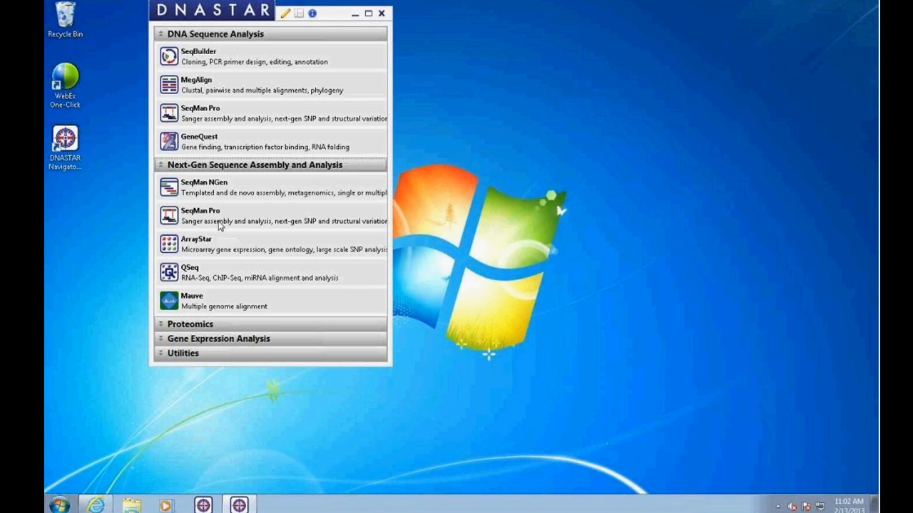
Launch SeqMan Pro from the Next-Gen Sequence Assembly and Analysis group and maximize its window.
{"action": "mouse_move", "coordinate": [220, 225]}
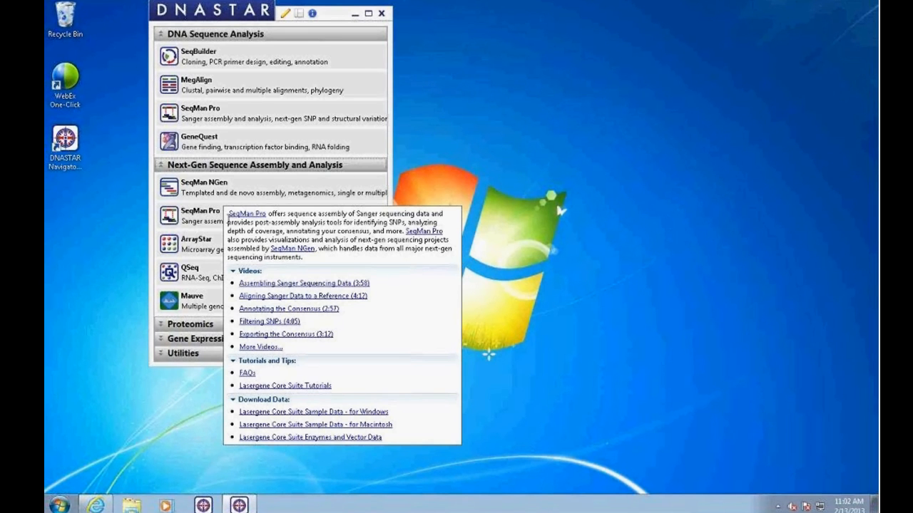
{"action": "left_click", "coordinate": [208, 219]}
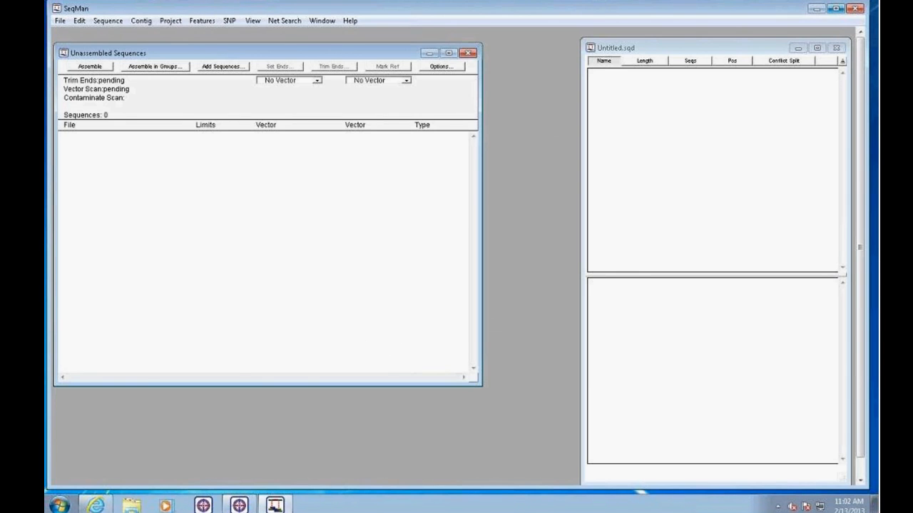
{"action": "left_click", "coordinate": [835, 9]}
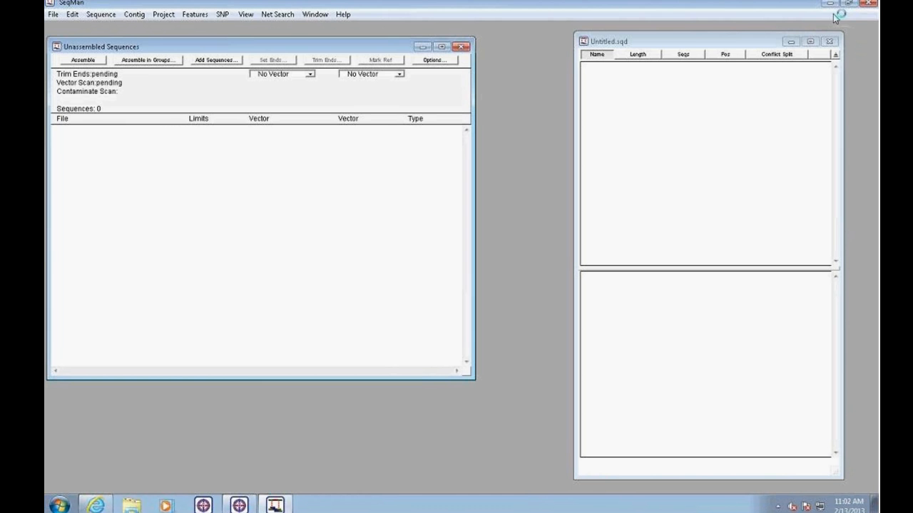
{"action": "left_click", "coordinate": [672, 36]}
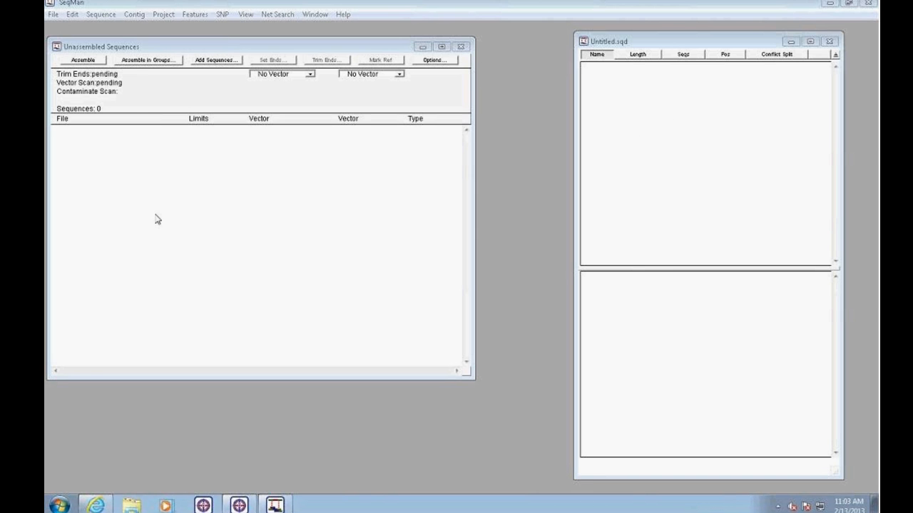
{"action": "left_click", "coordinate": [153, 52]}
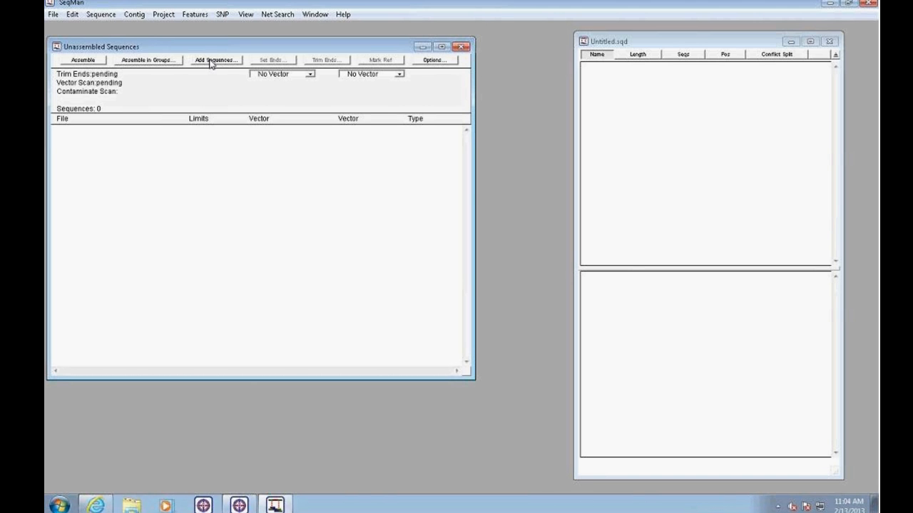
{"action": "left_click", "coordinate": [52, 15]}
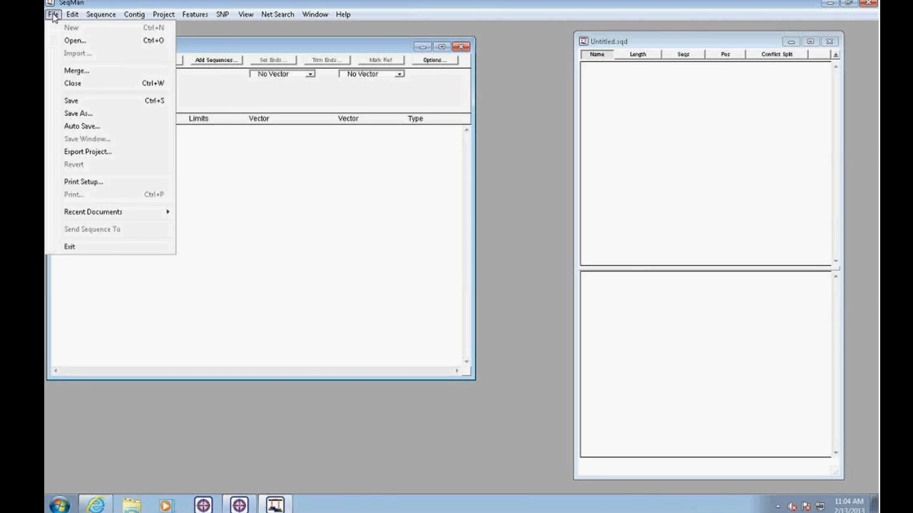
{"action": "mouse_move", "coordinate": [101, 14]}
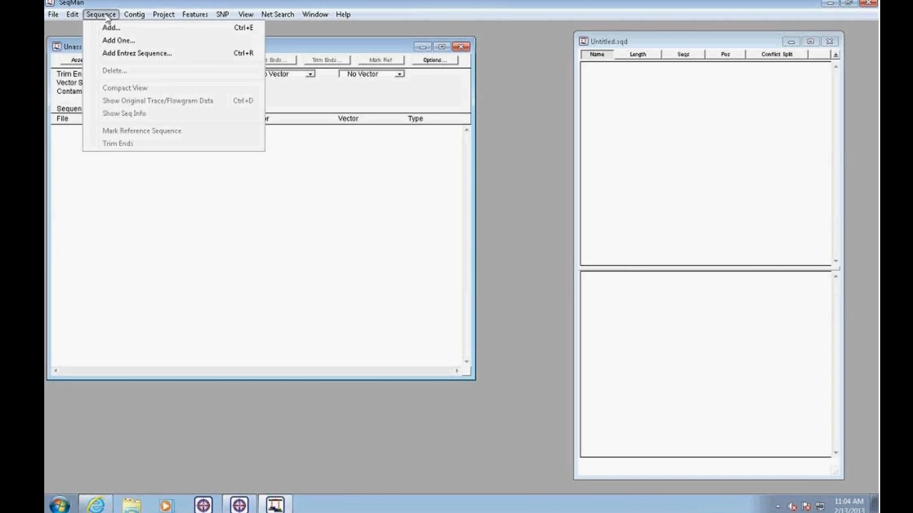
{"action": "left_click", "coordinate": [107, 16]}
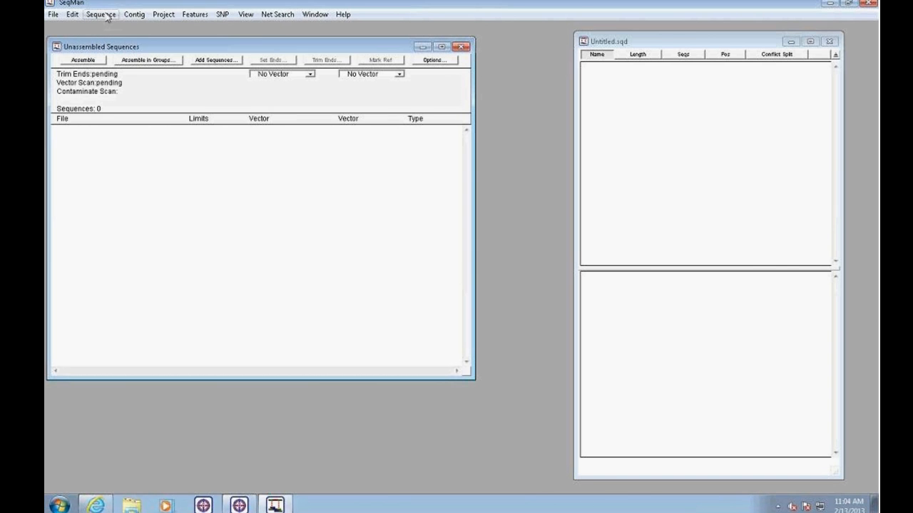
Open a new Entrez text search, examine its searchable fields and database choices, and close it without searching.
{"action": "left_click", "coordinate": [289, 18]}
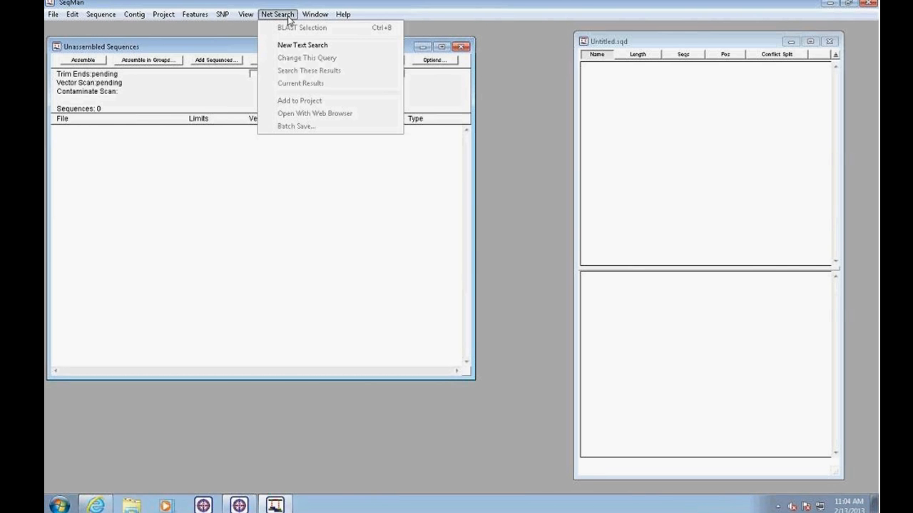
{"action": "left_click", "coordinate": [336, 47]}
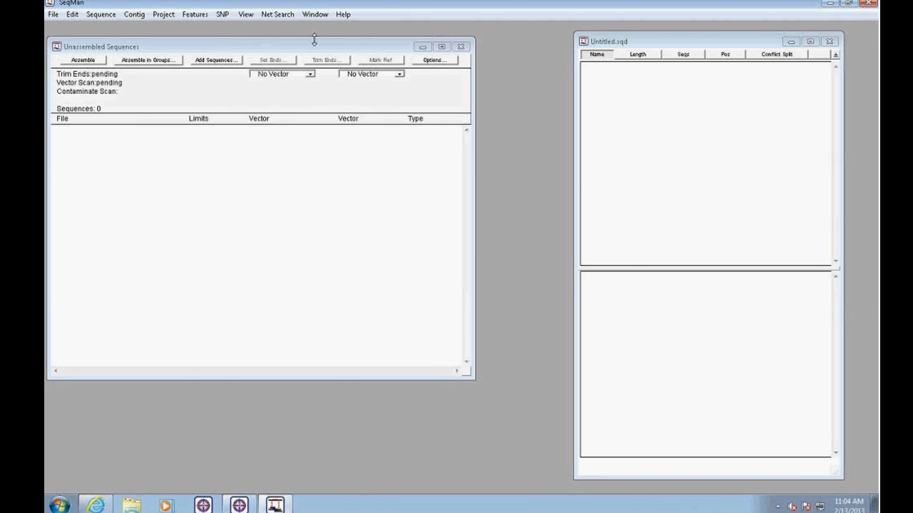
{"action": "left_click_drag", "start_coordinate": [393, 328], "coordinate": [324, 123]}
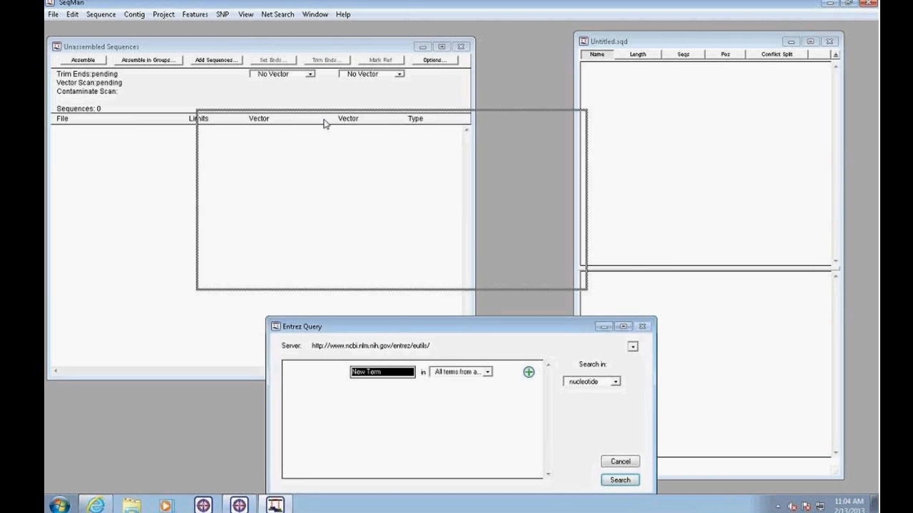
{"action": "left_click", "coordinate": [421, 166]}
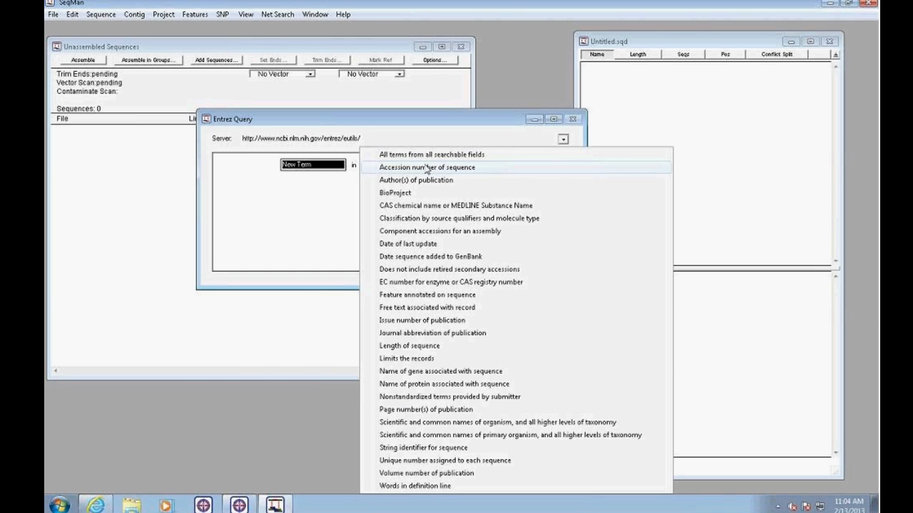
{"action": "left_click", "coordinate": [416, 154]}
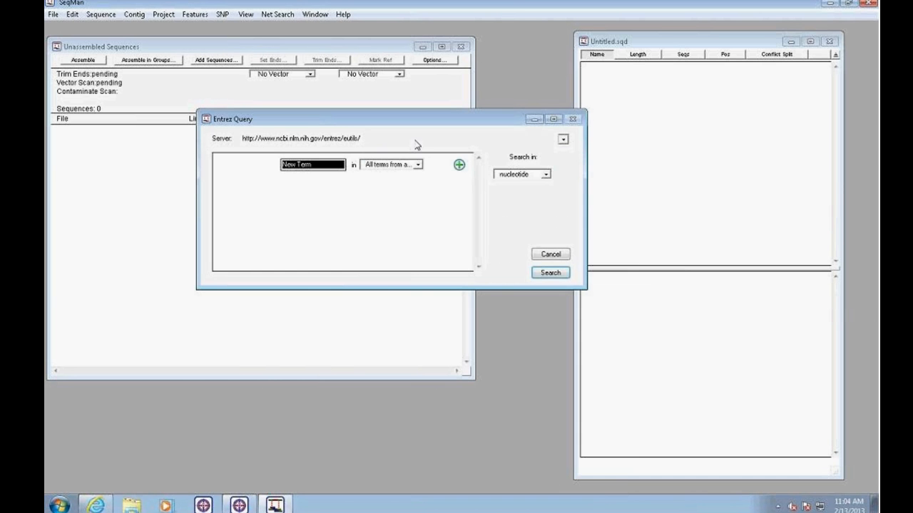
{"action": "left_click", "coordinate": [545, 176]}
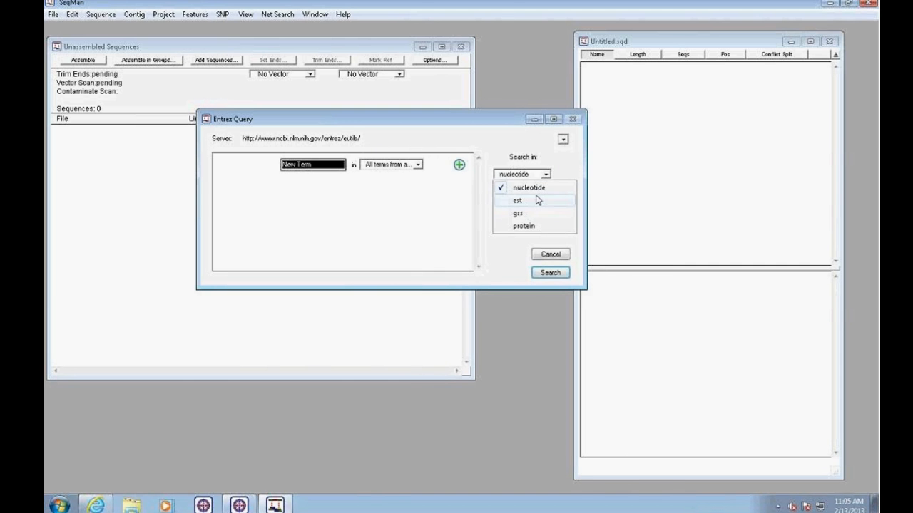
{"action": "left_click", "coordinate": [401, 167]}
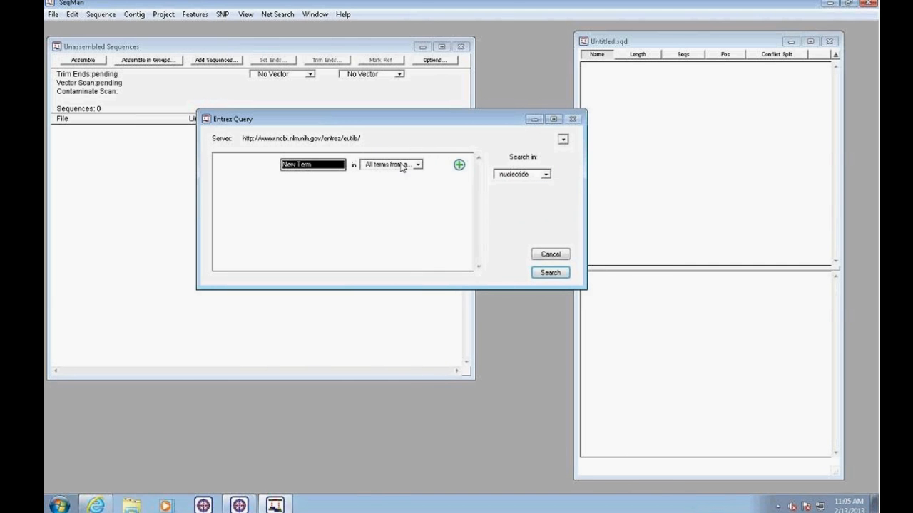
{"action": "left_click", "coordinate": [416, 165]}
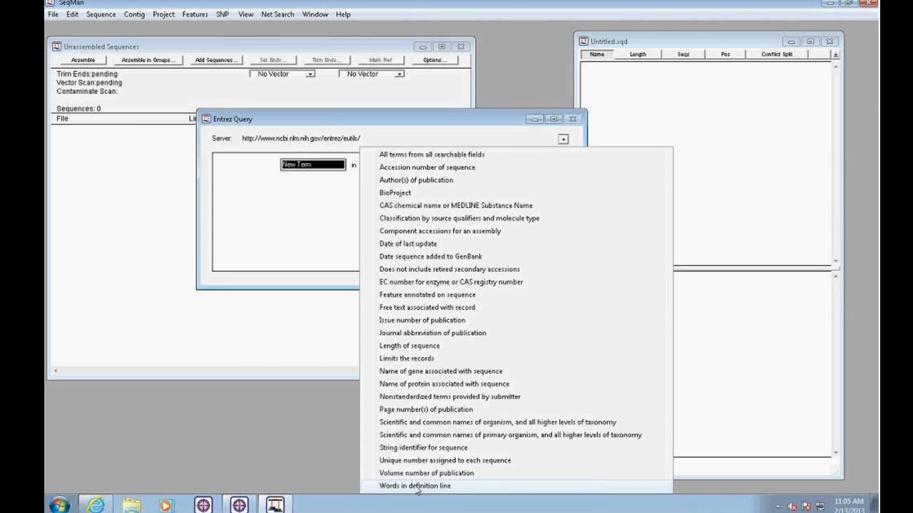
{"action": "left_click", "coordinate": [405, 154]}
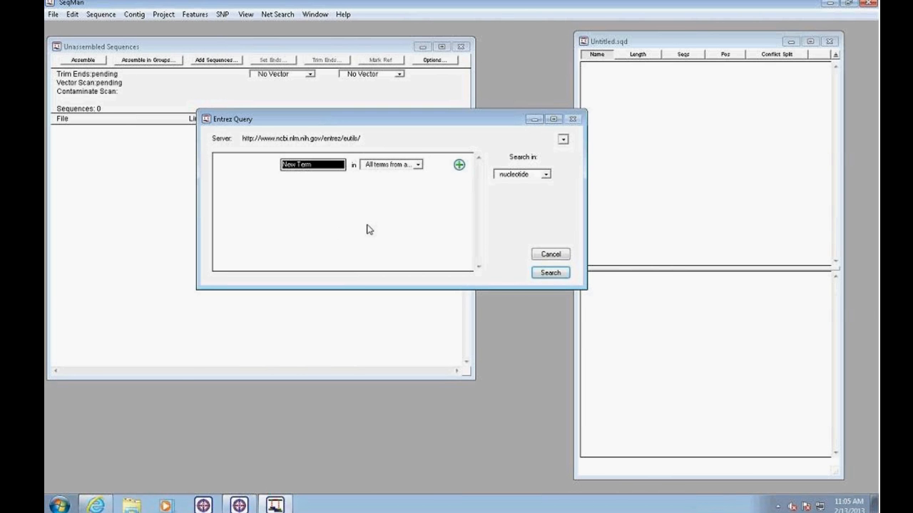
{"action": "left_click", "coordinate": [550, 256]}
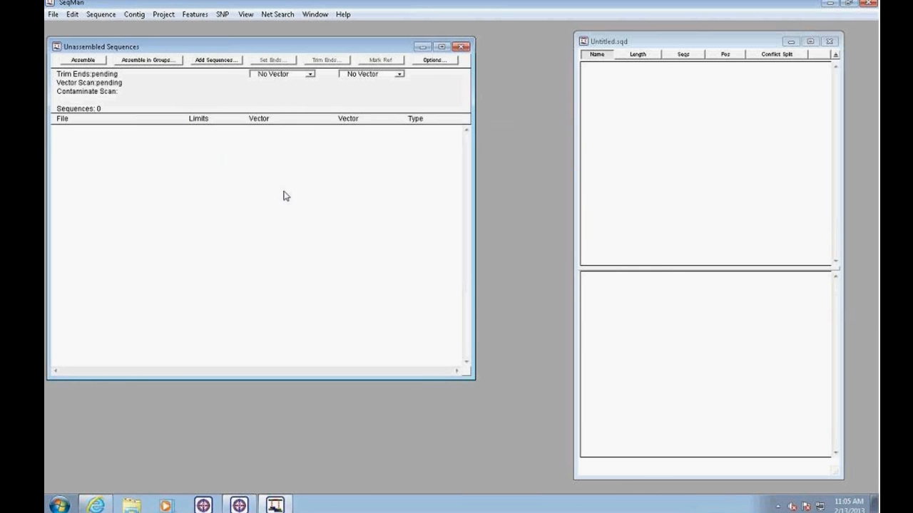
Add all the files Segment_1 to Segment_8 from the Influenza A Virus H3N2 Reference folder to the unassembled sequences.
{"action": "left_click", "coordinate": [226, 64]}
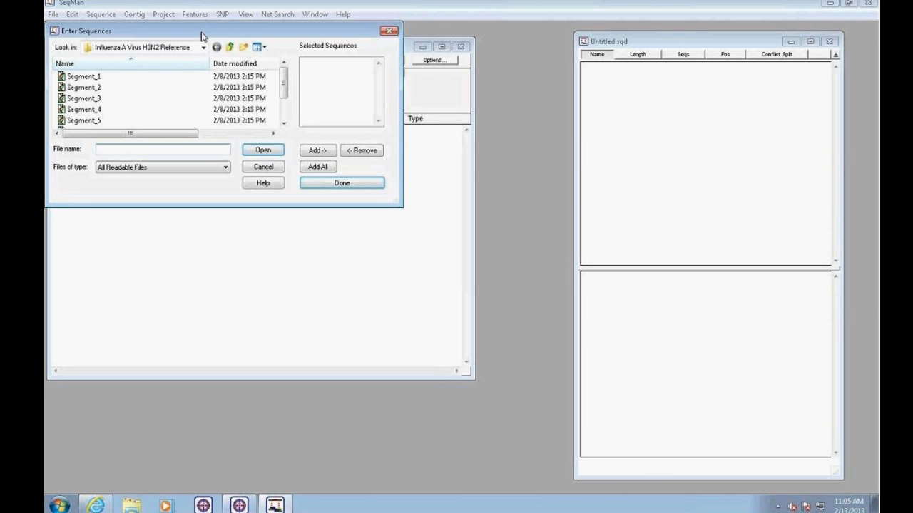
{"action": "left_click", "coordinate": [154, 77]}
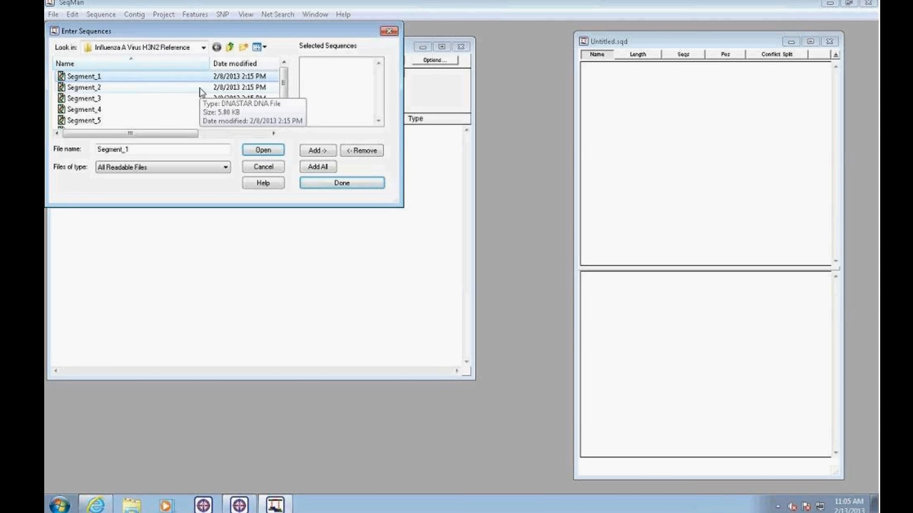
{"action": "key", "text": "shift+End"}
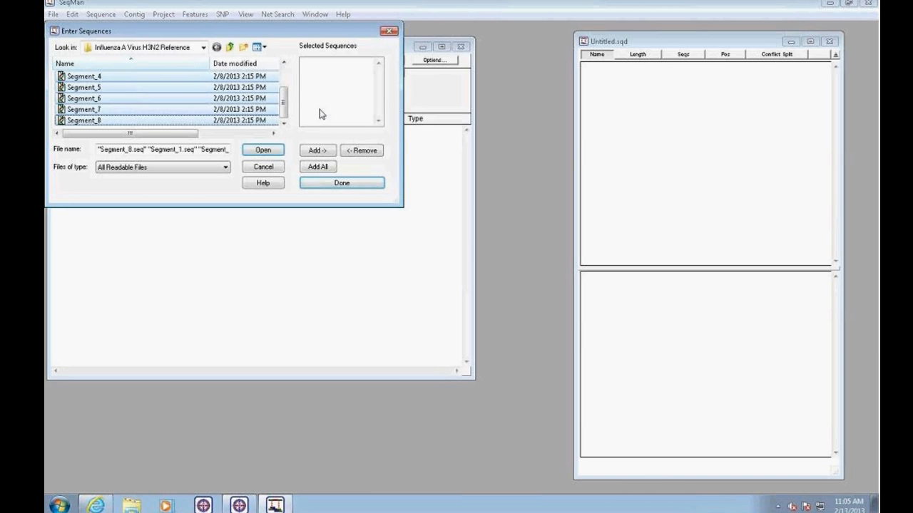
{"action": "left_click", "coordinate": [318, 151]}
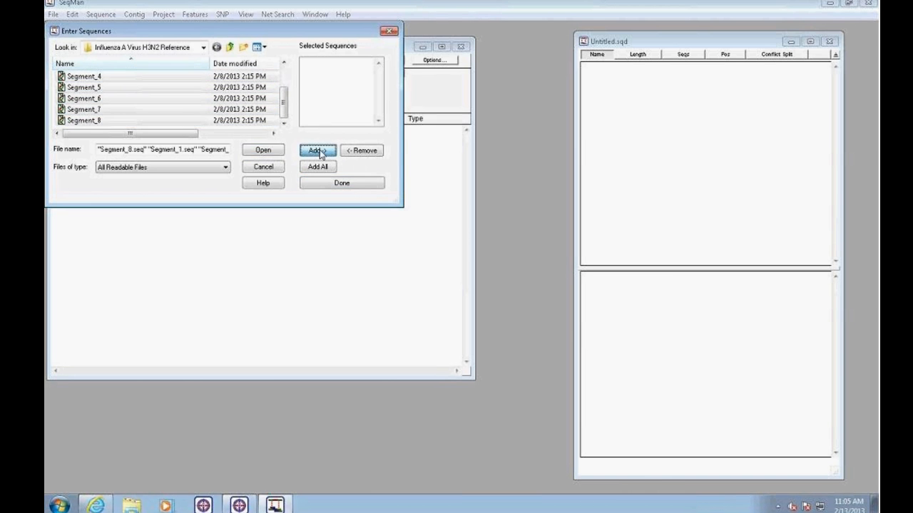
{"action": "left_click", "coordinate": [332, 184]}
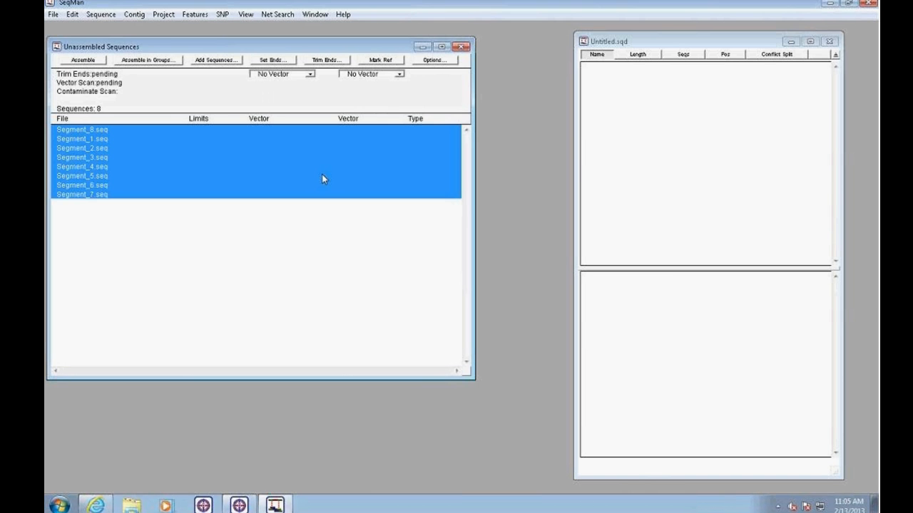
Add both read files from the Influenza A Virus H3N2 Raw Reads folder to the unassembled sequences.
{"action": "left_click", "coordinate": [214, 61]}
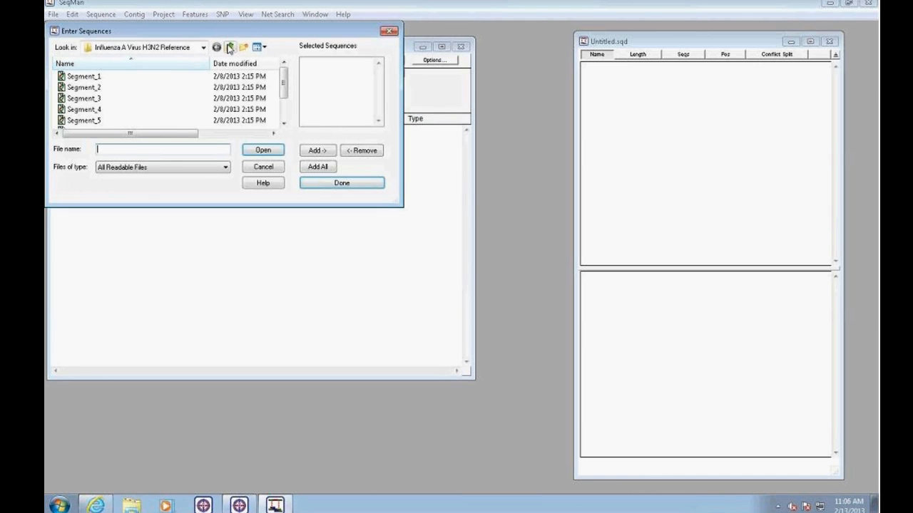
{"action": "left_click", "coordinate": [229, 47]}
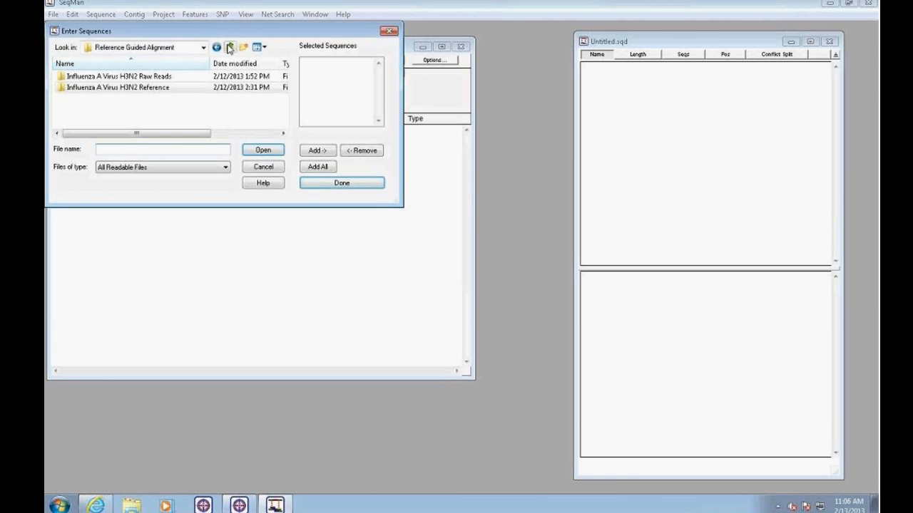
{"action": "left_click", "coordinate": [166, 78]}
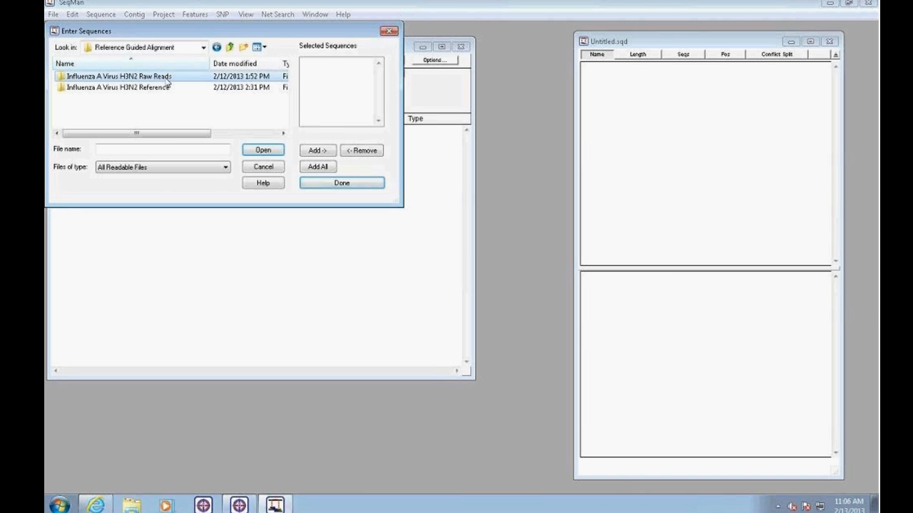
{"action": "double_click", "coordinate": [166, 78]}
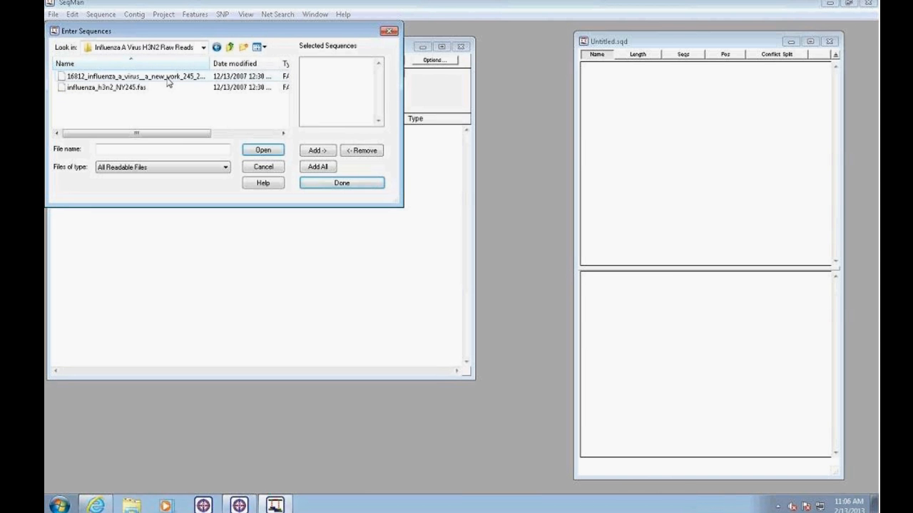
{"action": "left_click", "coordinate": [247, 91]}
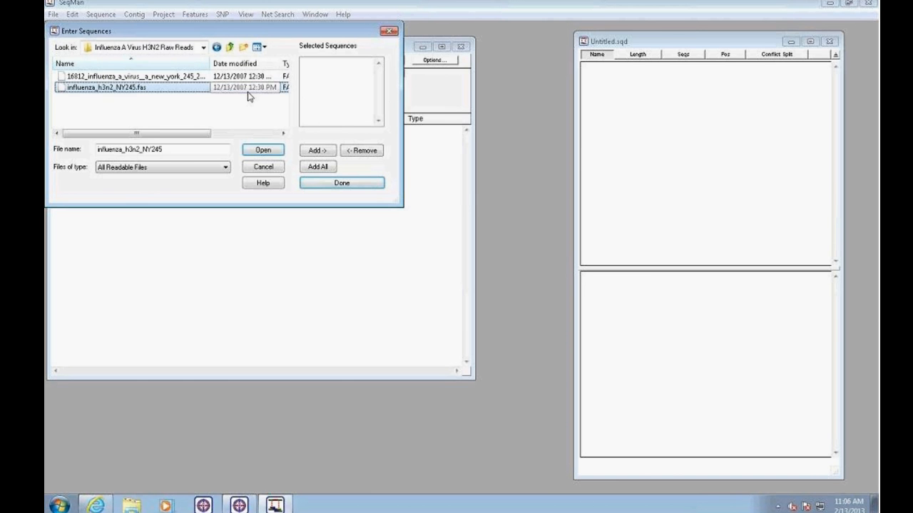
{"action": "key", "text": "shift+Up"}
{"action": "left_click", "coordinate": [314, 151]}
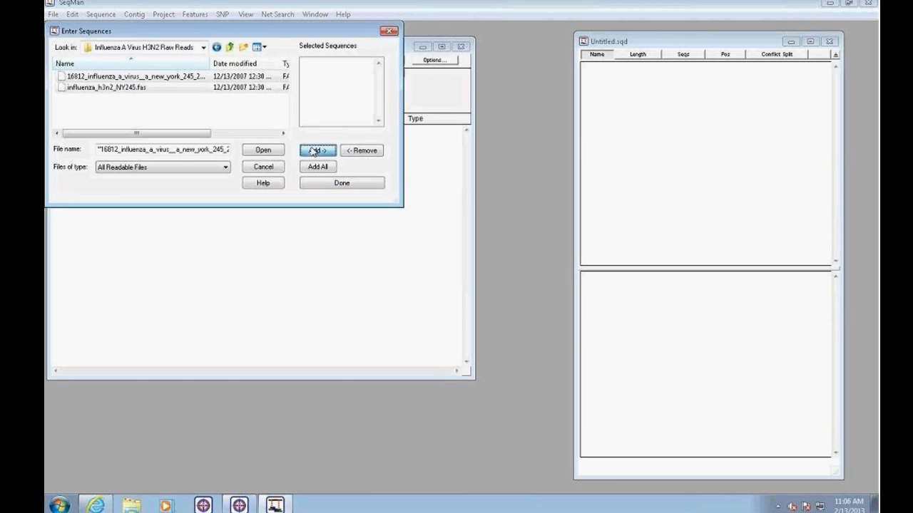
{"action": "left_click", "coordinate": [344, 184]}
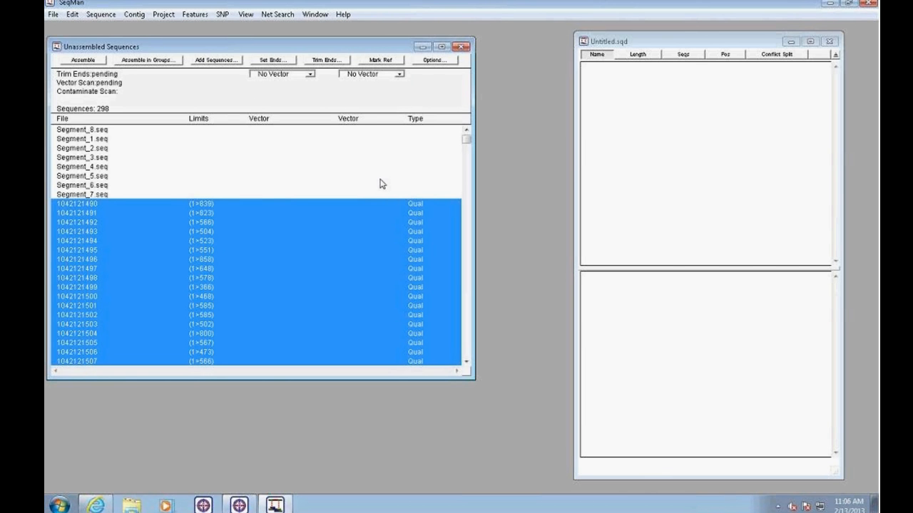
{"action": "left_click", "coordinate": [97, 131]}
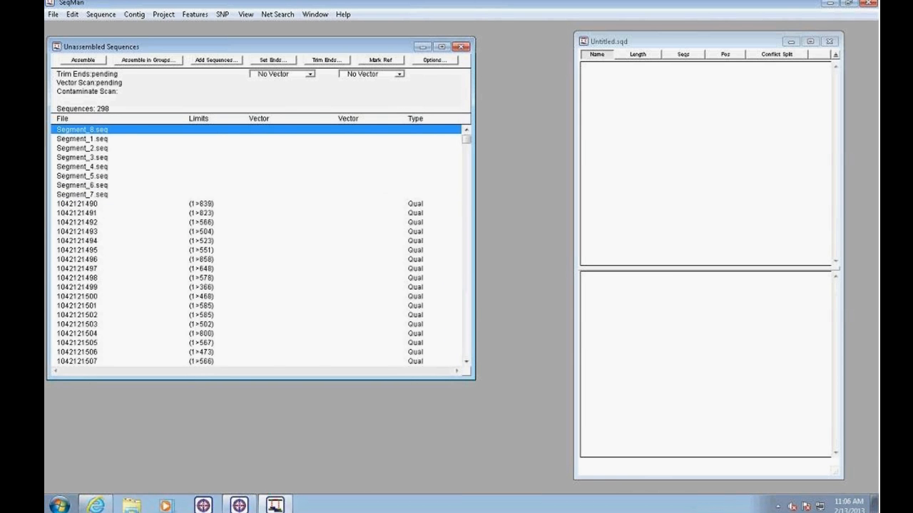
{"action": "left_click_drag", "start_coordinate": [466, 139], "coordinate": [285, 209]}
{"action": "left_click", "coordinate": [212, 205]}
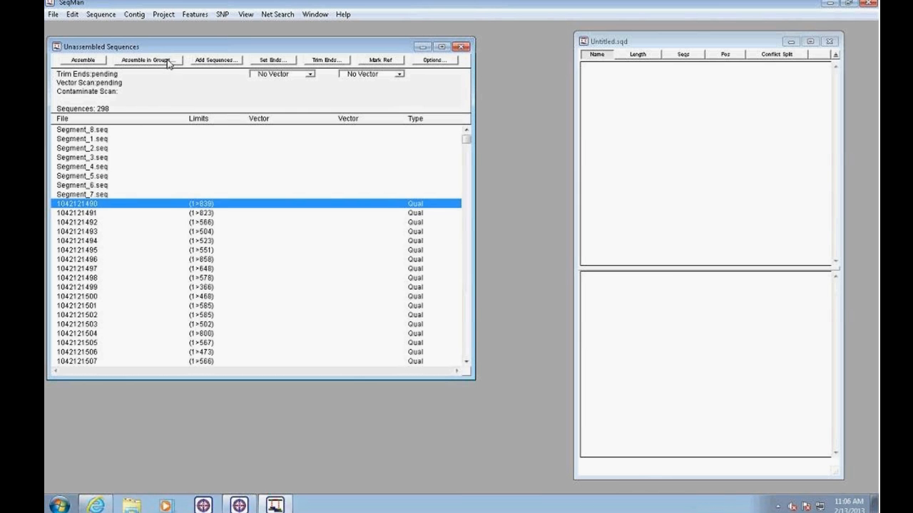
Mark all eight Segment .seq files as reference sequences and select the first raw read below them.
{"action": "left_click", "coordinate": [97, 194]}
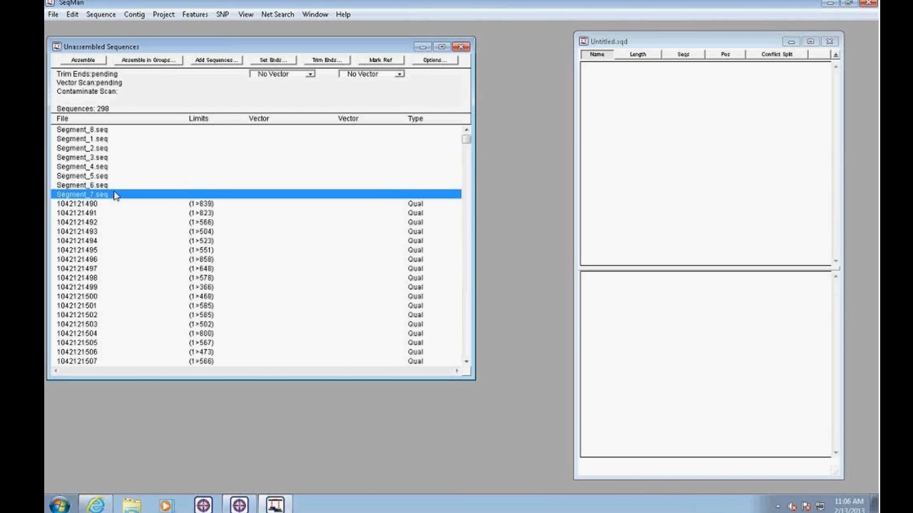
{"action": "left_click", "coordinate": [122, 132], "text": "shift"}
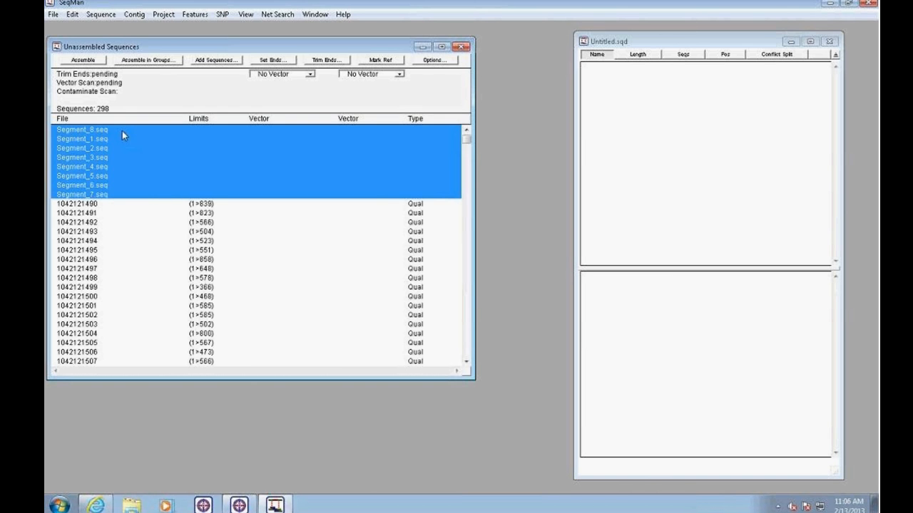
{"action": "left_click", "coordinate": [382, 59]}
{"action": "left_click", "coordinate": [223, 205]}
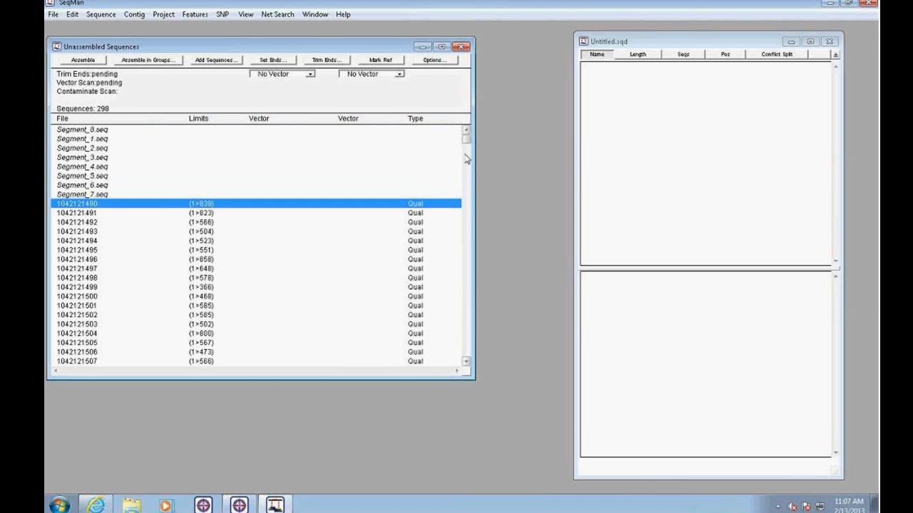
Select all the raw reads below the reference segments and assign the Janus vector to them in both vector columns.
{"action": "left_click_drag", "start_coordinate": [466, 140], "coordinate": [465, 354]}
{"action": "left_click", "coordinate": [320, 361], "text": "shift"}
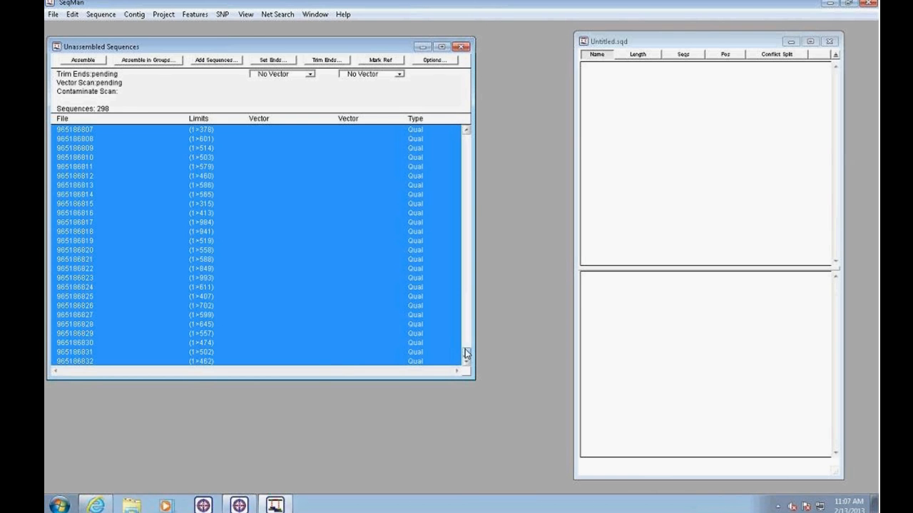
{"action": "left_click_drag", "start_coordinate": [465, 353], "coordinate": [468, 137]}
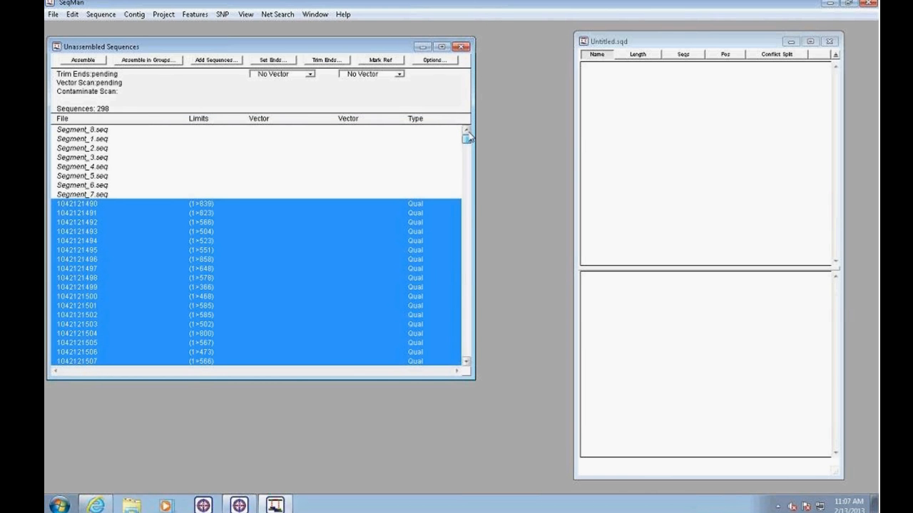
{"action": "left_click", "coordinate": [310, 74]}
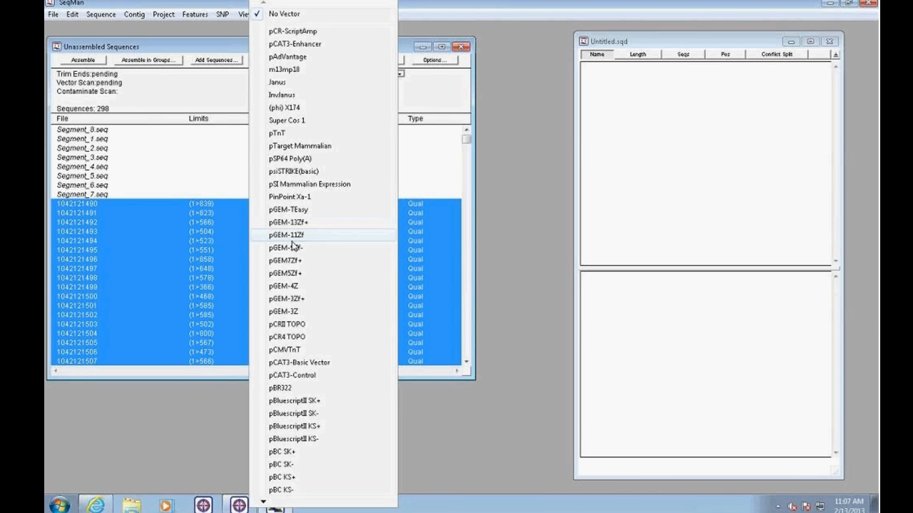
{"action": "left_click", "coordinate": [291, 84]}
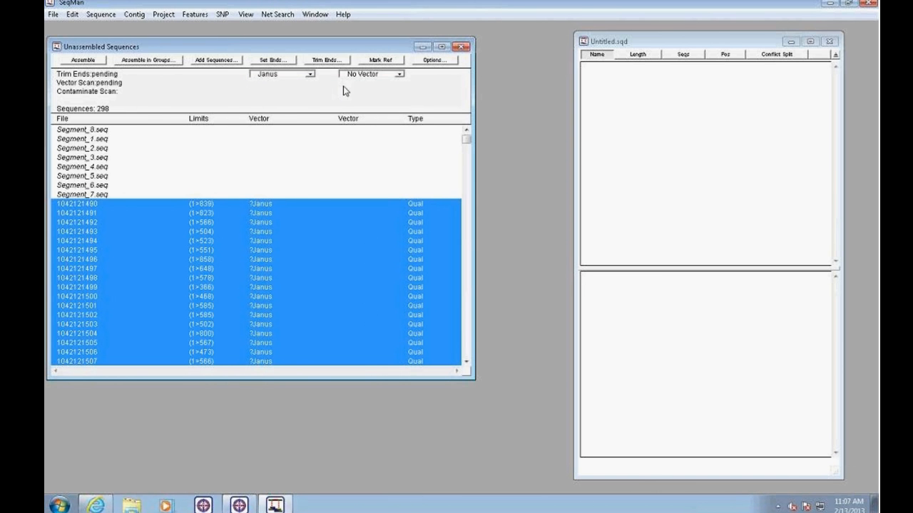
{"action": "left_click", "coordinate": [367, 79]}
{"action": "left_click", "coordinate": [367, 82]}
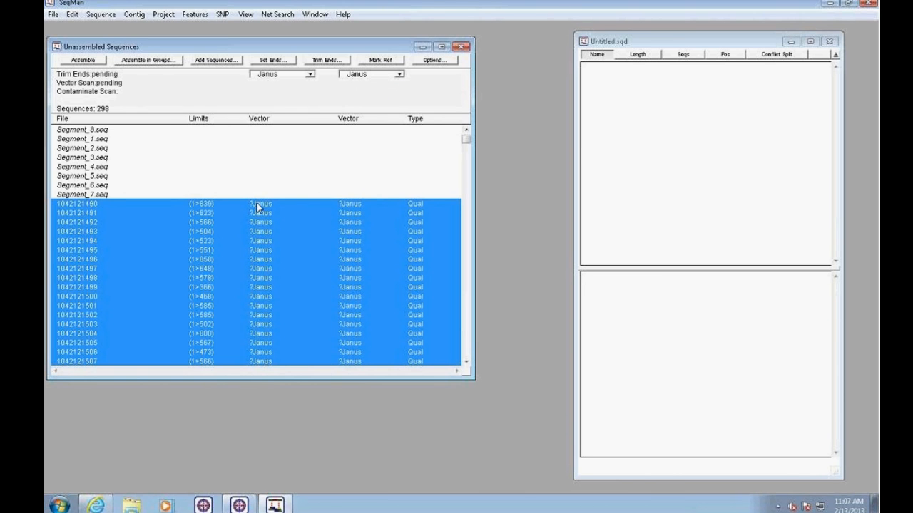
{"action": "left_click_drag", "start_coordinate": [467, 140], "coordinate": [460, 84]}
{"action": "left_click", "coordinate": [448, 64]}
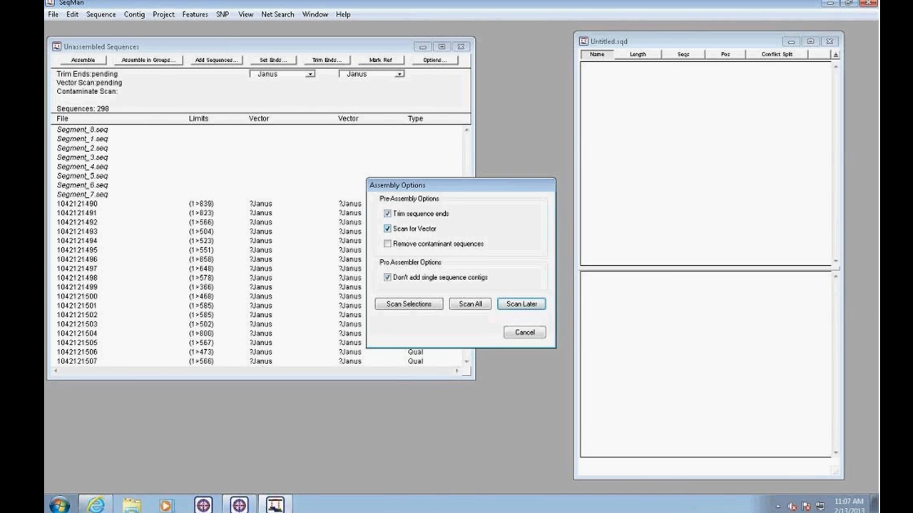
{"action": "left_click", "coordinate": [468, 304]}
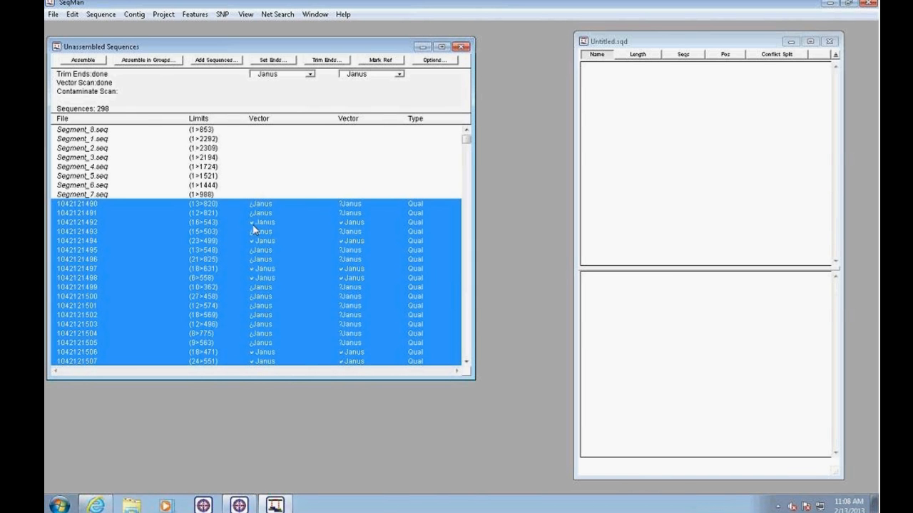
{"action": "left_click", "coordinate": [254, 224]}
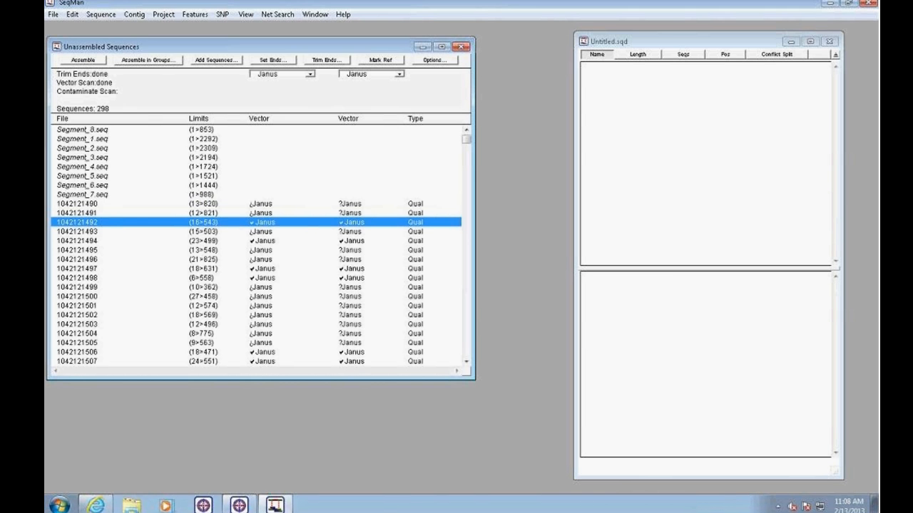
Open the Trim Report, enlarge it, read through to its summary at the end, and close it.
{"action": "mouse_move", "coordinate": [466, 140]}
{"action": "left_mouse_down"}
{"action": "mouse_move", "coordinate": [473, 357]}
{"action": "mouse_move", "coordinate": [466, 135]}
{"action": "left_mouse_up"}
{"action": "left_click", "coordinate": [163, 14]}
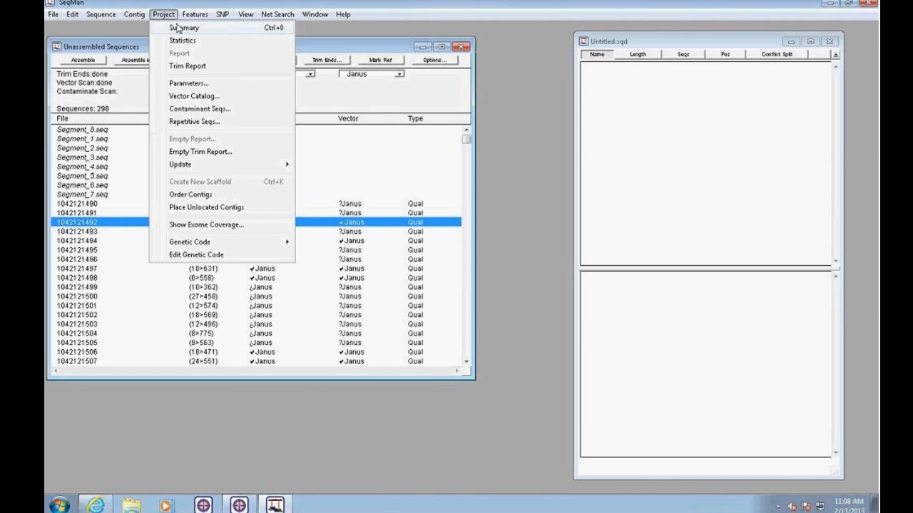
{"action": "left_click", "coordinate": [202, 69]}
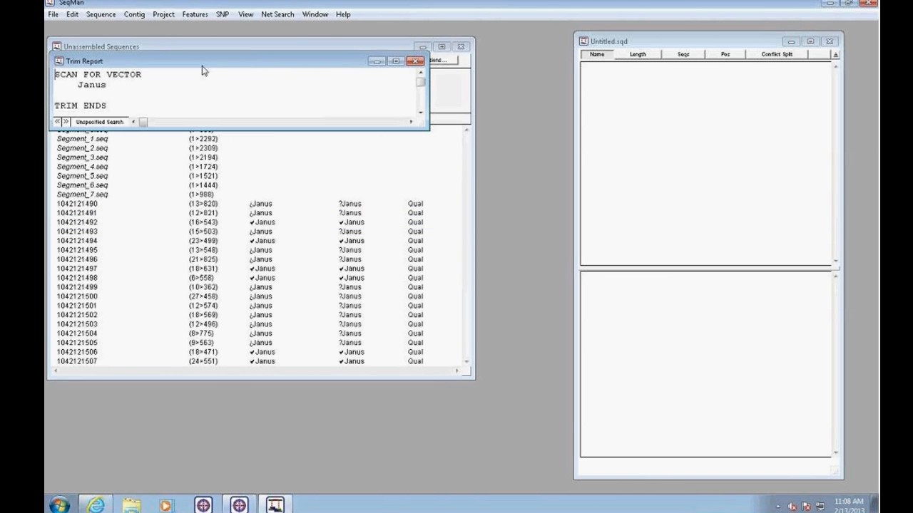
{"action": "left_click_drag", "start_coordinate": [484, 239], "coordinate": [550, 356]}
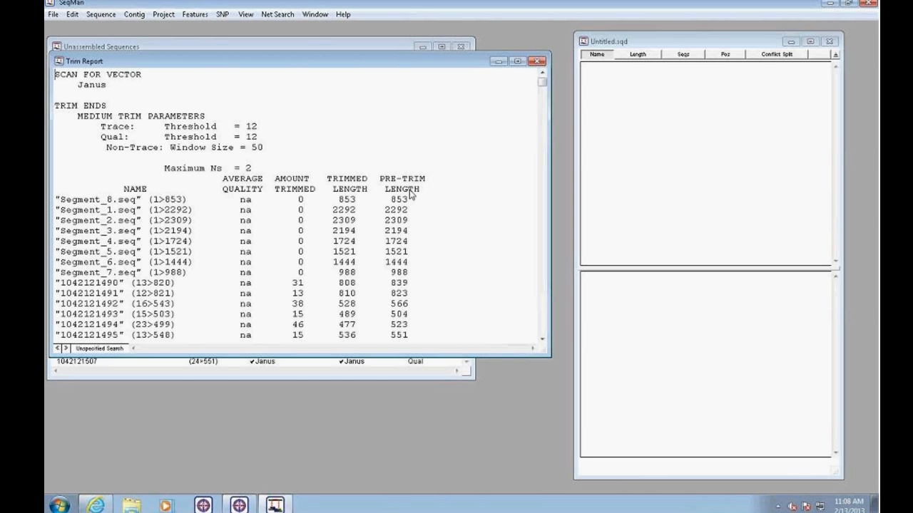
{"action": "left_click_drag", "start_coordinate": [540, 85], "coordinate": [539, 341]}
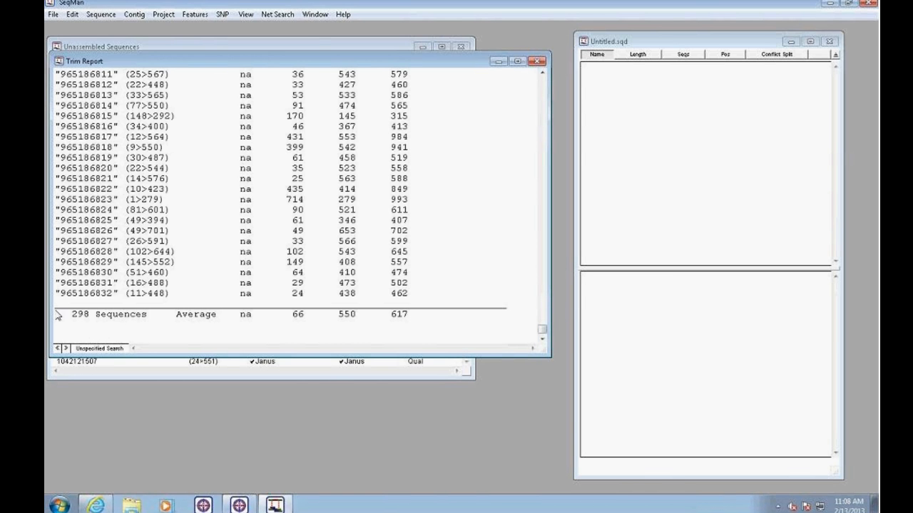
{"action": "left_click", "coordinate": [533, 63]}
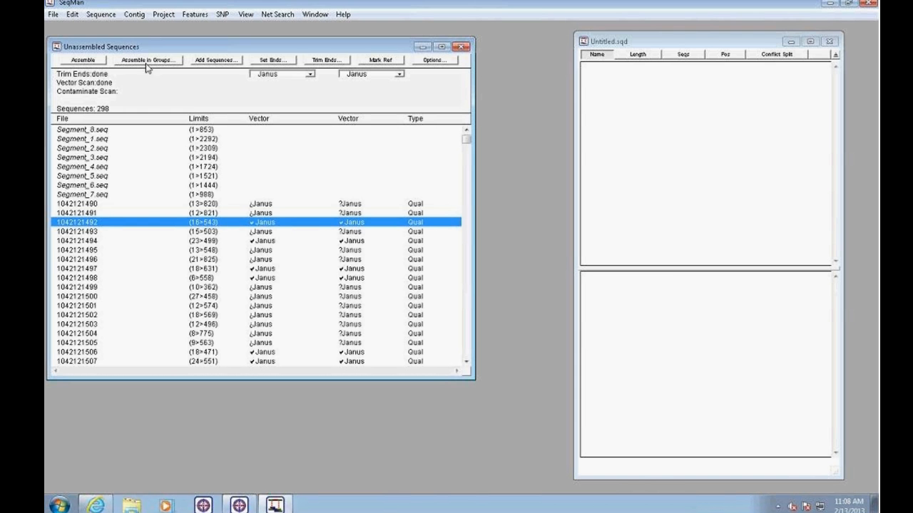
Open the project parameters, examine the Assembling settings and read their help topic through to Use Repeat Handling.
{"action": "left_click_drag", "start_coordinate": [200, 47], "coordinate": [211, 50]}
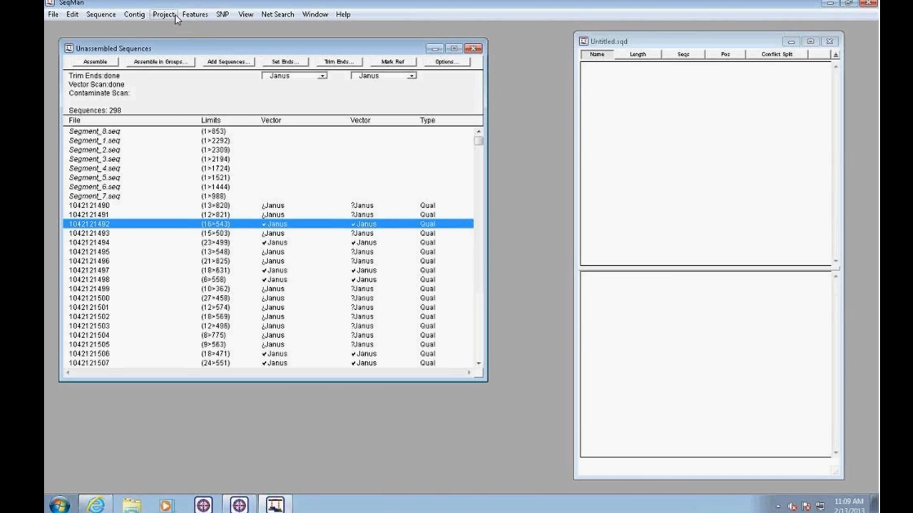
{"action": "left_click", "coordinate": [176, 18]}
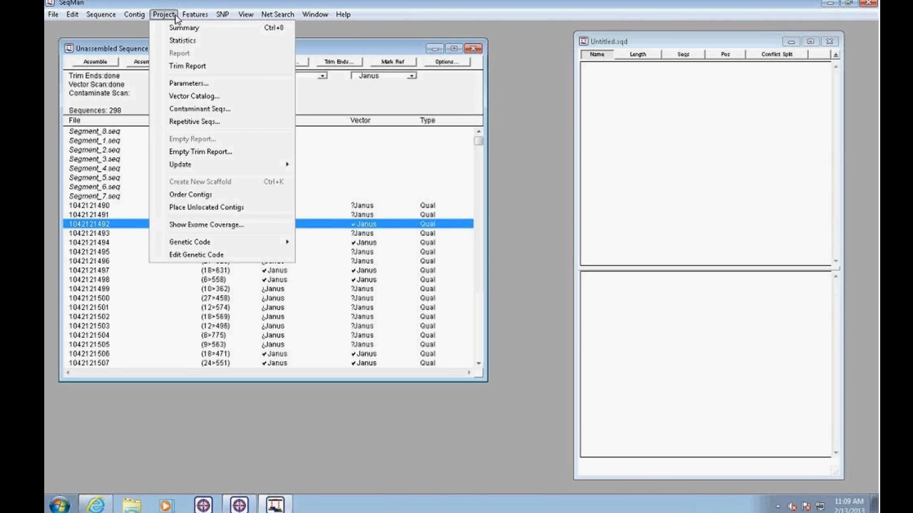
{"action": "left_click", "coordinate": [219, 87]}
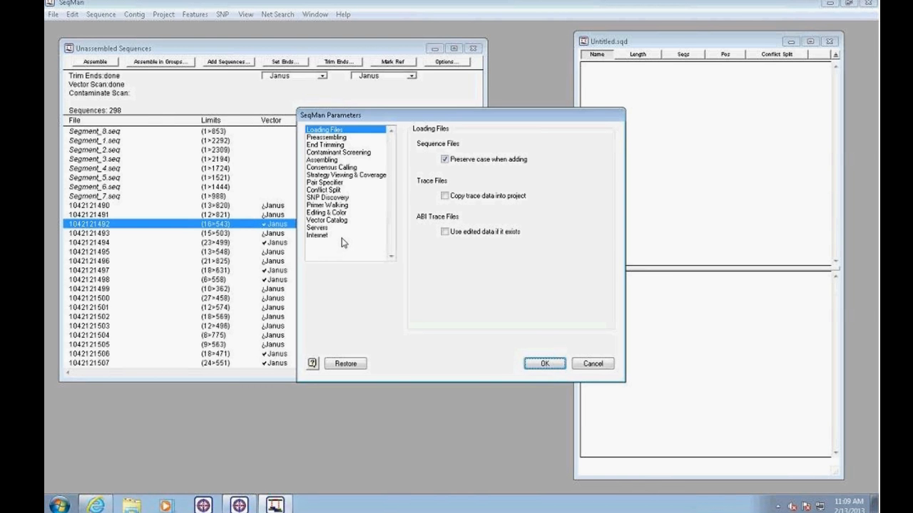
{"action": "left_click", "coordinate": [335, 160]}
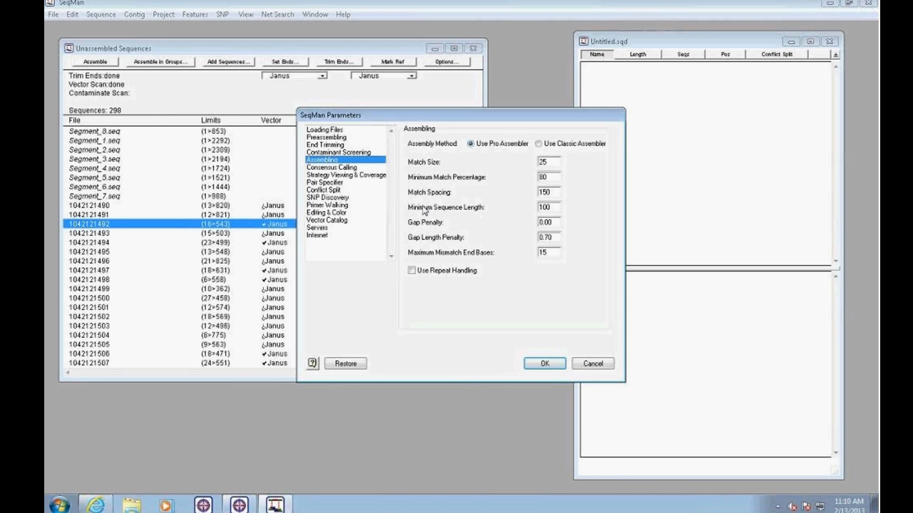
{"action": "left_click", "coordinate": [314, 364]}
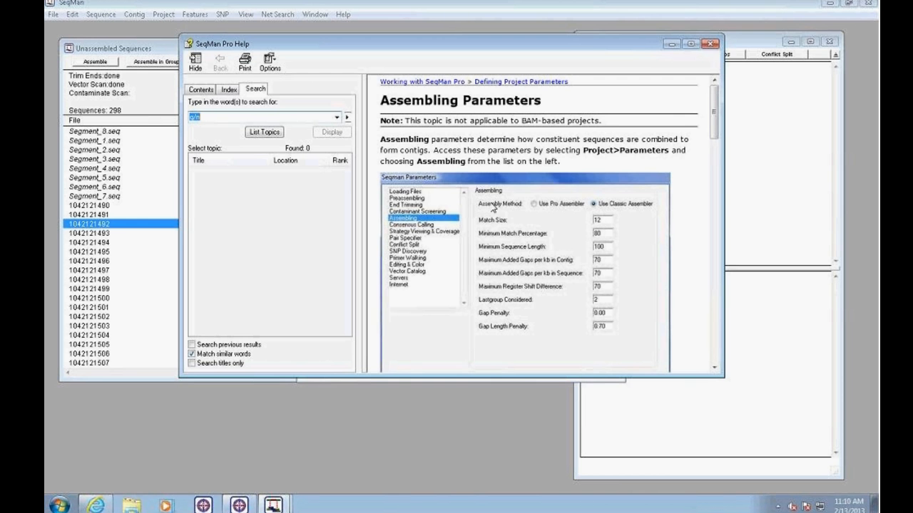
{"action": "left_click_drag", "start_coordinate": [713, 114], "coordinate": [709, 339]}
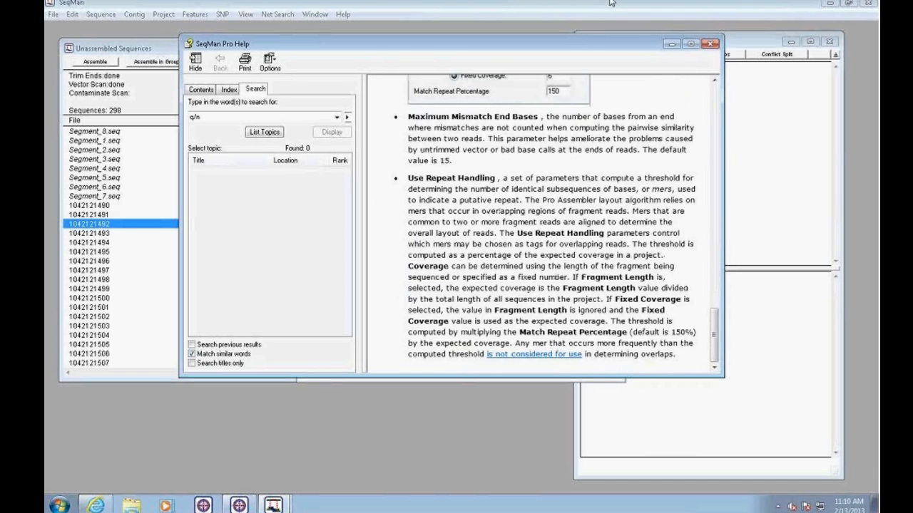
{"action": "left_click", "coordinate": [711, 48]}
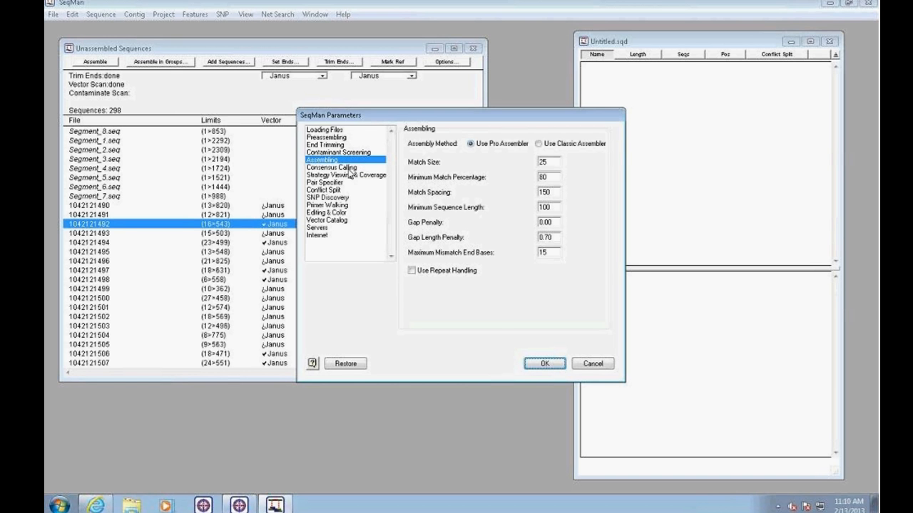
Examine the parameter pages from Consensus Calling to Primer Walking, return to Assembling, and accept the parameters without changes.
{"action": "left_click", "coordinate": [349, 169]}
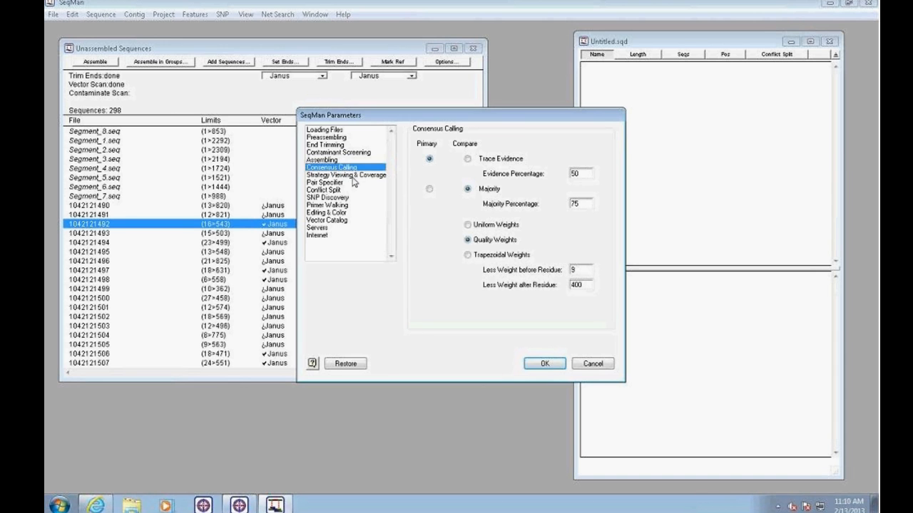
{"action": "left_click", "coordinate": [355, 176]}
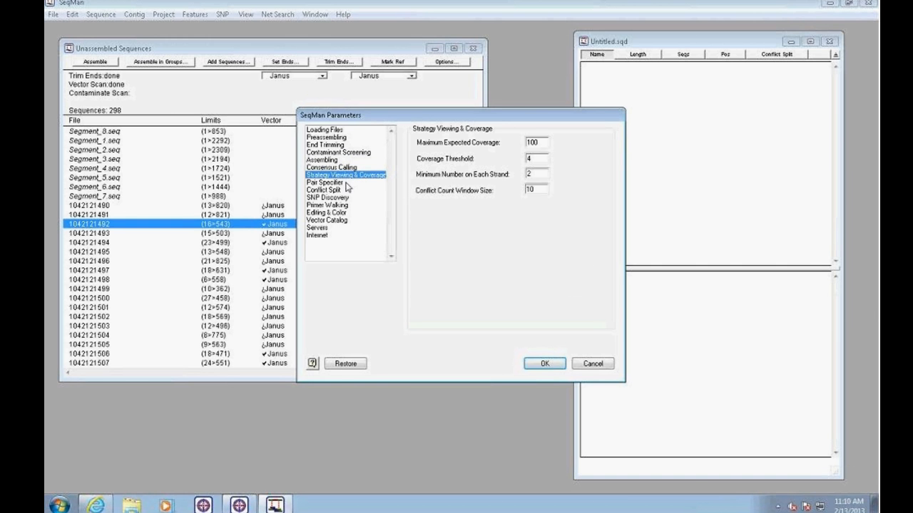
{"action": "left_click", "coordinate": [346, 184]}
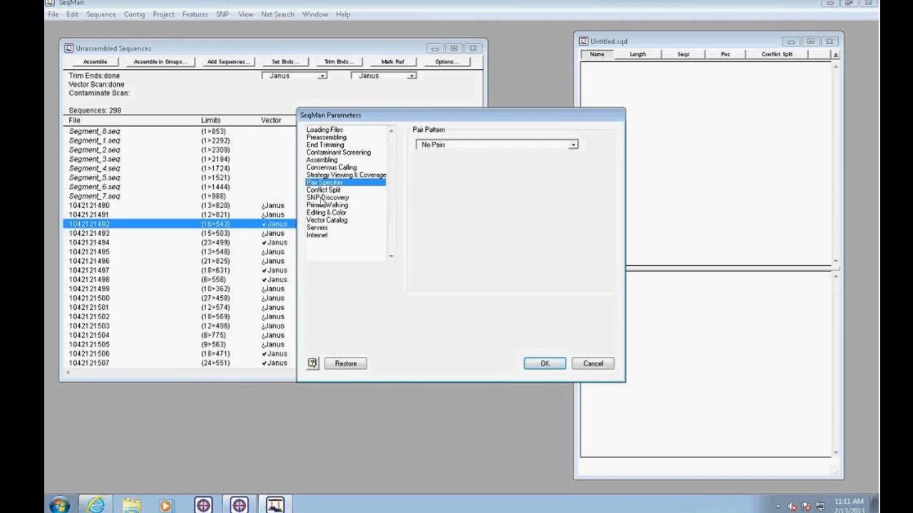
{"action": "left_click", "coordinate": [343, 190]}
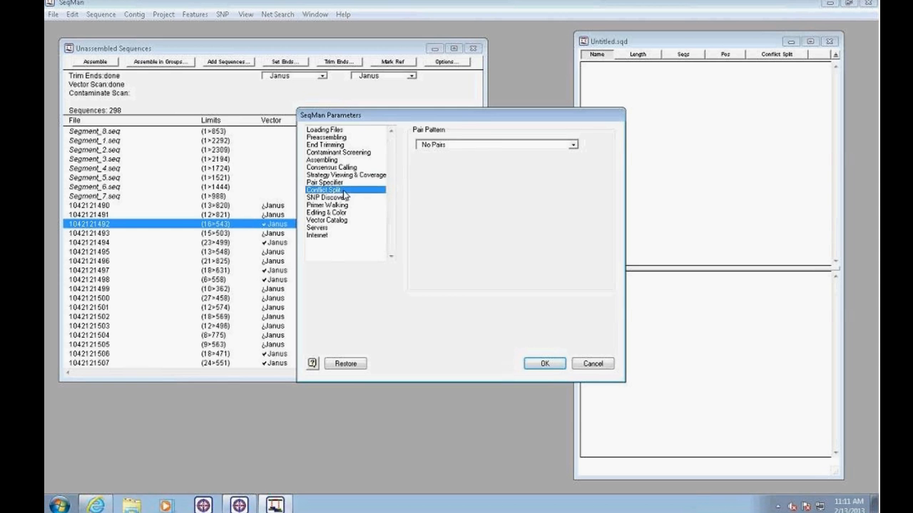
{"action": "left_click", "coordinate": [345, 198]}
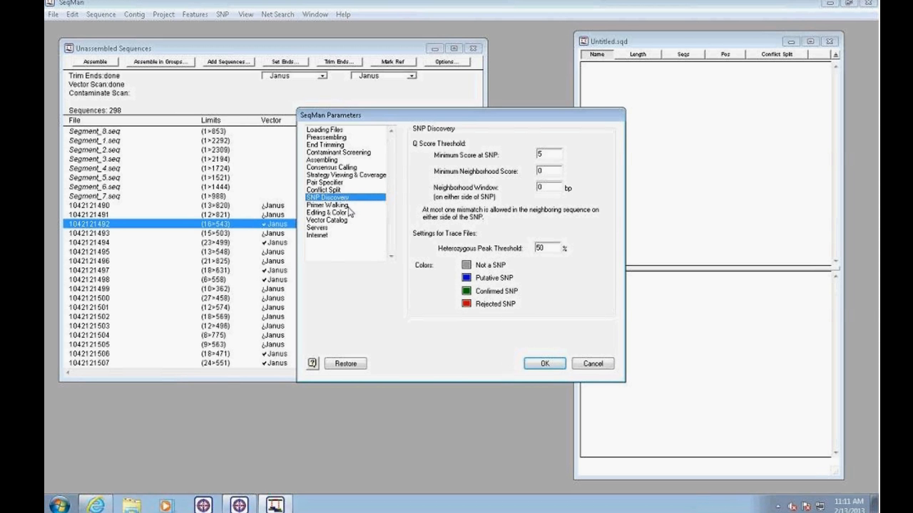
{"action": "left_click", "coordinate": [347, 206]}
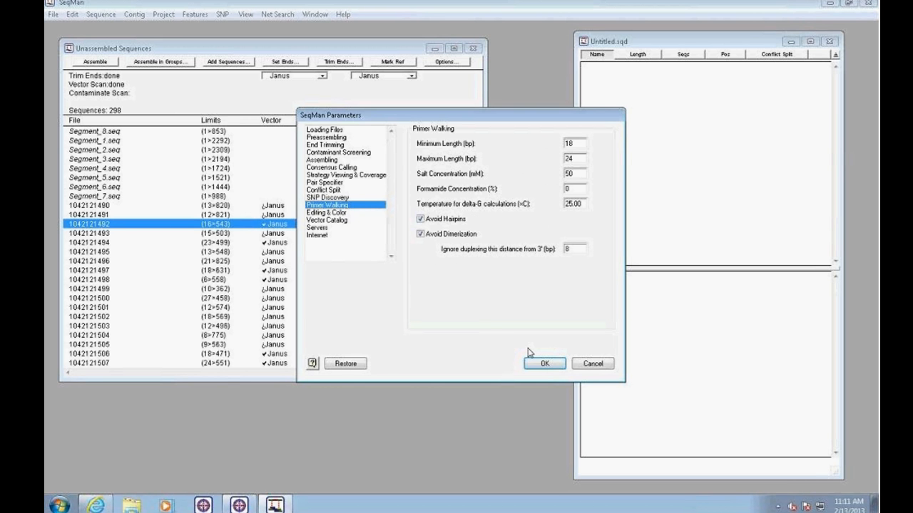
{"action": "left_click", "coordinate": [347, 161]}
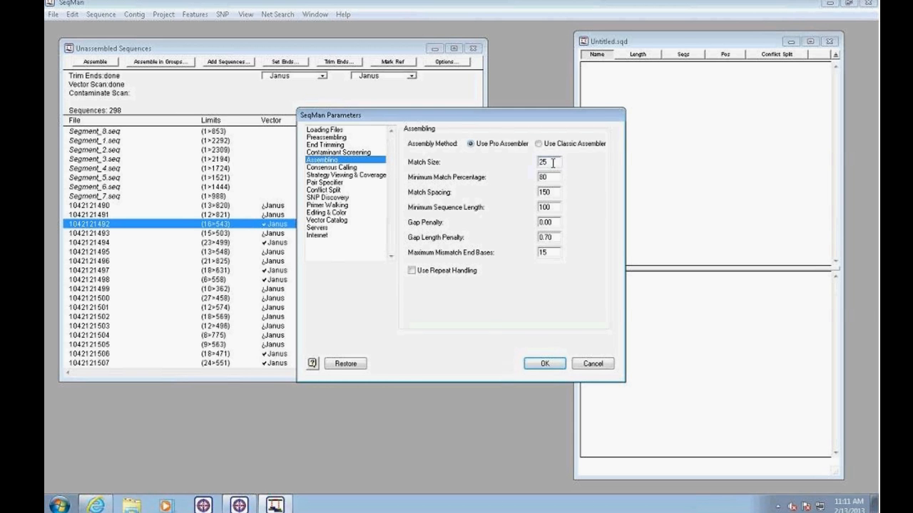
{"action": "left_click", "coordinate": [545, 364]}
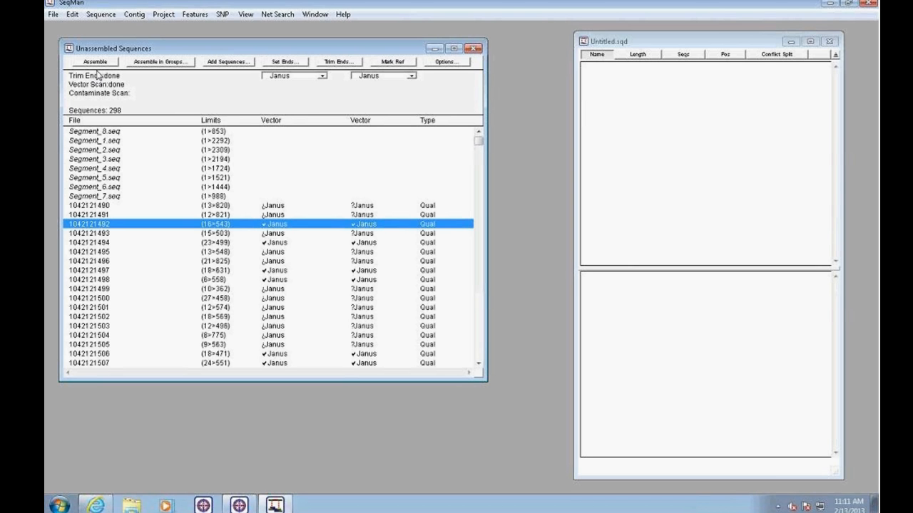
Assemble the sequences into contigs, review the enlarged assembly report down to the reference assignments, and close it.
{"action": "left_click", "coordinate": [106, 65]}
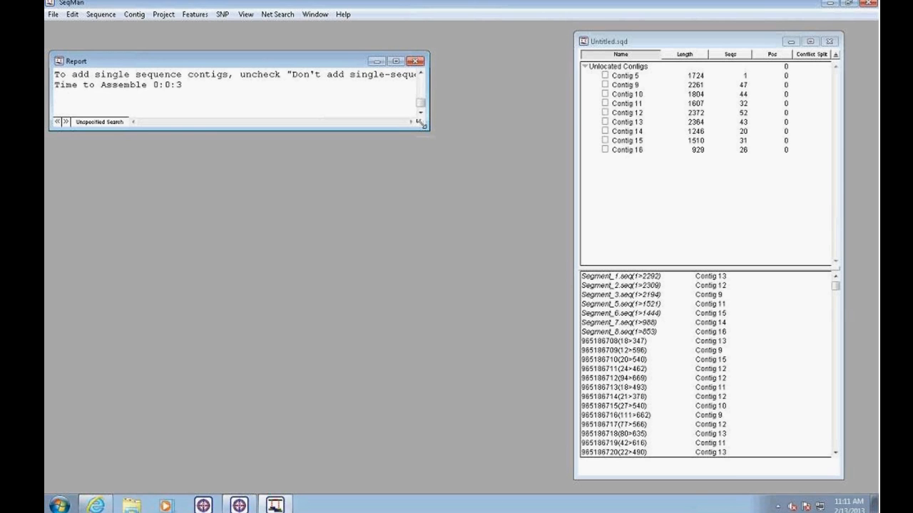
{"action": "left_click_drag", "start_coordinate": [421, 122], "coordinate": [497, 264]}
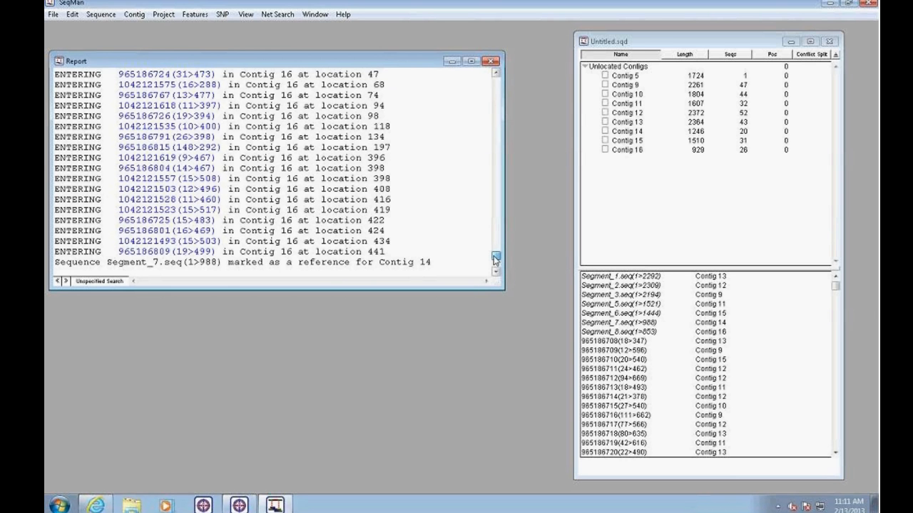
{"action": "scroll", "coordinate": [495, 259], "scroll_direction": "up", "scroll_amount": 1}
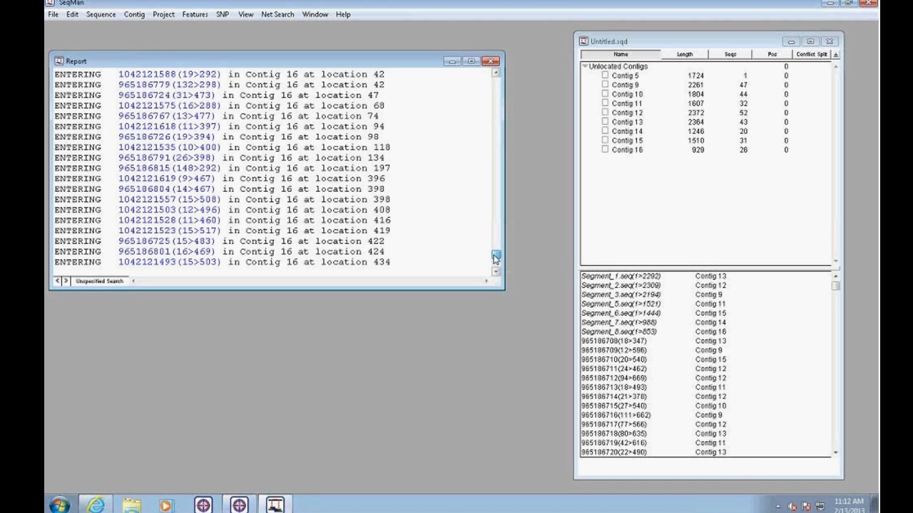
{"action": "mouse_move", "coordinate": [496, 259]}
{"action": "left_mouse_down"}
{"action": "mouse_move", "coordinate": [497, 84]}
{"action": "mouse_move", "coordinate": [505, 156]}
{"action": "mouse_move", "coordinate": [498, 270]}
{"action": "left_mouse_up"}
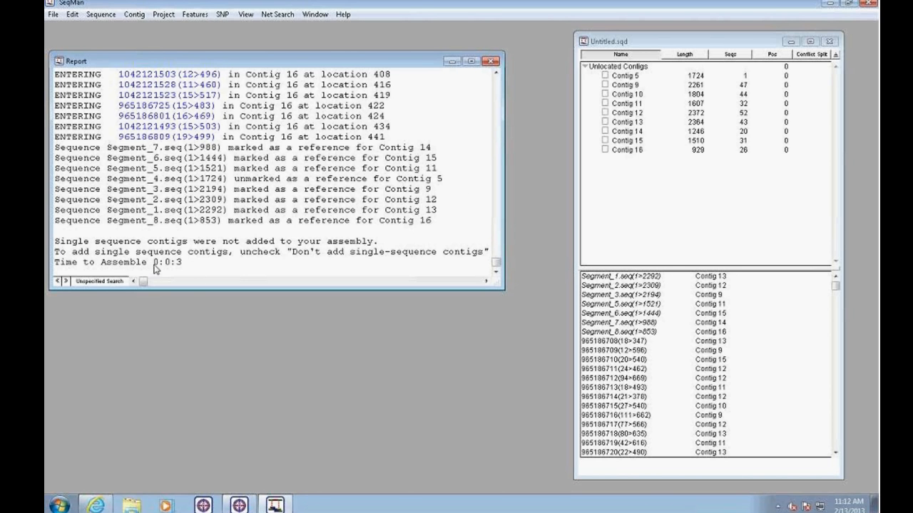
{"action": "left_click", "coordinate": [491, 62]}
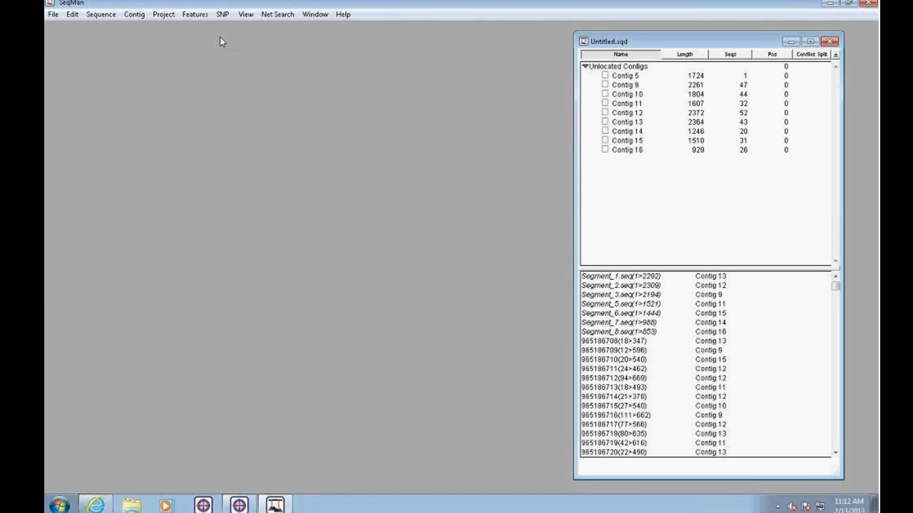
Reopen the project's assembly report.
{"action": "left_click", "coordinate": [170, 19]}
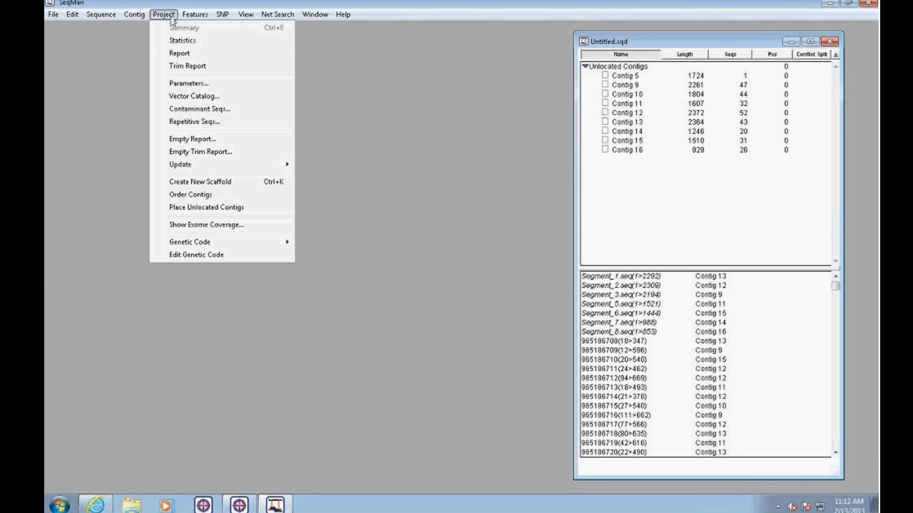
{"action": "left_click", "coordinate": [179, 55]}
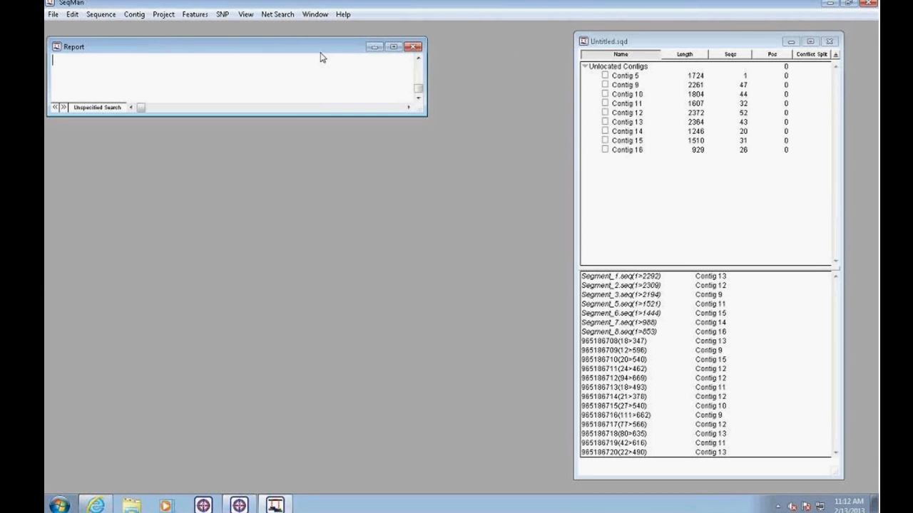
Close the assembly report, open the project statistics, enlarge the window to review the contig figures, and close it.
{"action": "left_click", "coordinate": [418, 46]}
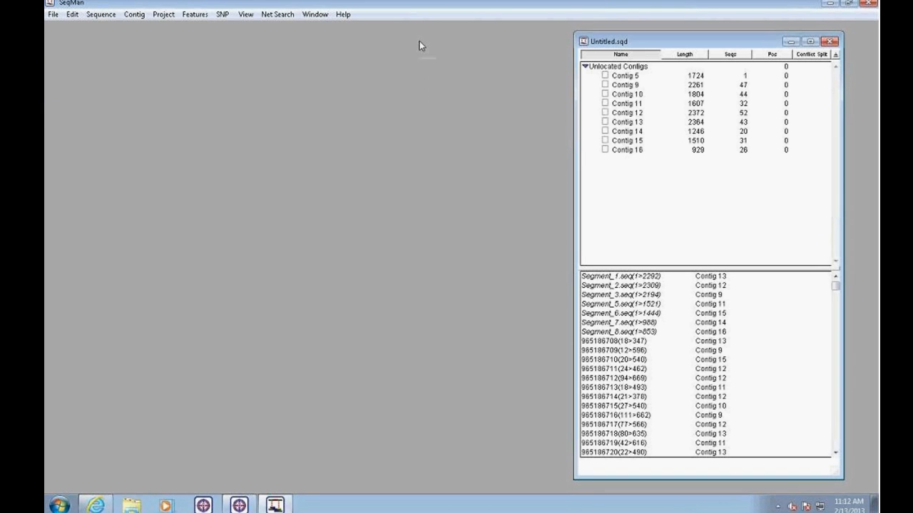
{"action": "left_click", "coordinate": [205, 15]}
{"action": "mouse_move", "coordinate": [171, 16]}
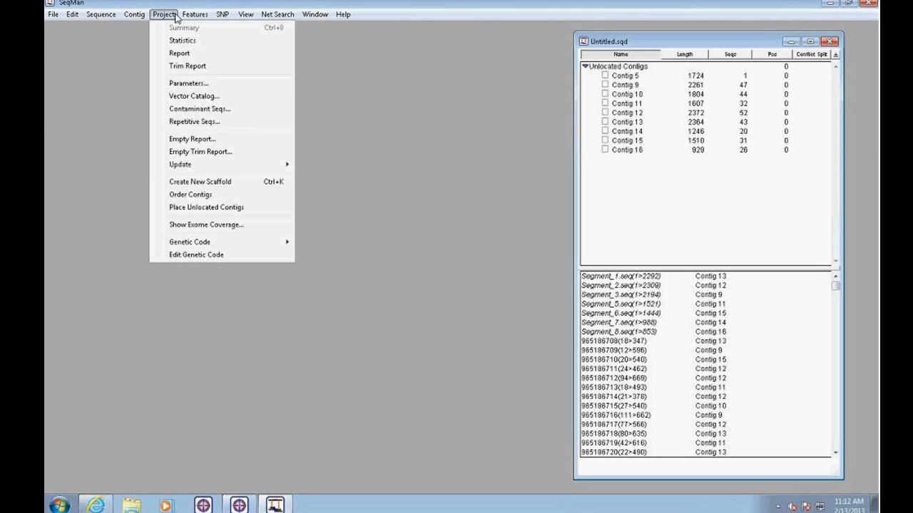
{"action": "left_click", "coordinate": [180, 41]}
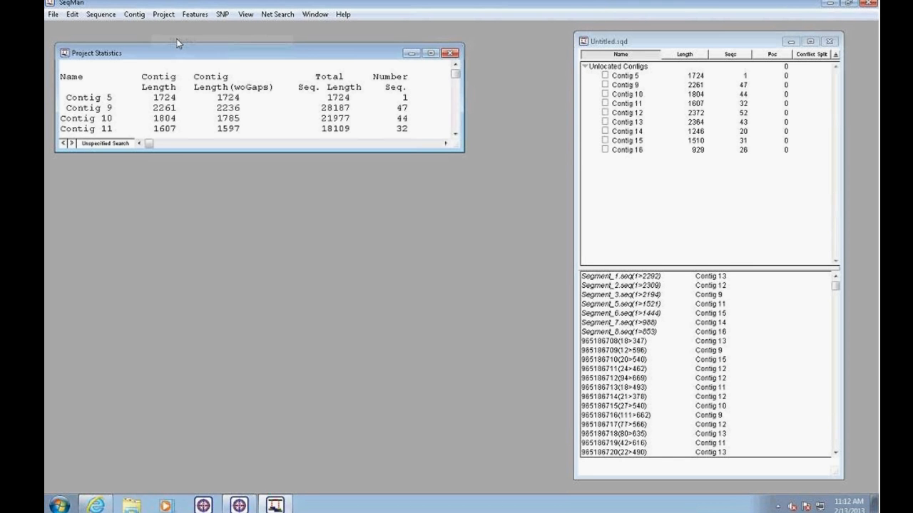
{"action": "left_click_drag", "start_coordinate": [462, 150], "coordinate": [591, 381]}
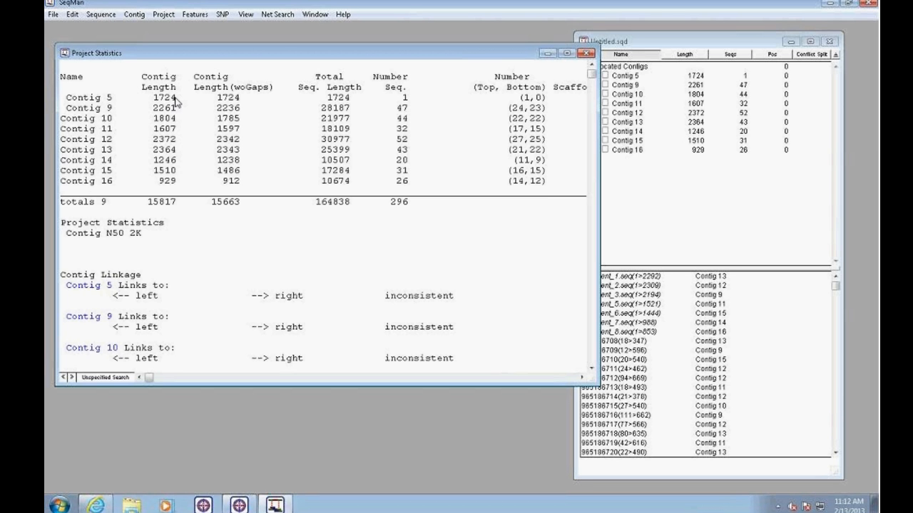
{"action": "left_click", "coordinate": [586, 54]}
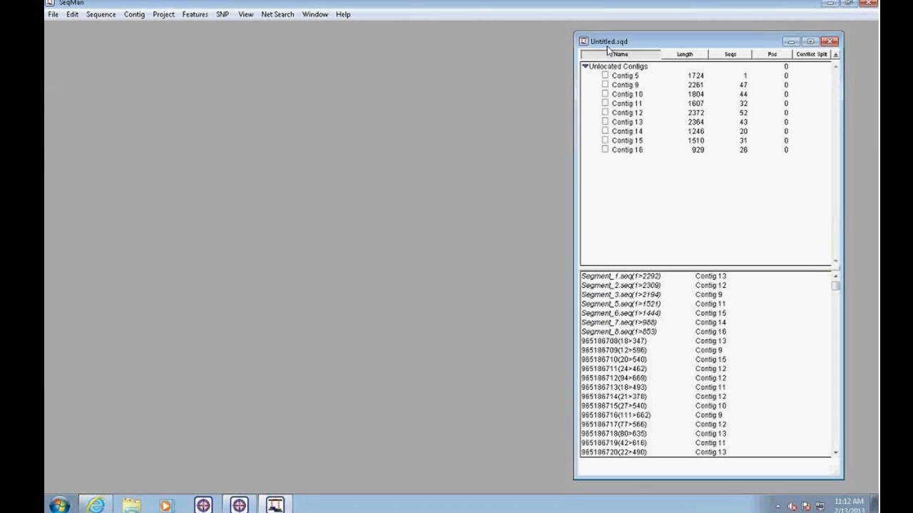
Move the project window, open Contig 5's name for editing, and leave the name without changes.
{"action": "left_click_drag", "start_coordinate": [661, 41], "coordinate": [600, 34]}
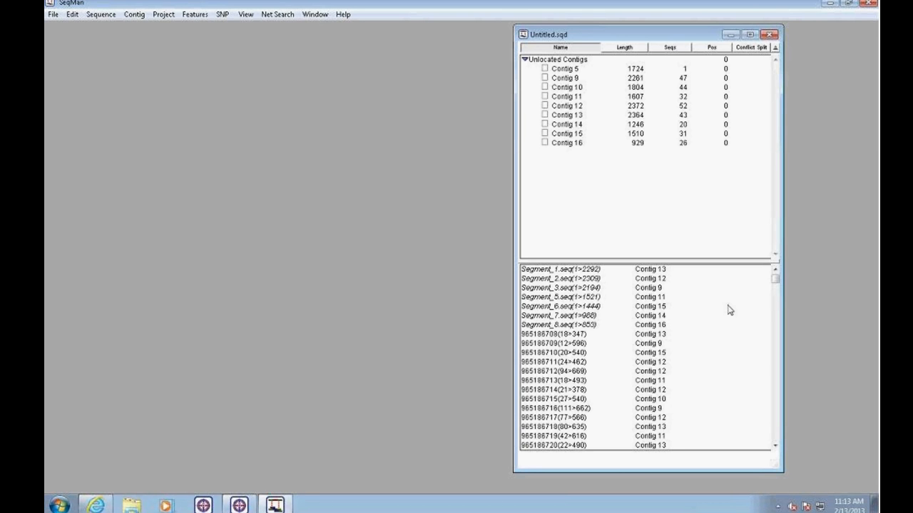
{"action": "mouse_move", "coordinate": [775, 279]}
{"action": "left_mouse_down"}
{"action": "mouse_move", "coordinate": [770, 435]}
{"action": "mouse_move", "coordinate": [764, 280]}
{"action": "left_mouse_up"}
{"action": "left_click", "coordinate": [575, 70]}
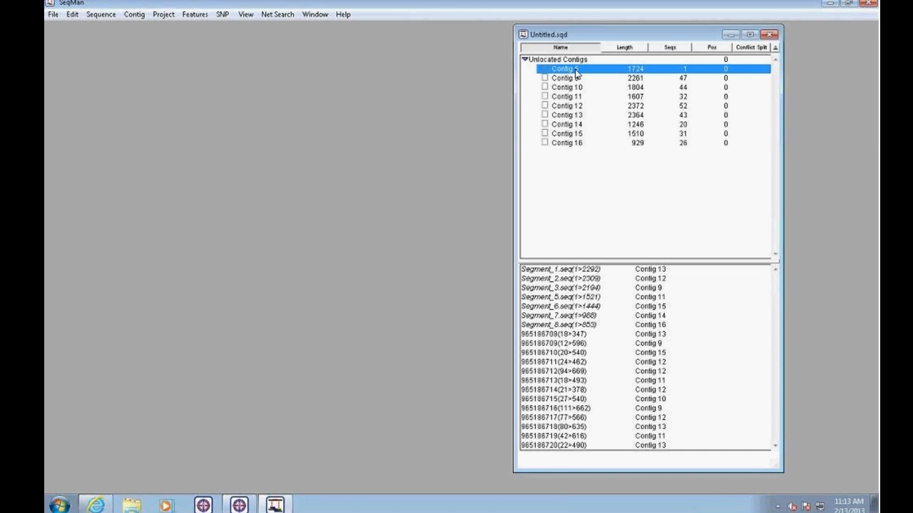
{"action": "left_click", "coordinate": [576, 72]}
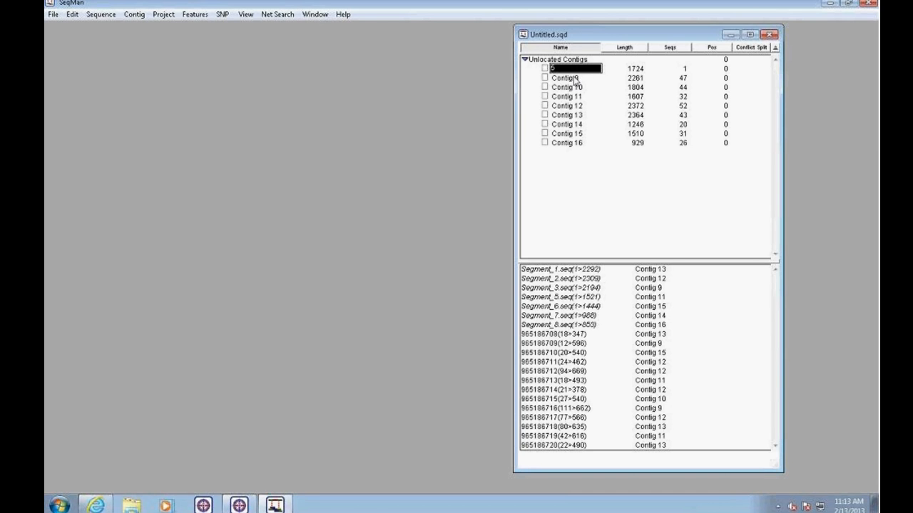
{"action": "left_click", "coordinate": [575, 80]}
{"action": "left_click", "coordinate": [575, 70]}
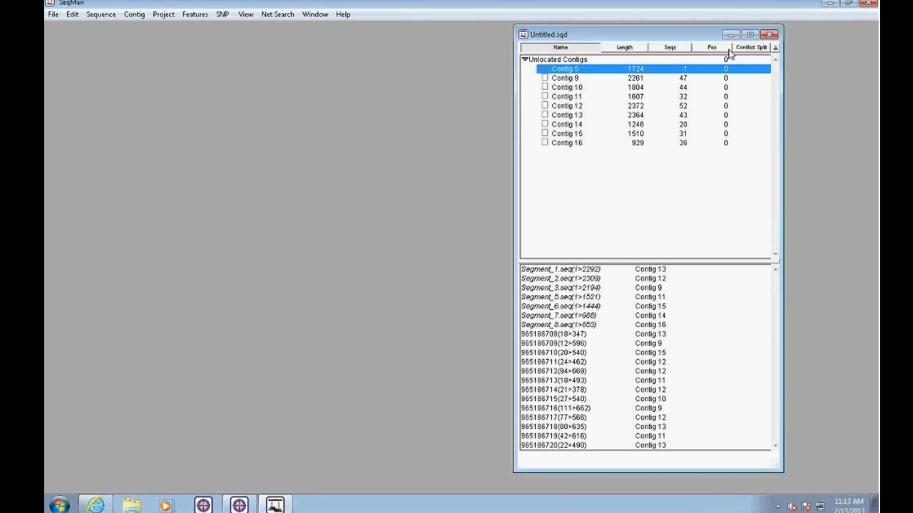
Sort the contig list by name, length and number of sequences, and return it to name order.
{"action": "left_click", "coordinate": [570, 49]}
{"action": "left_click", "coordinate": [570, 49]}
{"action": "left_click", "coordinate": [626, 49]}
{"action": "left_click", "coordinate": [626, 48]}
{"action": "left_click", "coordinate": [669, 48]}
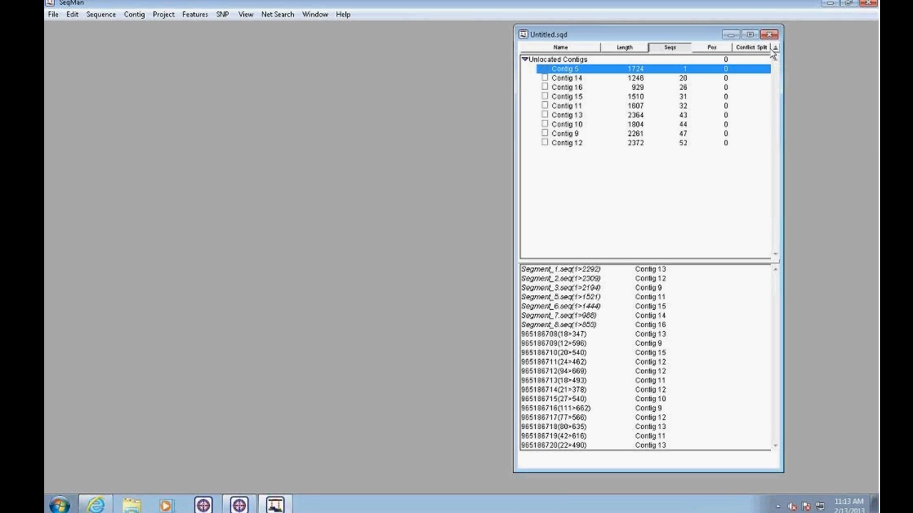
{"action": "left_click_drag", "start_coordinate": [598, 51], "coordinate": [529, 48]}
{"action": "left_click", "coordinate": [571, 49]}
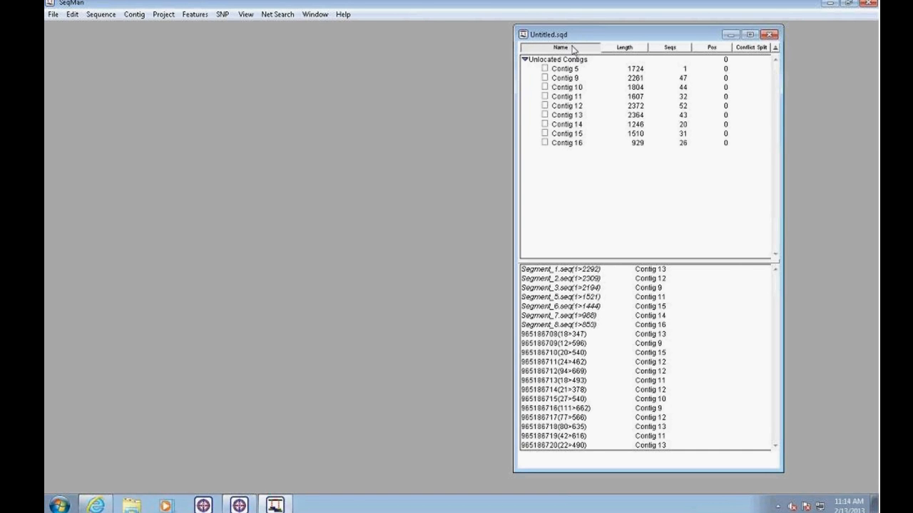
Place the Seqs column before the Length column and sort the contigs by descending length.
{"action": "mouse_move", "coordinate": [622, 47]}
{"action": "left_mouse_down"}
{"action": "mouse_move", "coordinate": [611, 49]}
{"action": "mouse_move", "coordinate": [624, 48]}
{"action": "left_mouse_up"}
{"action": "left_click", "coordinate": [667, 51]}
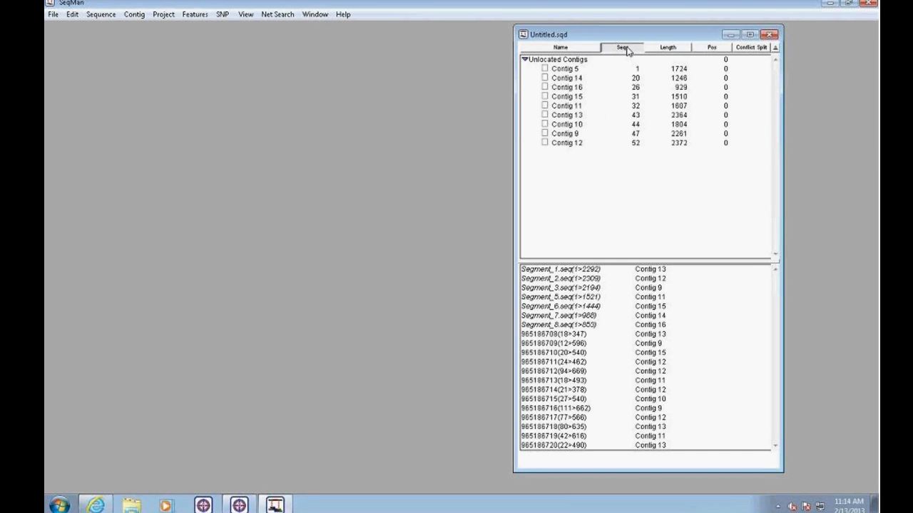
{"action": "left_click", "coordinate": [656, 53]}
{"action": "left_click", "coordinate": [659, 51]}
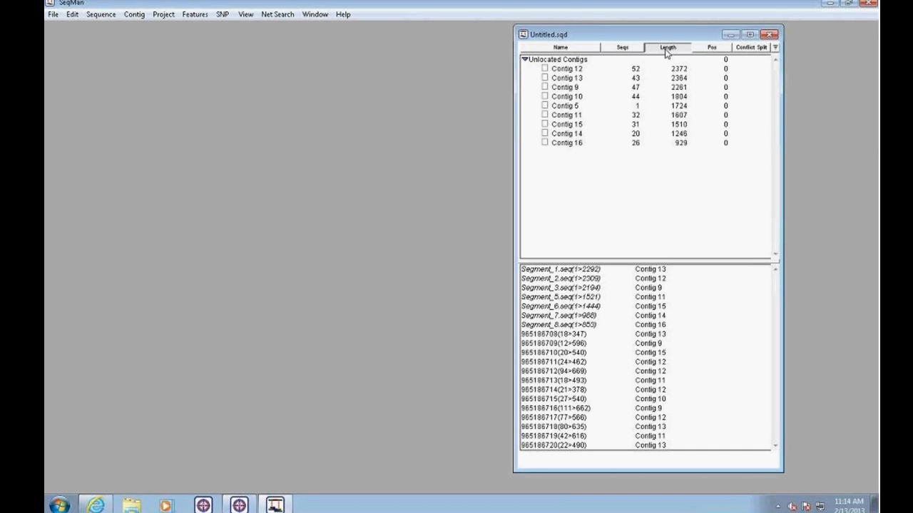
Open the alignment of Contig 13 and widen its window over the project list.
{"action": "left_click", "coordinate": [601, 79]}
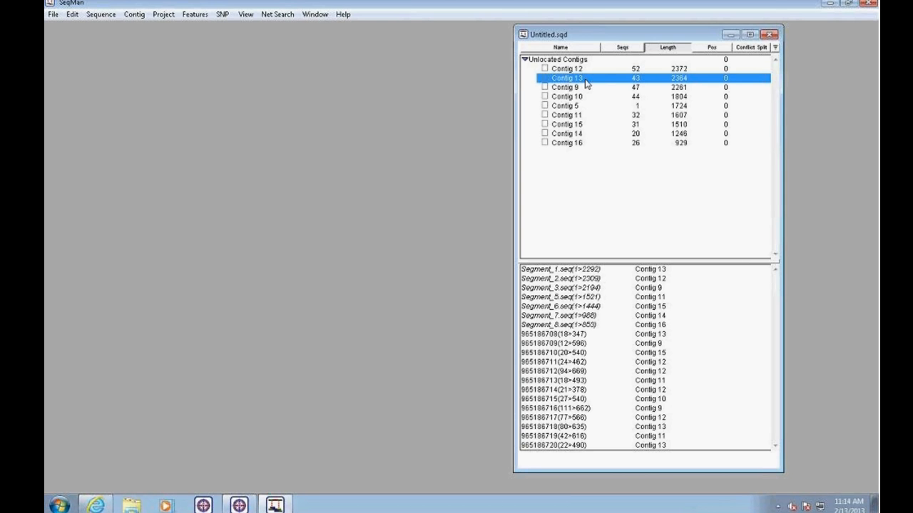
{"action": "double_click", "coordinate": [583, 82]}
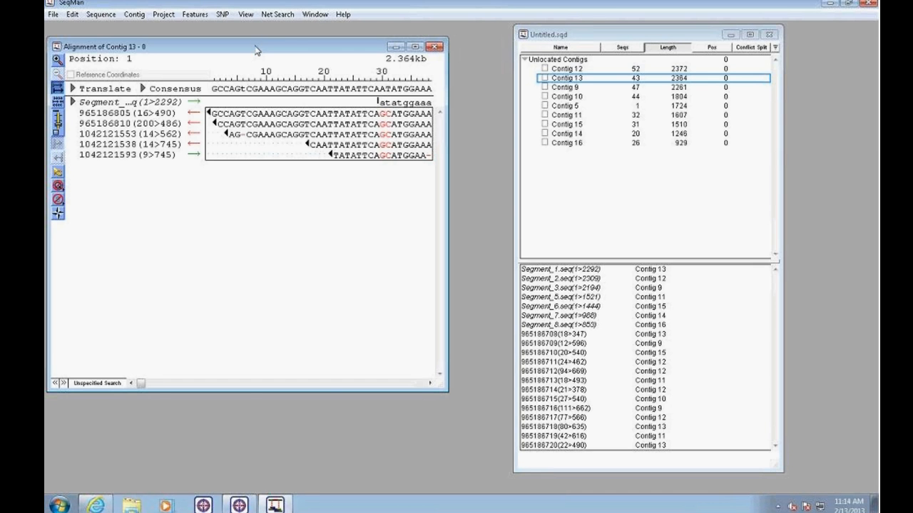
{"action": "left_click_drag", "start_coordinate": [256, 49], "coordinate": [256, 41]}
{"action": "left_click_drag", "start_coordinate": [448, 383], "coordinate": [620, 393]}
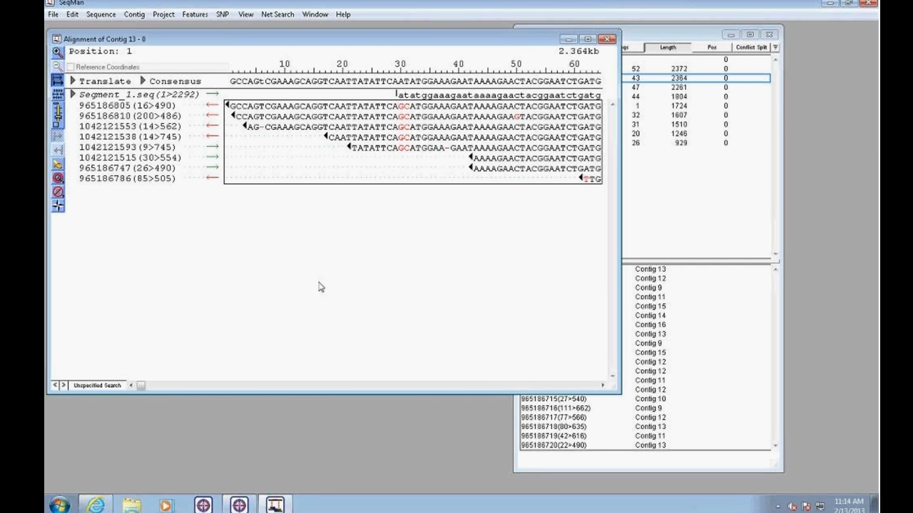
{"action": "mouse_move", "coordinate": [147, 387]}
{"action": "left_mouse_down"}
{"action": "mouse_move", "coordinate": [589, 387]}
{"action": "mouse_move", "coordinate": [134, 386]}
{"action": "left_mouse_up"}
Select position 17 of Contig 13's consensus and expand the translations, the Trace and Majority consensus rows, and Segment_1.seq's features.
{"action": "left_click", "coordinate": [324, 83]}
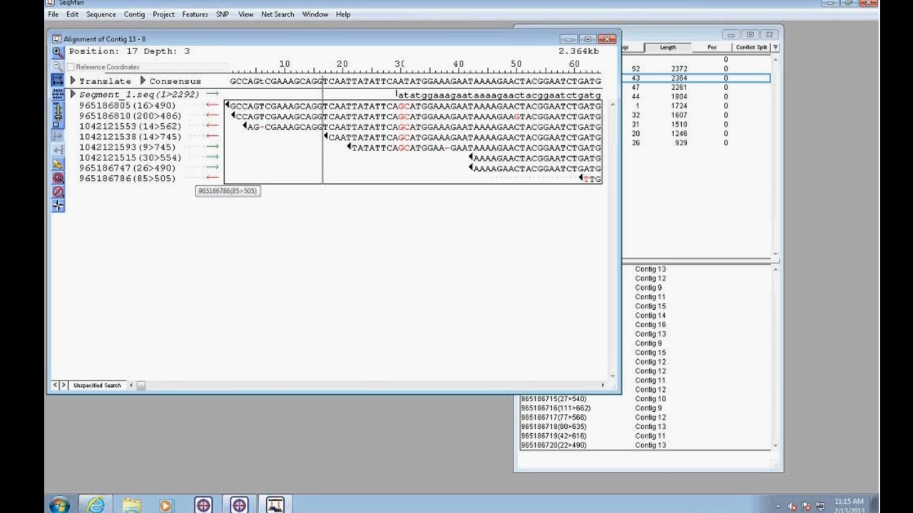
{"action": "left_click", "coordinate": [72, 82]}
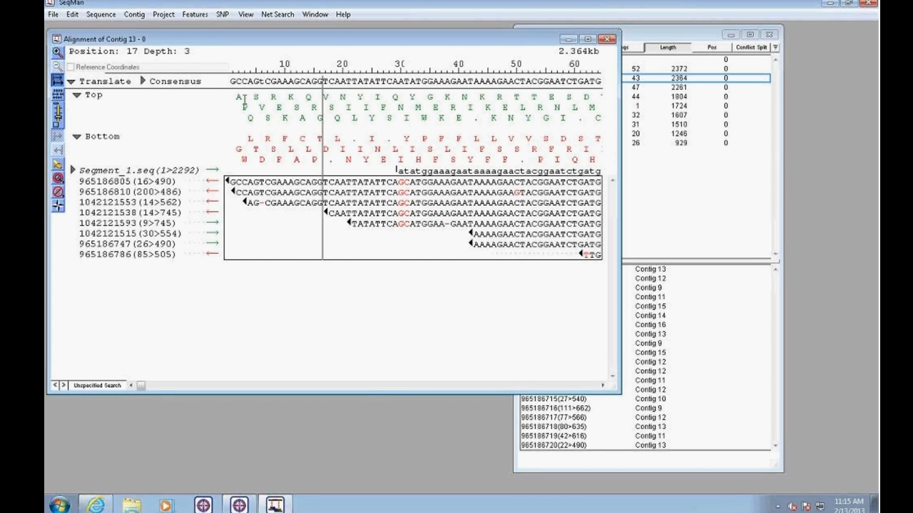
{"action": "left_click", "coordinate": [142, 81]}
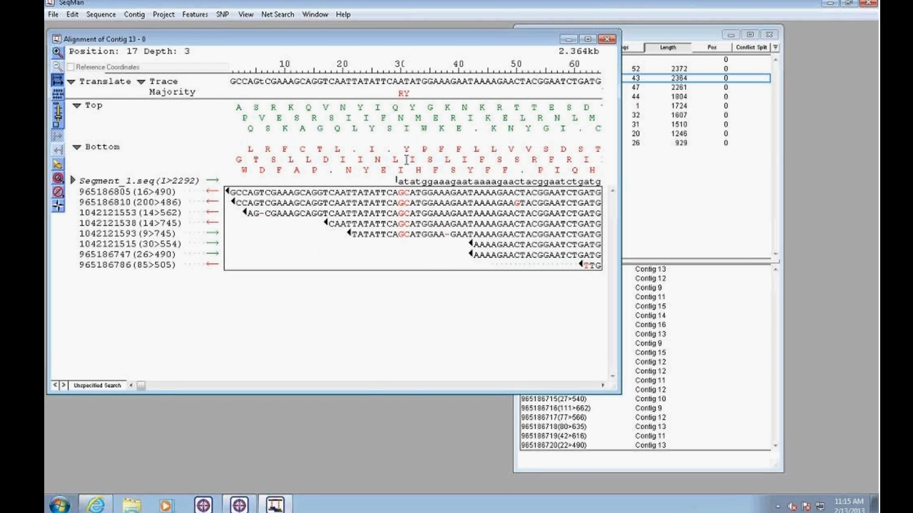
{"action": "left_click", "coordinate": [72, 182]}
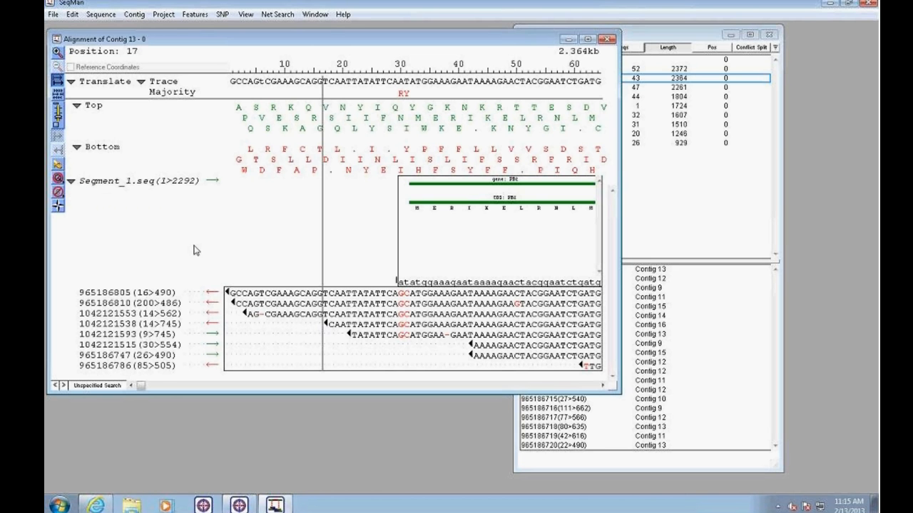
{"action": "mouse_move", "coordinate": [142, 387]}
{"action": "left_mouse_down"}
{"action": "mouse_move", "coordinate": [160, 385]}
{"action": "mouse_move", "coordinate": [141, 386]}
{"action": "left_mouse_up"}
Unmark Segment_1.seq as the reference sequence for Contig 13 in the project window and minimize the report.
{"action": "left_click", "coordinate": [640, 36]}
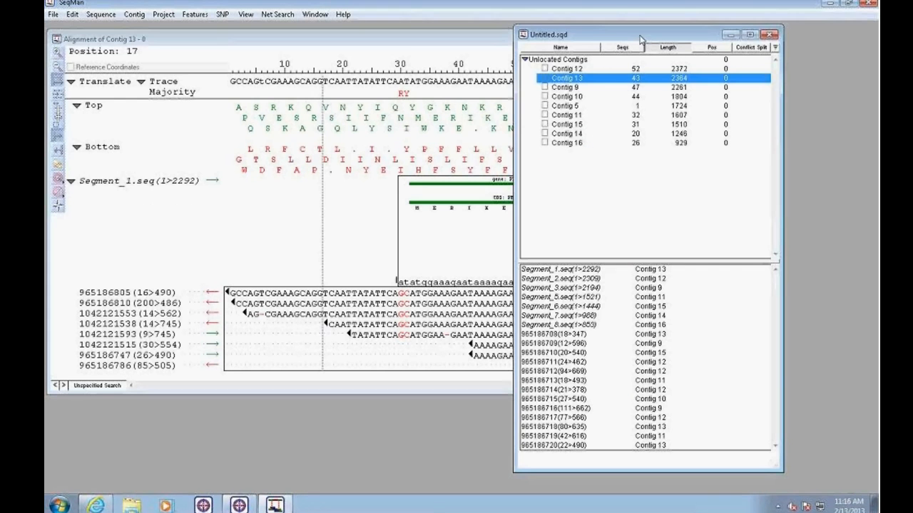
{"action": "left_click_drag", "start_coordinate": [624, 33], "coordinate": [638, 35]}
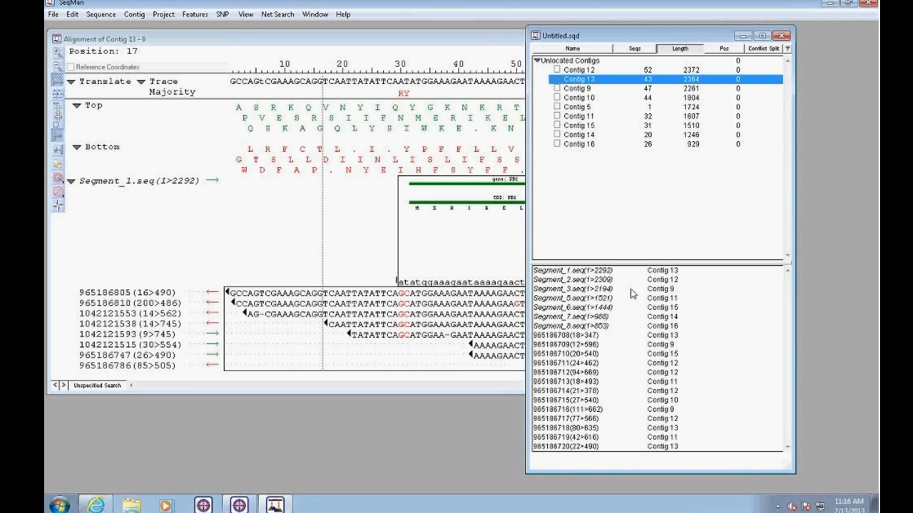
{"action": "right_click", "coordinate": [582, 273]}
{"action": "left_click", "coordinate": [579, 272]}
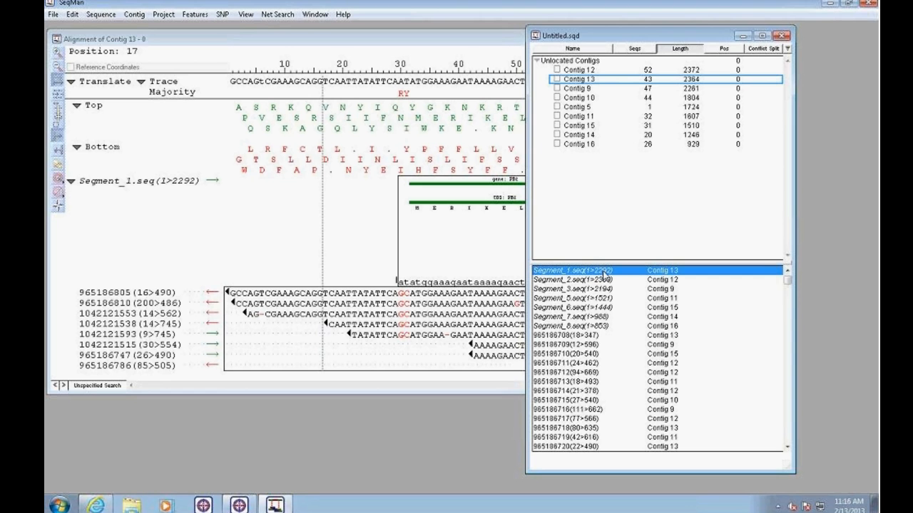
{"action": "right_click", "coordinate": [615, 272]}
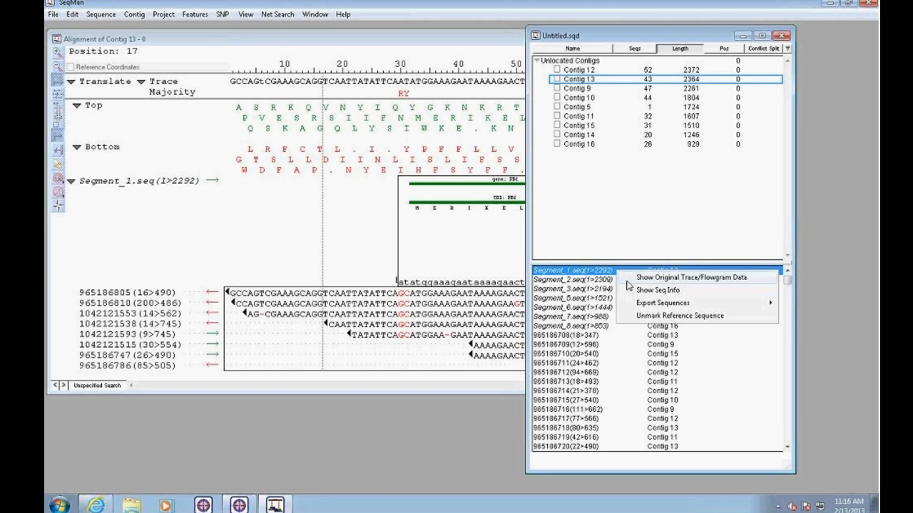
{"action": "left_click", "coordinate": [646, 318]}
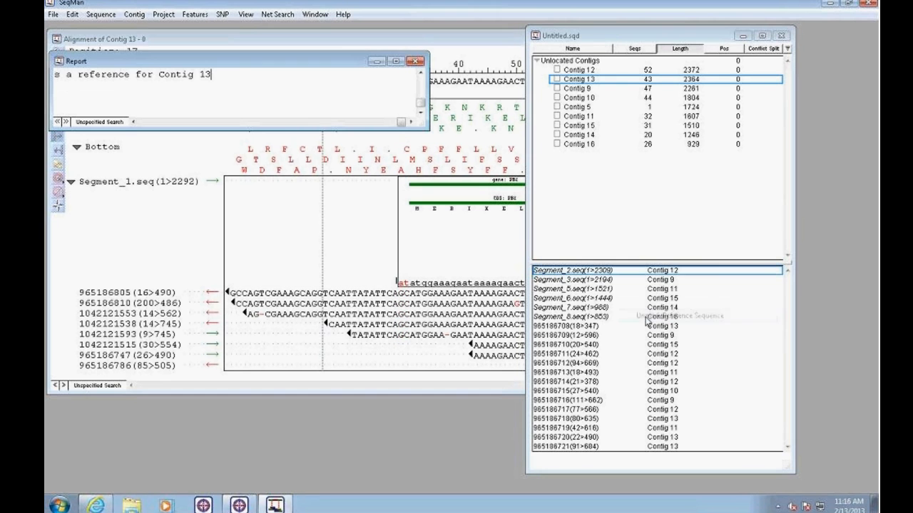
{"action": "left_click", "coordinate": [375, 62]}
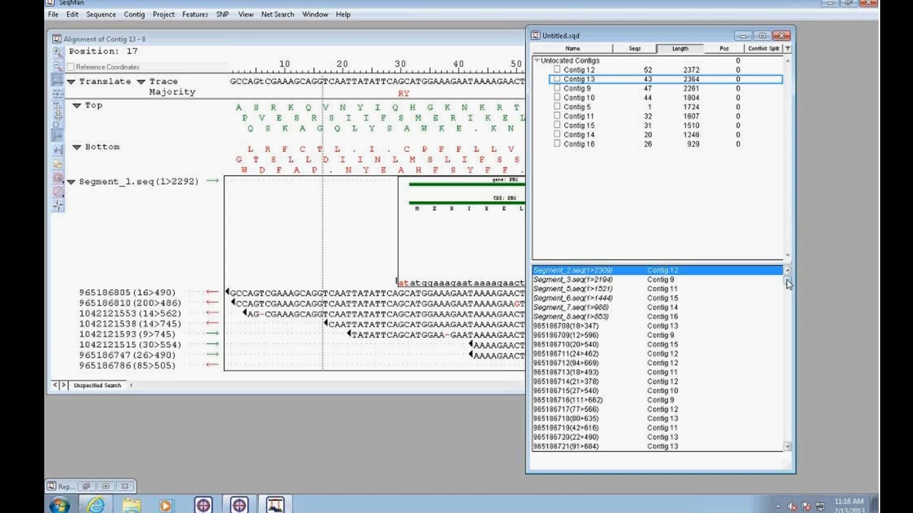
Mark Segment_1.seq at the end of the sequence list as a reference sequence again.
{"action": "left_click_drag", "start_coordinate": [787, 282], "coordinate": [769, 449]}
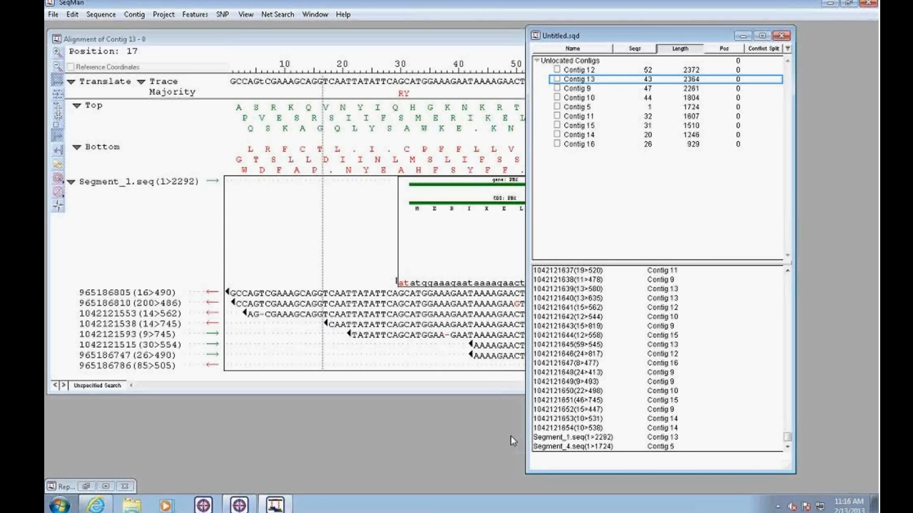
{"action": "right_click", "coordinate": [573, 437]}
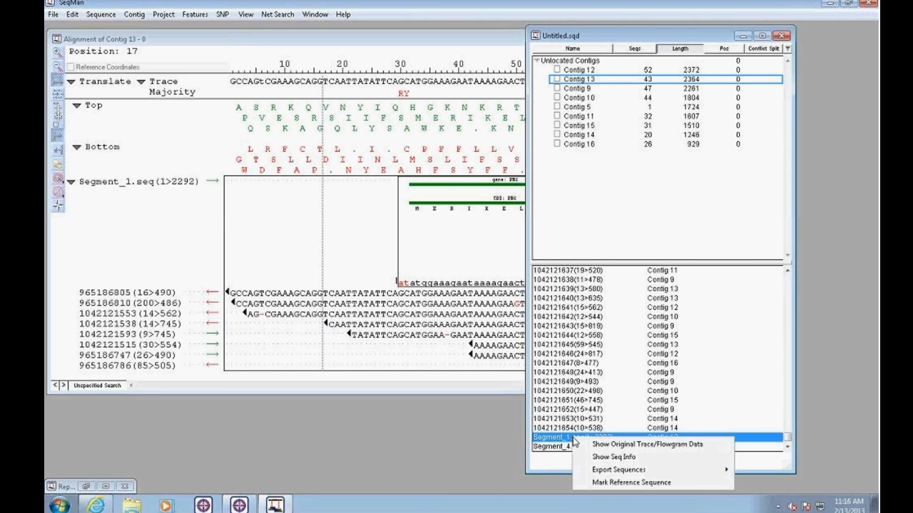
{"action": "left_click", "coordinate": [610, 483]}
Mark Segment_4.seq as a reference sequence and check the reference segments at the start of the sequence list.
{"action": "left_click", "coordinate": [597, 447]}
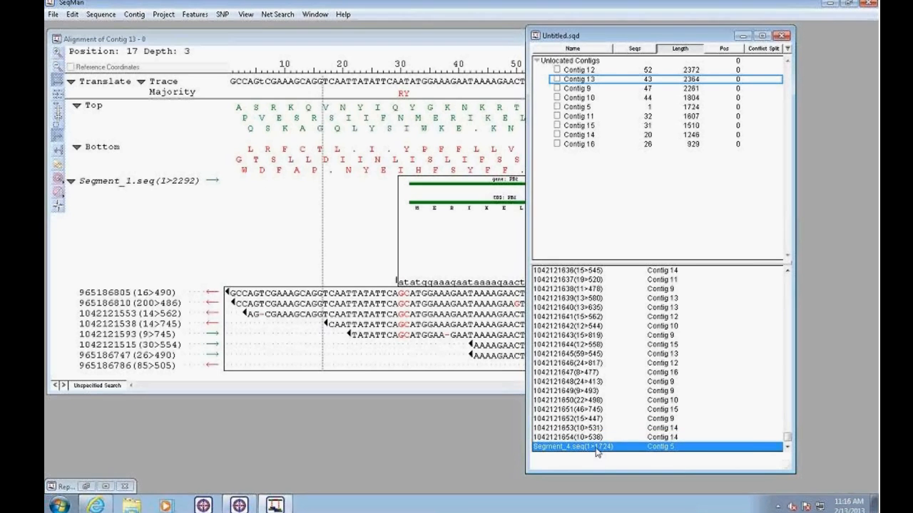
{"action": "right_click", "coordinate": [598, 450]}
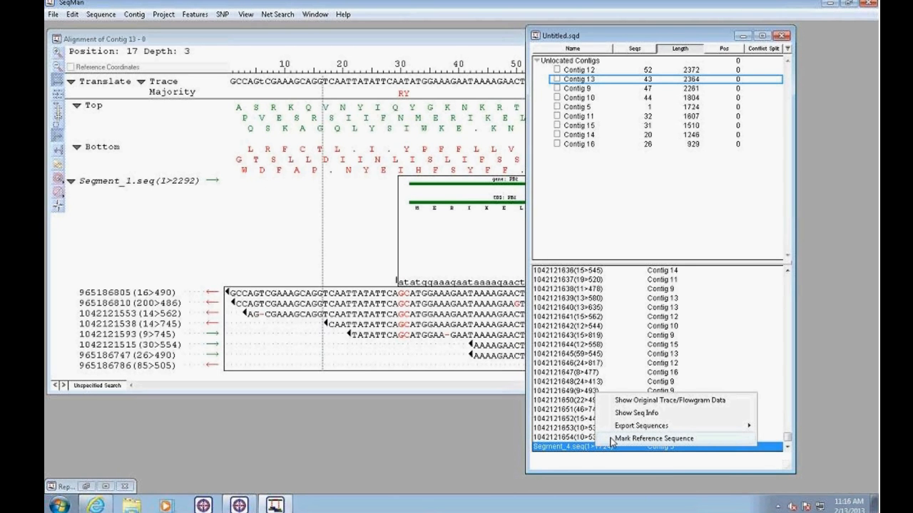
{"action": "left_click", "coordinate": [612, 440]}
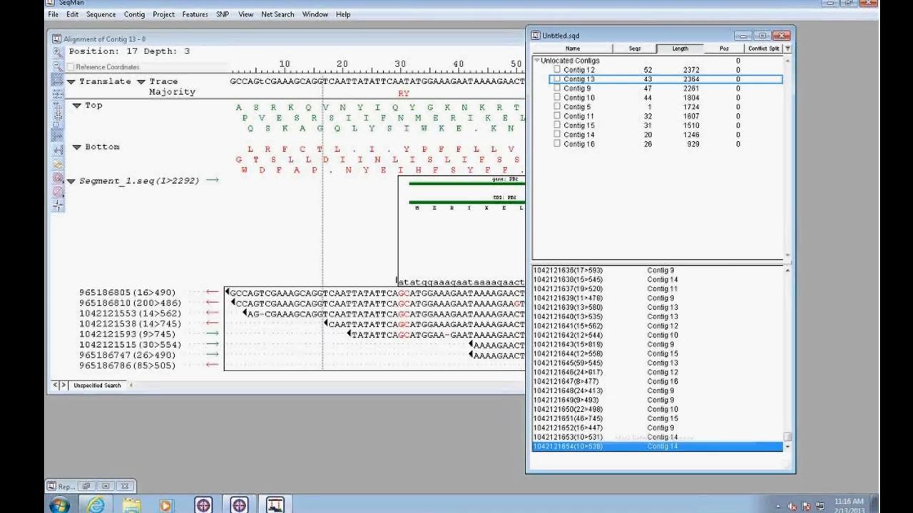
{"action": "left_click_drag", "start_coordinate": [786, 438], "coordinate": [770, 268]}
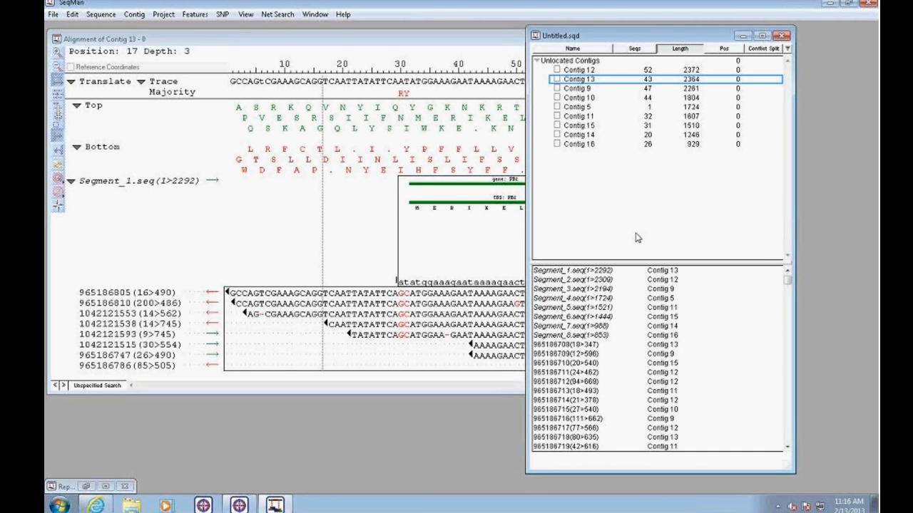
Switch to the Contig 13 alignment, return to the project window, and shift that window slightly aside.
{"action": "left_click", "coordinate": [280, 41]}
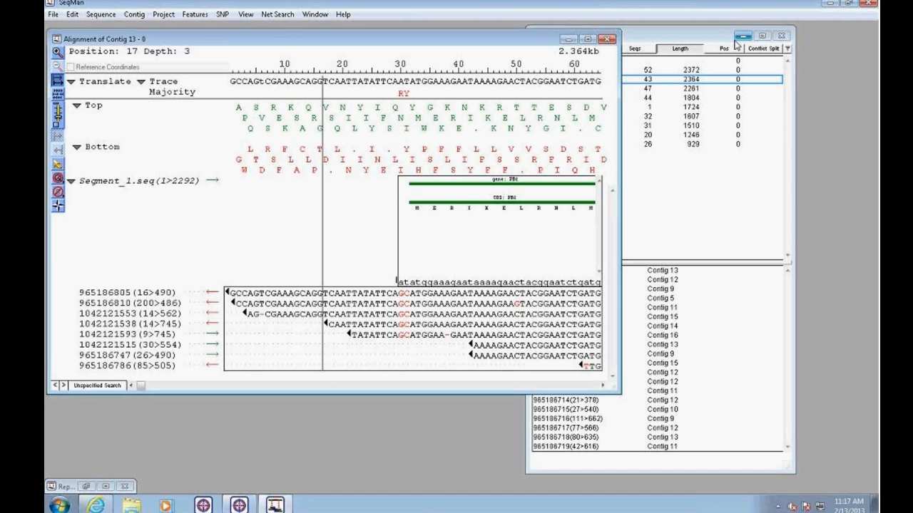
{"action": "left_click", "coordinate": [668, 45]}
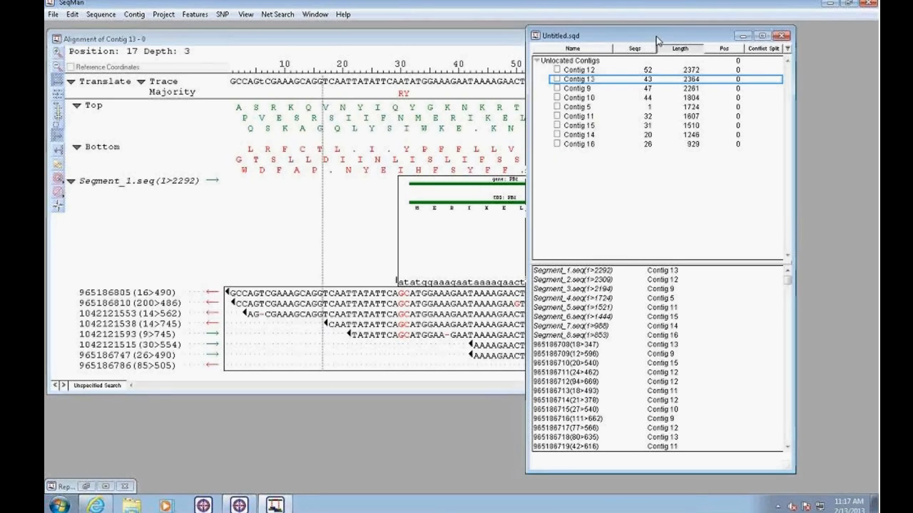
{"action": "left_click_drag", "start_coordinate": [622, 40], "coordinate": [631, 42]}
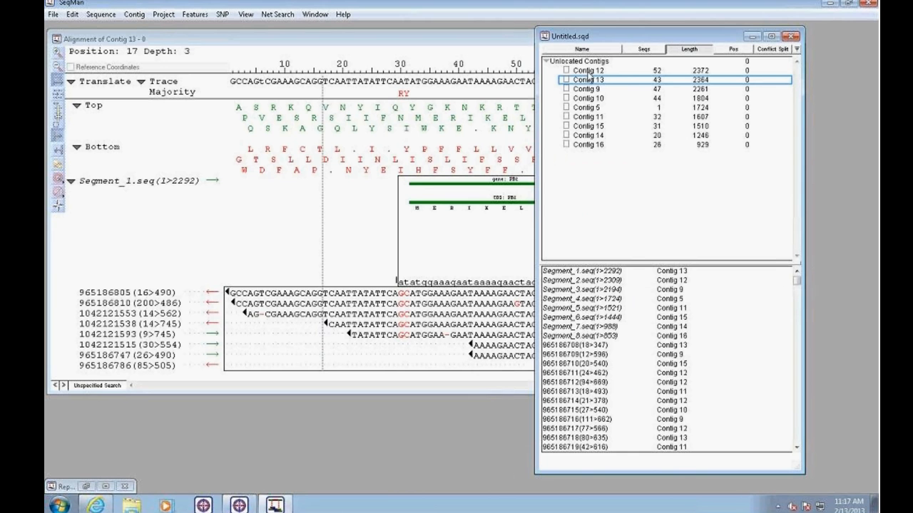
Open the Strategy View of Contig 13 and move it and the alignment window vertically apart.
{"action": "right_click", "coordinate": [596, 81]}
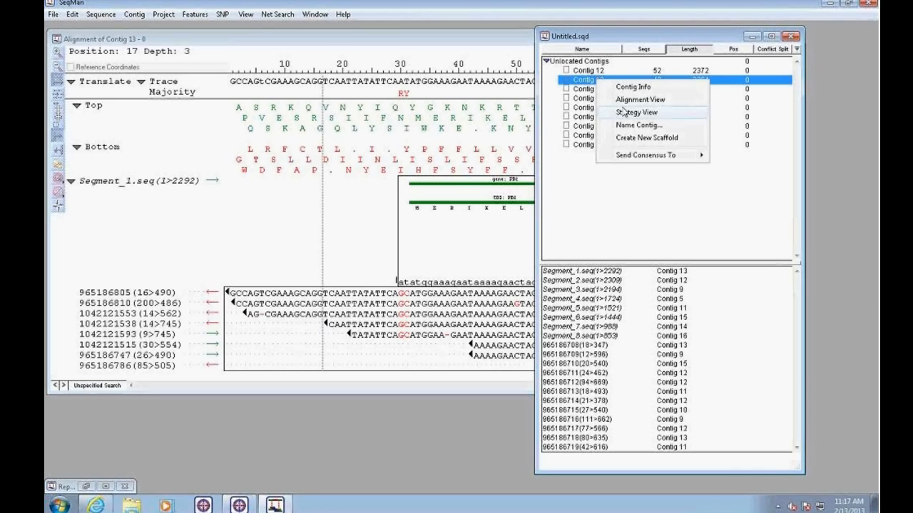
{"action": "left_click", "coordinate": [651, 114]}
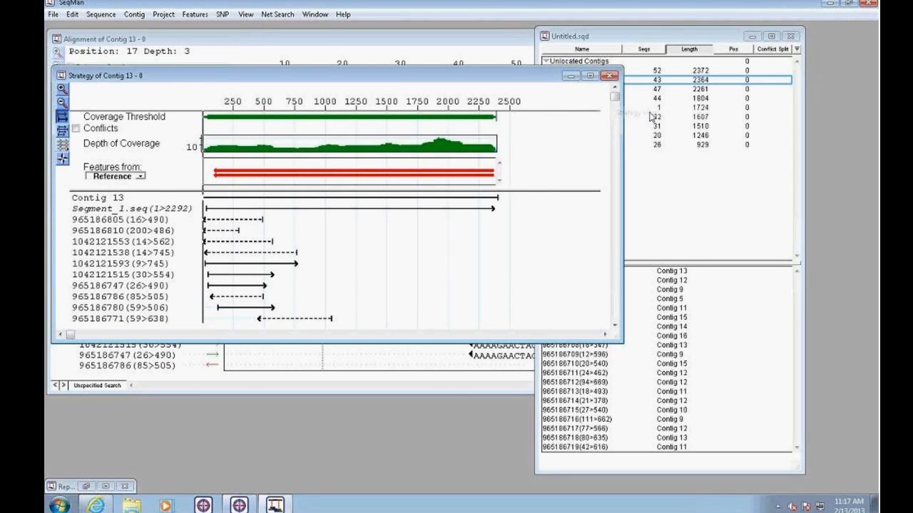
{"action": "left_click_drag", "start_coordinate": [390, 83], "coordinate": [401, 157]}
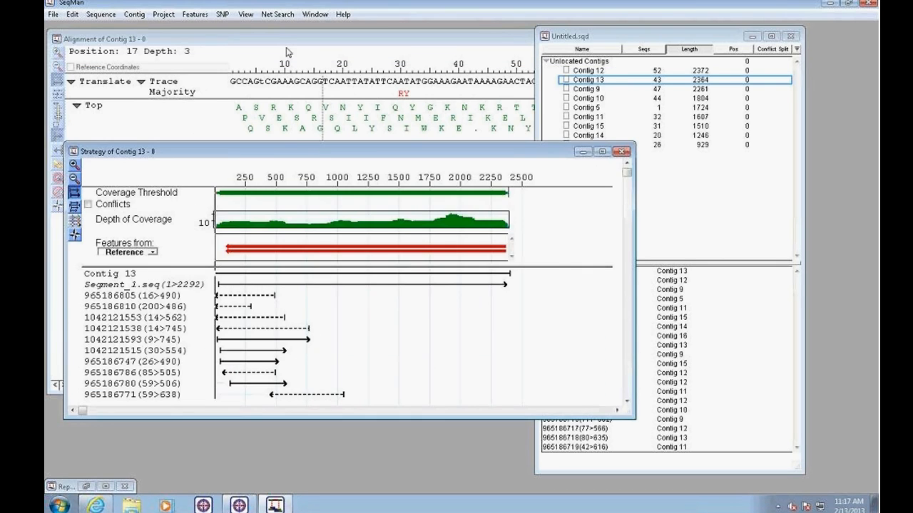
{"action": "left_click_drag", "start_coordinate": [298, 36], "coordinate": [306, 24]}
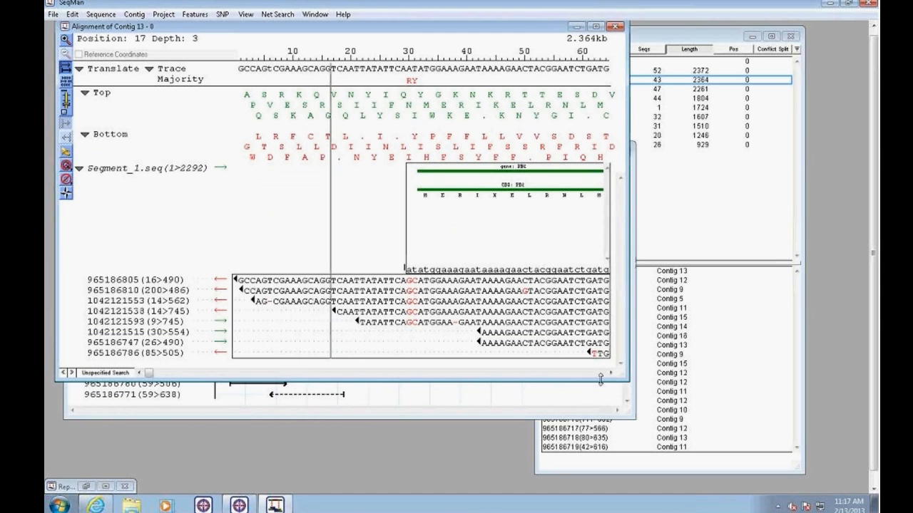
{"action": "left_click", "coordinate": [589, 404]}
{"action": "left_click_drag", "start_coordinate": [308, 154], "coordinate": [305, 176]}
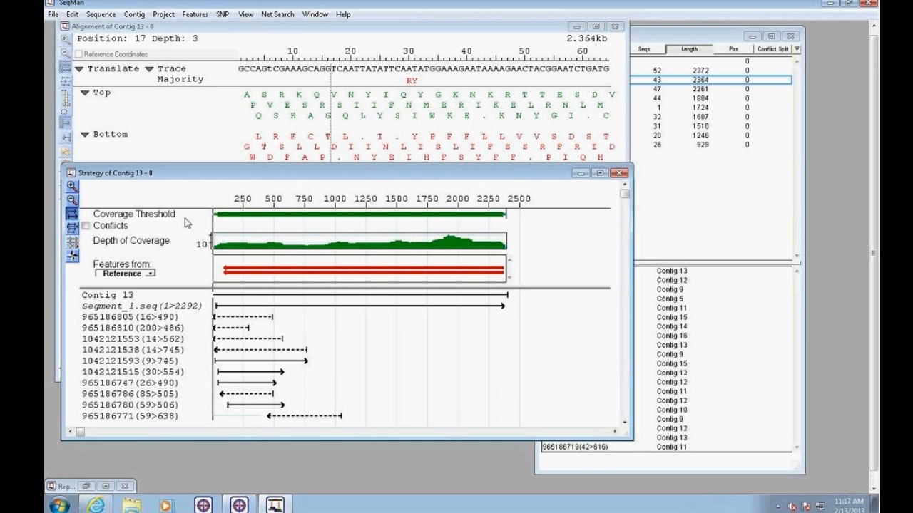
Lower the Contig 13 strategy window further and shorten the alignment window to fit above its coverage graph.
{"action": "mouse_move", "coordinate": [217, 247]}
{"action": "mouse_move", "coordinate": [625, 192]}
{"action": "left_mouse_down"}
{"action": "mouse_move", "coordinate": [624, 414]}
{"action": "mouse_move", "coordinate": [625, 192]}
{"action": "left_mouse_up"}
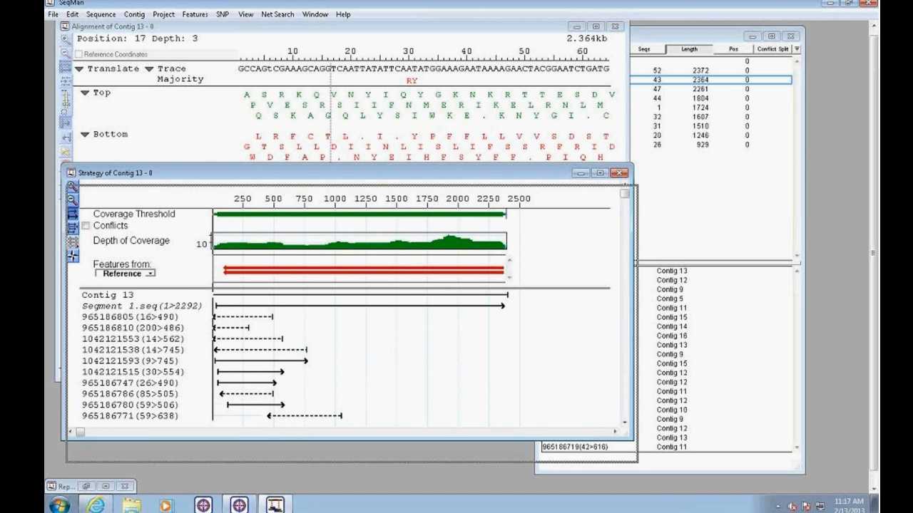
{"action": "left_click_drag", "start_coordinate": [449, 173], "coordinate": [456, 229]}
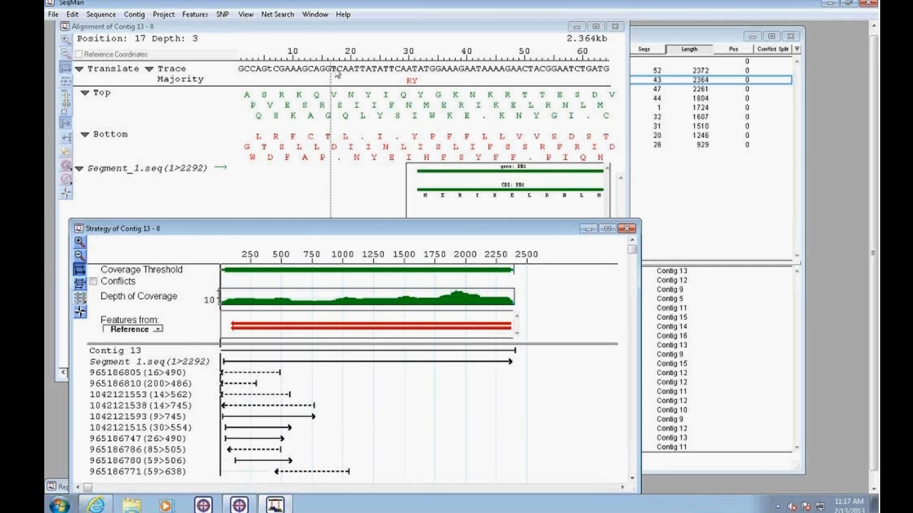
{"action": "left_click", "coordinate": [416, 72]}
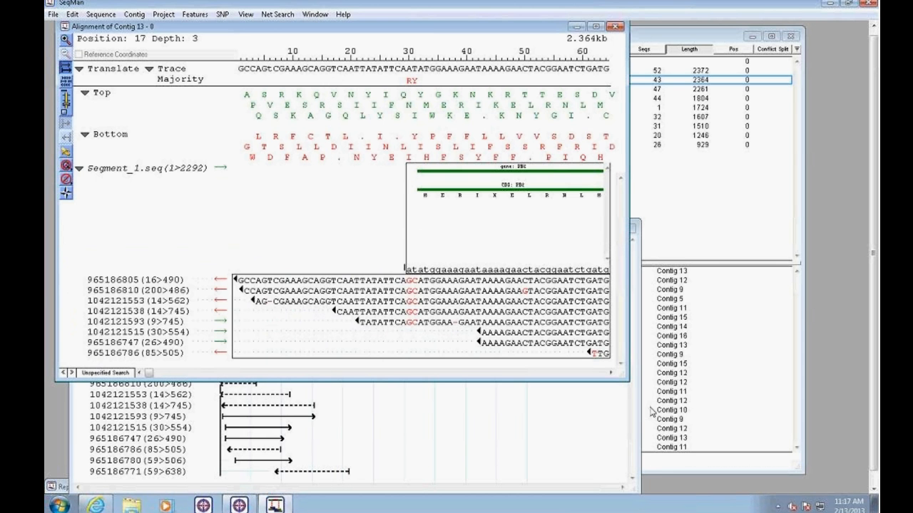
{"action": "left_click_drag", "start_coordinate": [627, 384], "coordinate": [644, 264]}
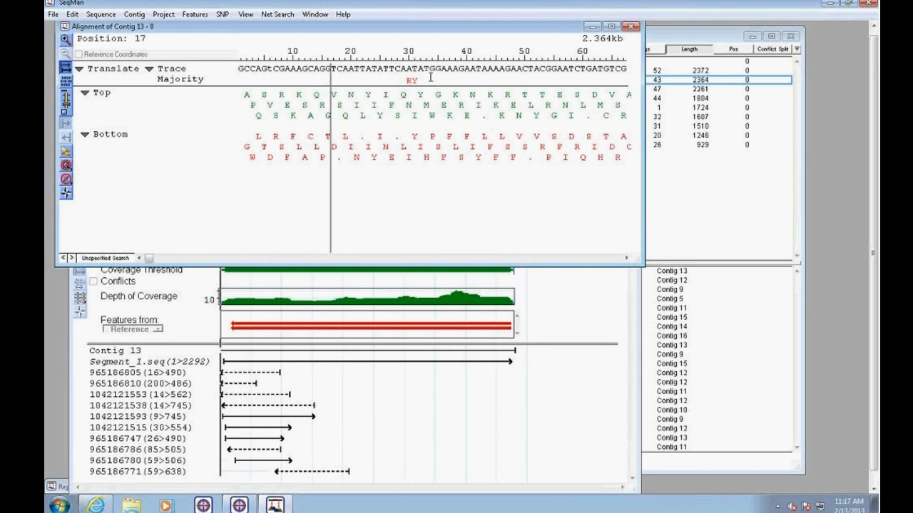
Examine linked positions of Contig 13: place the cursor at consensus base 44, then at about 1047, 1656 and 1968 in the strategy view.
{"action": "left_click", "coordinate": [435, 69]}
{"action": "left_click", "coordinate": [488, 69]}
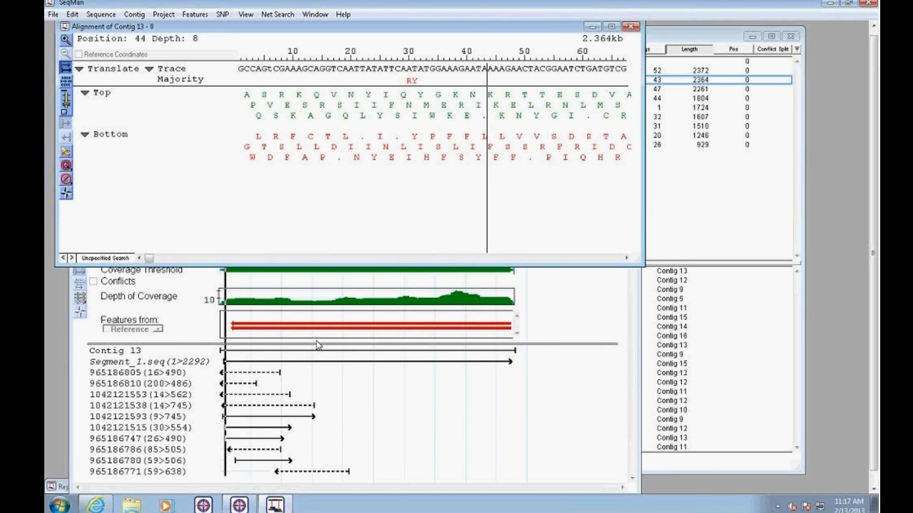
{"action": "left_click", "coordinate": [358, 296]}
{"action": "left_click", "coordinate": [350, 279]}
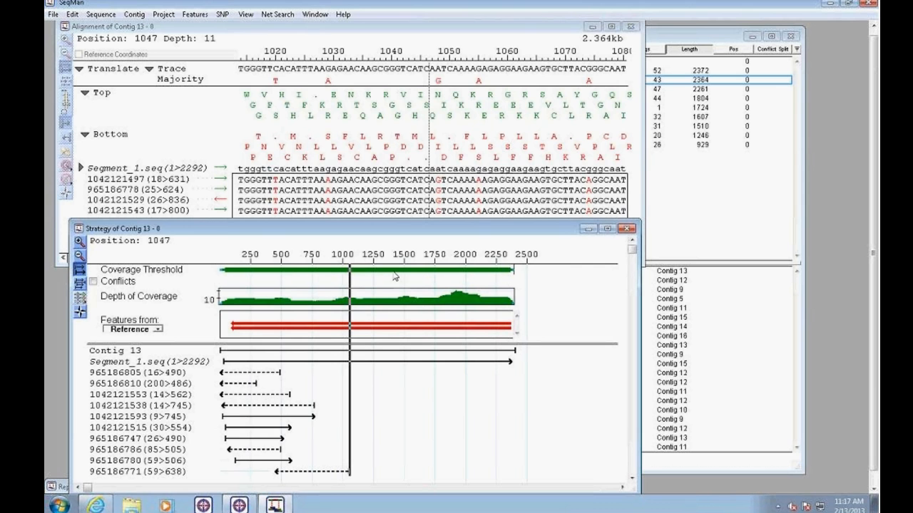
{"action": "left_click", "coordinate": [428, 277]}
{"action": "left_click", "coordinate": [423, 277]}
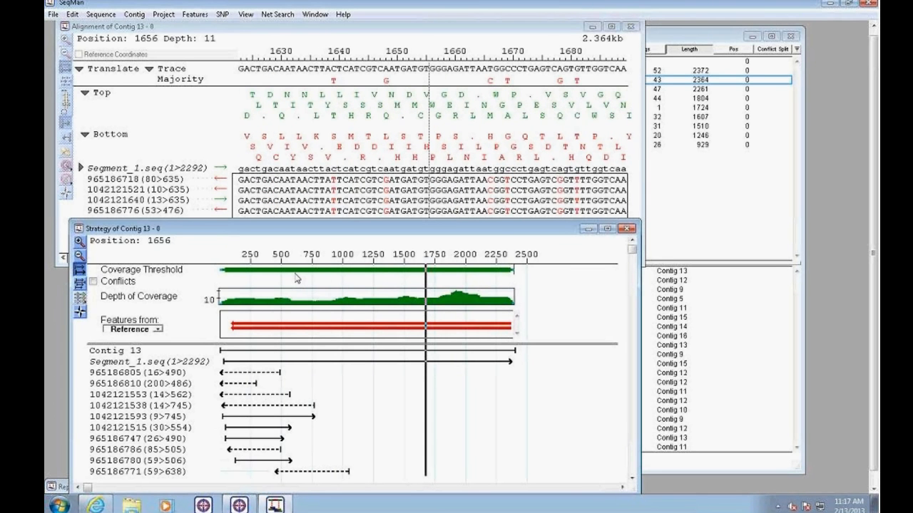
{"action": "left_click", "coordinate": [447, 279]}
{"action": "left_click", "coordinate": [464, 279]}
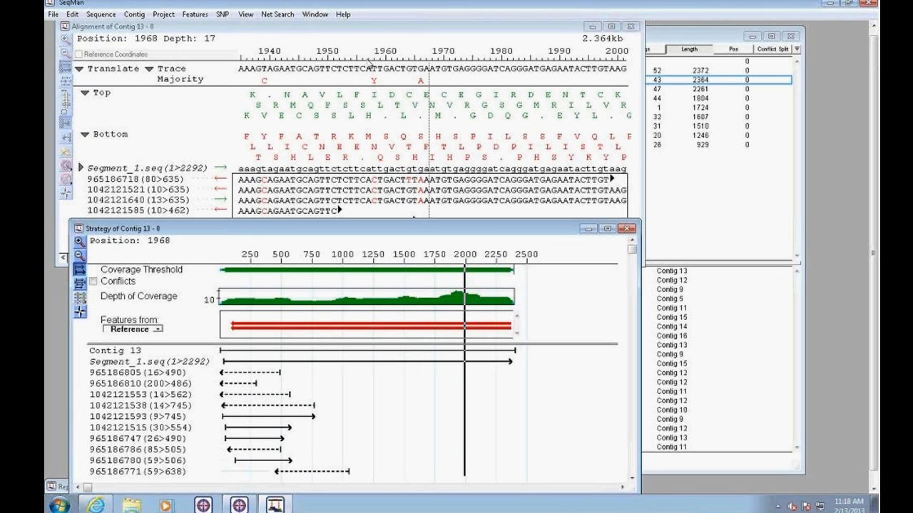
Collapse the translation and trace rows in the Contig 13 alignment, briefly show Segment_1.seq's features, and return to the contig's start.
{"action": "left_click", "coordinate": [383, 36]}
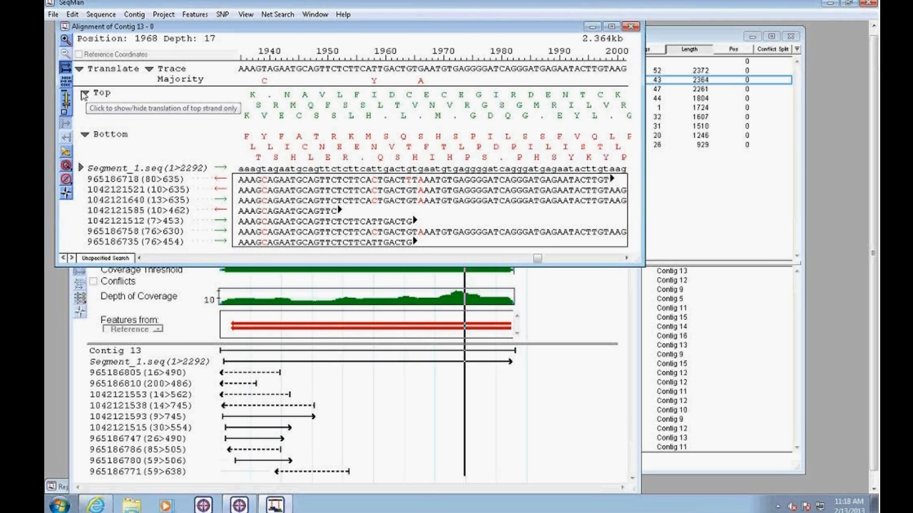
{"action": "left_click", "coordinate": [80, 70]}
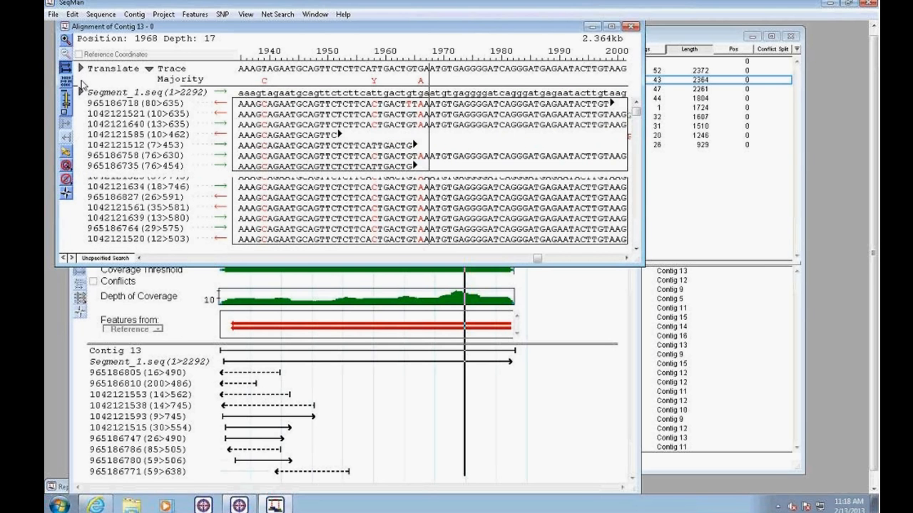
{"action": "left_click", "coordinate": [149, 70]}
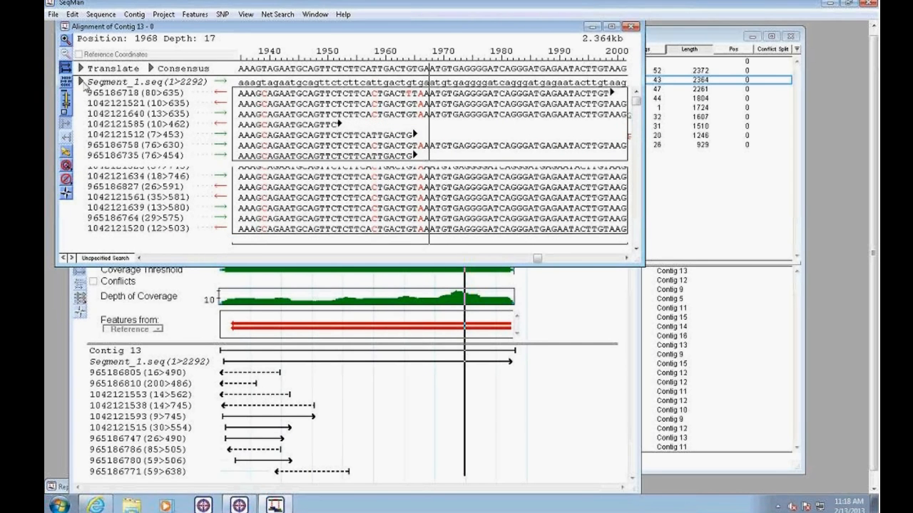
{"action": "left_click", "coordinate": [81, 83]}
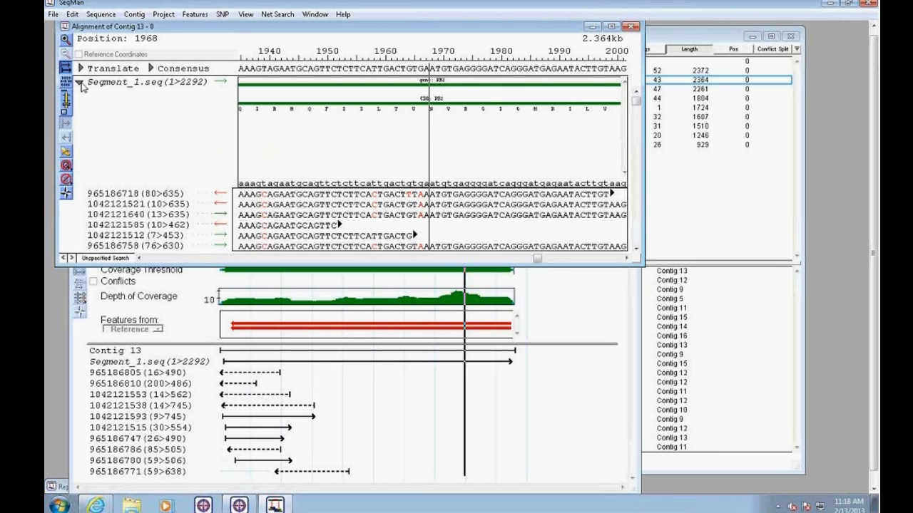
{"action": "left_click", "coordinate": [80, 83]}
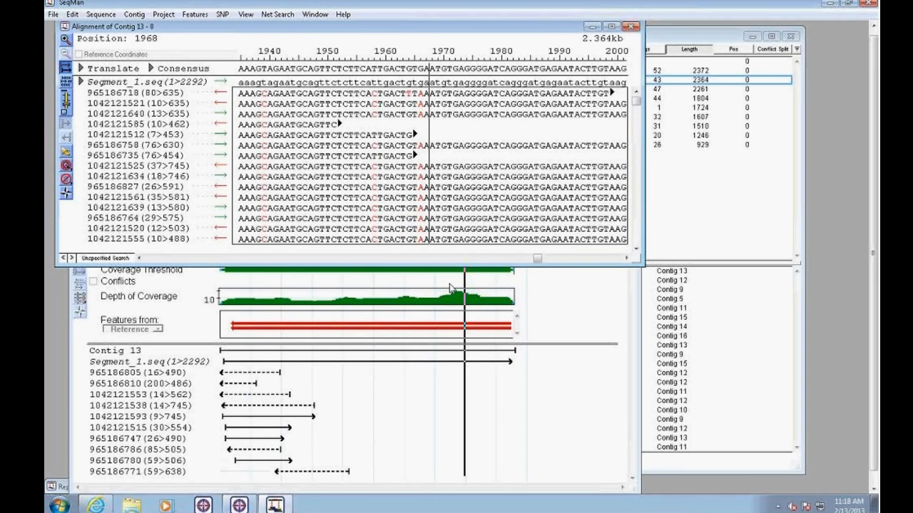
{"action": "left_click", "coordinate": [399, 257]}
{"action": "left_click_drag", "start_coordinate": [399, 257], "coordinate": [136, 259]}
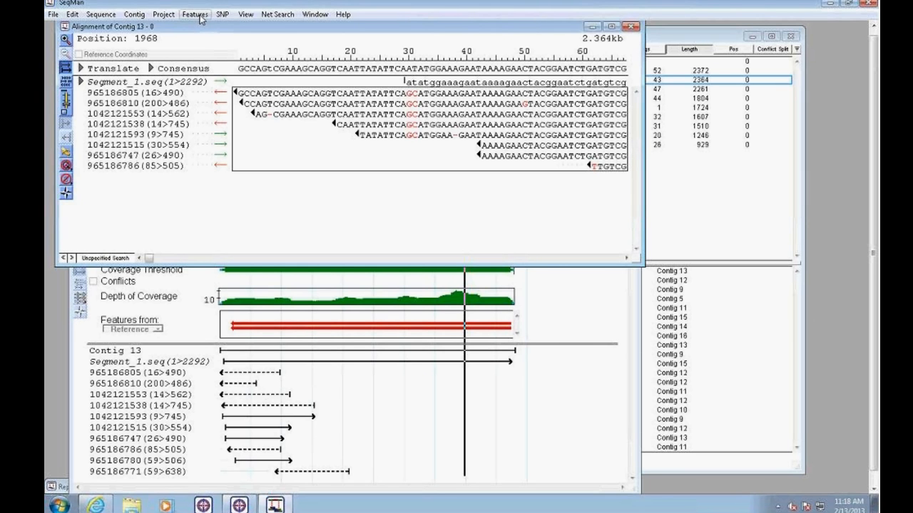
Show the feature table for Contig 13 and shrink its window to fit just the feature rows.
{"action": "left_click", "coordinate": [677, 42]}
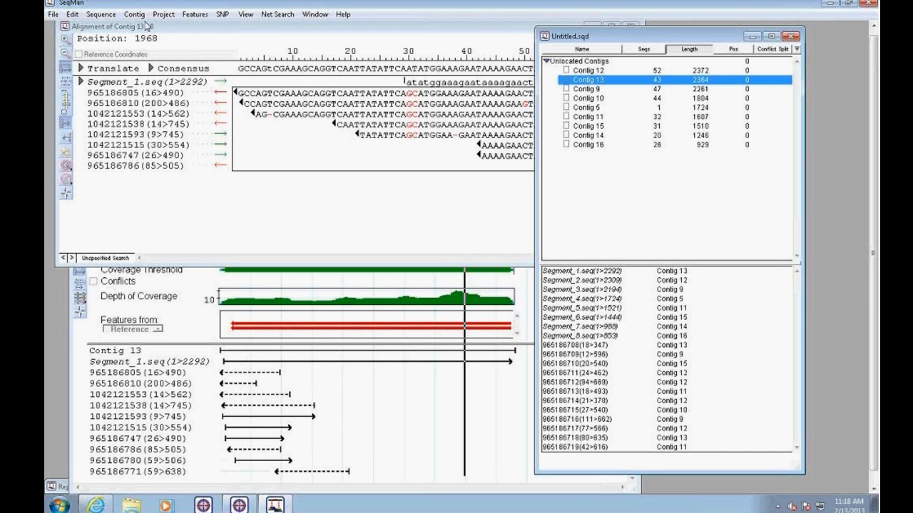
{"action": "left_click", "coordinate": [194, 14]}
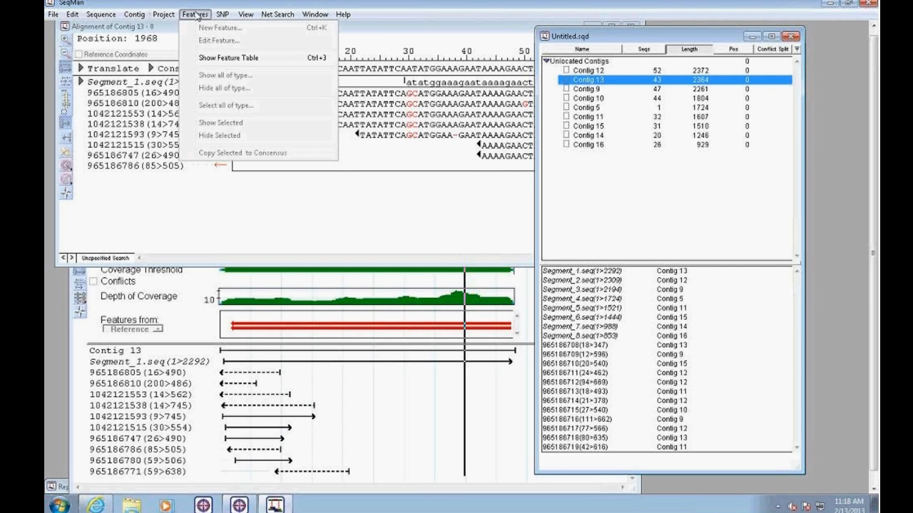
{"action": "left_click", "coordinate": [261, 63]}
{"action": "left_click_drag", "start_coordinate": [260, 87], "coordinate": [612, 75]}
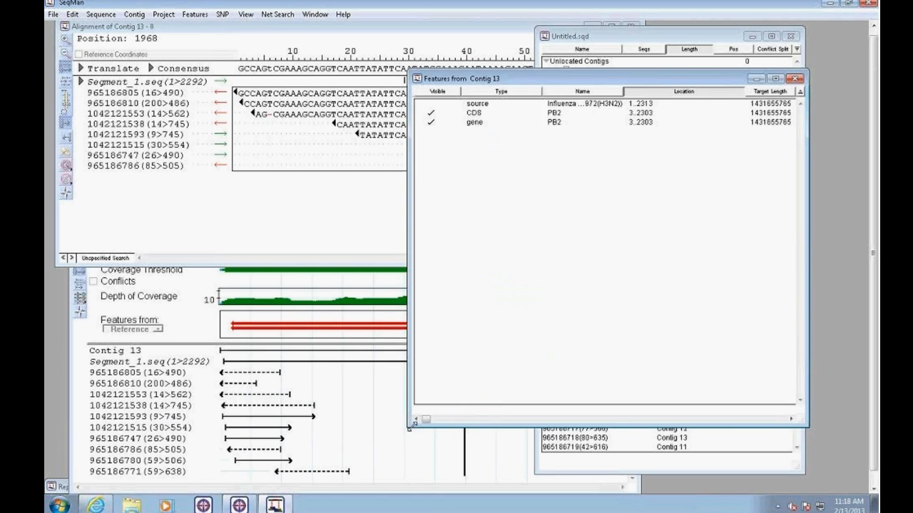
{"action": "left_click_drag", "start_coordinate": [410, 426], "coordinate": [443, 191]}
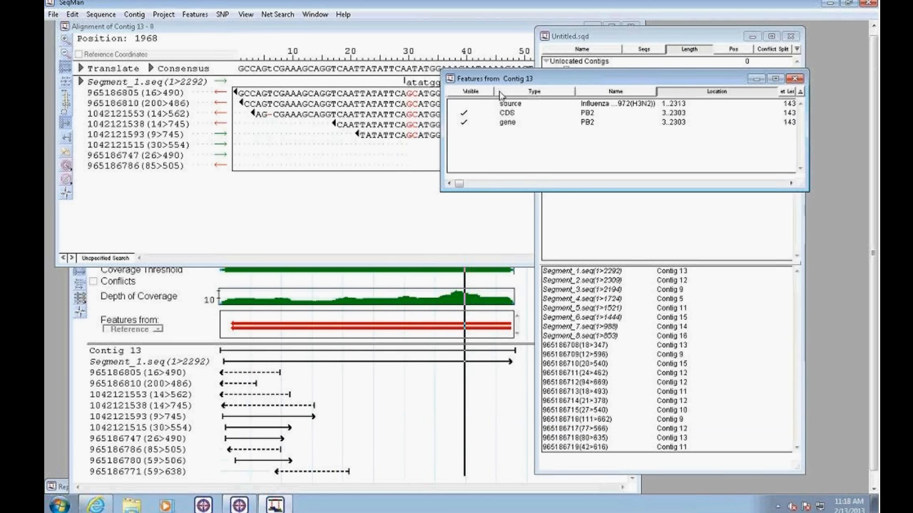
{"action": "left_click_drag", "start_coordinate": [553, 79], "coordinate": [562, 77]}
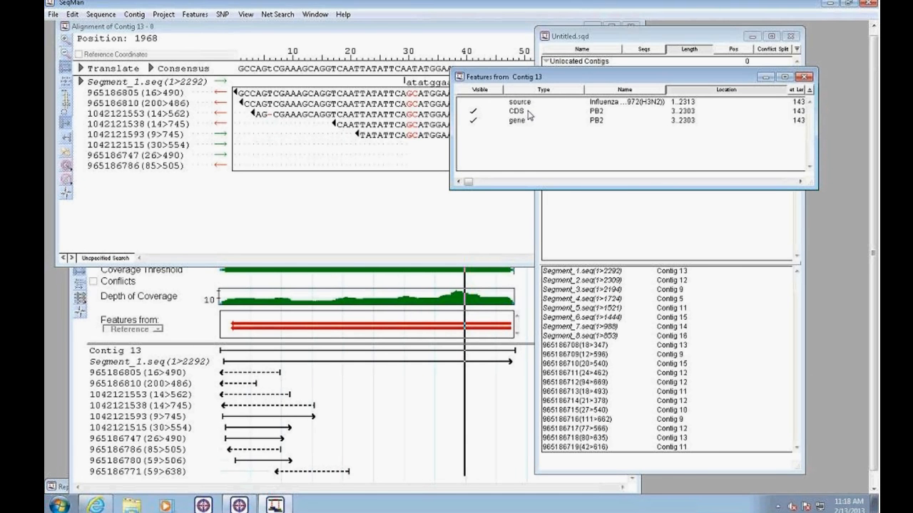
Check the regions covered by the CDS, gene and source features, clear the selection within read 965186810, and close the feature table.
{"action": "left_click", "coordinate": [533, 115]}
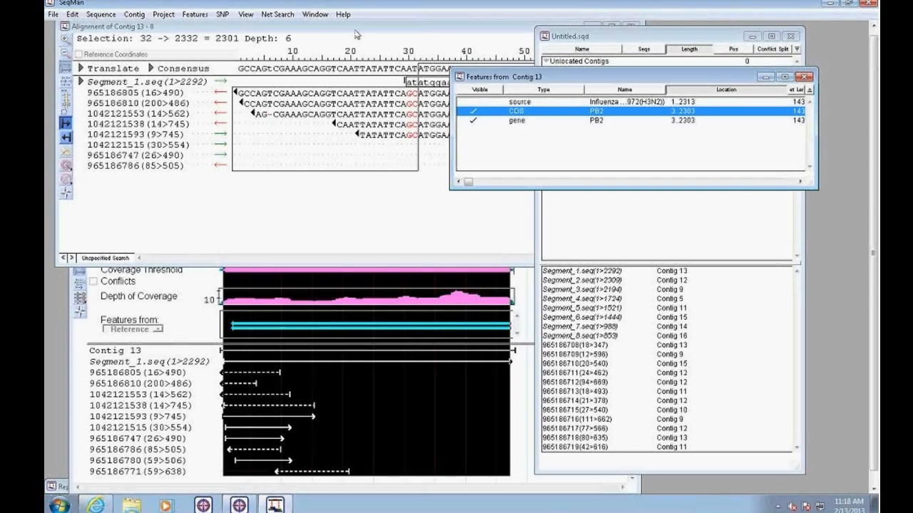
{"action": "left_click", "coordinate": [518, 121]}
{"action": "left_click", "coordinate": [519, 102]}
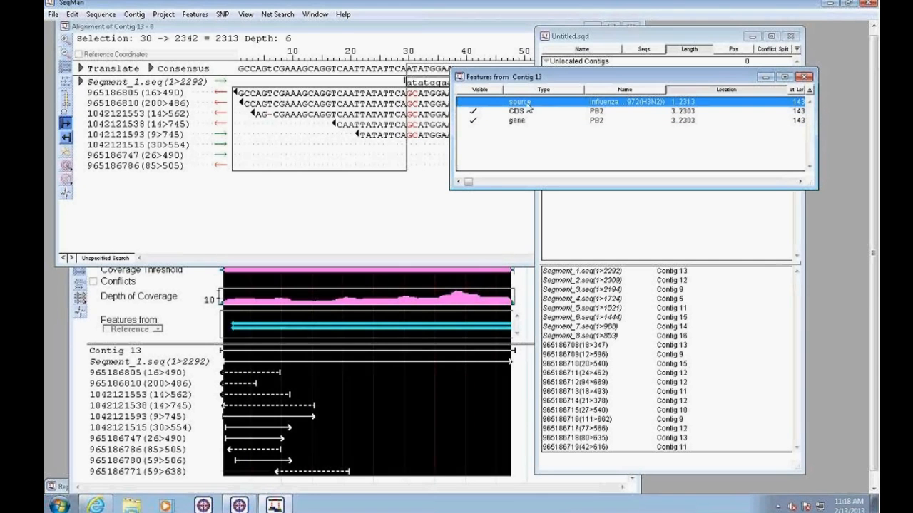
{"action": "left_click", "coordinate": [373, 169]}
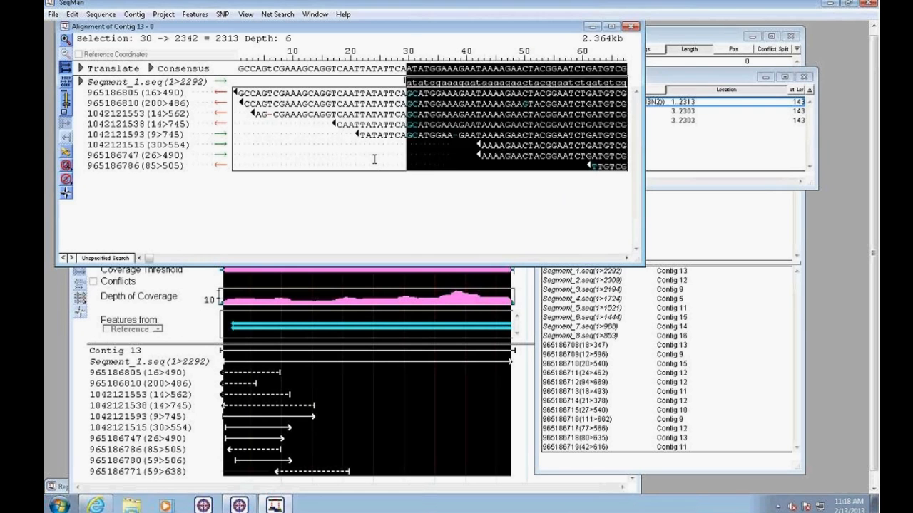
{"action": "left_click", "coordinate": [378, 103]}
{"action": "left_click", "coordinate": [715, 78]}
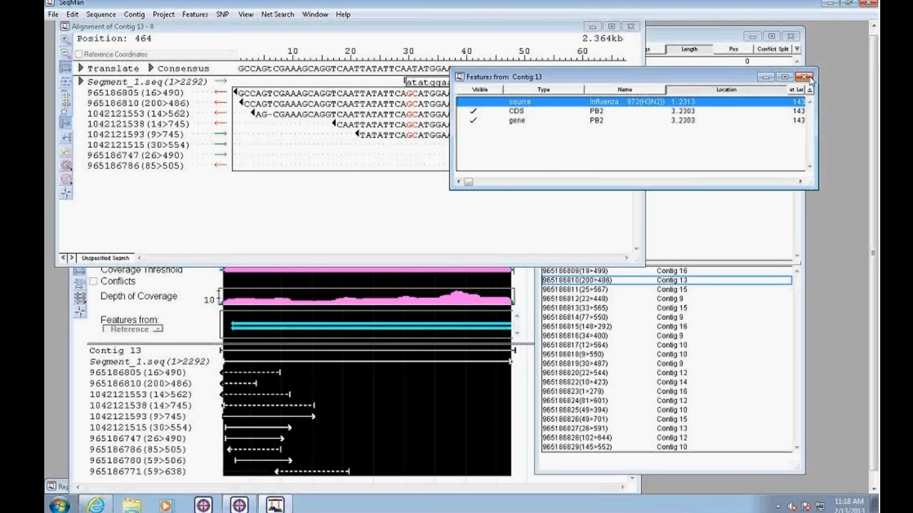
{"action": "left_click", "coordinate": [804, 79]}
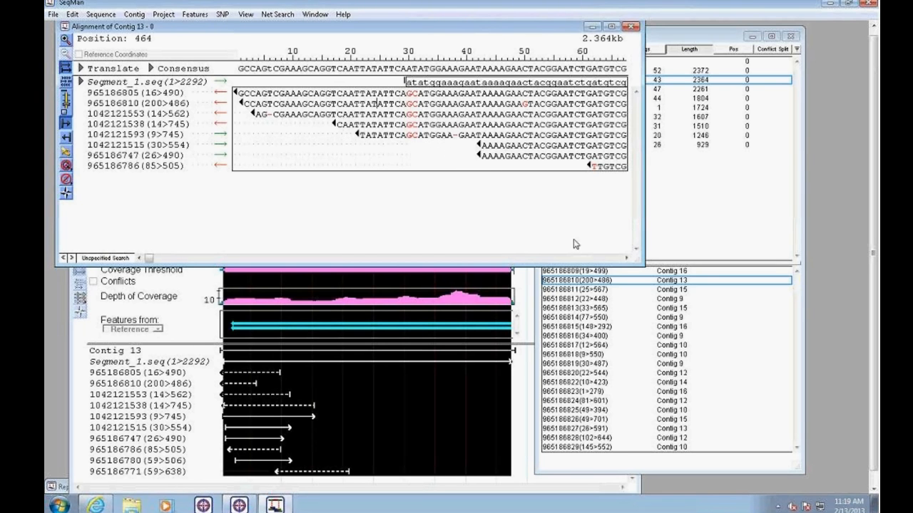
Examine mismatches between the reads and Segment_1.seq in the Contig 13 alignment up to about position 150, with the reference features hidden.
{"action": "left_click", "coordinate": [627, 259]}
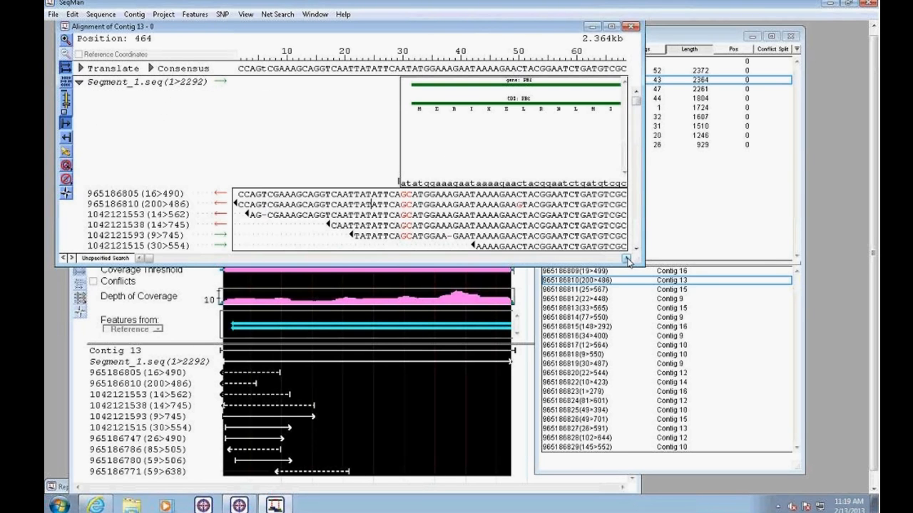
{"action": "left_click", "coordinate": [80, 84]}
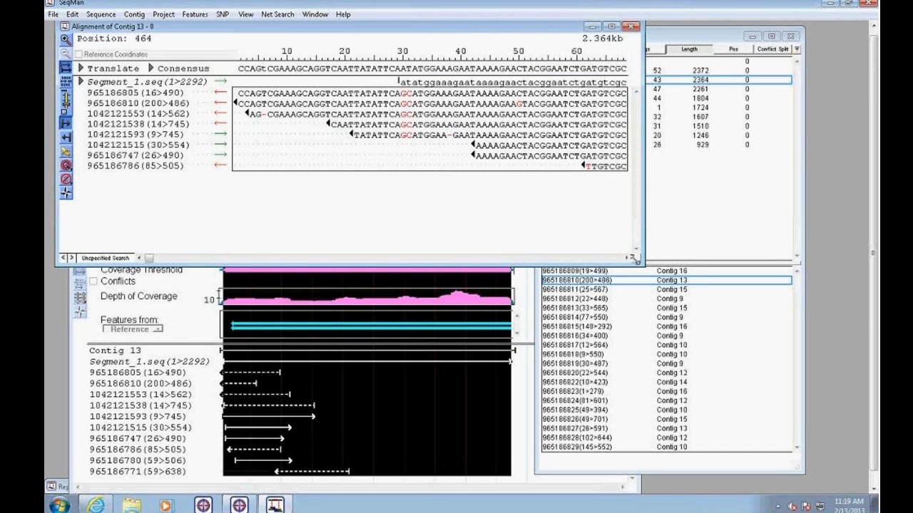
{"action": "left_click", "coordinate": [627, 259]}
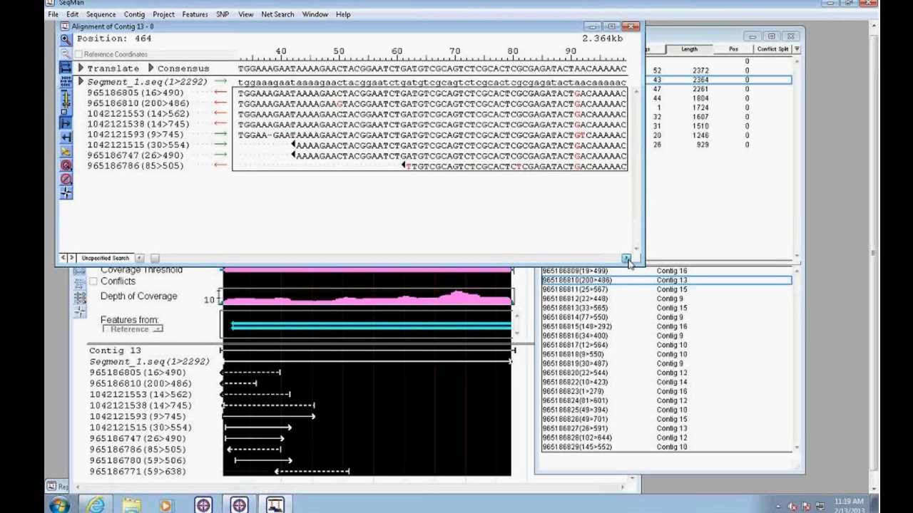
{"action": "left_click", "coordinate": [627, 259]}
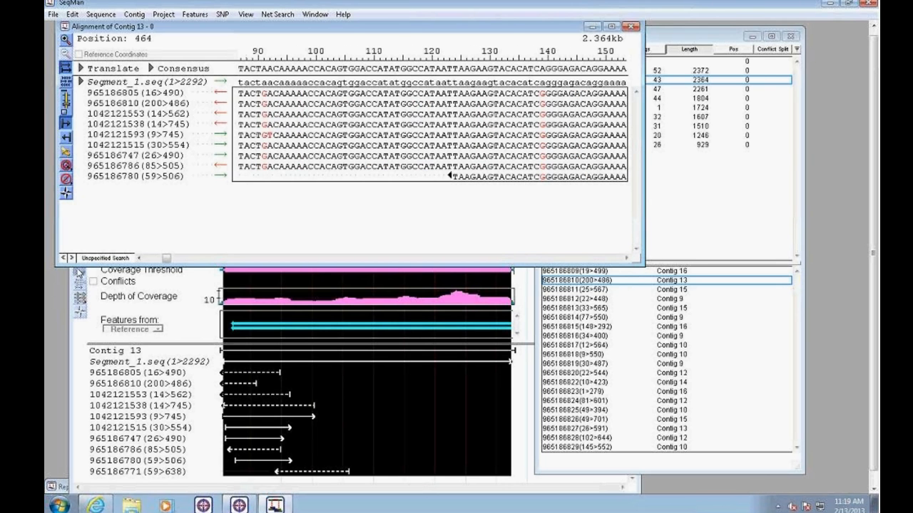
Return to the start of Contig 13 and run a conflict search on its consensus.
{"action": "left_click_drag", "start_coordinate": [166, 259], "coordinate": [146, 258]}
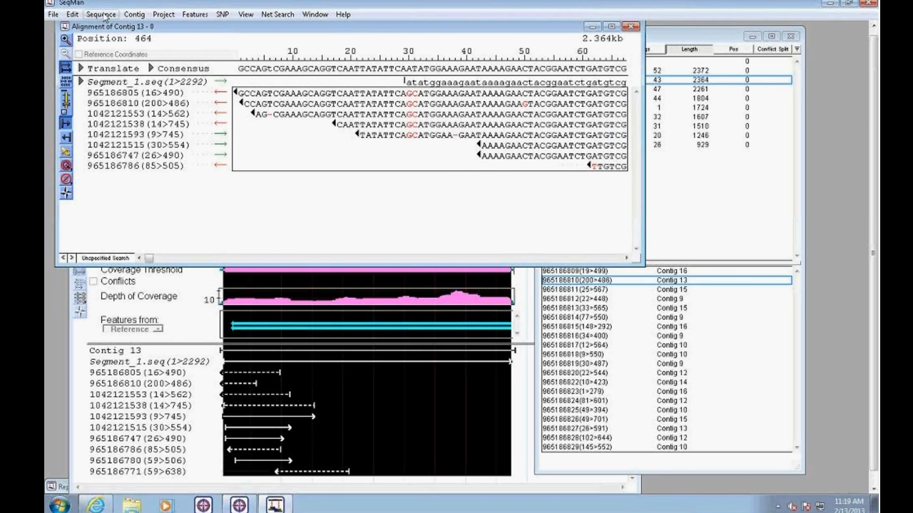
{"action": "left_click", "coordinate": [73, 14]}
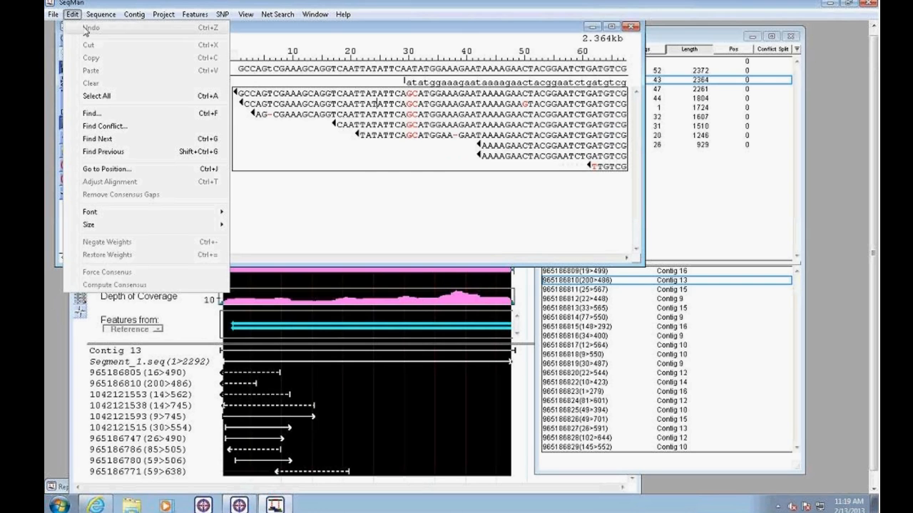
{"action": "left_click", "coordinate": [134, 132]}
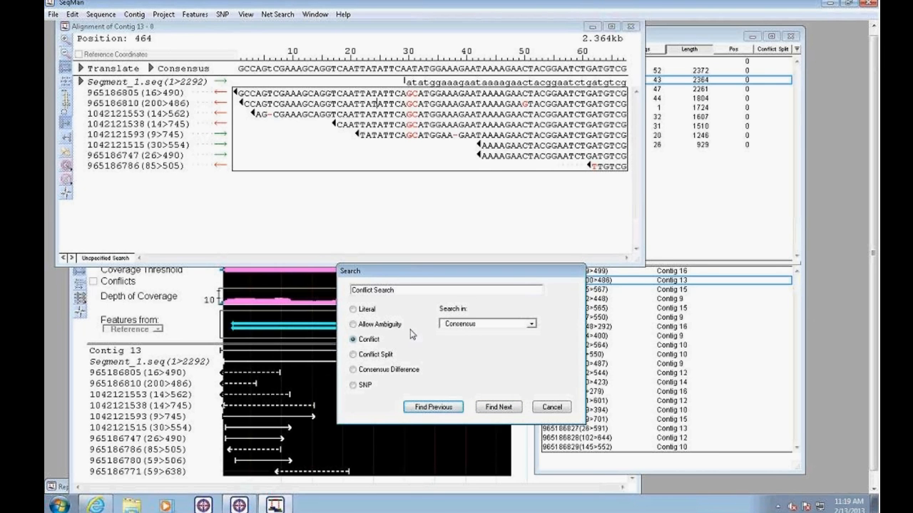
{"action": "left_click", "coordinate": [465, 323]}
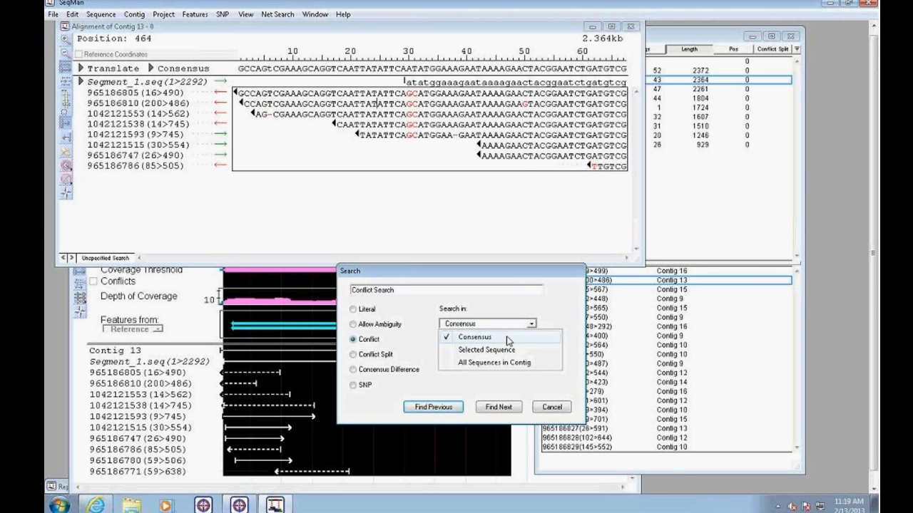
{"action": "left_click", "coordinate": [492, 313]}
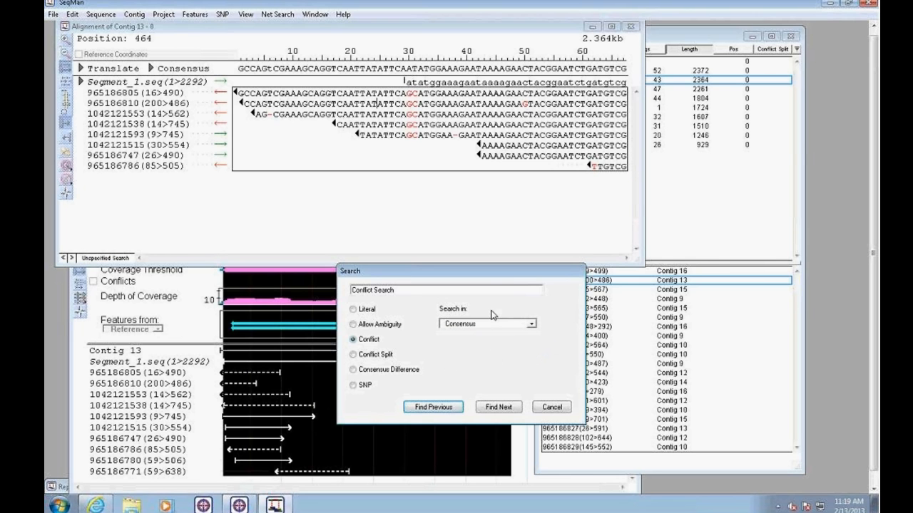
{"action": "left_click", "coordinate": [498, 407]}
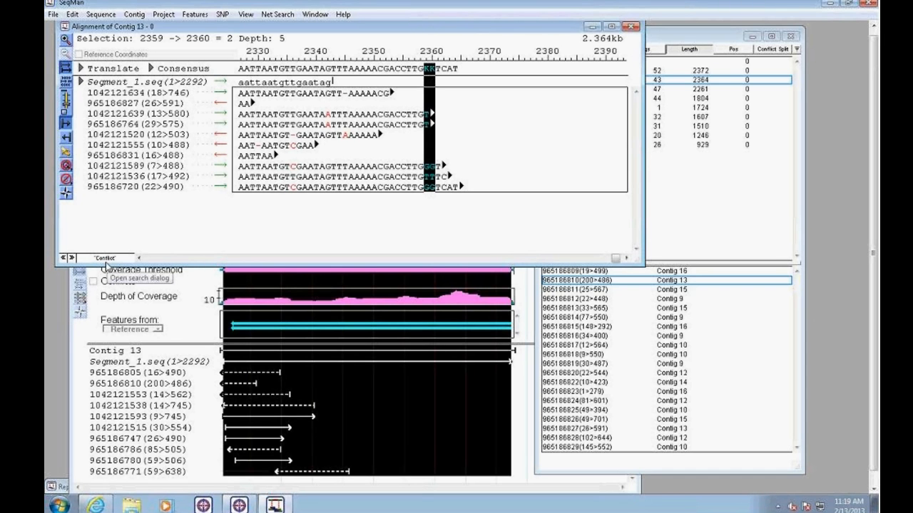
Step back and forth through the conflicts in Contig 13, then clear the selection within read 965186810.
{"action": "left_click", "coordinate": [63, 259]}
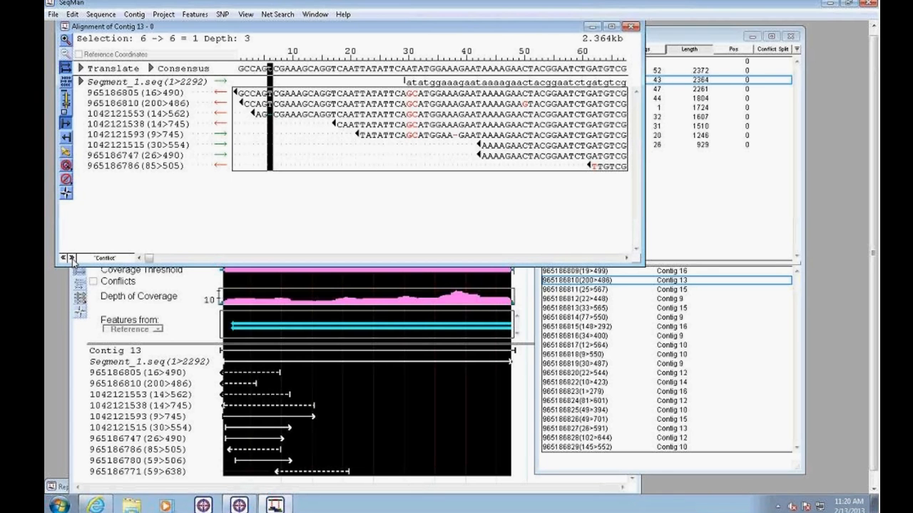
{"action": "left_click", "coordinate": [71, 259]}
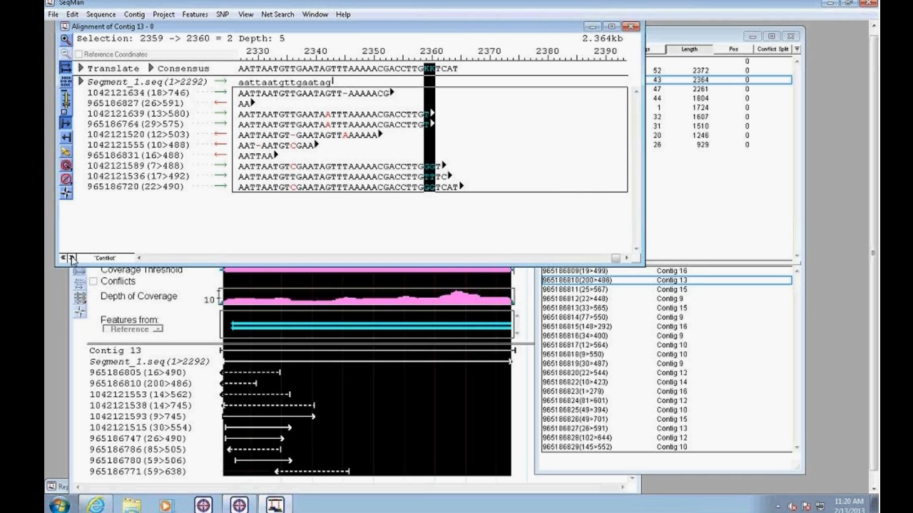
{"action": "left_click", "coordinate": [72, 259]}
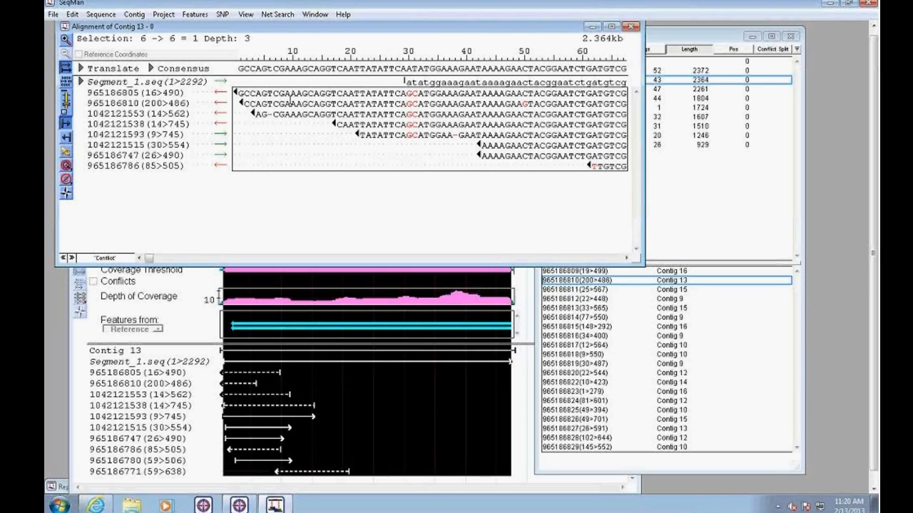
{"action": "left_click", "coordinate": [290, 103]}
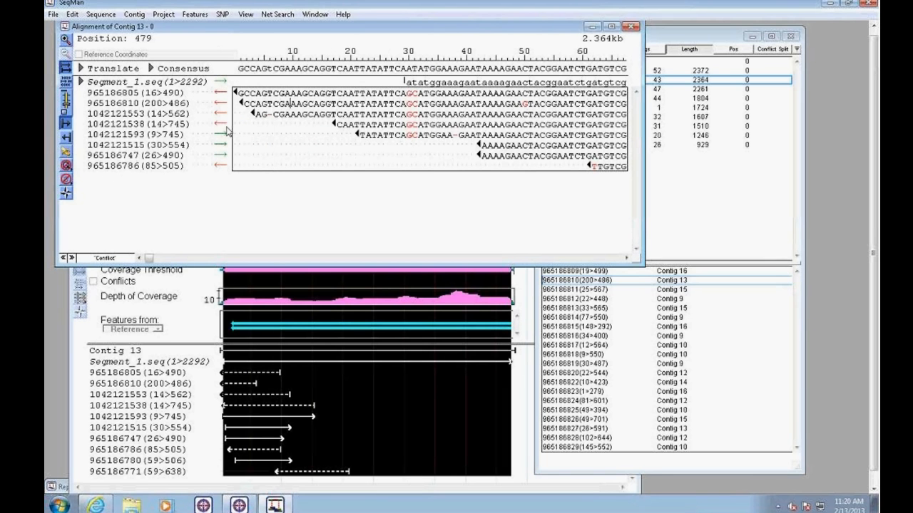
Go to position 50 of Contig 13, counting consensus gaps, and clear the selection within read 965186805.
{"action": "left_click", "coordinate": [73, 15]}
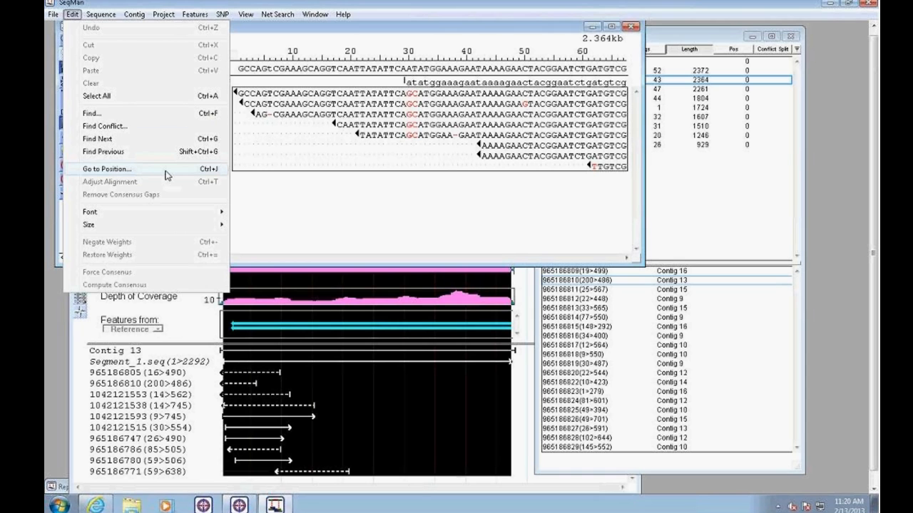
{"action": "left_click", "coordinate": [166, 175]}
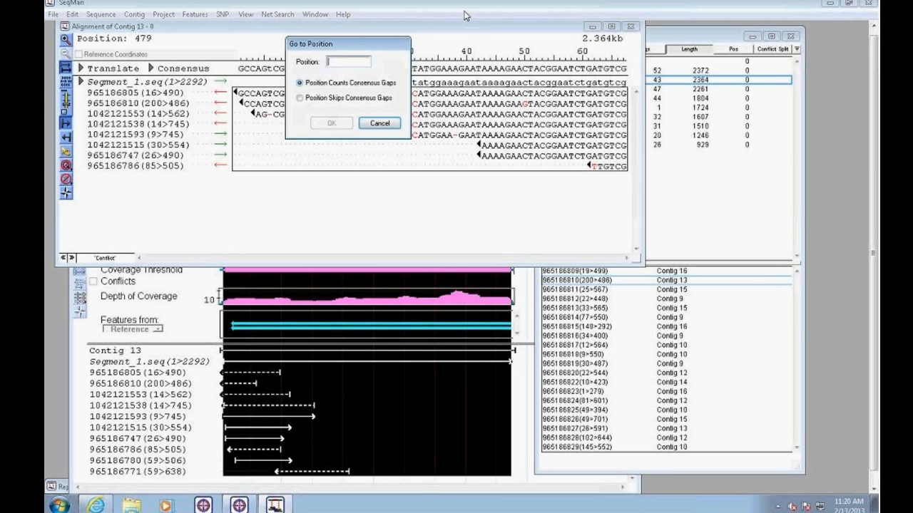
{"action": "type", "text": "50"}
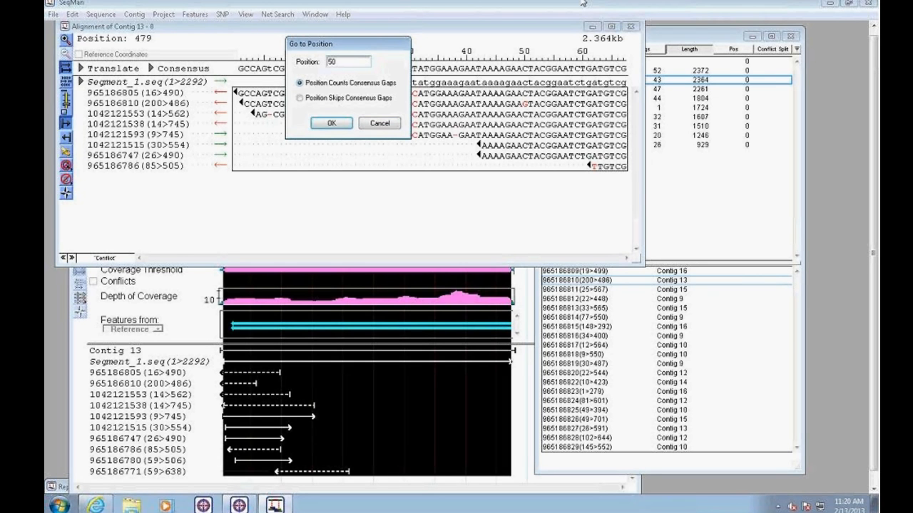
{"action": "left_click", "coordinate": [343, 126]}
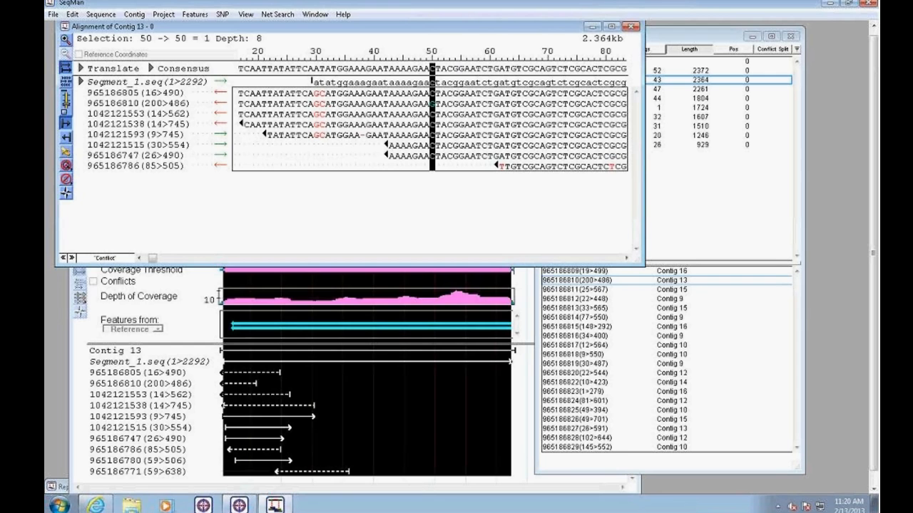
{"action": "left_click", "coordinate": [431, 93]}
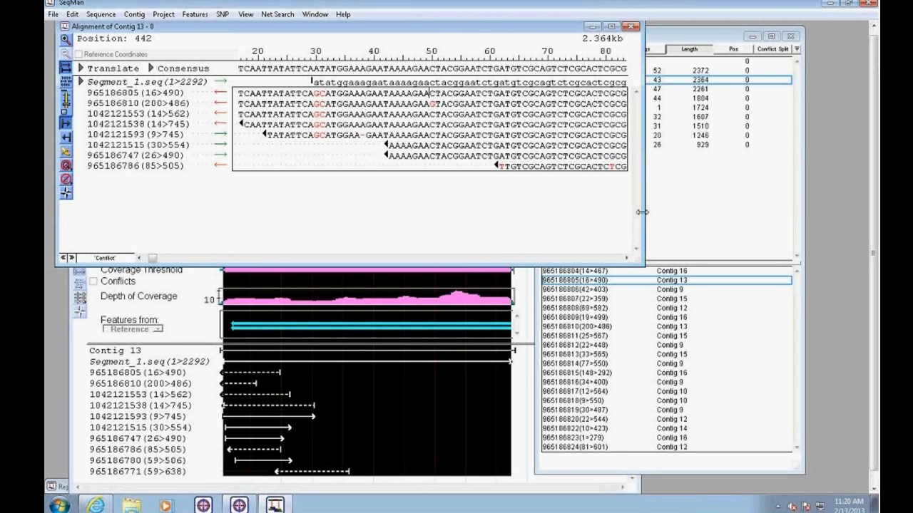
Show the Majority row under the consensus, check the mismatches at positions 30 and 31, and collapse the row again.
{"action": "left_click", "coordinate": [149, 68]}
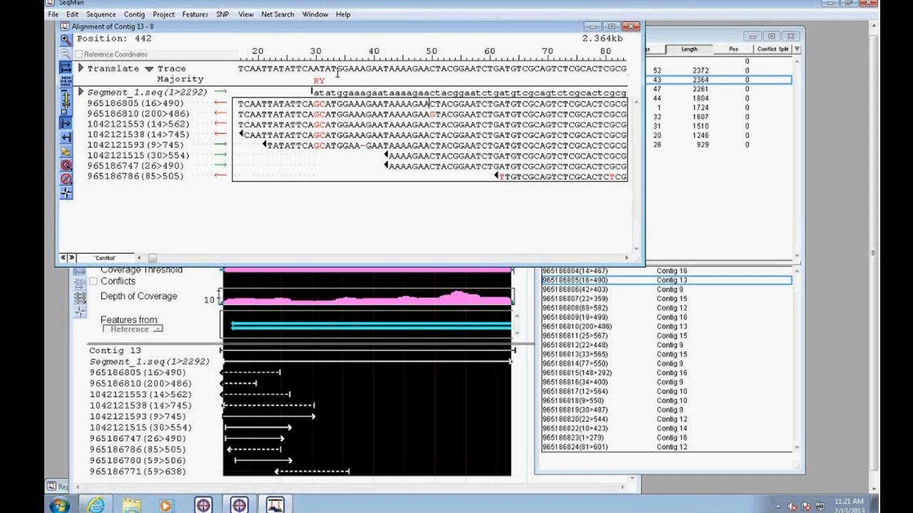
{"action": "left_click", "coordinate": [317, 80]}
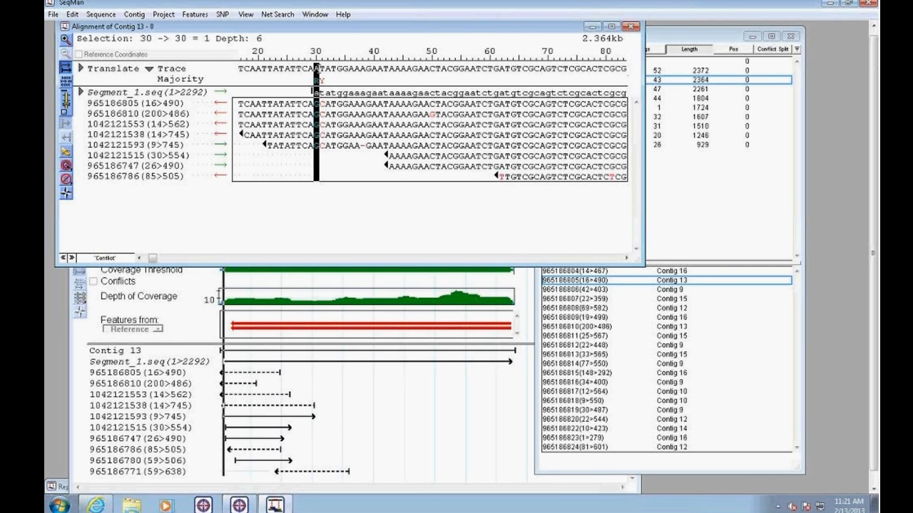
{"action": "left_click", "coordinate": [319, 66]}
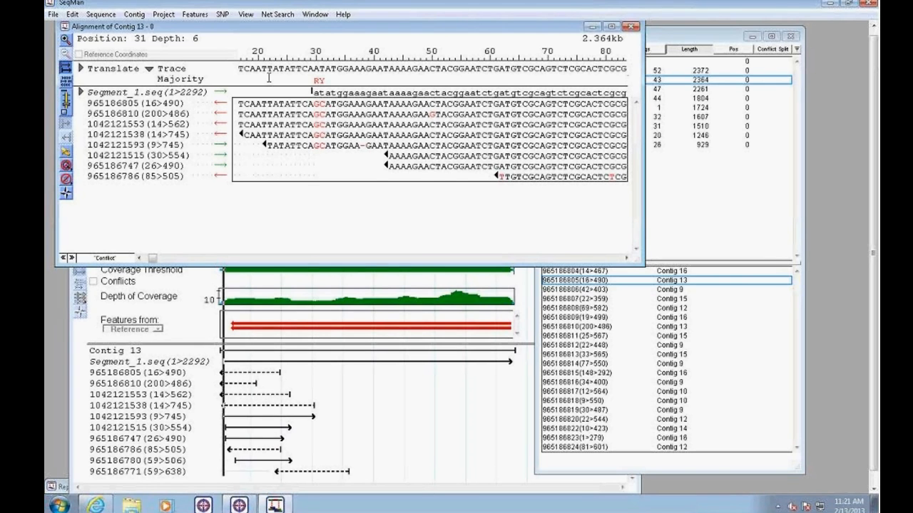
{"action": "left_click", "coordinate": [149, 70]}
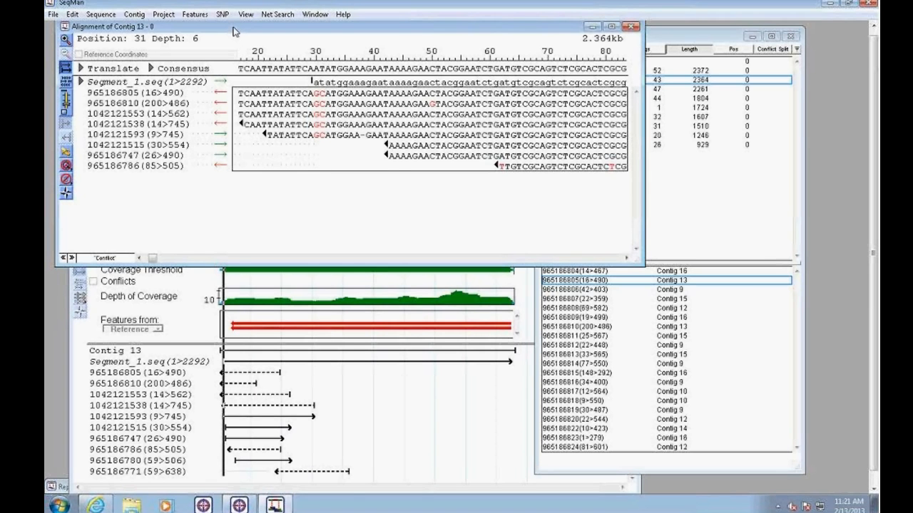
Generate the SNP report for Contig 13 and reposition and enlarge its window to fit more rows and columns.
{"action": "left_click", "coordinate": [222, 15]}
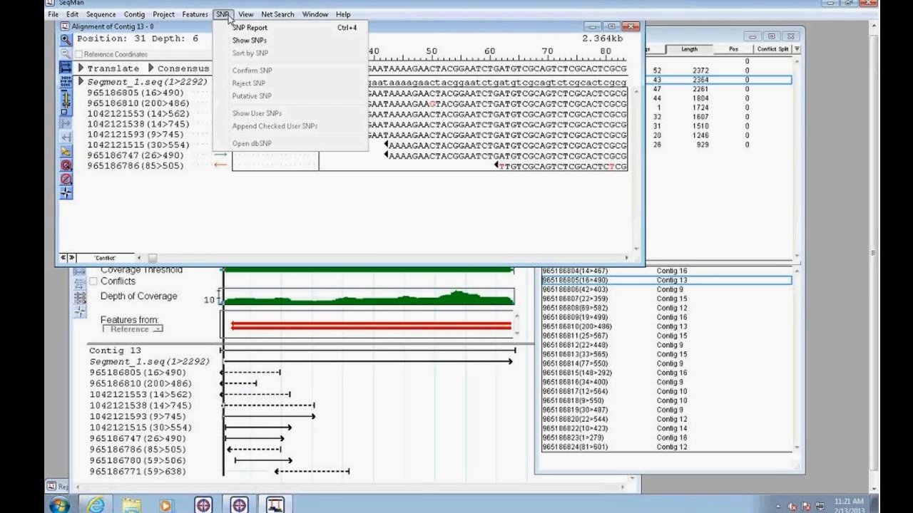
{"action": "left_click", "coordinate": [273, 30]}
{"action": "left_click_drag", "start_coordinate": [251, 239], "coordinate": [253, 48]}
{"action": "left_click_drag", "start_coordinate": [596, 303], "coordinate": [789, 401]}
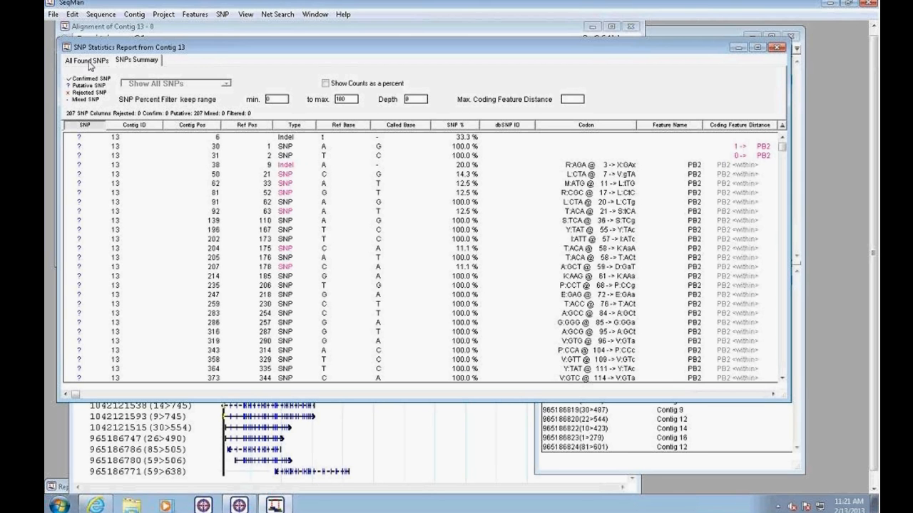
Look through the list of all found SNPs for Contig 13 and return to its first rows.
{"action": "left_click", "coordinate": [136, 61]}
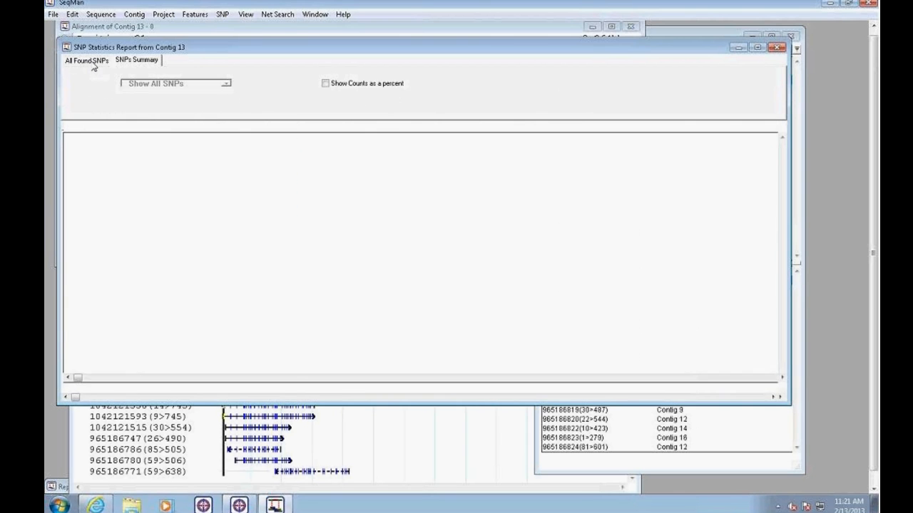
{"action": "left_click", "coordinate": [93, 64]}
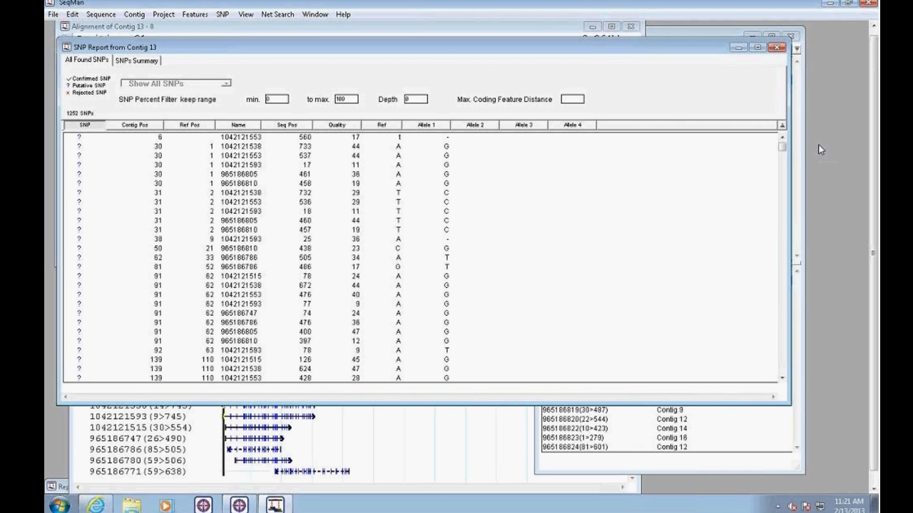
{"action": "scroll", "coordinate": [783, 150], "scroll_direction": "down", "scroll_amount": 1}
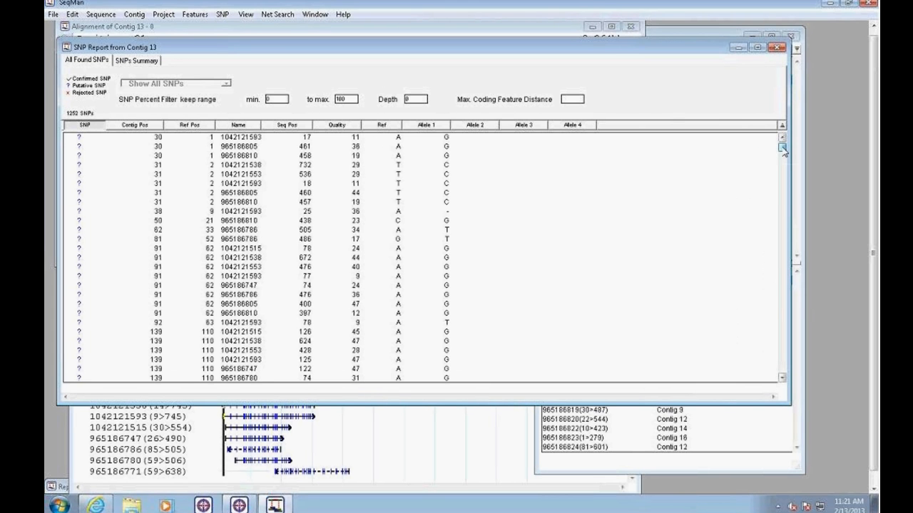
{"action": "left_click_drag", "start_coordinate": [783, 148], "coordinate": [783, 157]}
{"action": "left_click_drag", "start_coordinate": [782, 163], "coordinate": [782, 143]}
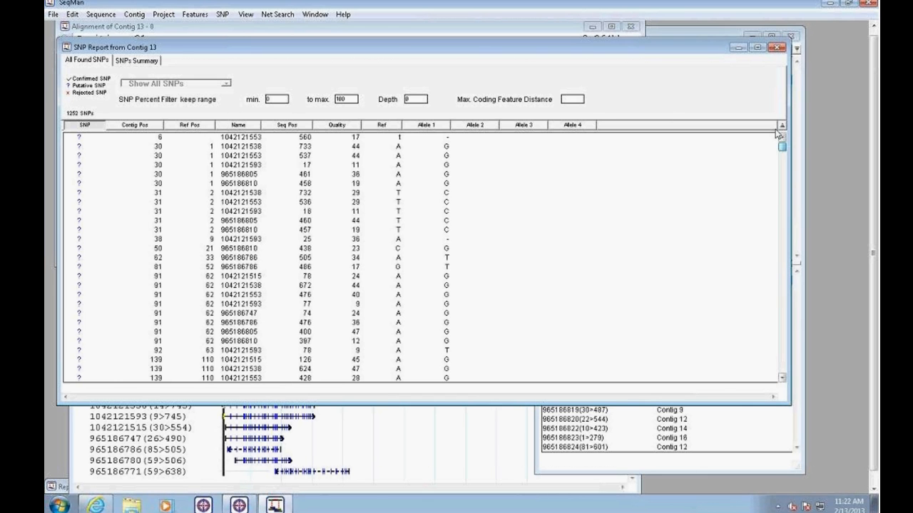
Sort the SNP summary by reference position in descending order and move the Ref Pos column ahead of Contig Pos.
{"action": "left_click", "coordinate": [149, 62]}
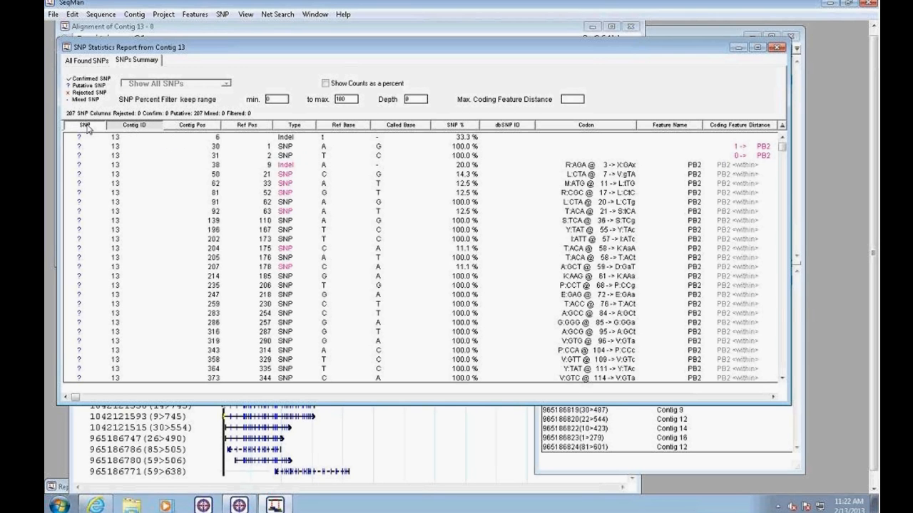
{"action": "left_click", "coordinate": [146, 126]}
{"action": "left_click", "coordinate": [156, 126]}
{"action": "left_click", "coordinate": [193, 126]}
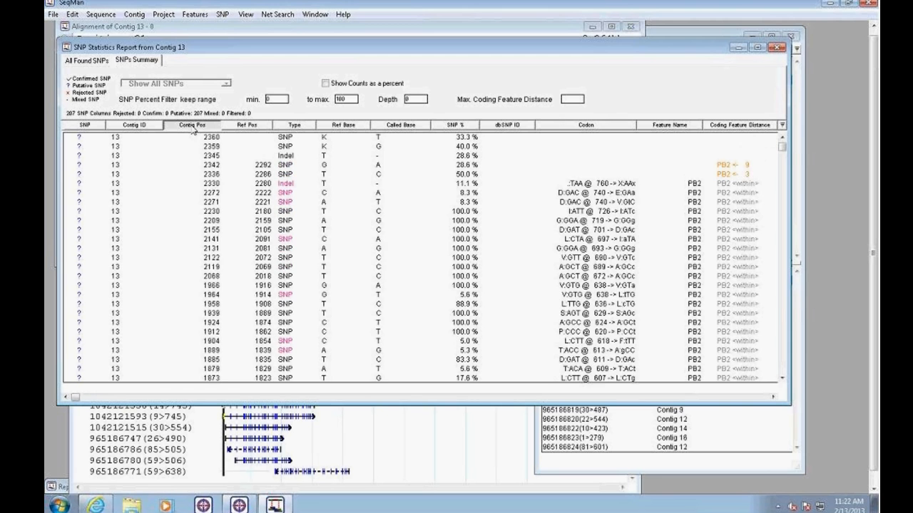
{"action": "left_click", "coordinate": [194, 126]}
{"action": "left_click", "coordinate": [246, 126]}
{"action": "left_click", "coordinate": [246, 126]}
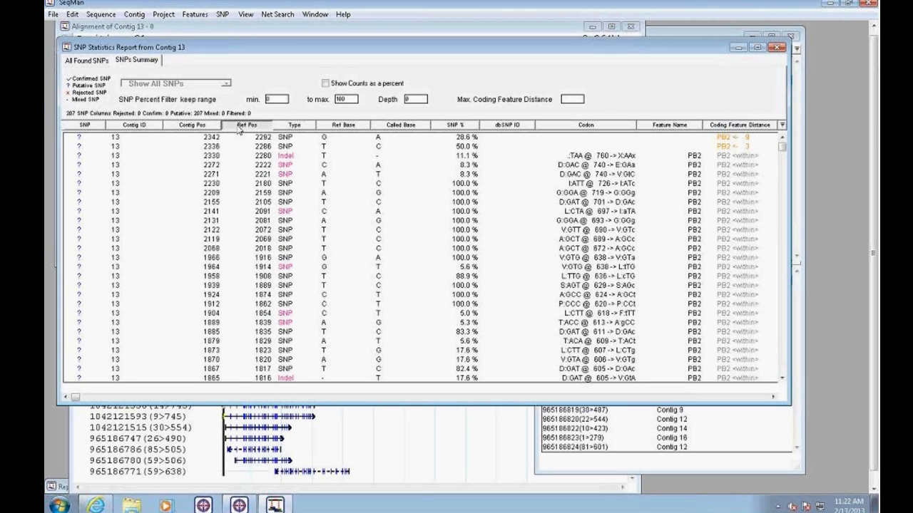
{"action": "left_click_drag", "start_coordinate": [246, 126], "coordinate": [192, 126]}
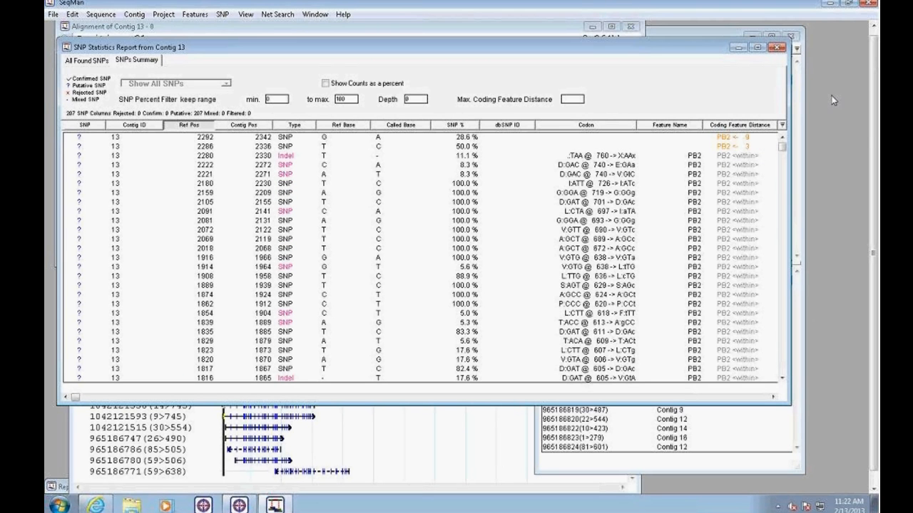
Review the available sort keys in the SNP summary's sort settings and close them without applying a sort.
{"action": "right_click", "coordinate": [664, 99]}
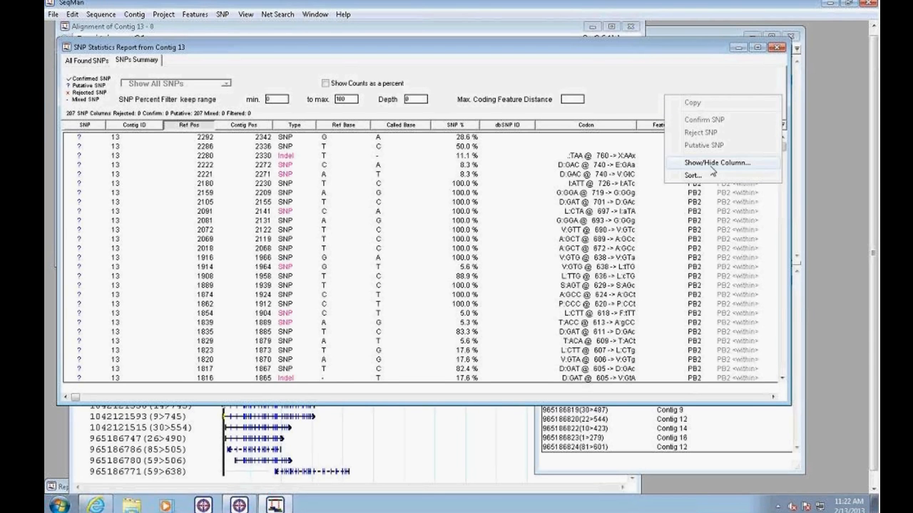
{"action": "left_click", "coordinate": [708, 177]}
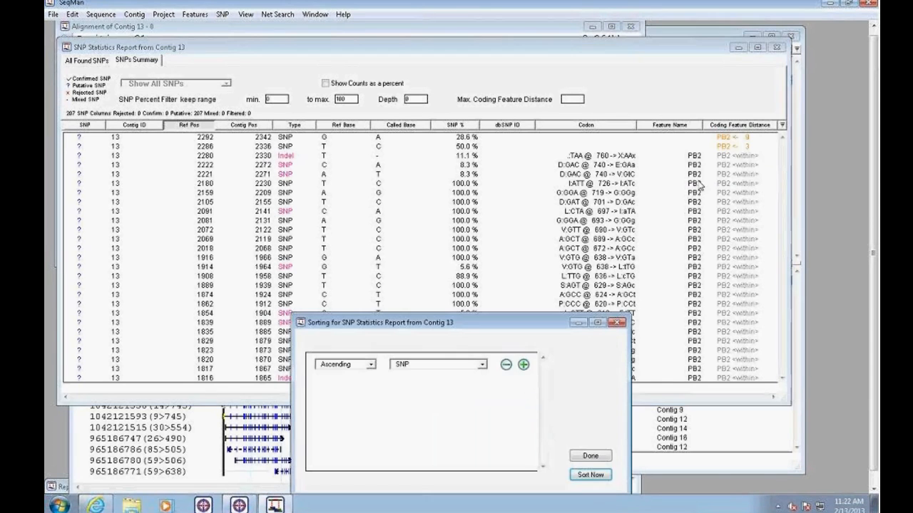
{"action": "left_click", "coordinate": [365, 367]}
{"action": "left_click", "coordinate": [435, 365]}
{"action": "left_click", "coordinate": [435, 365]}
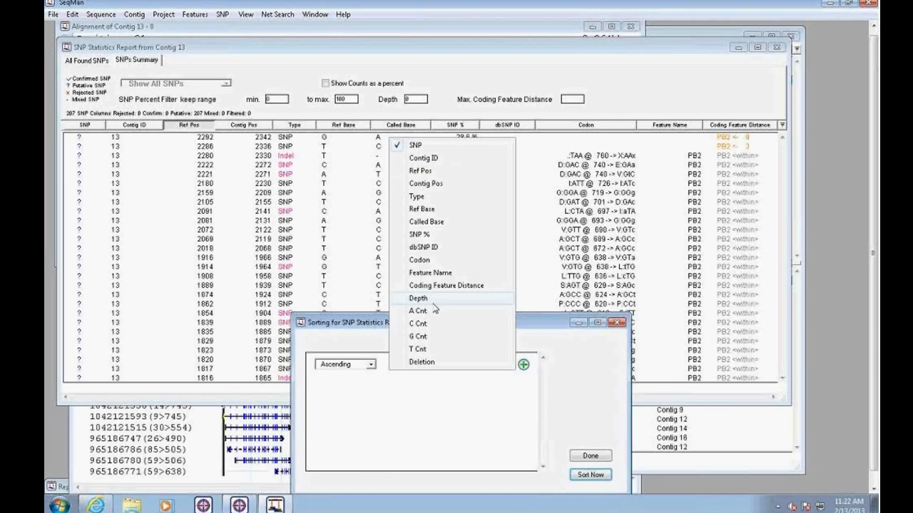
{"action": "left_click_drag", "start_coordinate": [540, 325], "coordinate": [540, 287]}
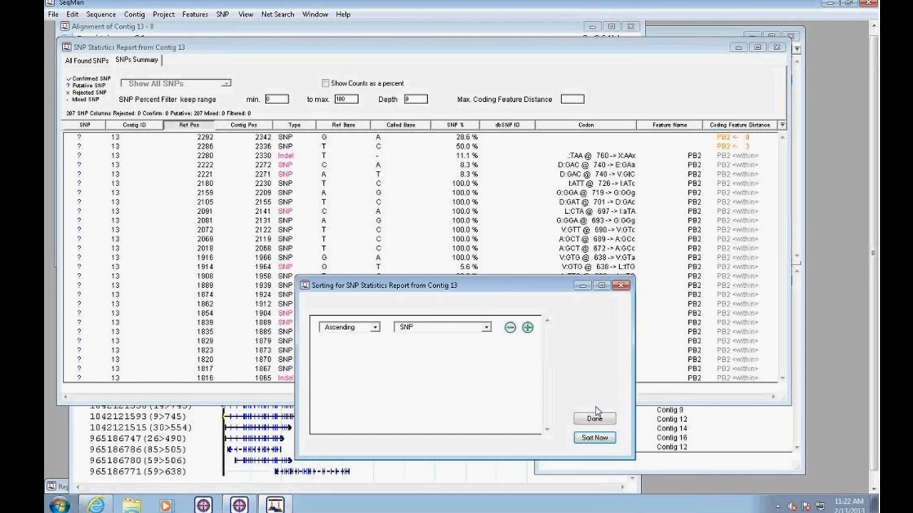
{"action": "left_click", "coordinate": [592, 418]}
Hide the dbSNP ID, A Cnt, C Cnt, G Cnt, T Cnt and Deletion columns of the SNP summary, keeping Depth shown.
{"action": "right_click", "coordinate": [697, 104]}
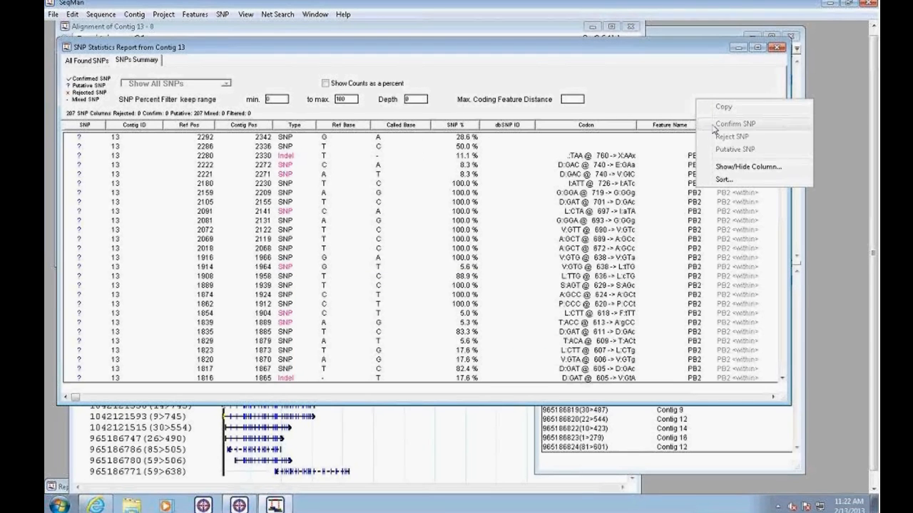
{"action": "left_click", "coordinate": [740, 168]}
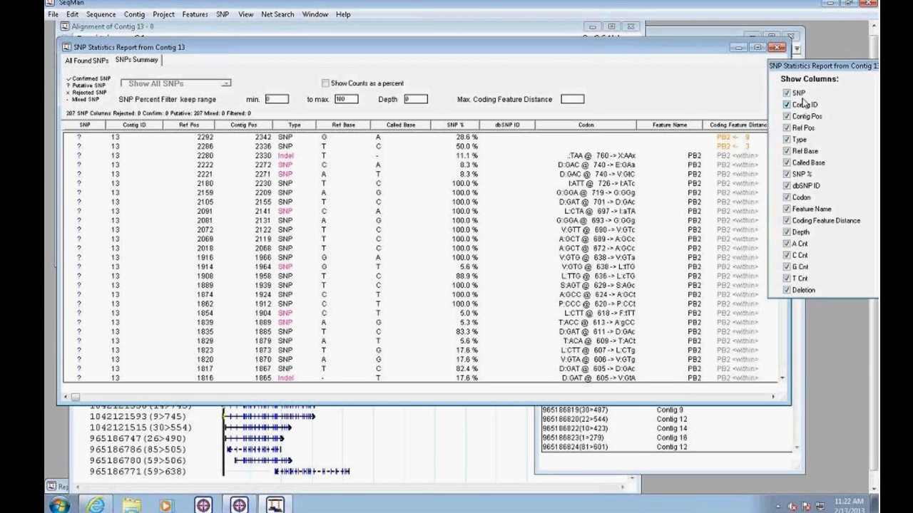
{"action": "left_click_drag", "start_coordinate": [806, 70], "coordinate": [749, 71]}
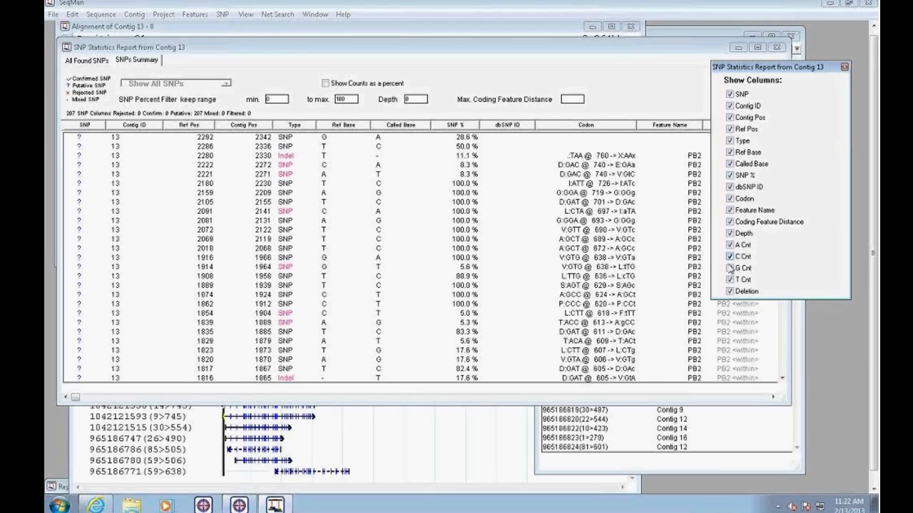
{"action": "left_click", "coordinate": [730, 291]}
{"action": "left_click", "coordinate": [731, 280]}
{"action": "left_click", "coordinate": [730, 268]}
{"action": "left_click", "coordinate": [730, 256]}
{"action": "left_click", "coordinate": [730, 245]}
{"action": "left_click", "coordinate": [730, 234]}
{"action": "left_click", "coordinate": [731, 234]}
{"action": "left_click", "coordinate": [730, 187]}
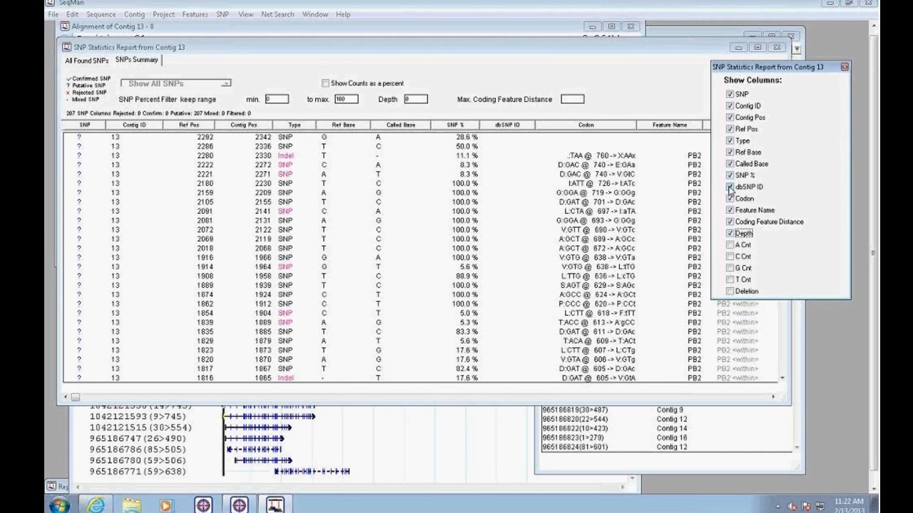
{"action": "left_click", "coordinate": [843, 67]}
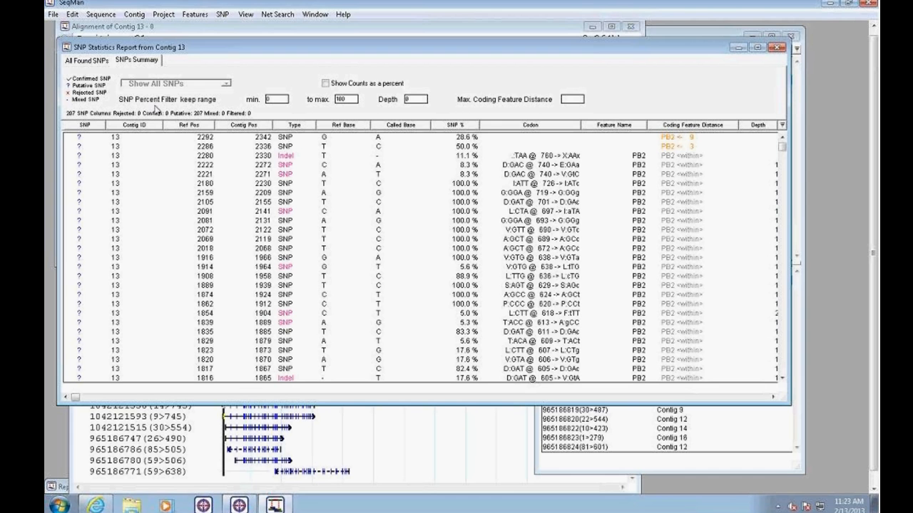
Filter the SNP summary to a minimum SNP percent of 25, a depth of 10 and a maximum coding feature distance of 100.
{"action": "double_click", "coordinate": [270, 101]}
{"action": "type", "text": "25"}
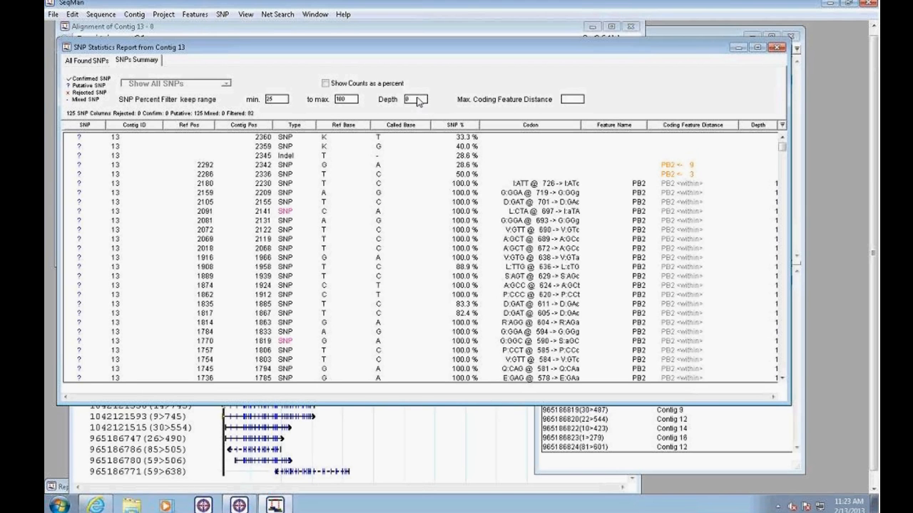
{"action": "left_click_drag", "start_coordinate": [417, 100], "coordinate": [402, 100]}
{"action": "type", "text": "10"}
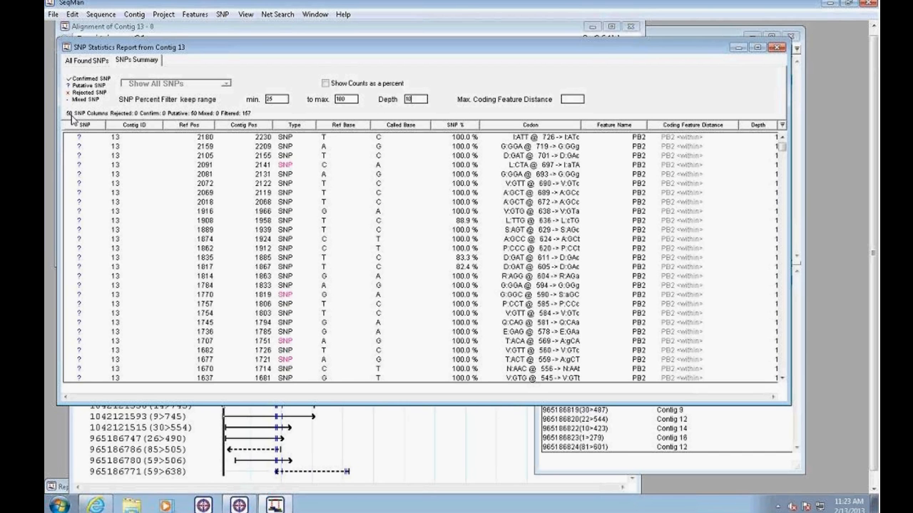
{"action": "left_click", "coordinate": [573, 98]}
{"action": "type", "text": "100"}
Shrink the SNP report and place the widened Contig 13 alignment window directly beneath it so both can be seen together.
{"action": "mouse_move", "coordinate": [75, 398]}
{"action": "left_mouse_down"}
{"action": "mouse_move", "coordinate": [540, 397]}
{"action": "mouse_move", "coordinate": [75, 398]}
{"action": "left_mouse_up"}
{"action": "left_click_drag", "start_coordinate": [782, 147], "coordinate": [781, 278]}
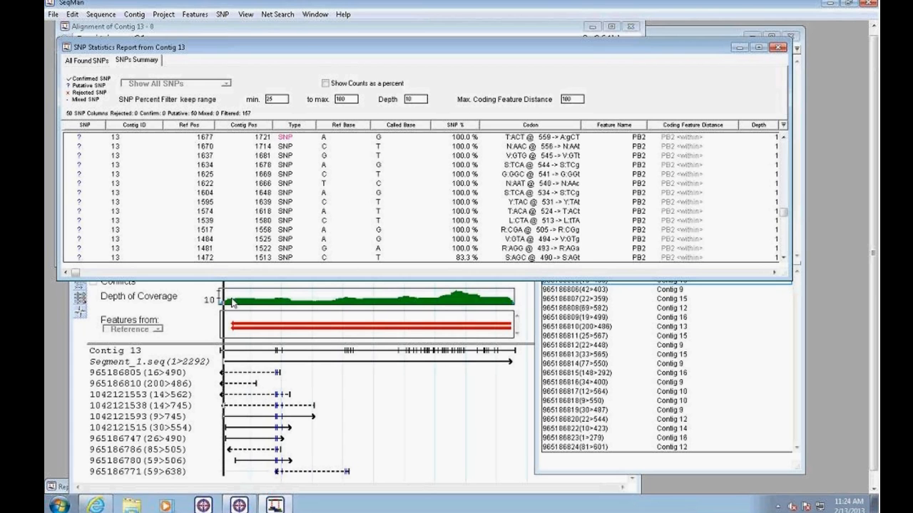
{"action": "mouse_move", "coordinate": [227, 304]}
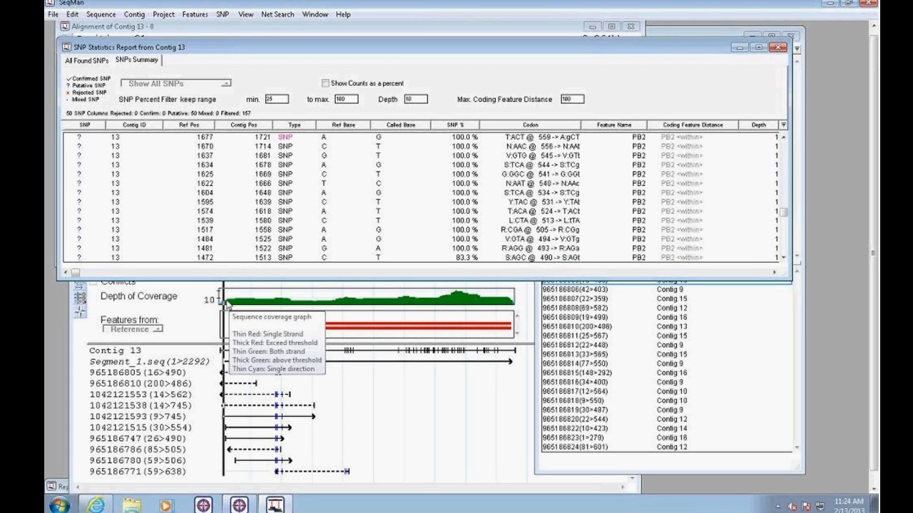
{"action": "left_click", "coordinate": [326, 33]}
{"action": "left_click_drag", "start_coordinate": [330, 35], "coordinate": [327, 296]}
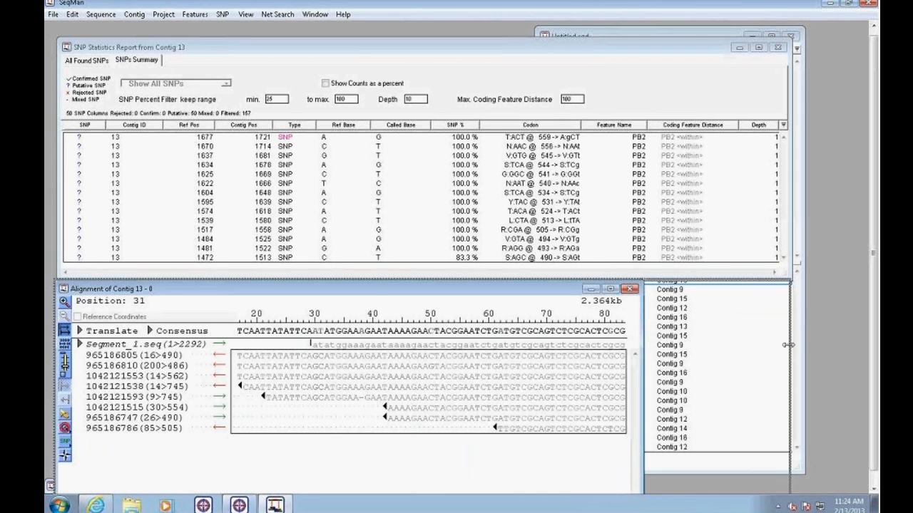
{"action": "left_click_drag", "start_coordinate": [262, 46], "coordinate": [259, 36]}
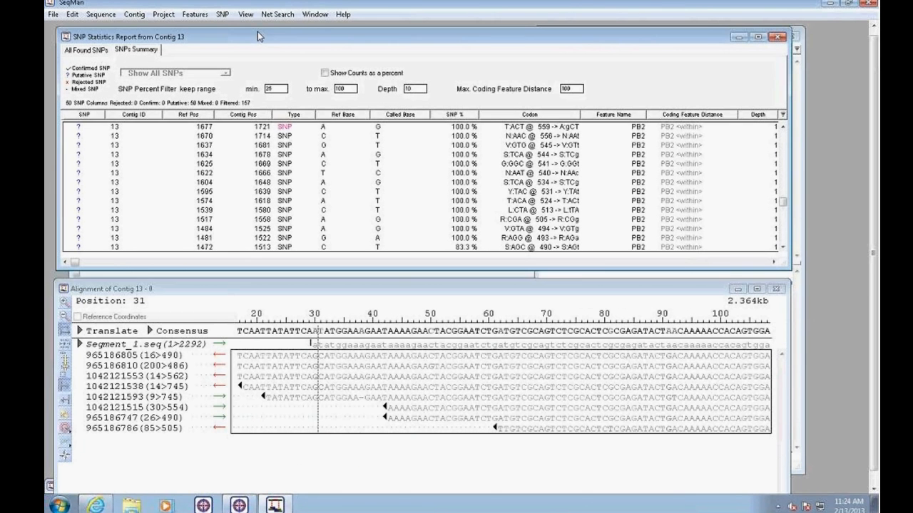
Step through the SNPs from reference position 1677 while checking the alignment, and confirm the SNP at reference position 1634.
{"action": "left_click", "coordinate": [350, 126]}
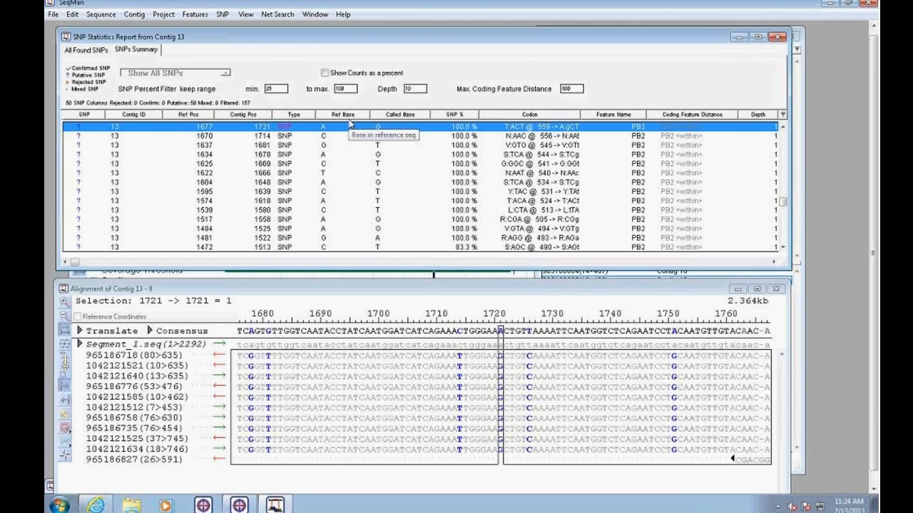
{"action": "key", "text": "Down"}
{"action": "key", "text": "Down"}
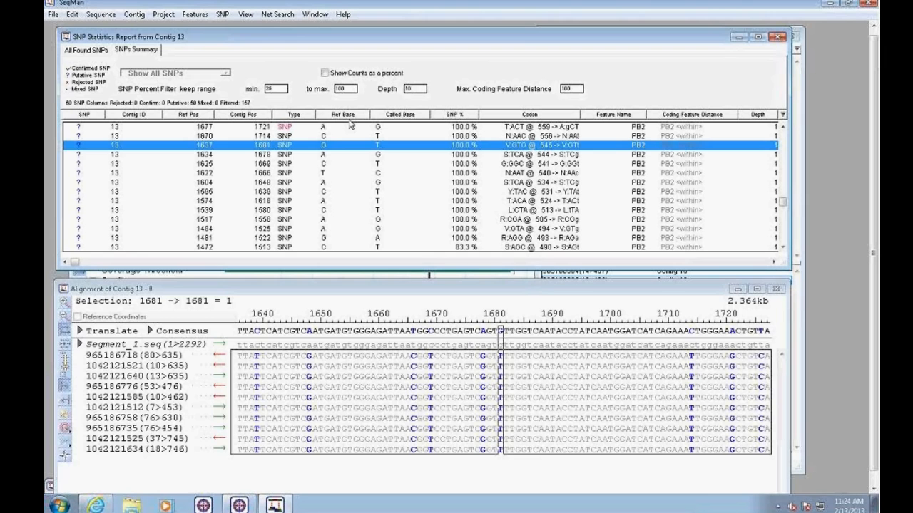
{"action": "key", "text": "Down"}
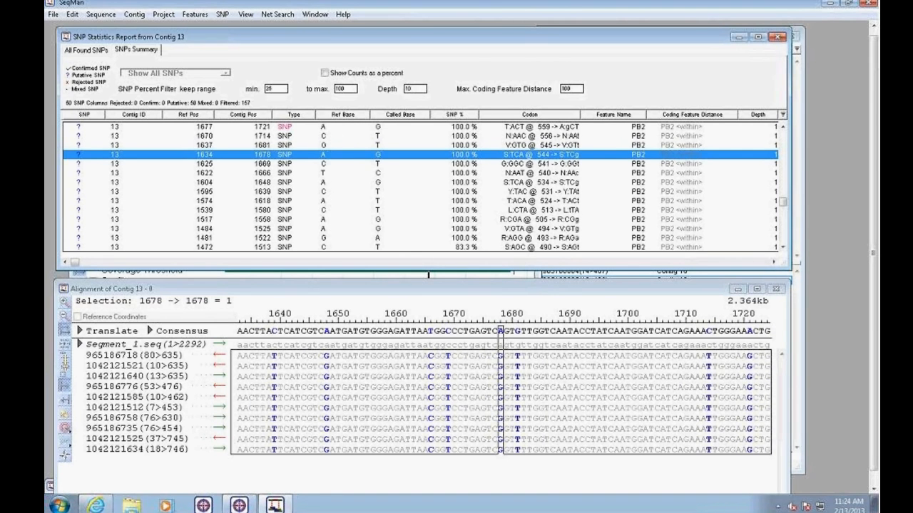
{"action": "left_click", "coordinate": [78, 156]}
Continue through the following SNPs and confirm the one at reference position 1604.
{"action": "key", "text": "Down"}
{"action": "key", "text": "Down"}
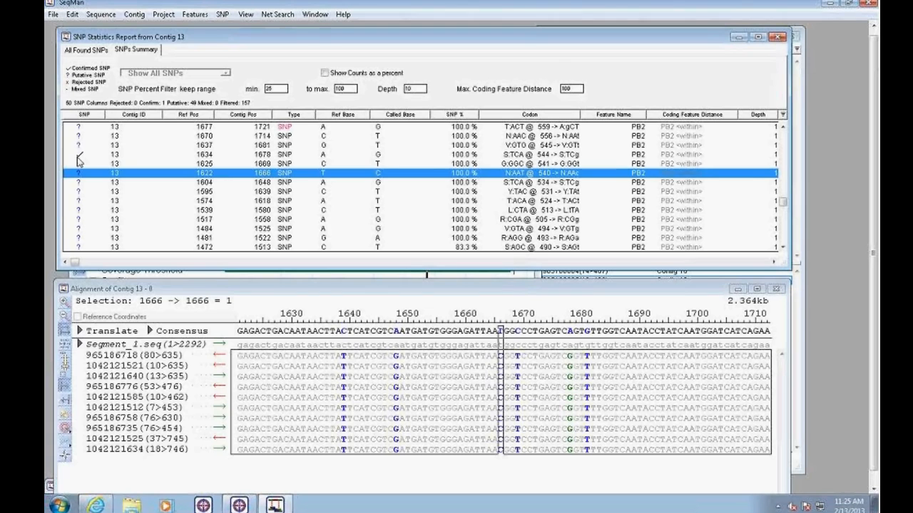
{"action": "key", "text": "Down"}
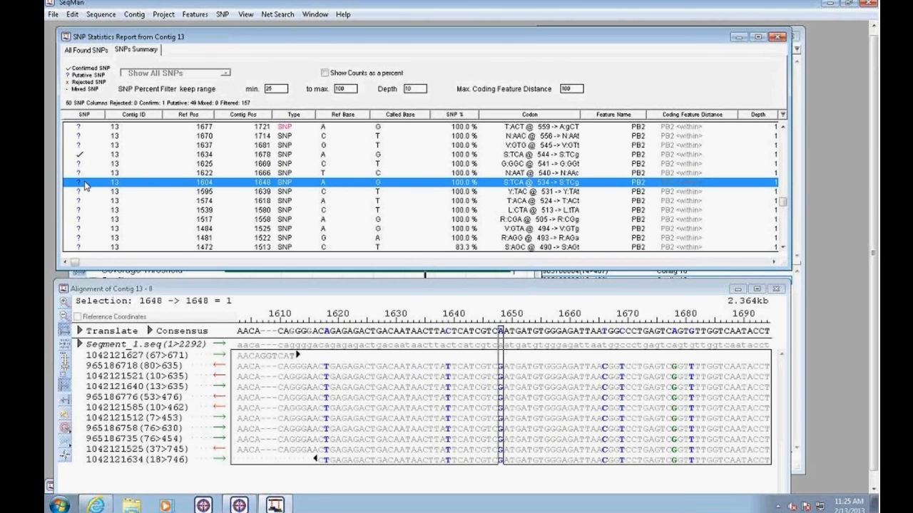
{"action": "left_click", "coordinate": [84, 183]}
Step through the remaining filtered SNPs to the end of the list and confirm the one at reference position 422.
{"action": "key", "text": "Down"}
{"action": "key", "text": "Down"}
{"action": "key", "text": "Down"}
{"action": "key", "text": "Down"}
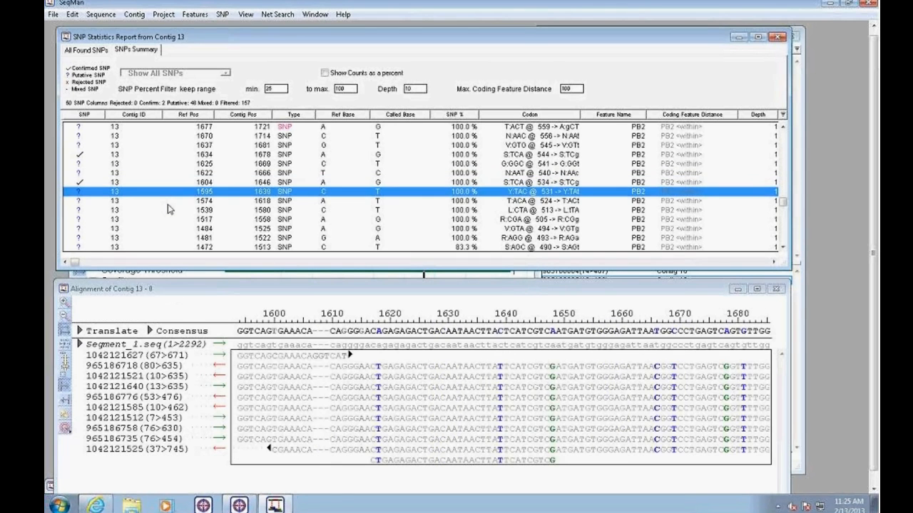
{"action": "key", "text": "Down"}
{"action": "key", "text": "Down"}
{"action": "key", "text": "Down"}
{"action": "key", "text": "Down"}
{"action": "key", "text": "Down"}
{"action": "key", "text": "Down"}
{"action": "key", "text": "Down"}
{"action": "key", "text": "Down"}
{"action": "key", "text": "Down"}
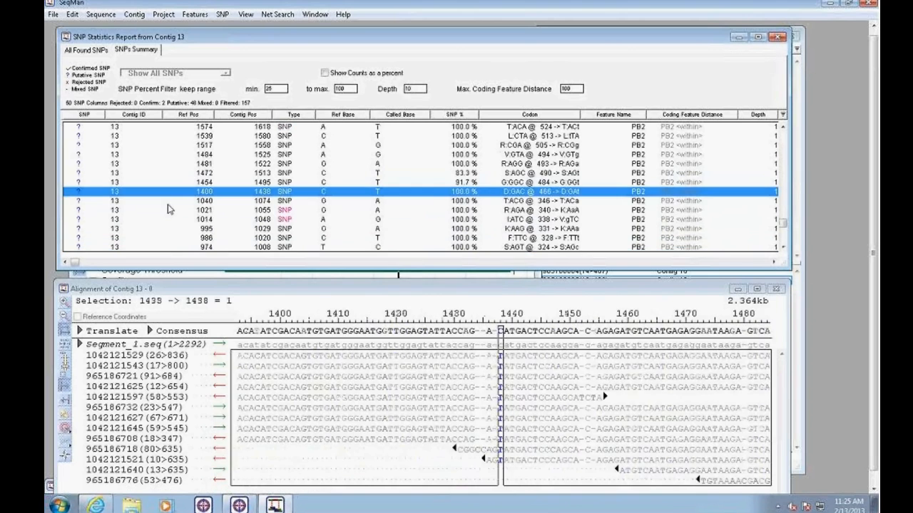
{"action": "key", "text": "Down"}
{"action": "key", "text": "Down"}
{"action": "key", "text": "Down"}
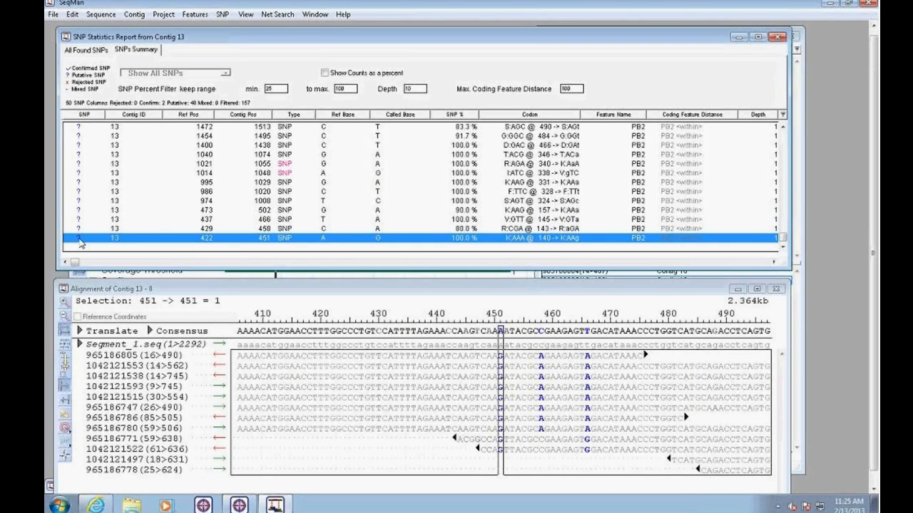
{"action": "left_click", "coordinate": [79, 238]}
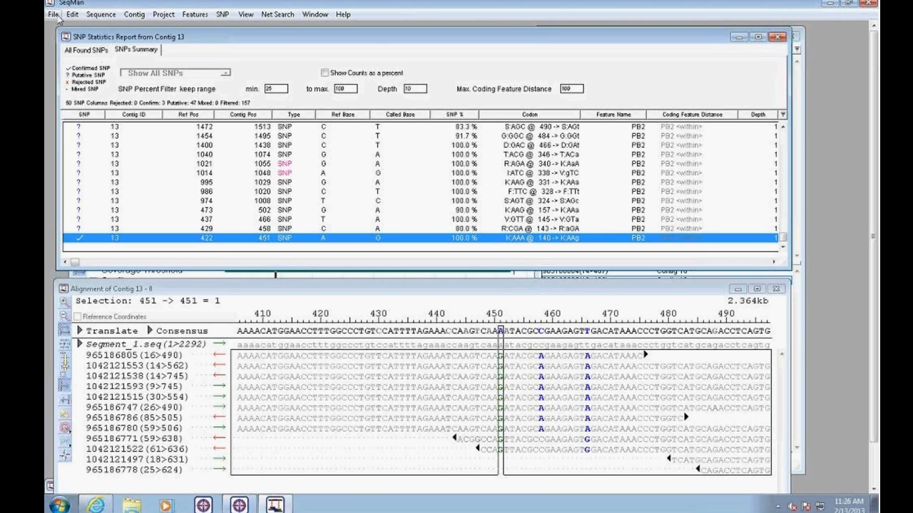
{"action": "left_click", "coordinate": [54, 15]}
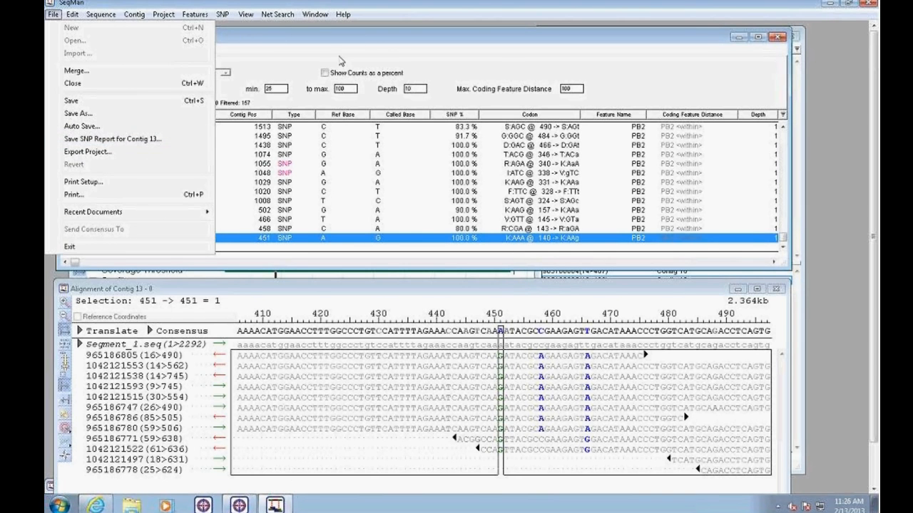
{"action": "left_click", "coordinate": [341, 61]}
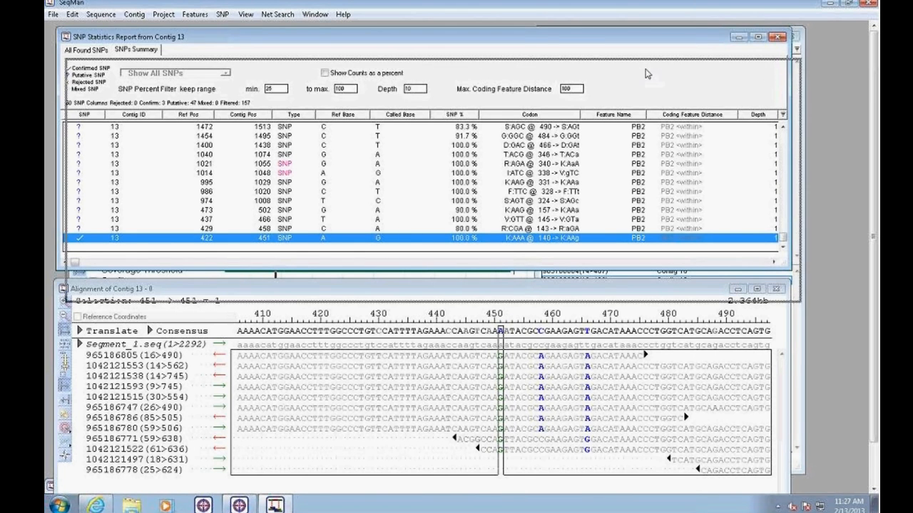
Close Contig 13's SNP report, generate one SNP report for all unlocated contigs, and move its window above the alignment.
{"action": "left_click", "coordinate": [778, 36]}
{"action": "left_click", "coordinate": [599, 76]}
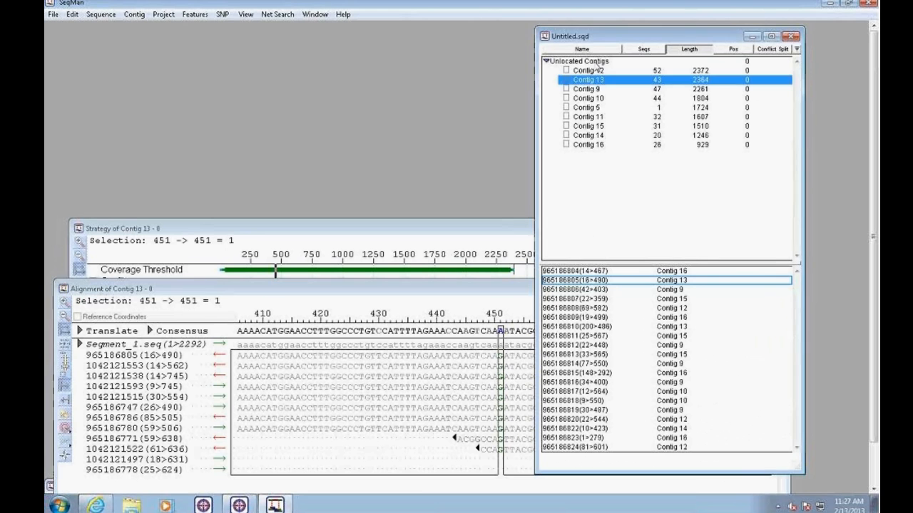
{"action": "left_click", "coordinate": [596, 63]}
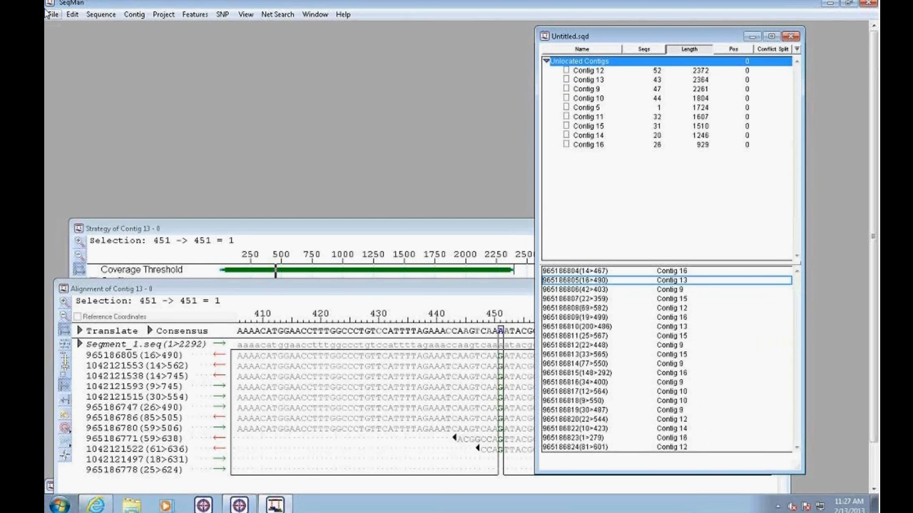
{"action": "left_click", "coordinate": [223, 14]}
{"action": "left_click", "coordinate": [237, 28]}
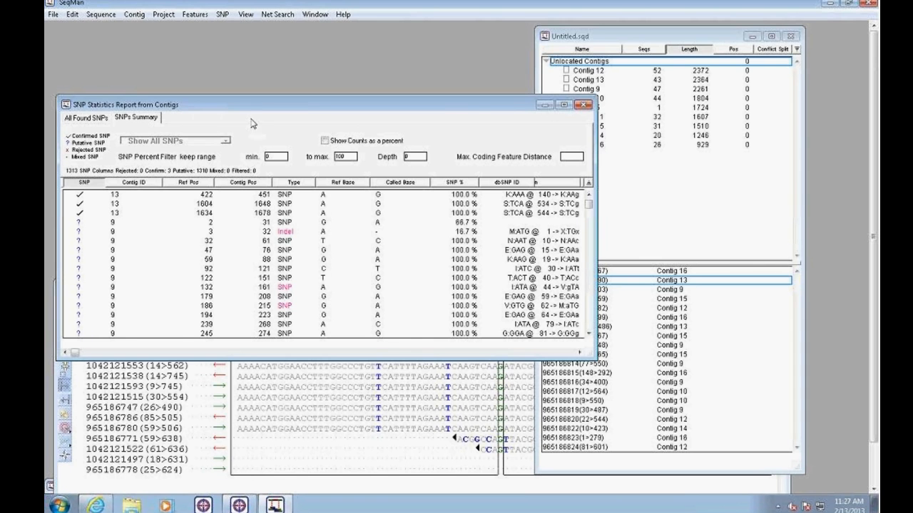
{"action": "left_click_drag", "start_coordinate": [271, 114], "coordinate": [274, 73]}
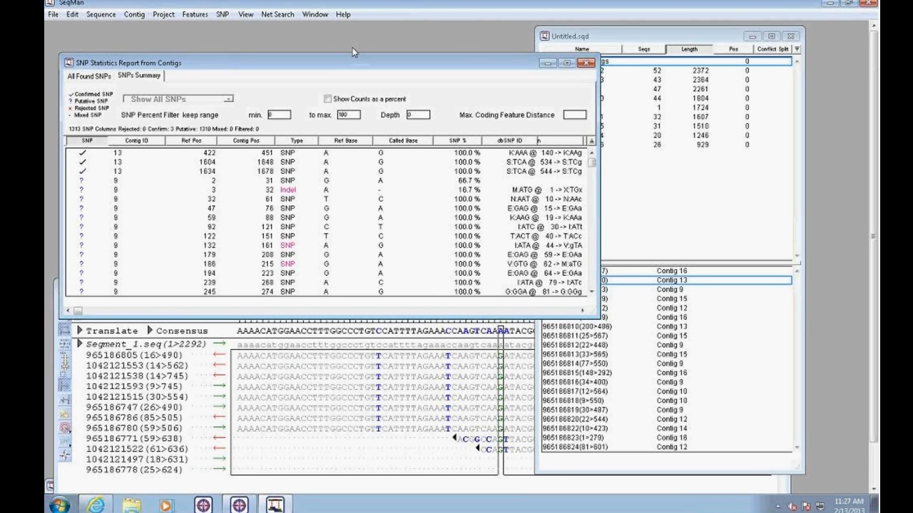
{"action": "left_click_drag", "start_coordinate": [321, 64], "coordinate": [317, 52]}
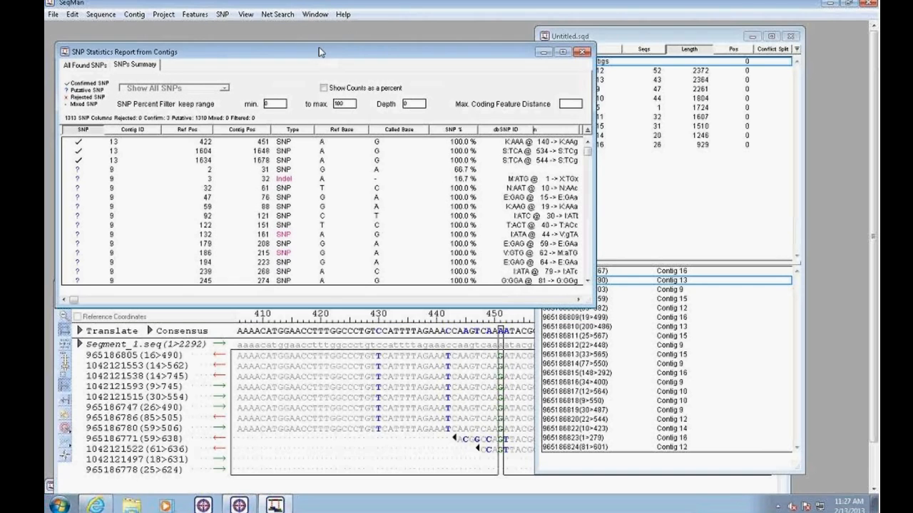
Run a BLAST search on Contig 12 using the blastn program against the nr database.
{"action": "left_click", "coordinate": [653, 38]}
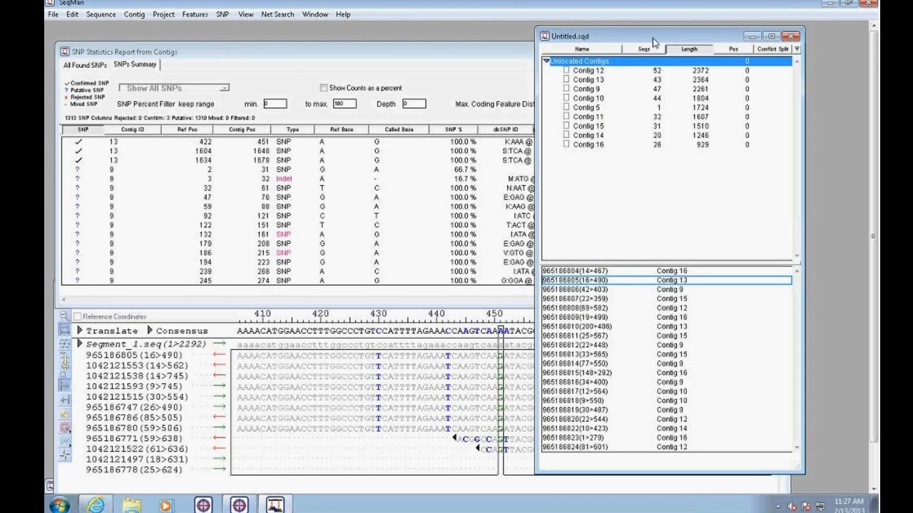
{"action": "left_click", "coordinate": [604, 75]}
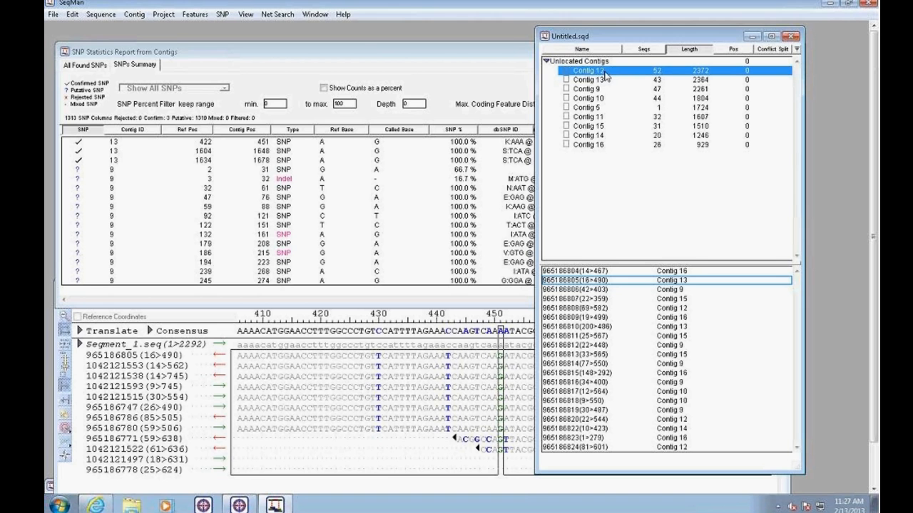
{"action": "left_click", "coordinate": [272, 15]}
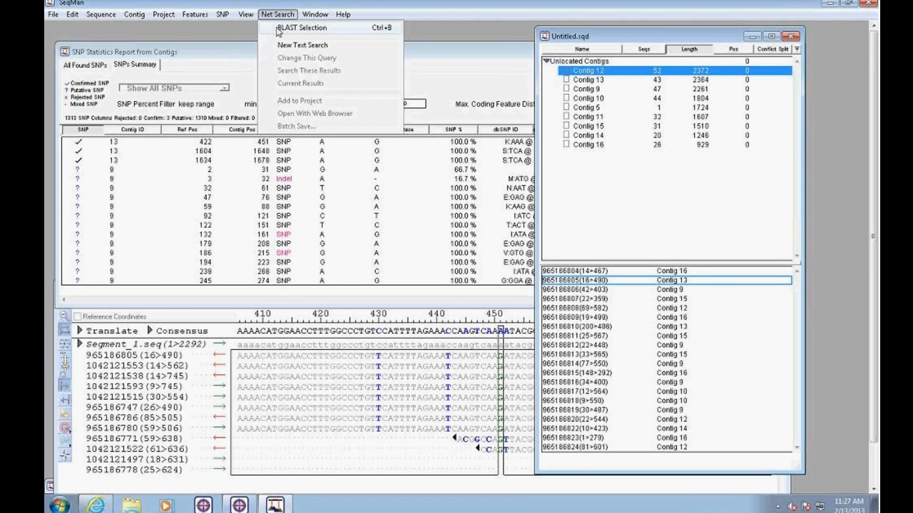
{"action": "left_click", "coordinate": [282, 29]}
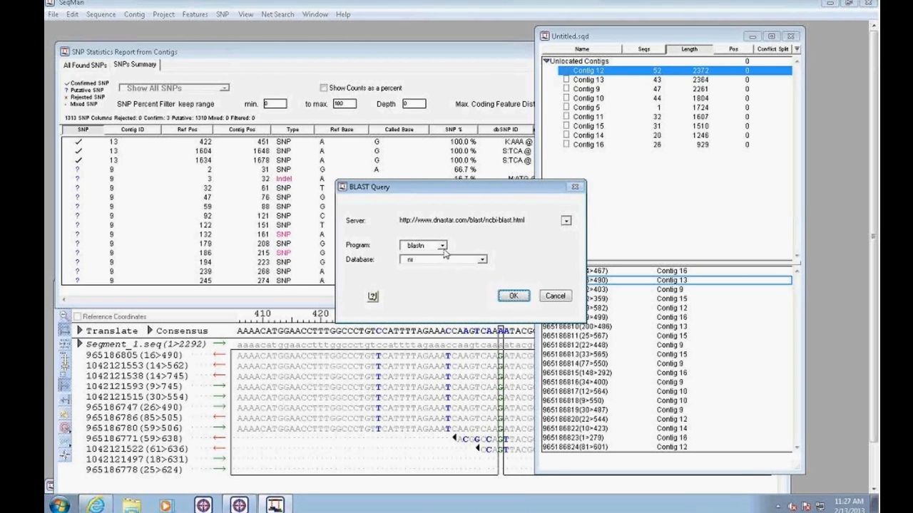
{"action": "left_click", "coordinate": [442, 246]}
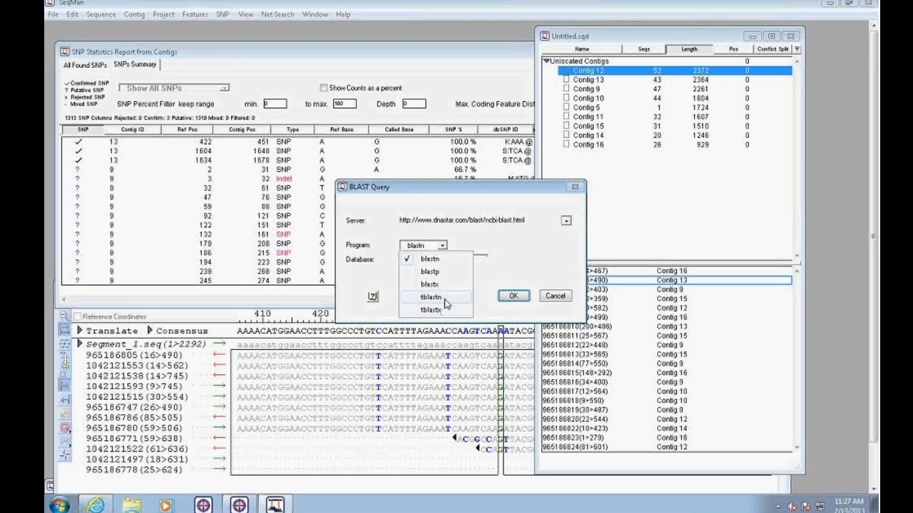
{"action": "left_click", "coordinate": [444, 248]}
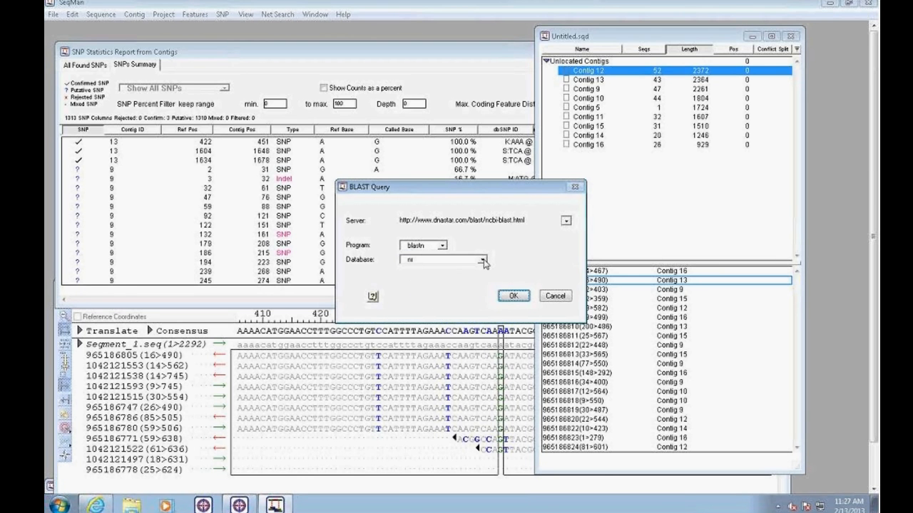
{"action": "left_click", "coordinate": [483, 261]}
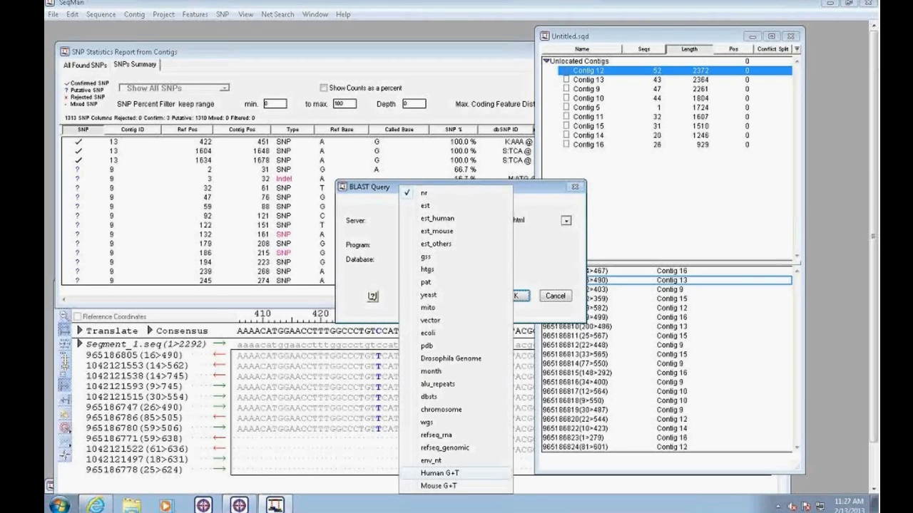
{"action": "left_click", "coordinate": [427, 194]}
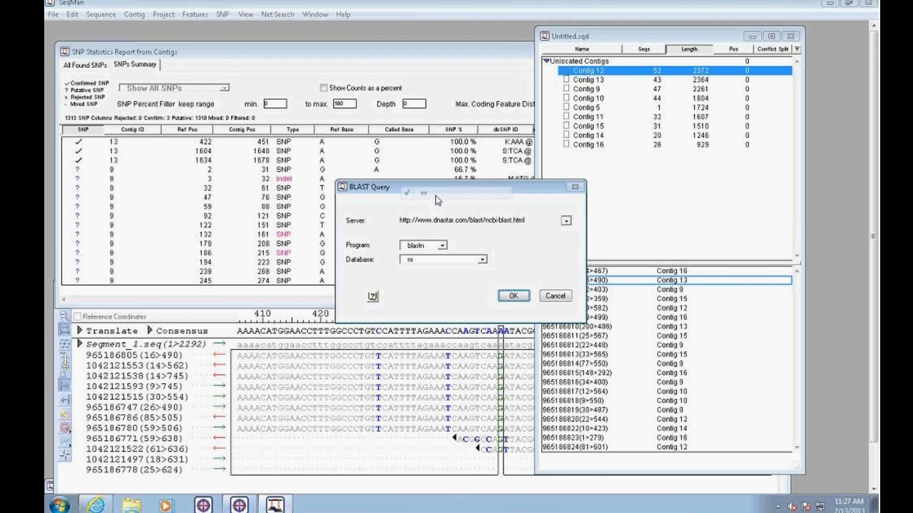
{"action": "left_click", "coordinate": [514, 296]}
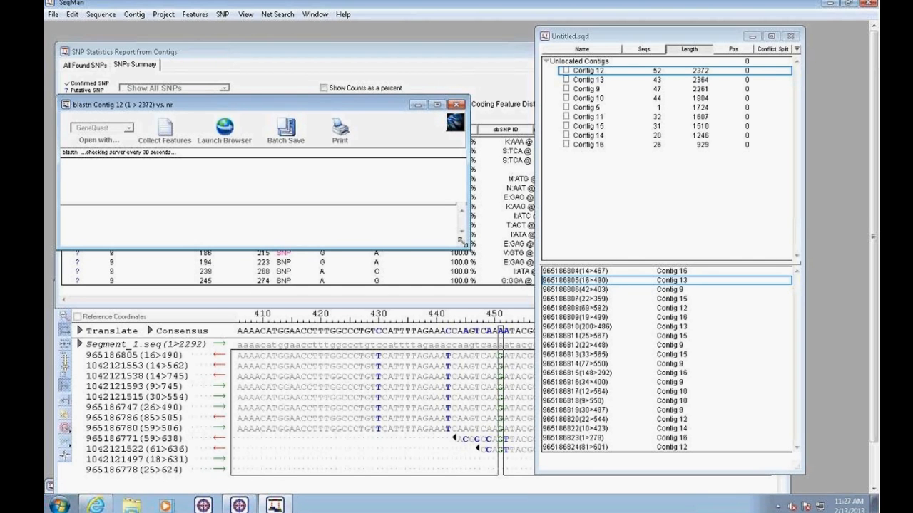
Enlarge the BLAST results window and examine the matching sequences' scores, descriptions and alignment for Contig 12.
{"action": "left_click_drag", "start_coordinate": [461, 242], "coordinate": [735, 376]}
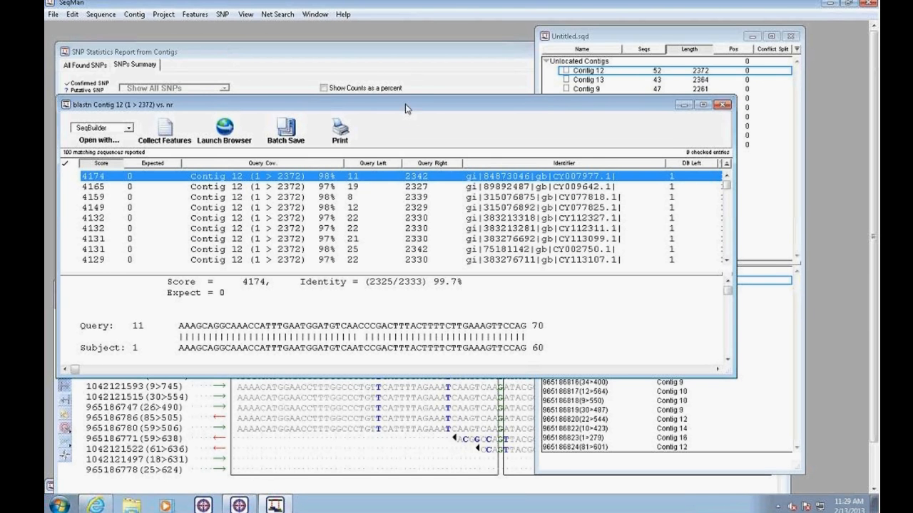
{"action": "left_click_drag", "start_coordinate": [406, 103], "coordinate": [411, 94]}
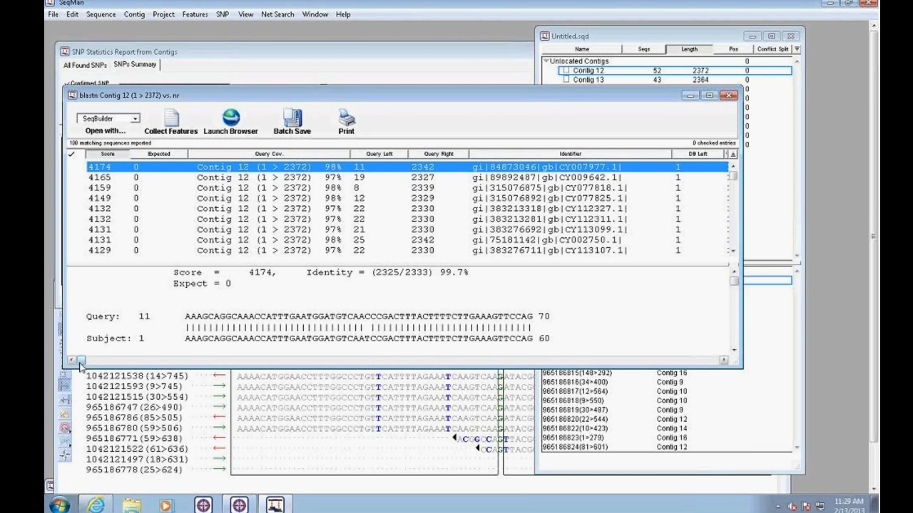
{"action": "left_click_drag", "start_coordinate": [80, 362], "coordinate": [366, 362]}
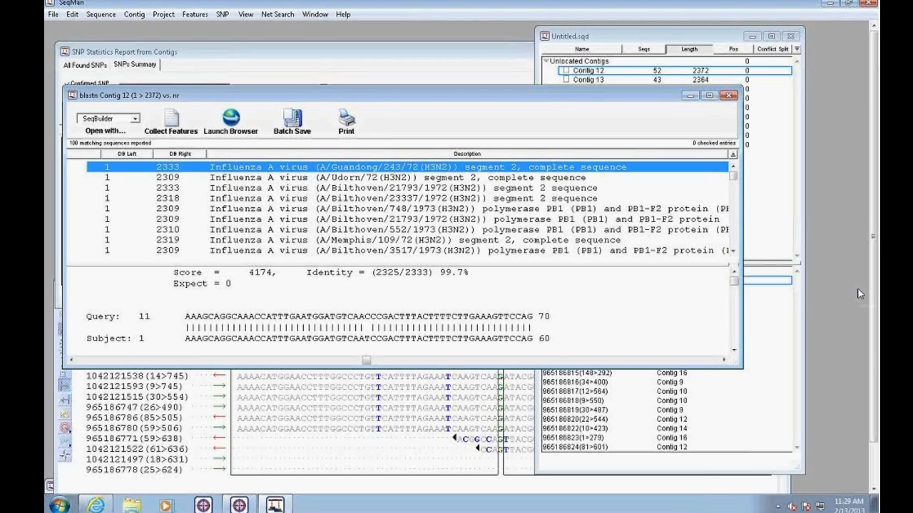
{"action": "mouse_move", "coordinate": [734, 287]}
{"action": "left_mouse_down"}
{"action": "mouse_move", "coordinate": [735, 344]}
{"action": "mouse_move", "coordinate": [733, 282]}
{"action": "left_mouse_up"}
Open Contig 12's alignment, view it full size, select about positions 11 to 328 of the consensus, and close the alignment.
{"action": "left_click", "coordinate": [603, 72]}
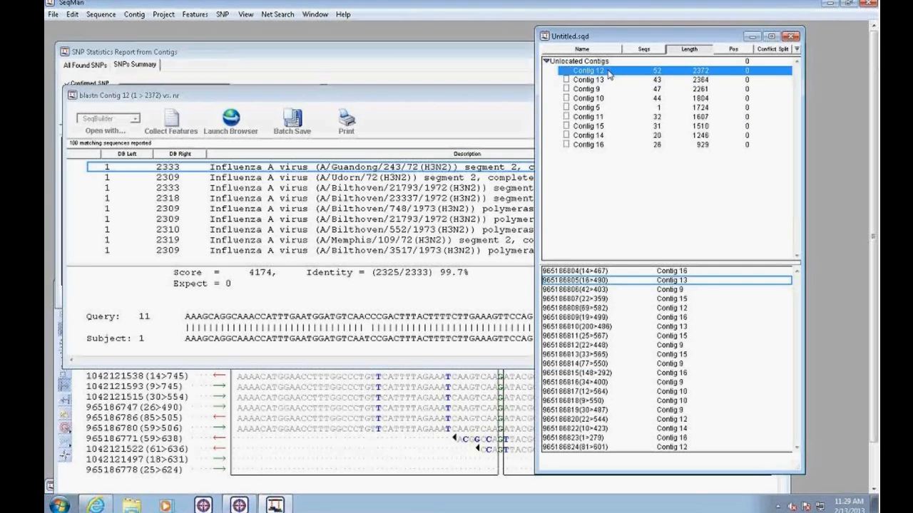
{"action": "double_click", "coordinate": [604, 72]}
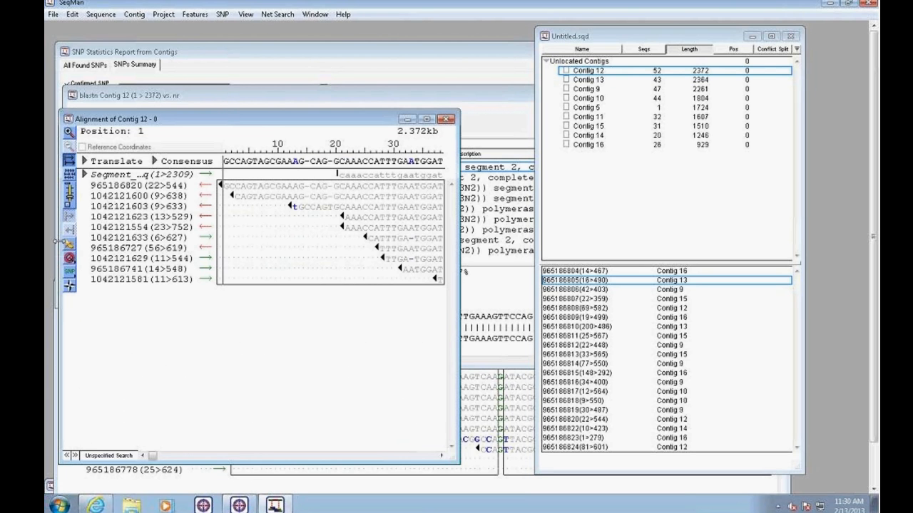
{"action": "double_click", "coordinate": [278, 119]}
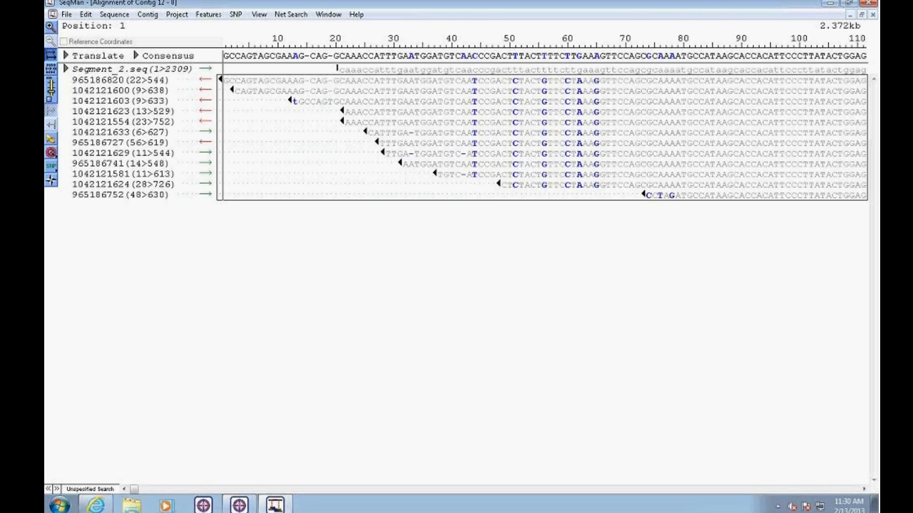
{"action": "left_click", "coordinate": [861, 15]}
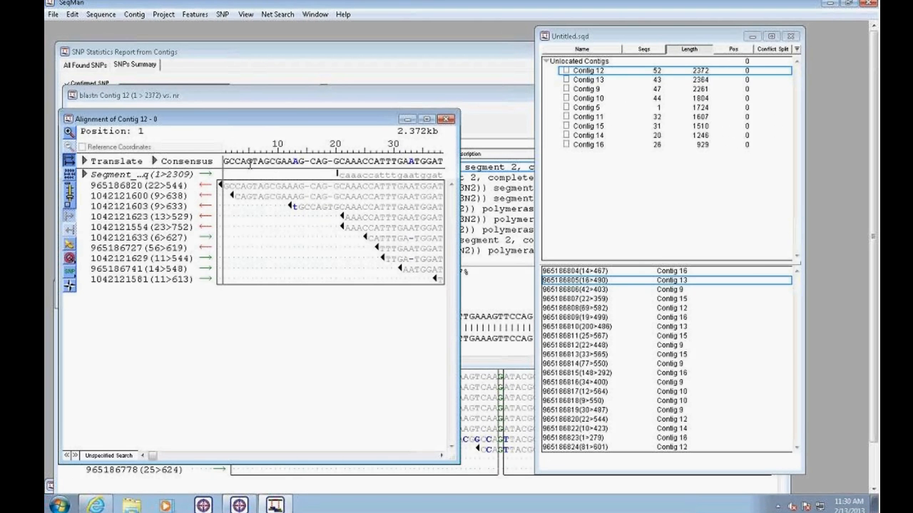
{"action": "left_click_drag", "start_coordinate": [278, 161], "coordinate": [437, 174]}
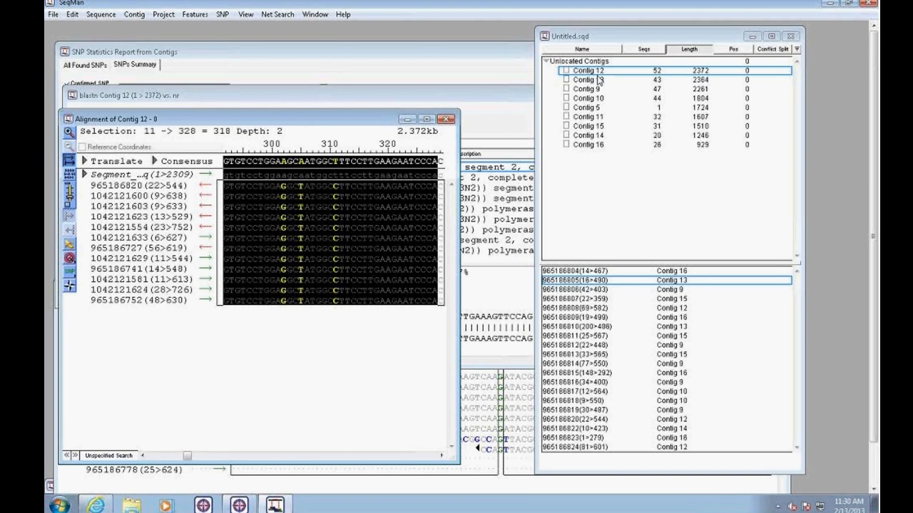
{"action": "left_click", "coordinate": [446, 120]}
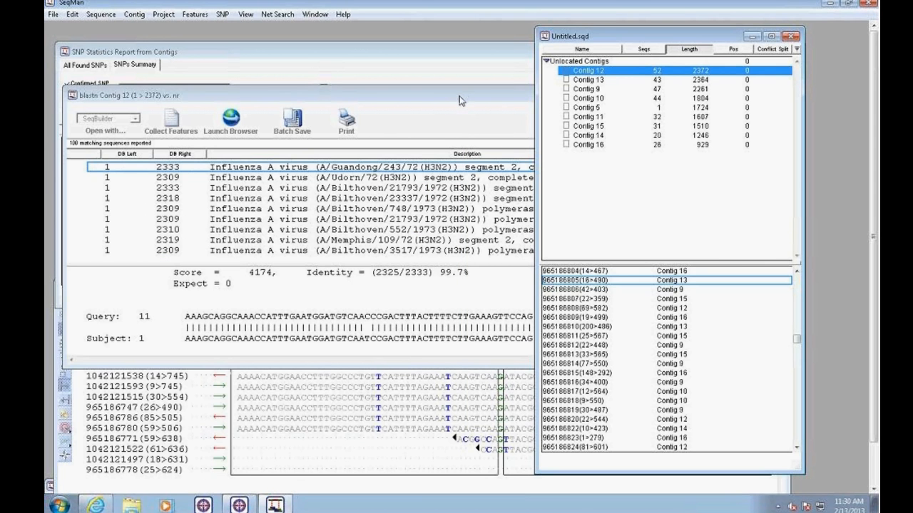
Close the BLAST results, the SNP report and the current influenza project.
{"action": "left_click", "coordinate": [460, 102]}
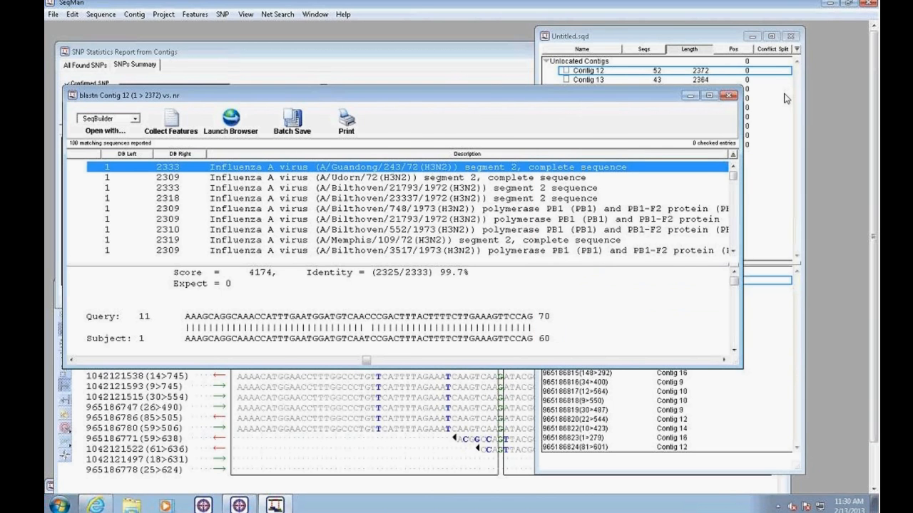
{"action": "left_click", "coordinate": [728, 94]}
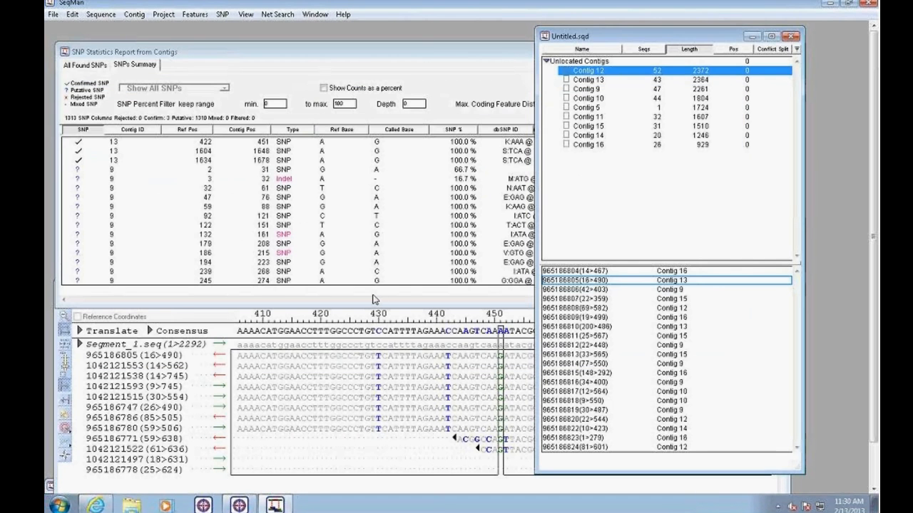
{"action": "left_click", "coordinate": [435, 162]}
{"action": "left_click", "coordinate": [586, 53]}
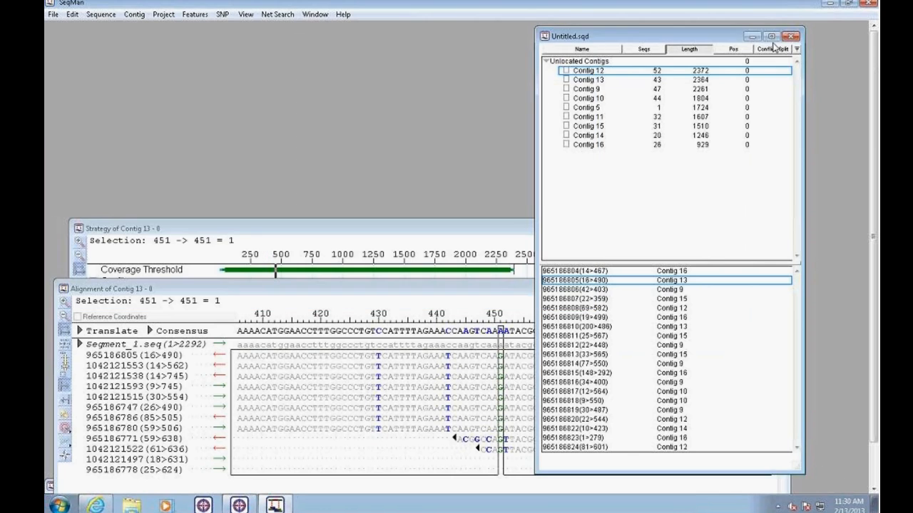
{"action": "left_click", "coordinate": [790, 35]}
{"action": "left_click", "coordinate": [671, 127]}
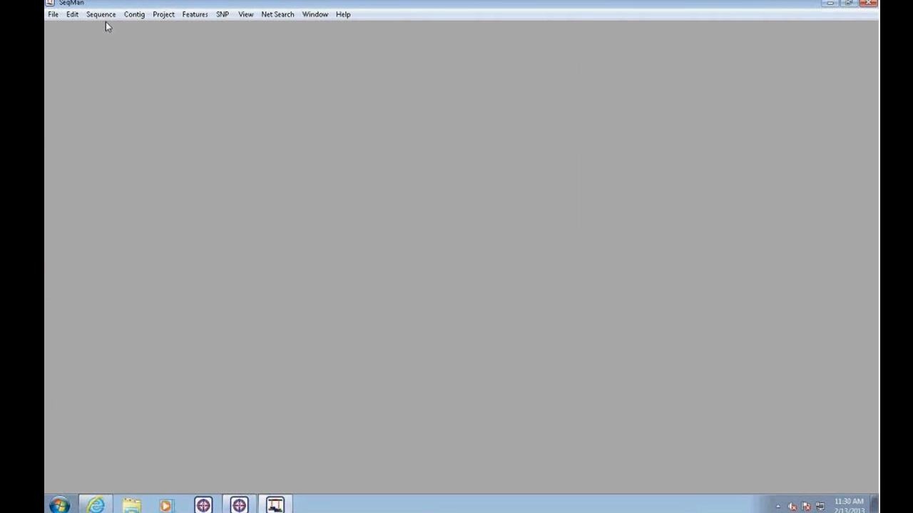
Create a new project and browse to the De Novo Assembly, Paired-End folder for adding its sequences.
{"action": "left_click", "coordinate": [53, 14]}
{"action": "left_click", "coordinate": [66, 27]}
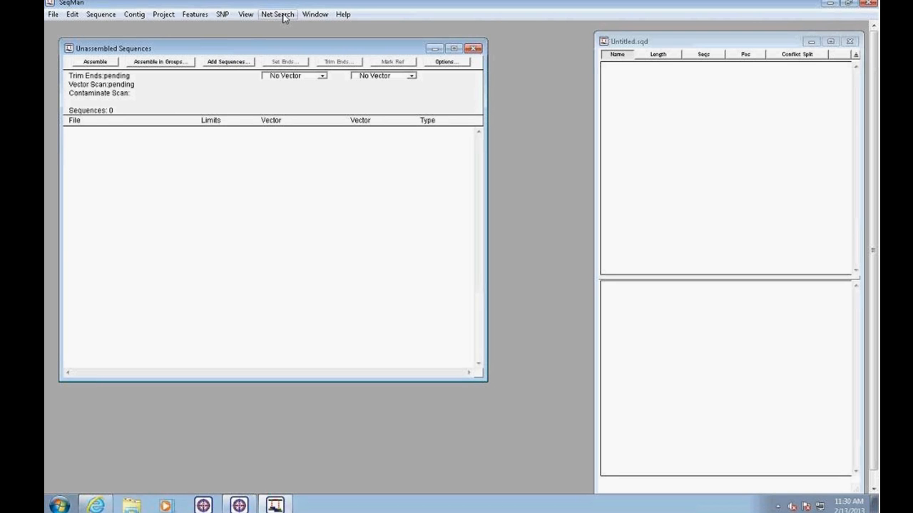
{"action": "left_click", "coordinate": [237, 66]}
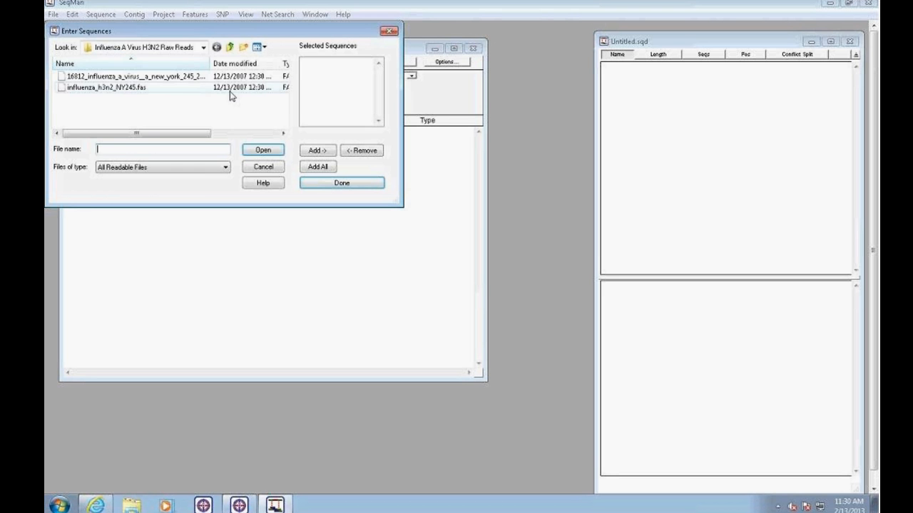
{"action": "left_click", "coordinate": [203, 47]}
{"action": "left_click", "coordinate": [179, 97]}
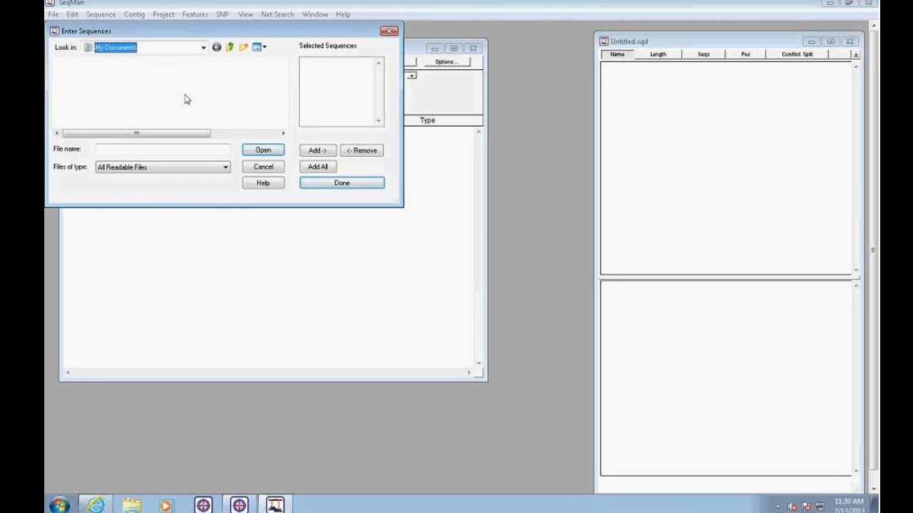
{"action": "double_click", "coordinate": [152, 89]}
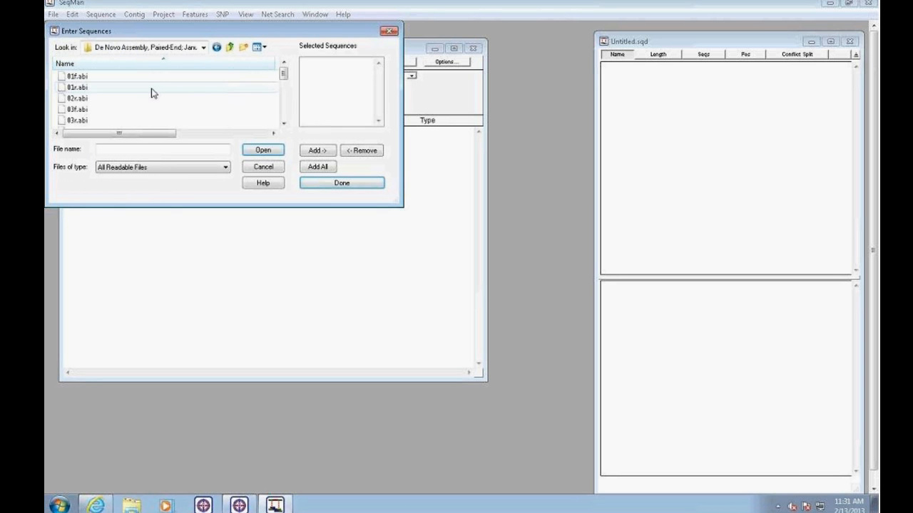
Add all the trace files from 01f.abi through 13r.abi to the project's unassembled sequences.
{"action": "left_click", "coordinate": [158, 81]}
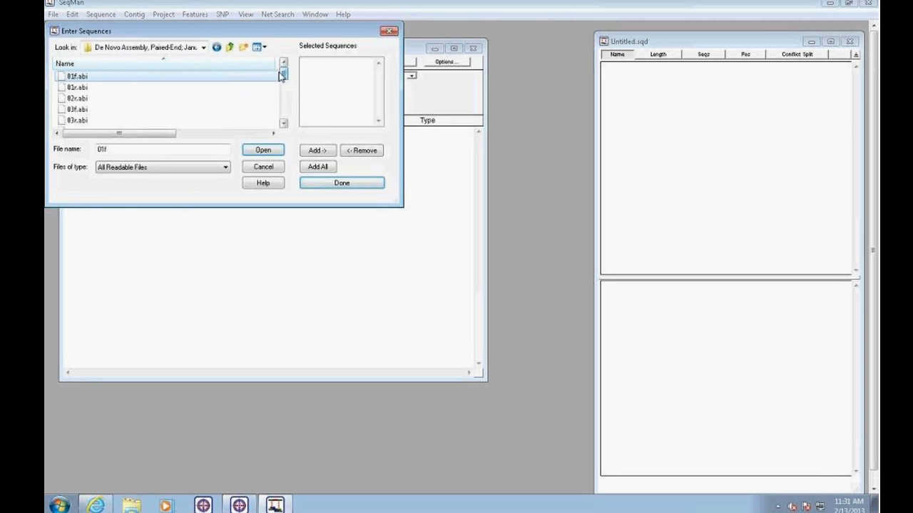
{"action": "left_click_drag", "start_coordinate": [283, 73], "coordinate": [280, 123]}
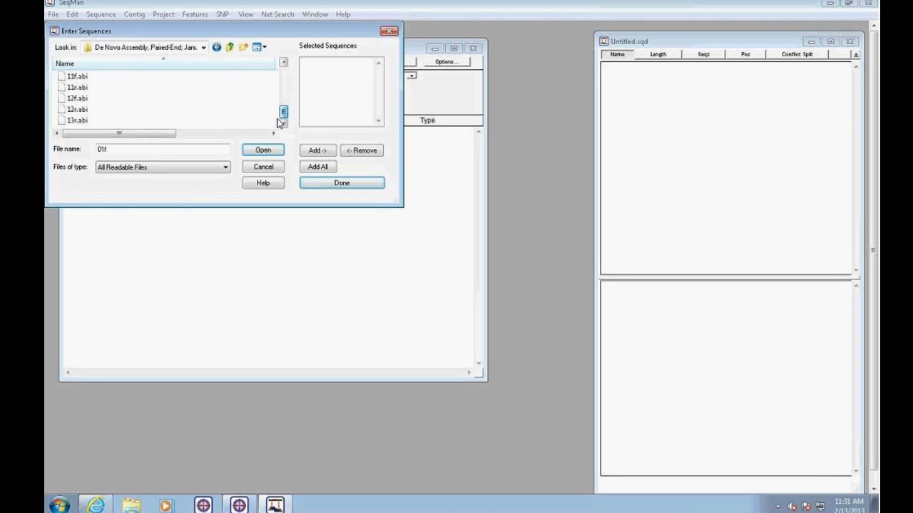
{"action": "left_click", "coordinate": [212, 123], "text": "shift"}
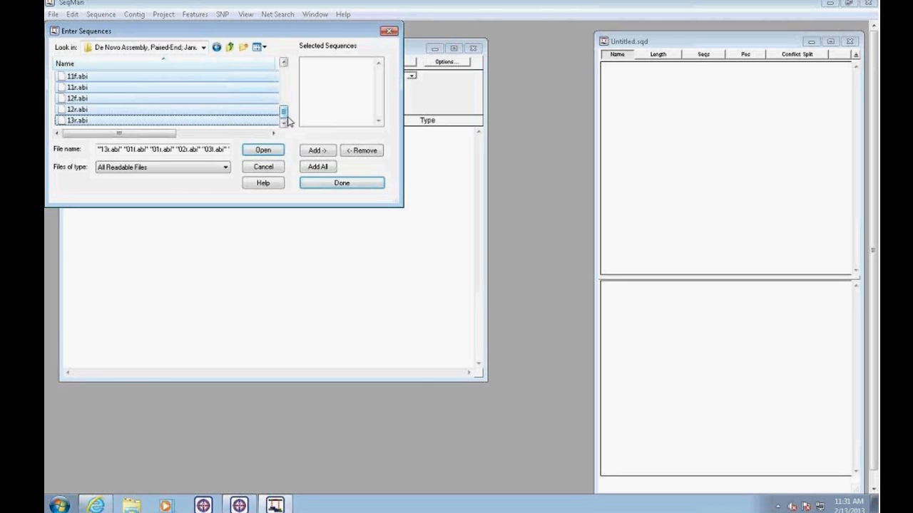
{"action": "left_click", "coordinate": [324, 151]}
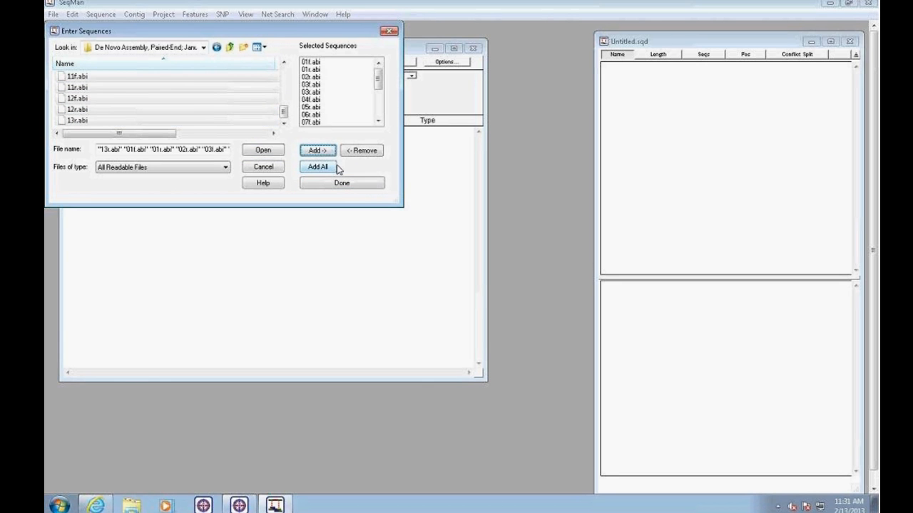
{"action": "left_click", "coordinate": [349, 185]}
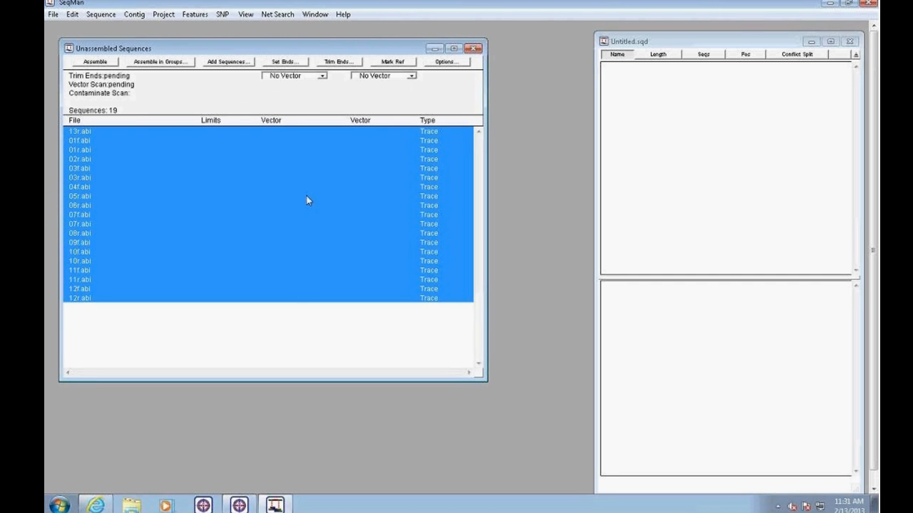
Assign Janus as both the first and the second vector for all the loaded sequences.
{"action": "left_click", "coordinate": [322, 76]}
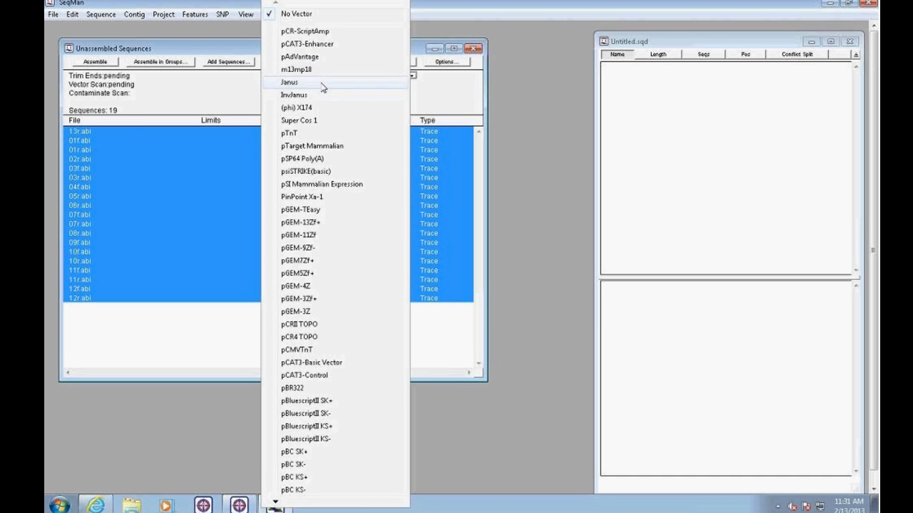
{"action": "left_click", "coordinate": [321, 83]}
{"action": "left_click", "coordinate": [367, 80]}
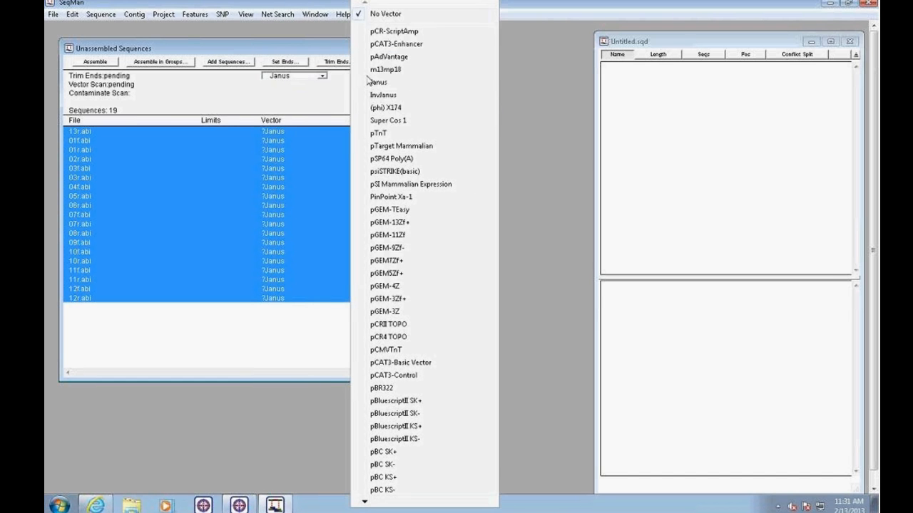
{"action": "left_click", "coordinate": [385, 83]}
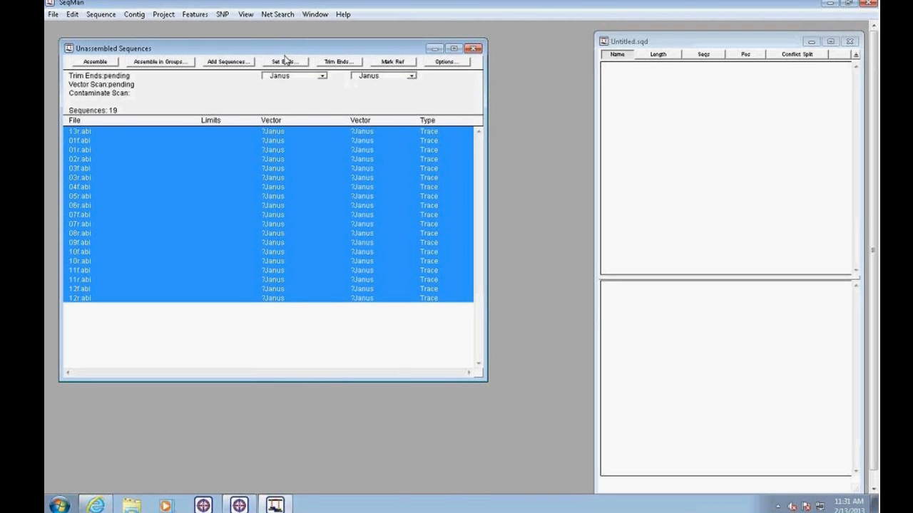
Set the project's pair pattern to sample_f.abi <> sample_r.abi, then check the Assembling parameters and accept the settings.
{"action": "left_click", "coordinate": [163, 14]}
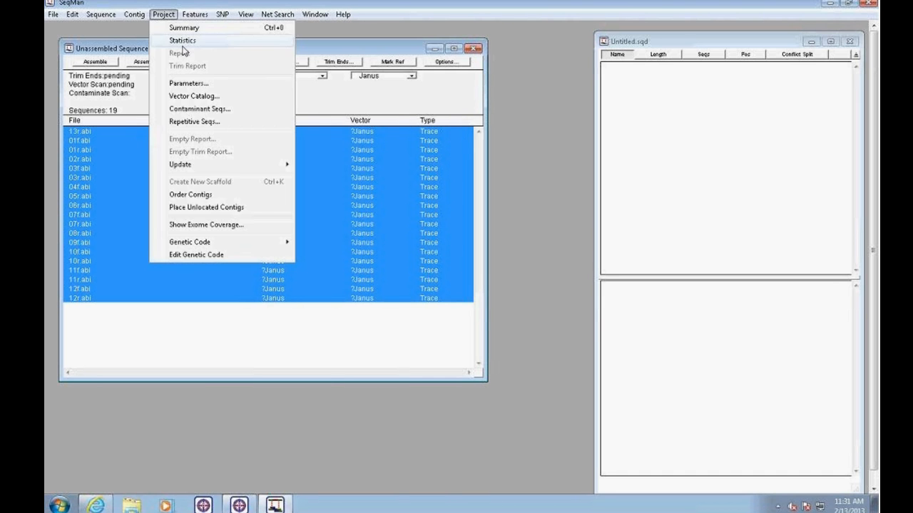
{"action": "left_click", "coordinate": [206, 85]}
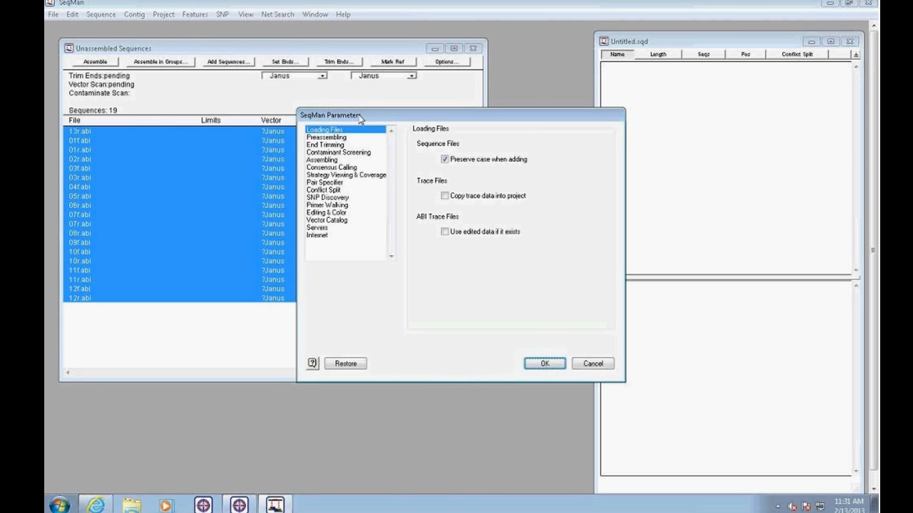
{"action": "left_click_drag", "start_coordinate": [360, 118], "coordinate": [343, 93]}
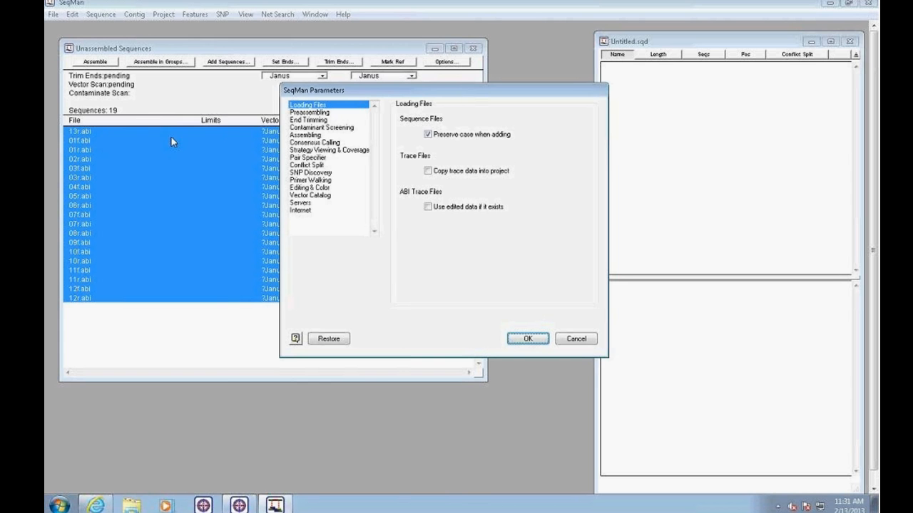
{"action": "left_click", "coordinate": [329, 159]}
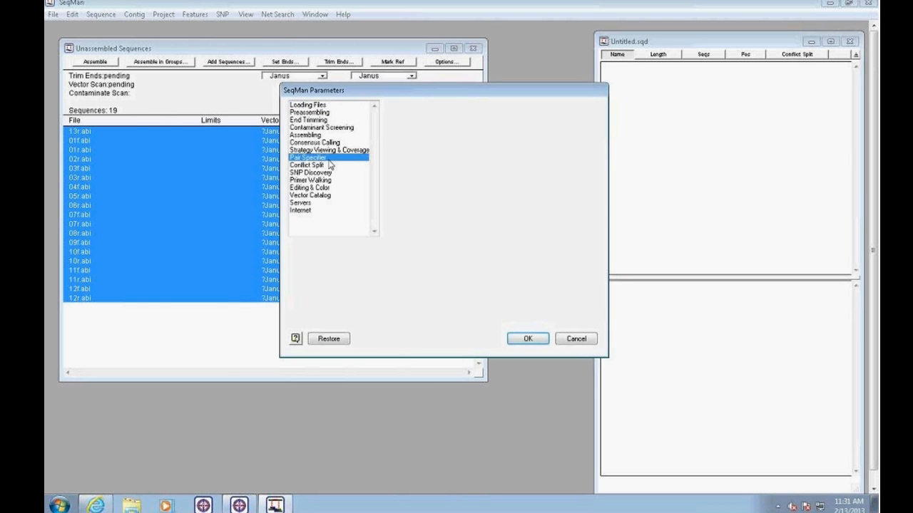
{"action": "left_click", "coordinate": [467, 122]}
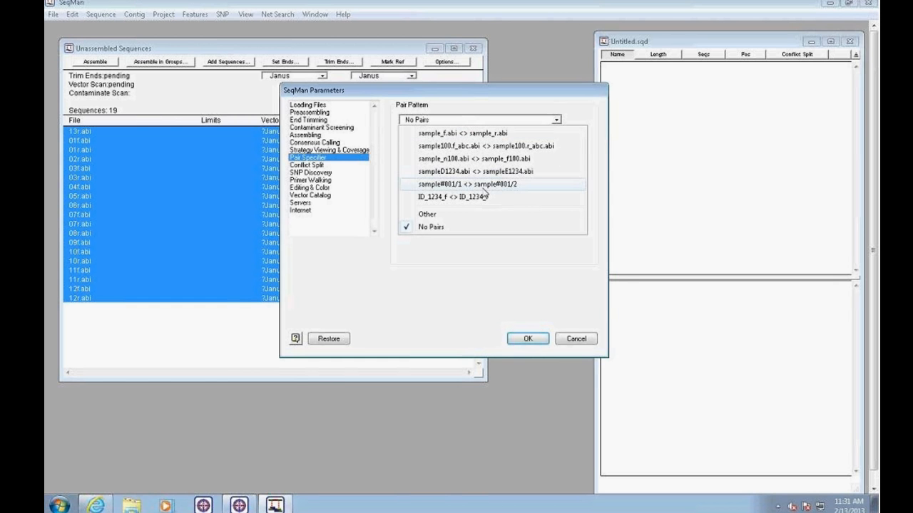
{"action": "left_click", "coordinate": [499, 136]}
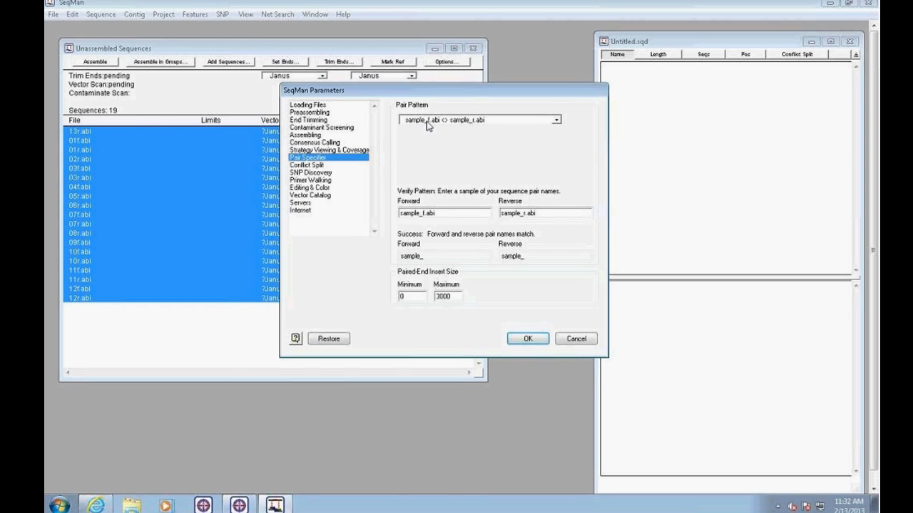
{"action": "left_click", "coordinate": [543, 341]}
{"action": "left_click", "coordinate": [321, 136]}
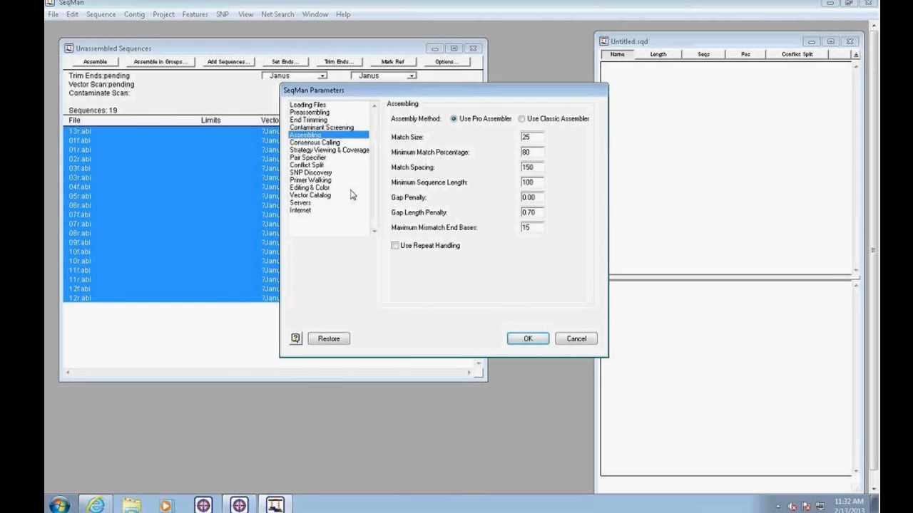
{"action": "left_click", "coordinate": [527, 339]}
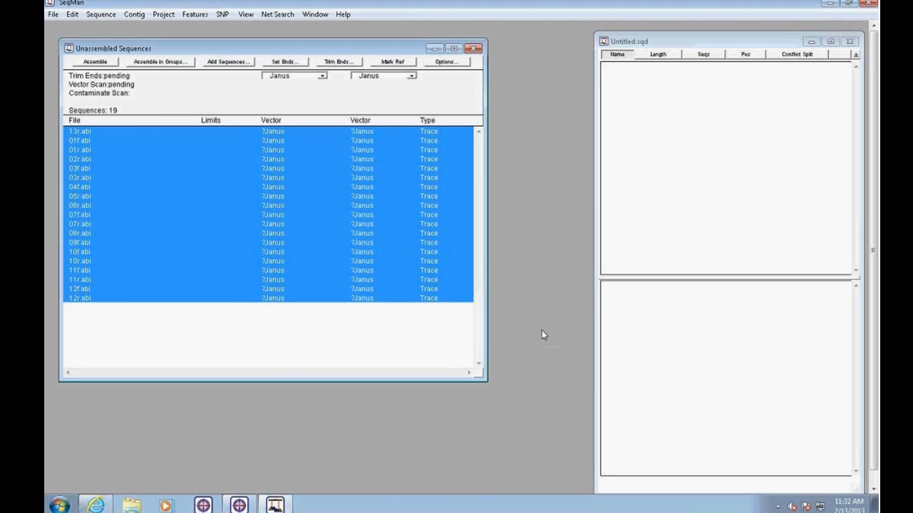
Run the pre-assembly scan on all sequences with end trimming and vector scanning enabled.
{"action": "left_click", "coordinate": [453, 66]}
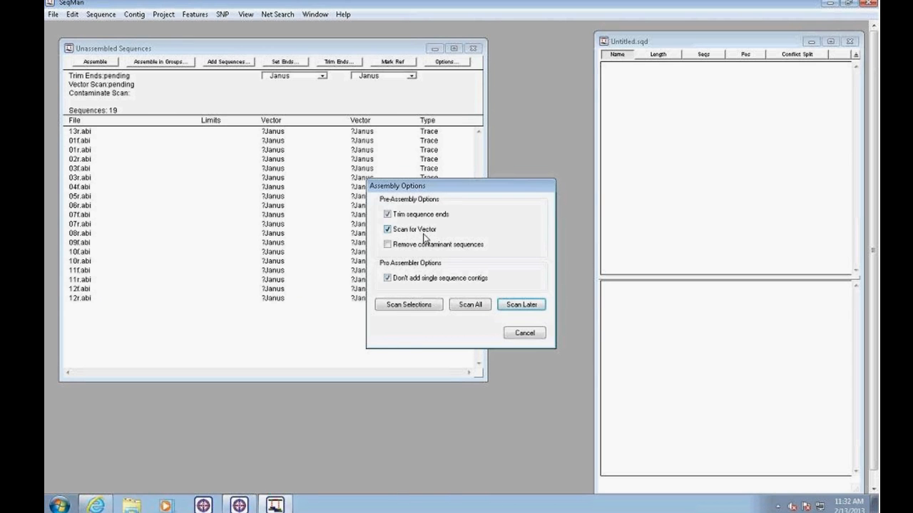
{"action": "left_click", "coordinate": [479, 307]}
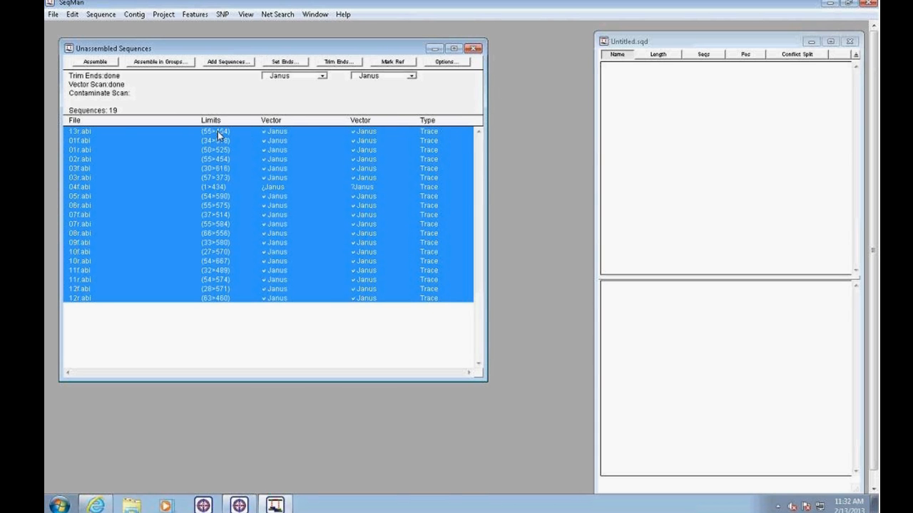
Open the 13r.abi trace in an enlarged window and examine its vector and end-trimming boundaries.
{"action": "left_click", "coordinate": [217, 132]}
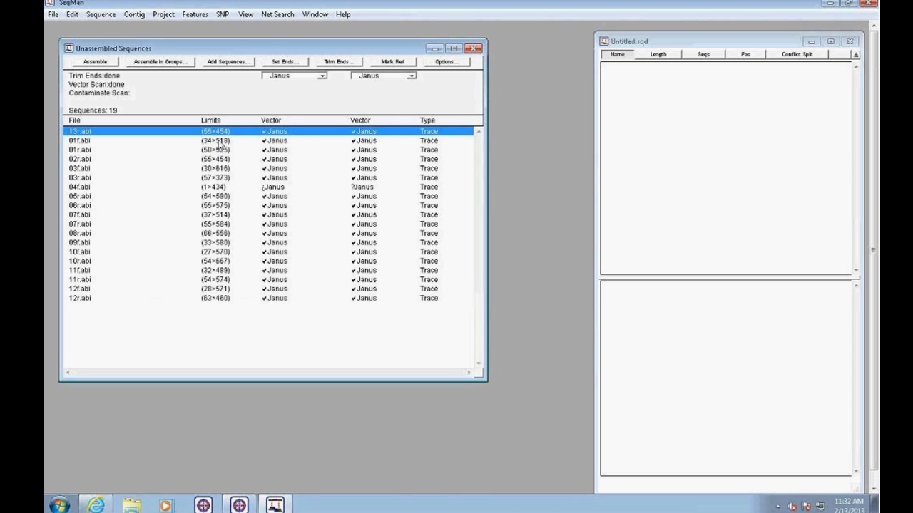
{"action": "double_click", "coordinate": [226, 135]}
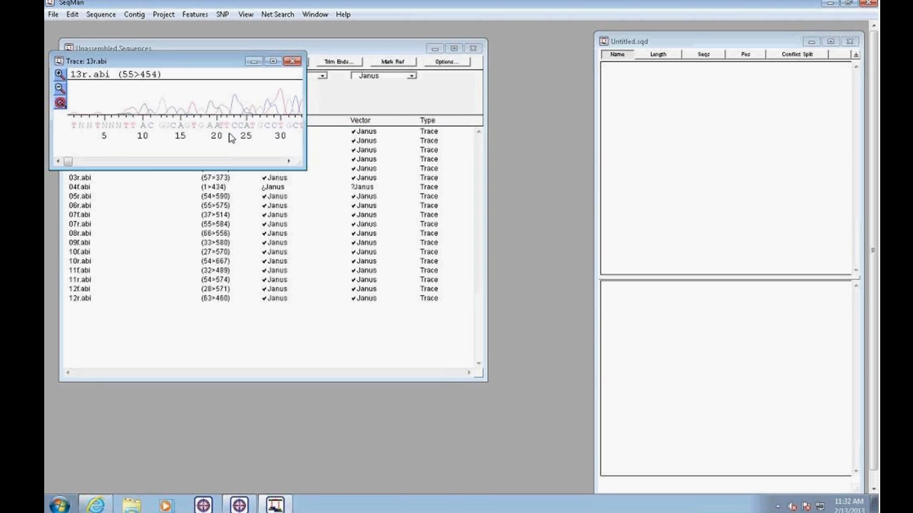
{"action": "mouse_move", "coordinate": [305, 169]}
{"action": "left_mouse_down"}
{"action": "mouse_move", "coordinate": [546, 289]}
{"action": "mouse_move", "coordinate": [682, 288]}
{"action": "left_mouse_up"}
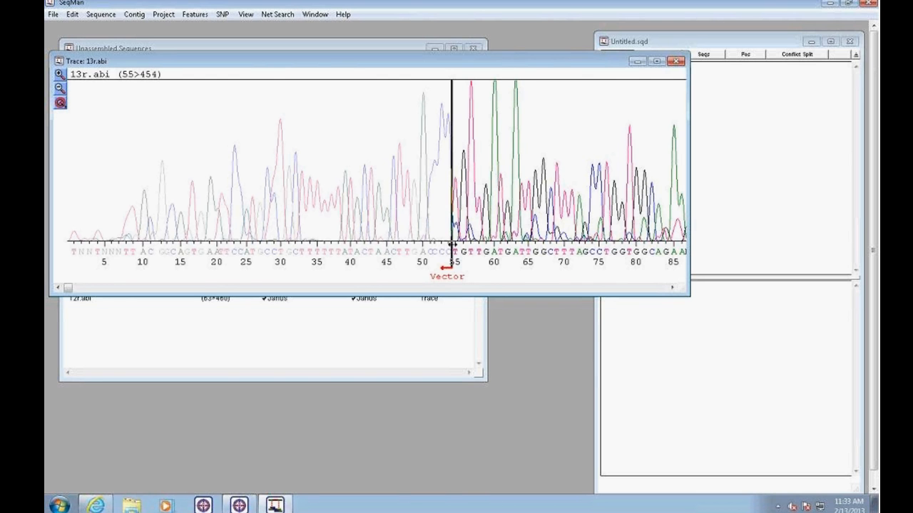
{"action": "left_click", "coordinate": [451, 245]}
{"action": "mouse_move", "coordinate": [451, 245]}
{"action": "left_mouse_down"}
{"action": "mouse_move", "coordinate": [220, 245]}
{"action": "mouse_move", "coordinate": [452, 245]}
{"action": "left_mouse_up"}
{"action": "mouse_move", "coordinate": [67, 288]}
{"action": "left_mouse_down"}
{"action": "mouse_move", "coordinate": [543, 266]}
{"action": "mouse_move", "coordinate": [388, 268]}
{"action": "mouse_move", "coordinate": [399, 270]}
{"action": "left_mouse_up"}
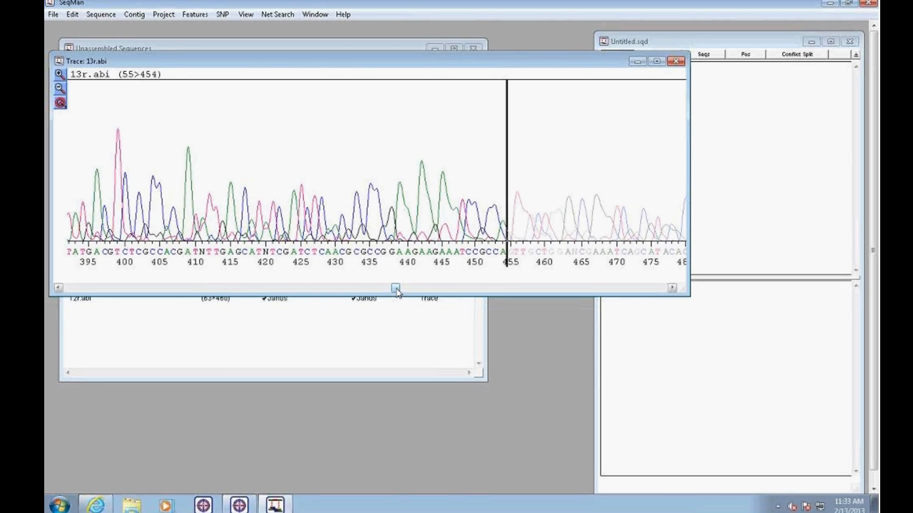
{"action": "mouse_move", "coordinate": [397, 293]}
{"action": "left_mouse_down"}
{"action": "mouse_move", "coordinate": [667, 288]}
{"action": "mouse_move", "coordinate": [84, 287]}
{"action": "left_mouse_up"}
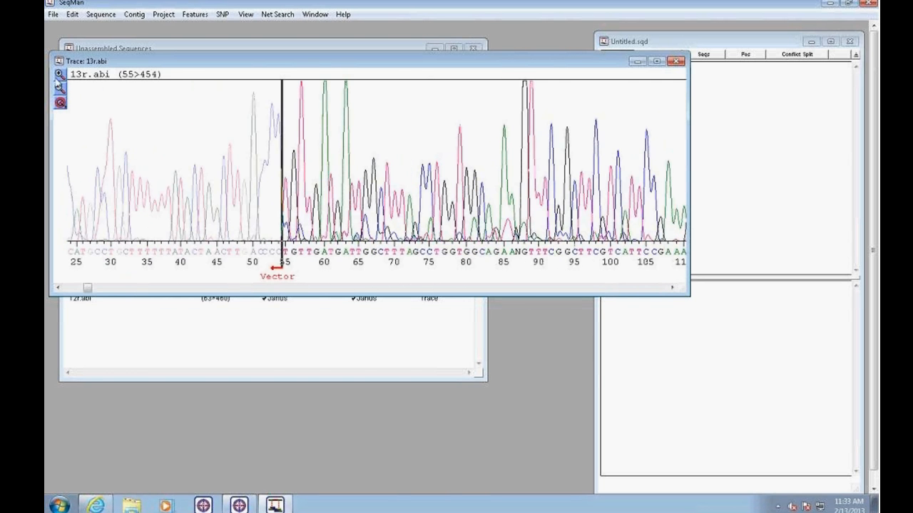
Inspect the 13r.abi trace peaks at higher and lower horizontal magnification.
{"action": "left_click", "coordinate": [60, 87]}
{"action": "left_click", "coordinate": [60, 74]}
{"action": "left_click", "coordinate": [60, 76]}
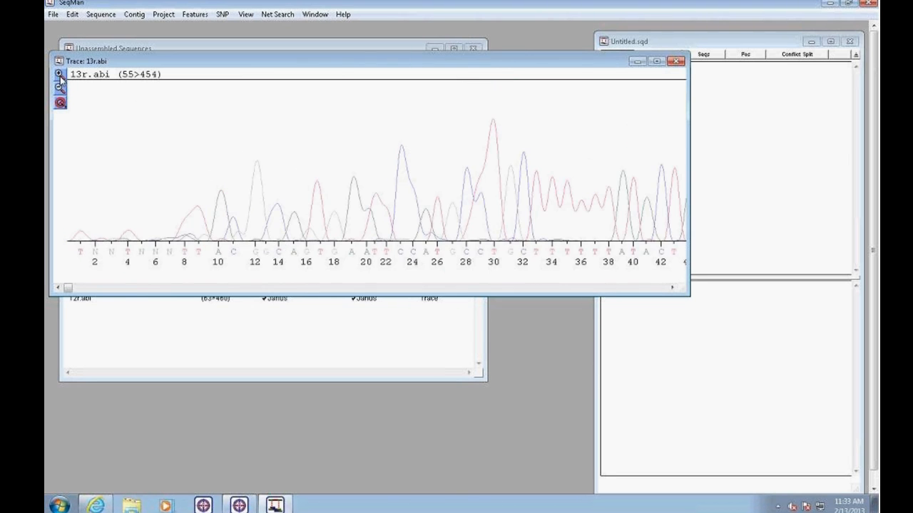
{"action": "left_click", "coordinate": [60, 88]}
{"action": "left_click", "coordinate": [61, 89]}
{"action": "left_click", "coordinate": [61, 89]}
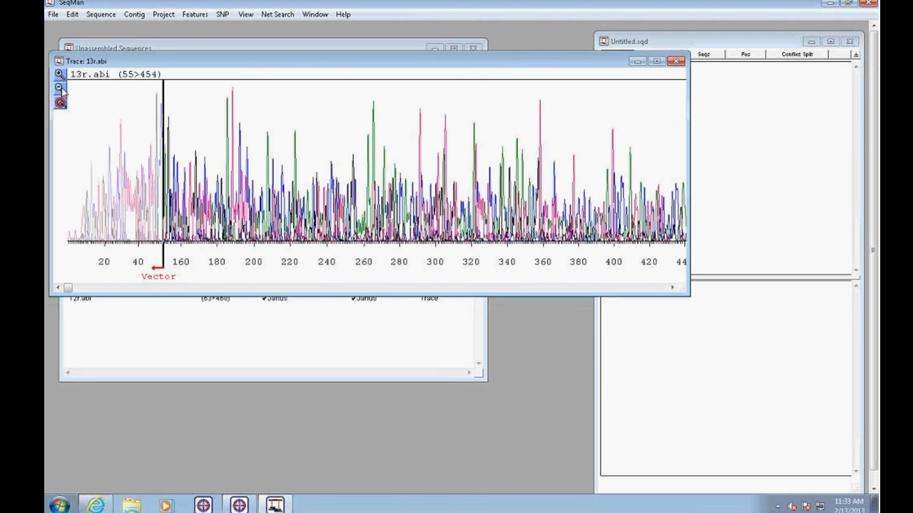
{"action": "left_click", "coordinate": [61, 89]}
{"action": "left_click", "coordinate": [61, 75]}
{"action": "left_click", "coordinate": [60, 75]}
{"action": "left_click", "coordinate": [60, 75]}
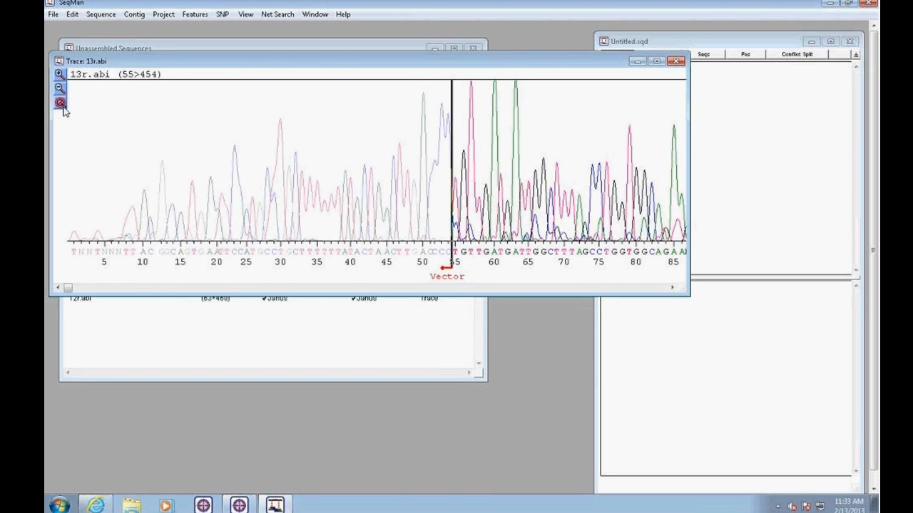
Examine the base quality scores of 13r.abi in both score displays, then hide the scores and close the trace.
{"action": "left_click", "coordinate": [62, 103]}
{"action": "left_click", "coordinate": [87, 103]}
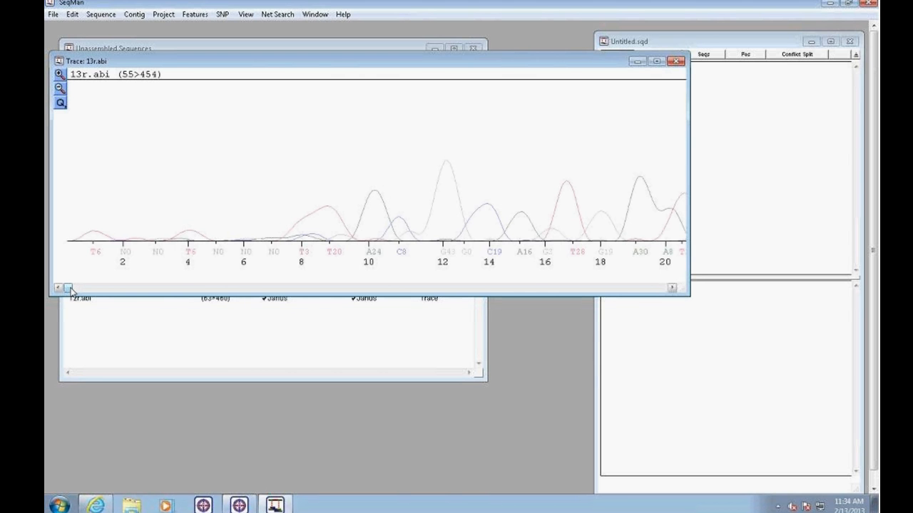
{"action": "left_click_drag", "start_coordinate": [70, 290], "coordinate": [86, 289]}
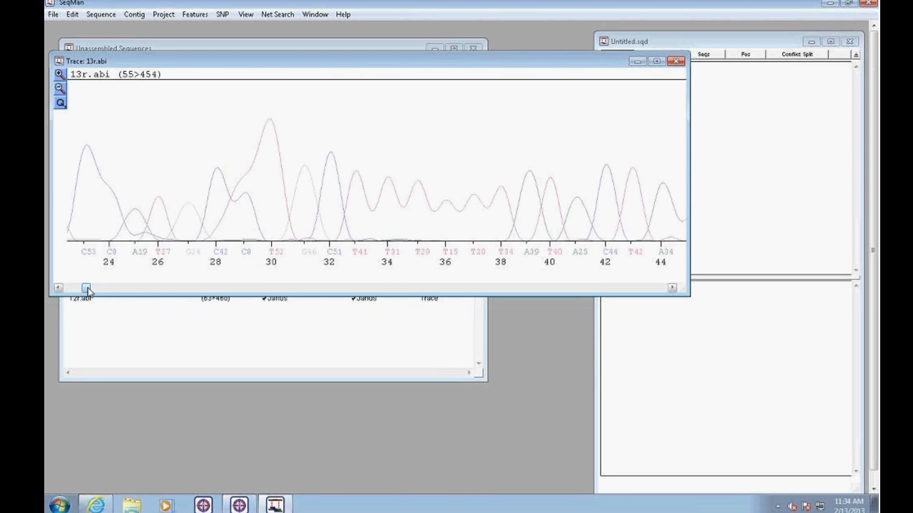
{"action": "left_click", "coordinate": [60, 103]}
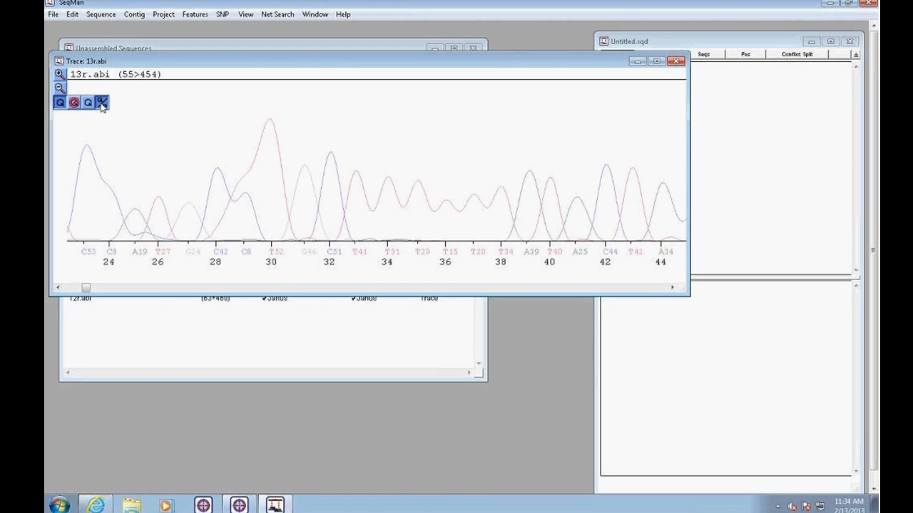
{"action": "left_click", "coordinate": [102, 103]}
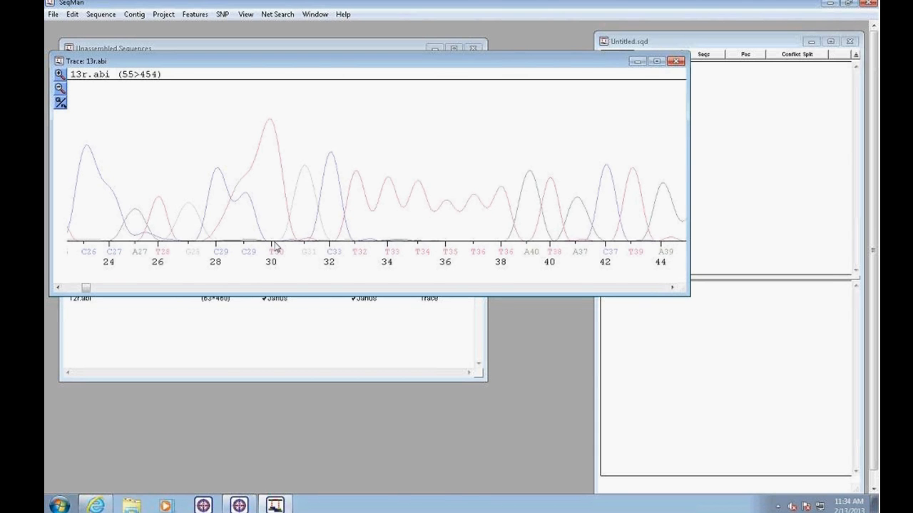
{"action": "left_click", "coordinate": [61, 103]}
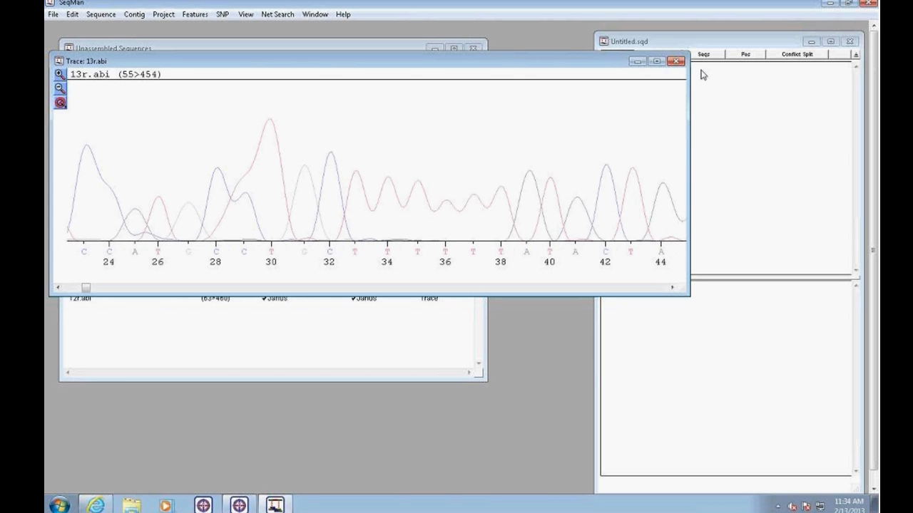
{"action": "left_click", "coordinate": [677, 62]}
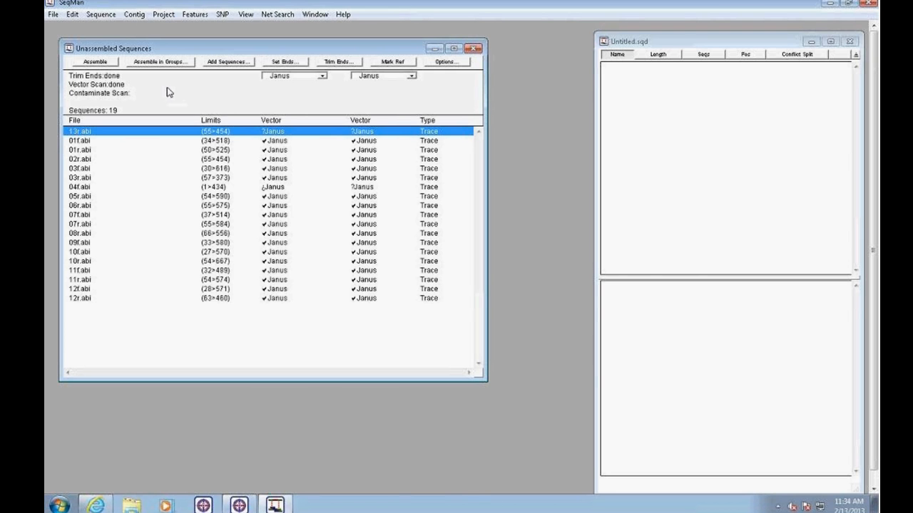
Assemble the sequences into contigs and read through the assembly report in an enlarged window.
{"action": "left_click", "coordinate": [111, 63]}
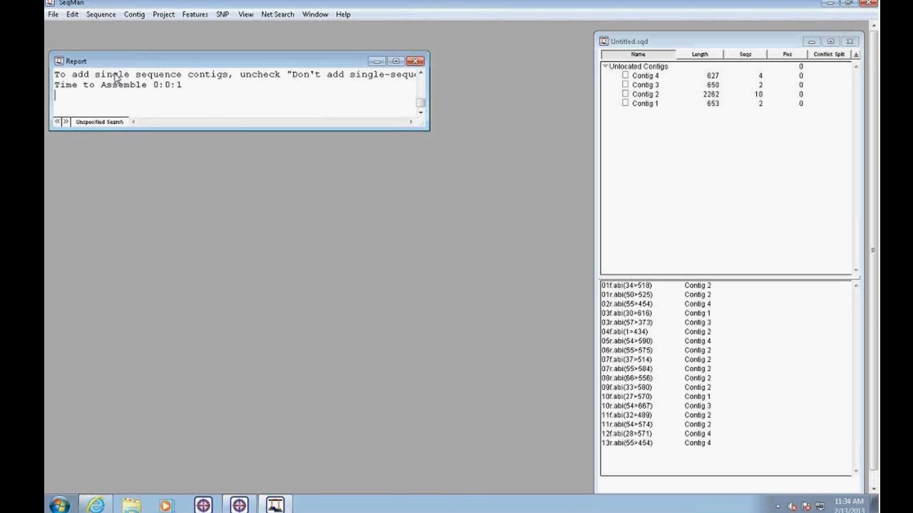
{"action": "left_click_drag", "start_coordinate": [427, 129], "coordinate": [510, 83]}
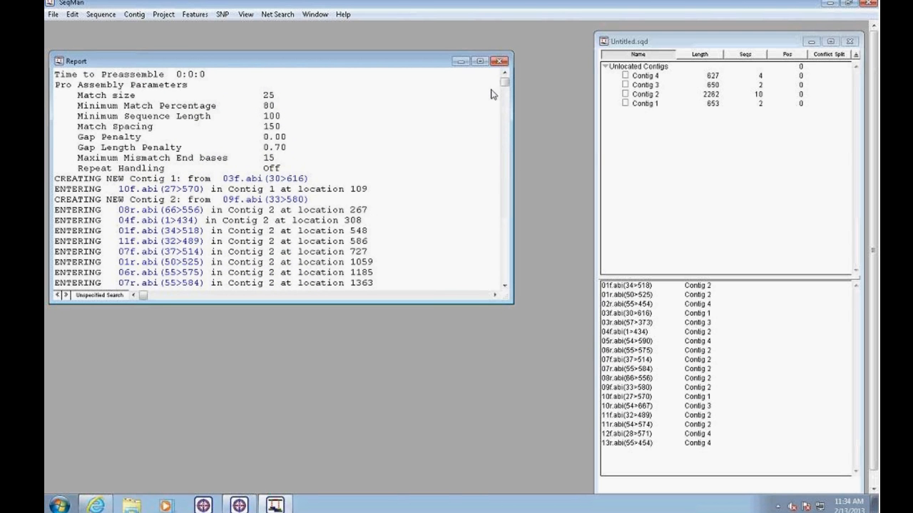
{"action": "left_click_drag", "start_coordinate": [505, 84], "coordinate": [505, 153]}
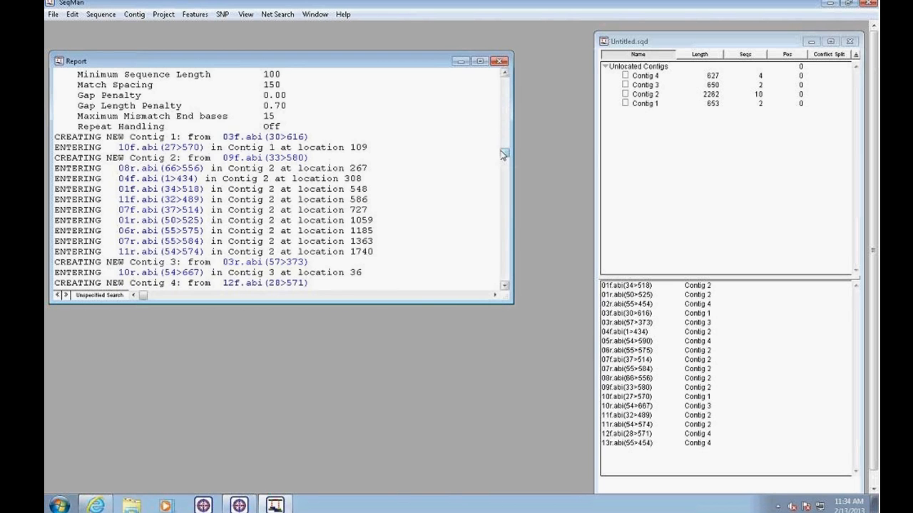
Read the assembly report to its end, then sort the project's contig list by length with the longest contig first.
{"action": "left_click_drag", "start_coordinate": [505, 153], "coordinate": [495, 278]}
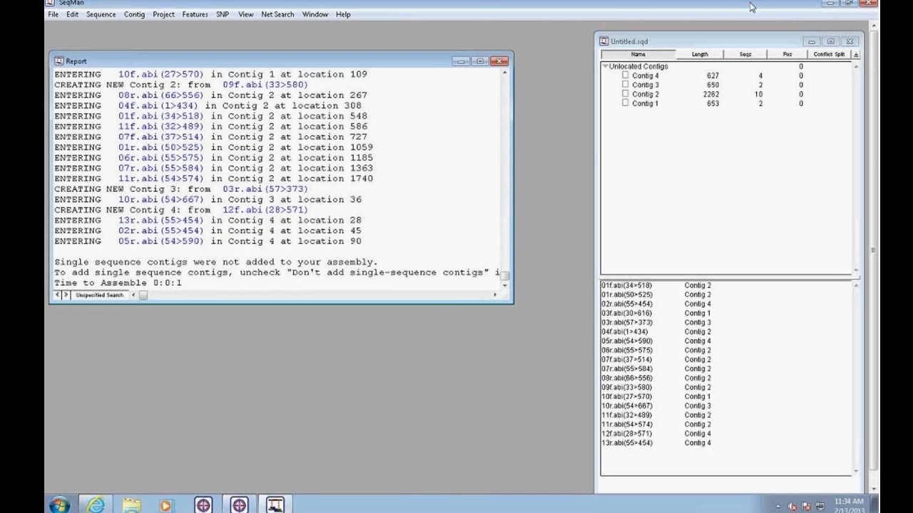
{"action": "left_click", "coordinate": [678, 45]}
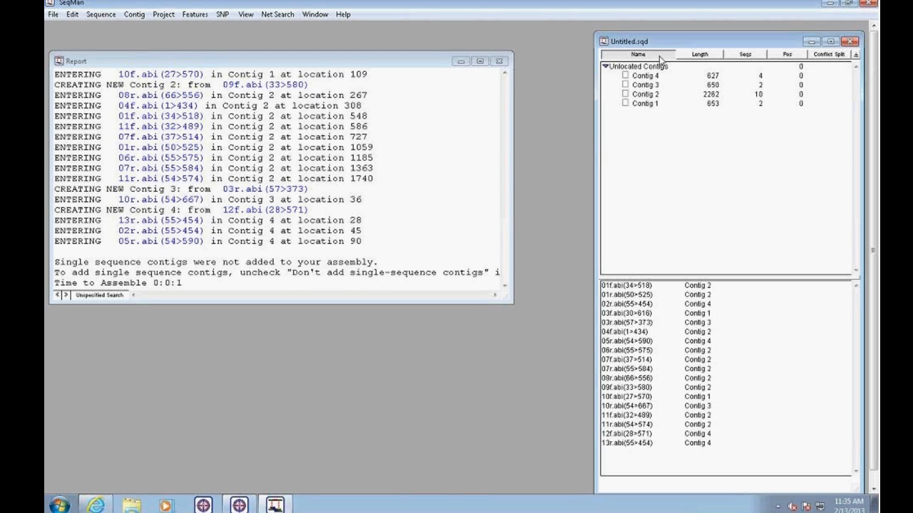
{"action": "left_click", "coordinate": [656, 56]}
{"action": "left_click", "coordinate": [716, 57]}
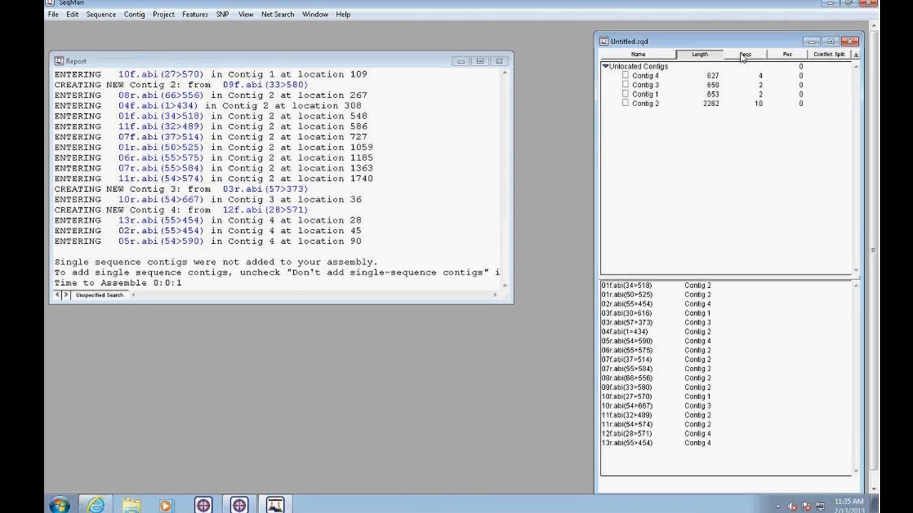
{"action": "left_click", "coordinate": [743, 57]}
{"action": "left_click_drag", "start_coordinate": [743, 56], "coordinate": [703, 61]}
{"action": "left_click", "coordinate": [703, 57]}
Open the alignment of Contig 2 in an enlarged window and go to the region around position 400.
{"action": "left_click", "coordinate": [697, 76]}
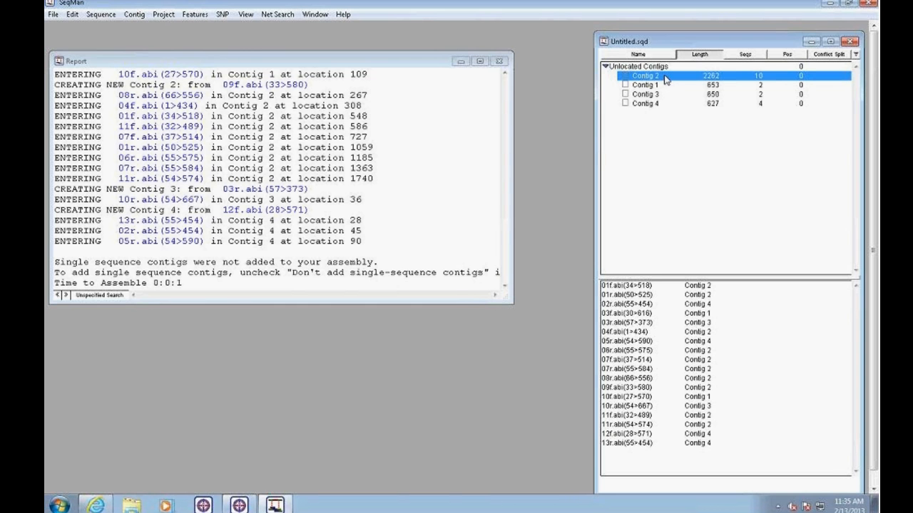
{"action": "double_click", "coordinate": [665, 80]}
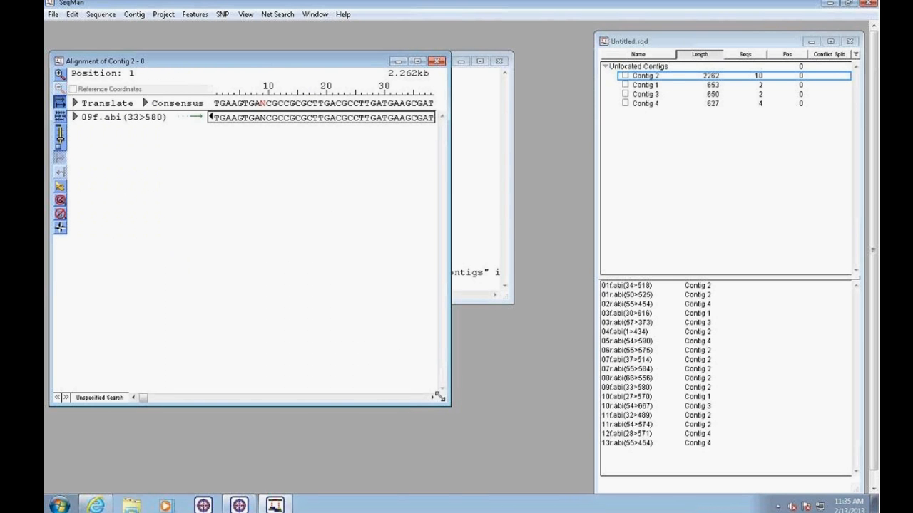
{"action": "left_click_drag", "start_coordinate": [438, 397], "coordinate": [534, 289]}
{"action": "left_click_drag", "start_coordinate": [271, 64], "coordinate": [275, 53]}
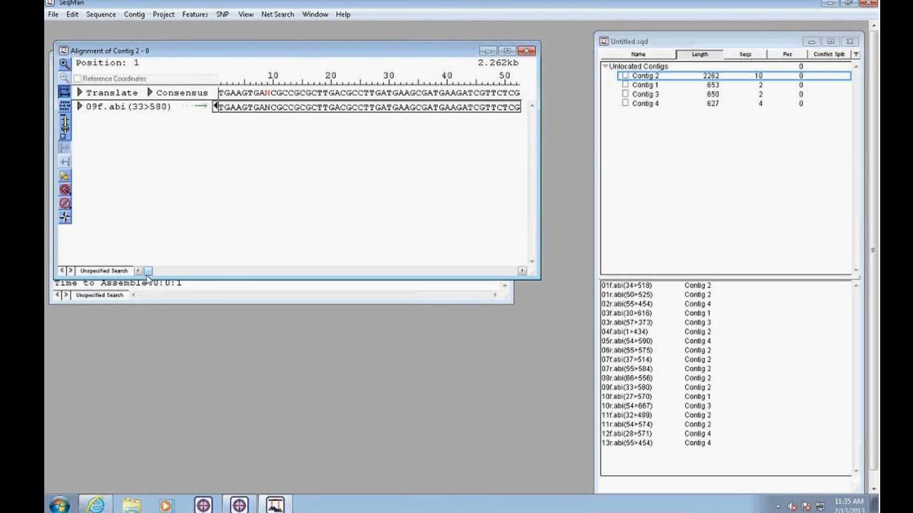
{"action": "left_click_drag", "start_coordinate": [146, 278], "coordinate": [159, 247]}
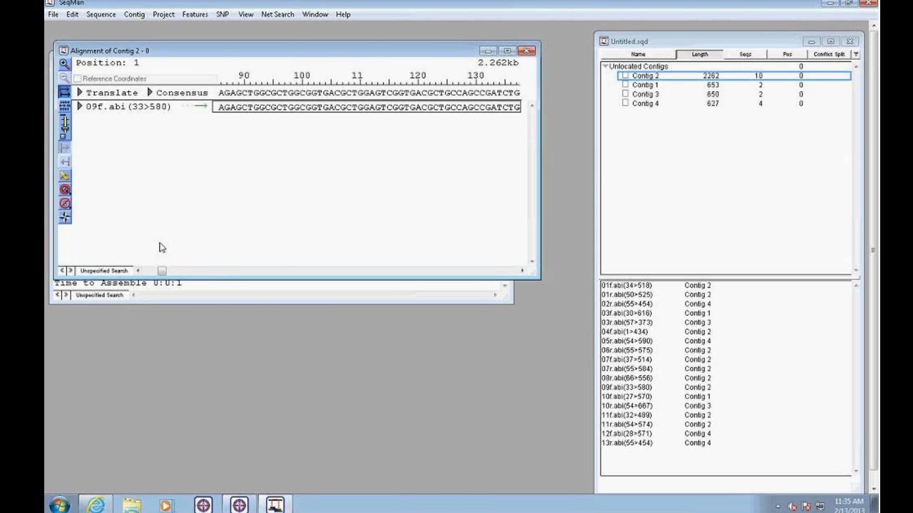
{"action": "left_click_drag", "start_coordinate": [535, 274], "coordinate": [555, 333]}
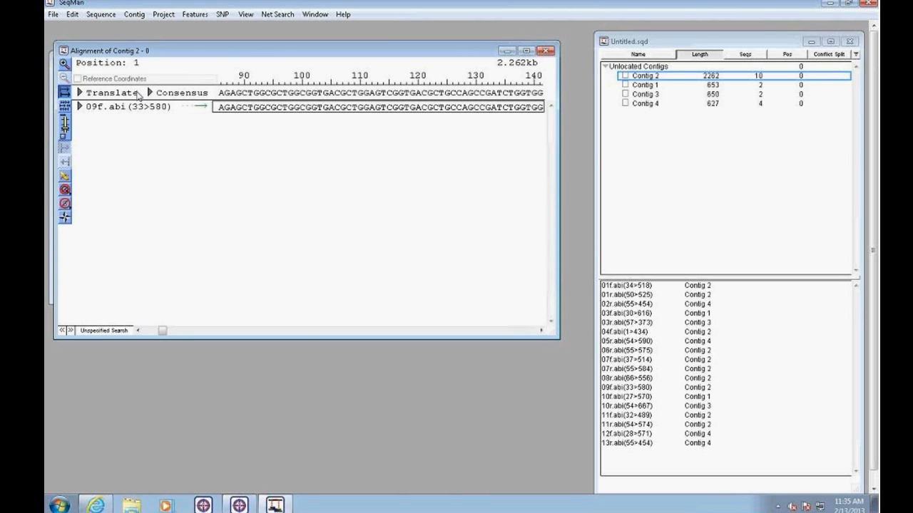
{"action": "left_click_drag", "start_coordinate": [163, 331], "coordinate": [215, 331]}
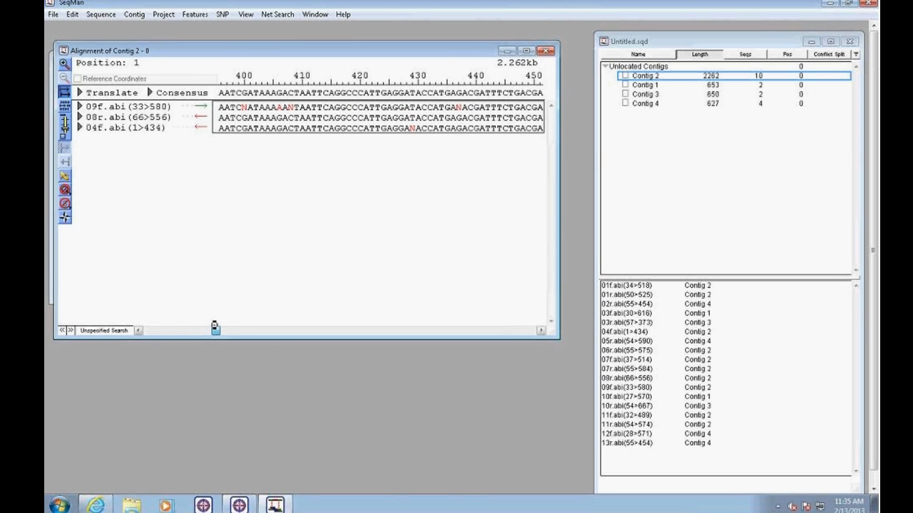
Show the trace data for all reads in the Contig 2 alignment at once and look over positions 305 to 575.
{"action": "left_click", "coordinate": [79, 108]}
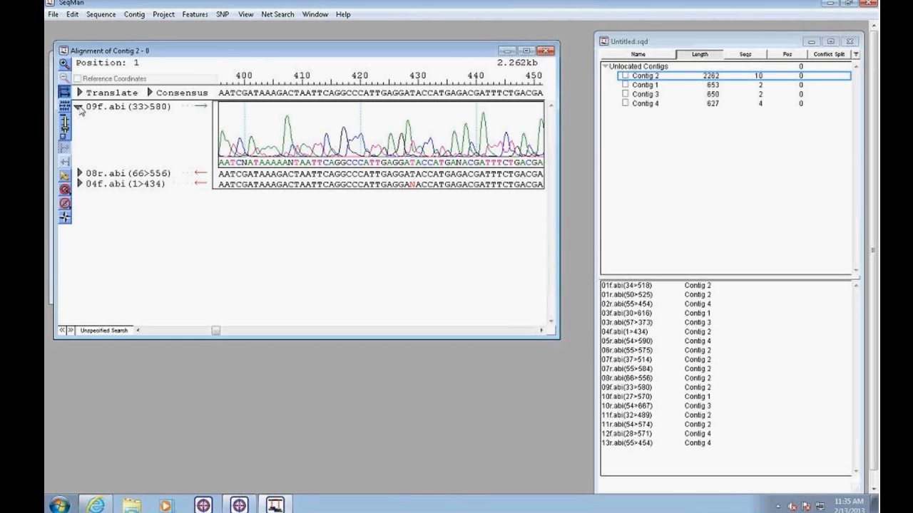
{"action": "left_click", "coordinate": [79, 108]}
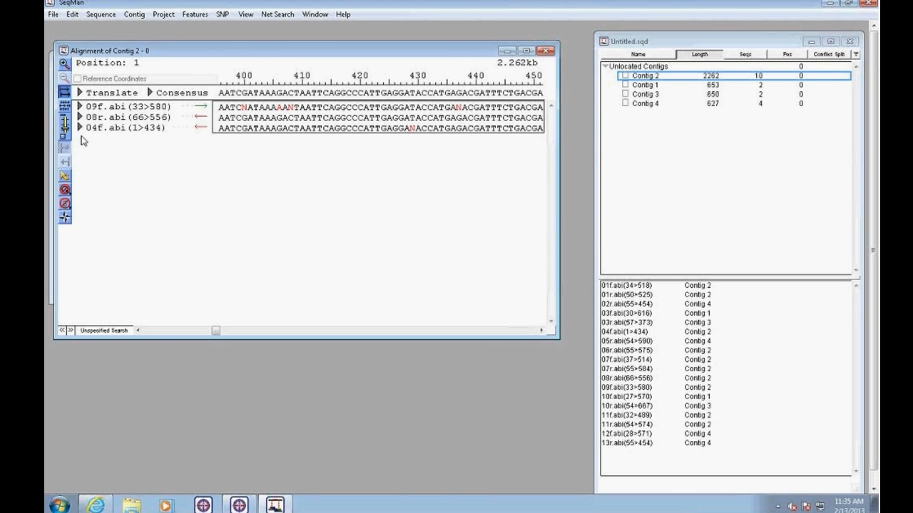
{"action": "left_click", "coordinate": [80, 117], "text": "alt"}
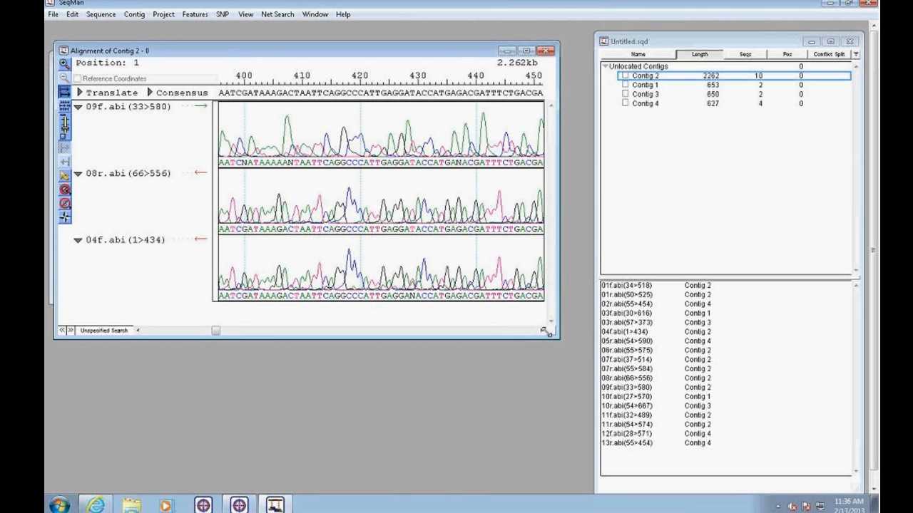
{"action": "left_click_drag", "start_coordinate": [541, 331], "coordinate": [542, 331]}
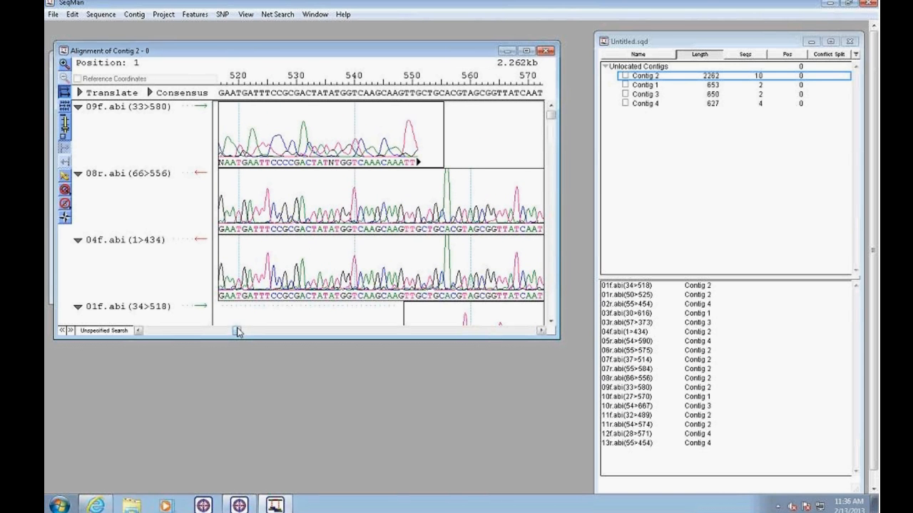
{"action": "left_click_drag", "start_coordinate": [238, 332], "coordinate": [200, 331]}
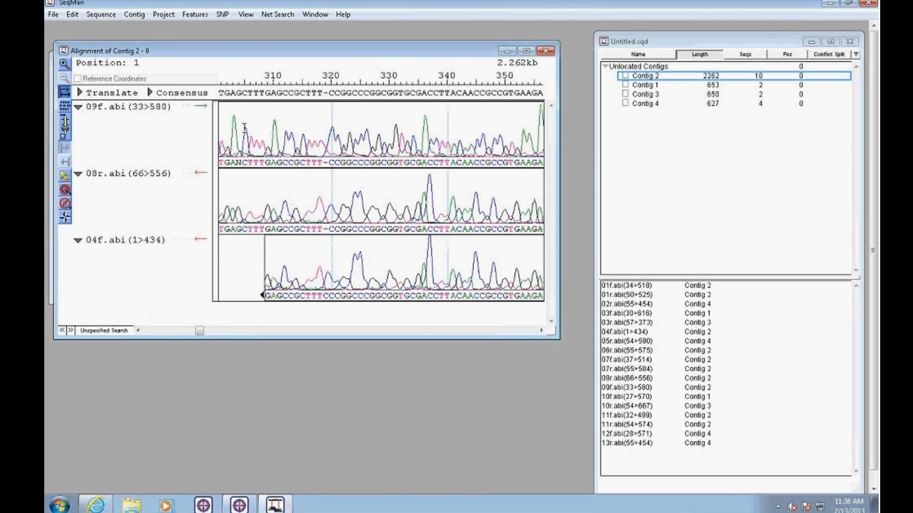
Expand the consensus into its Trace and Majority rows and select the conflicting consensus base at position 368.
{"action": "left_click", "coordinate": [150, 93]}
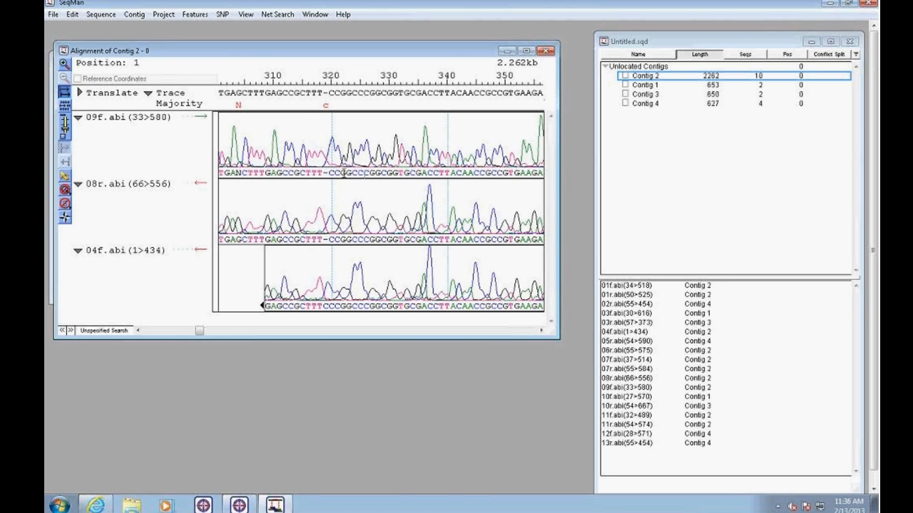
{"action": "left_click", "coordinate": [541, 331]}
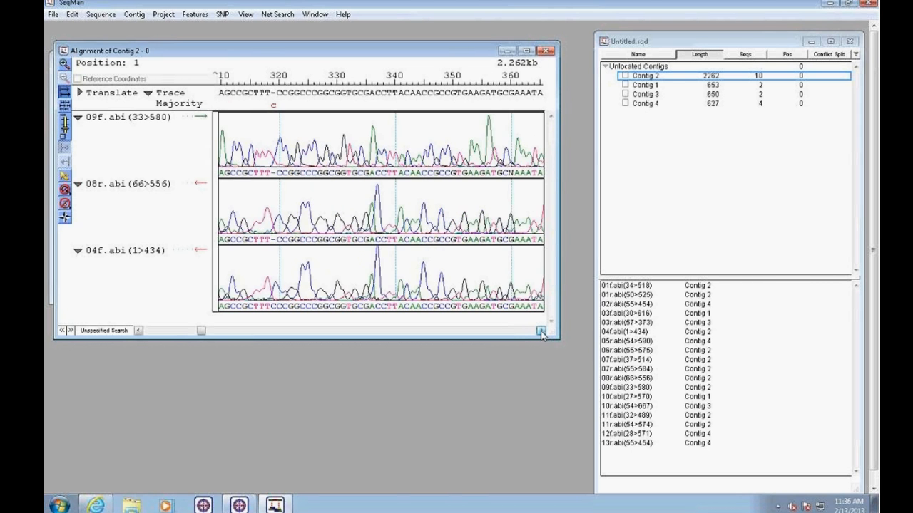
{"action": "left_click_drag", "start_coordinate": [541, 331], "coordinate": [541, 331]}
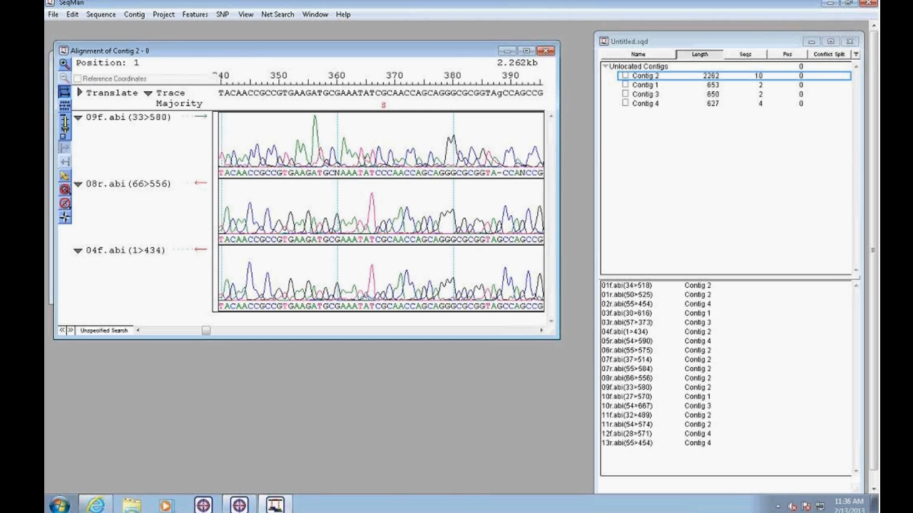
{"action": "left_click", "coordinate": [384, 93]}
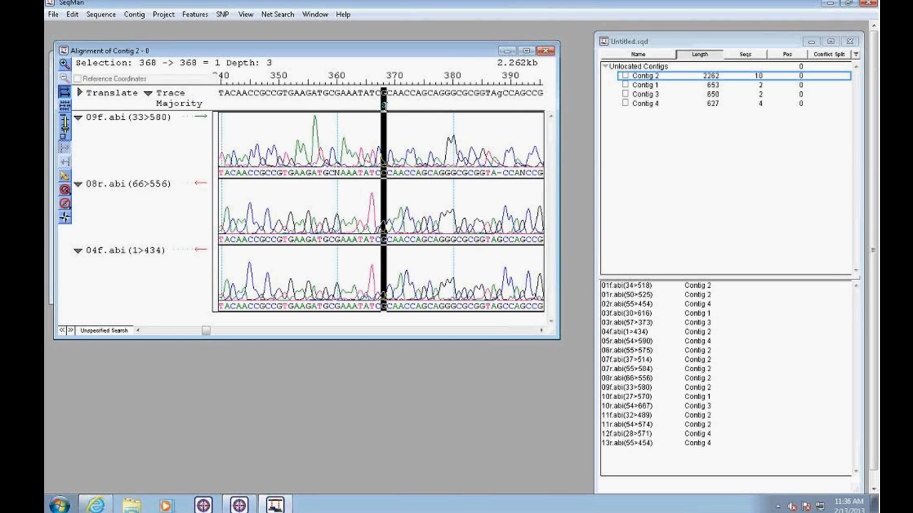
{"action": "left_click", "coordinate": [386, 93]}
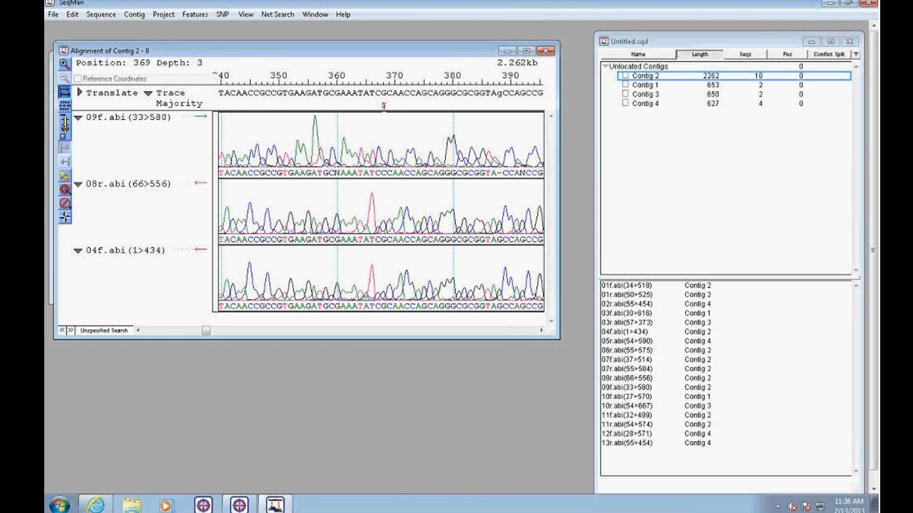
{"action": "left_click", "coordinate": [384, 107]}
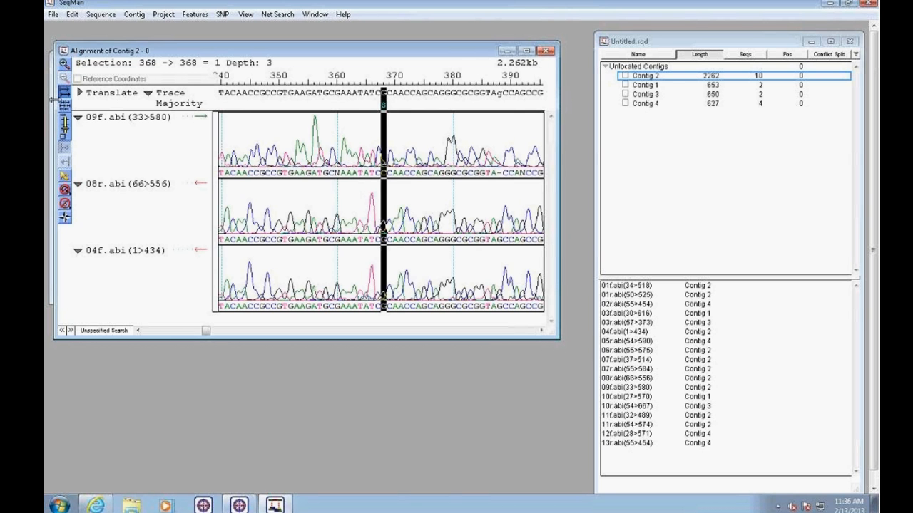
Magnify the traces around position 368 to the maximum horizontal scale and enlarge the alignment window.
{"action": "left_click", "coordinate": [63, 63]}
{"action": "left_click", "coordinate": [63, 62]}
{"action": "left_click", "coordinate": [63, 63]}
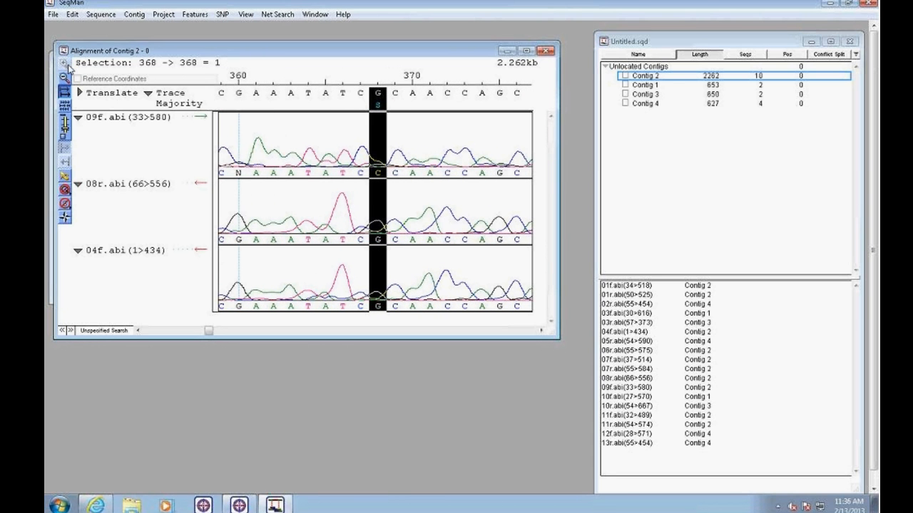
{"action": "left_click", "coordinate": [375, 153]}
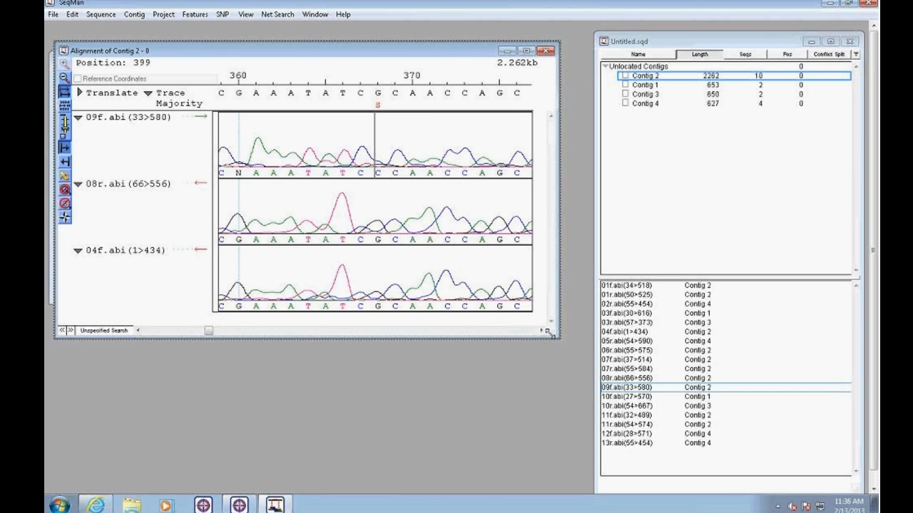
{"action": "left_click_drag", "start_coordinate": [540, 331], "coordinate": [562, 390]}
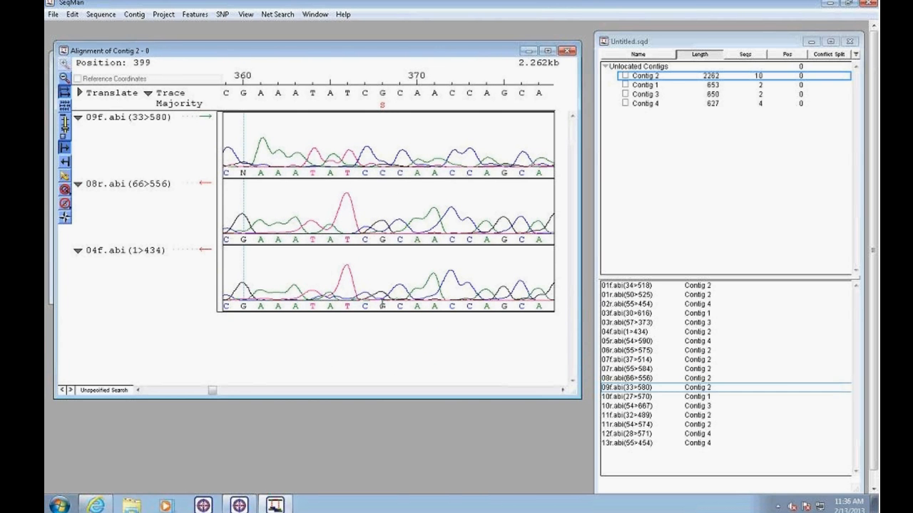
Compare the base calls and trace peaks at consensus position 368 in 04f.abi, 08r.abi and 09f.abi.
{"action": "left_click", "coordinate": [382, 306]}
{"action": "left_click_drag", "start_coordinate": [387, 305], "coordinate": [390, 305]}
{"action": "mouse_move", "coordinate": [380, 241]}
{"action": "left_mouse_down"}
{"action": "mouse_move", "coordinate": [388, 240]}
{"action": "mouse_move", "coordinate": [378, 240]}
{"action": "left_mouse_up"}
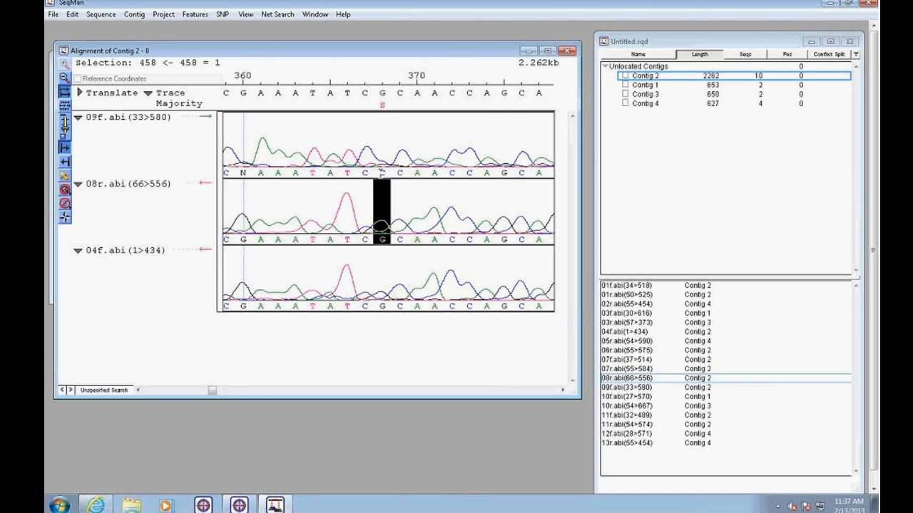
{"action": "left_click", "coordinate": [381, 171]}
{"action": "left_click_drag", "start_coordinate": [382, 172], "coordinate": [384, 171]}
{"action": "left_click", "coordinate": [381, 171]}
{"action": "left_click", "coordinate": [382, 171]}
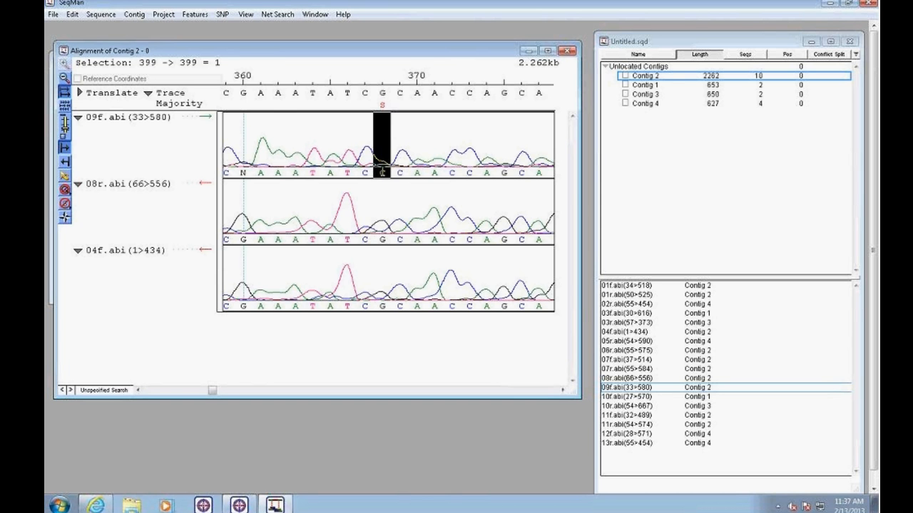
{"action": "left_click", "coordinate": [381, 171]}
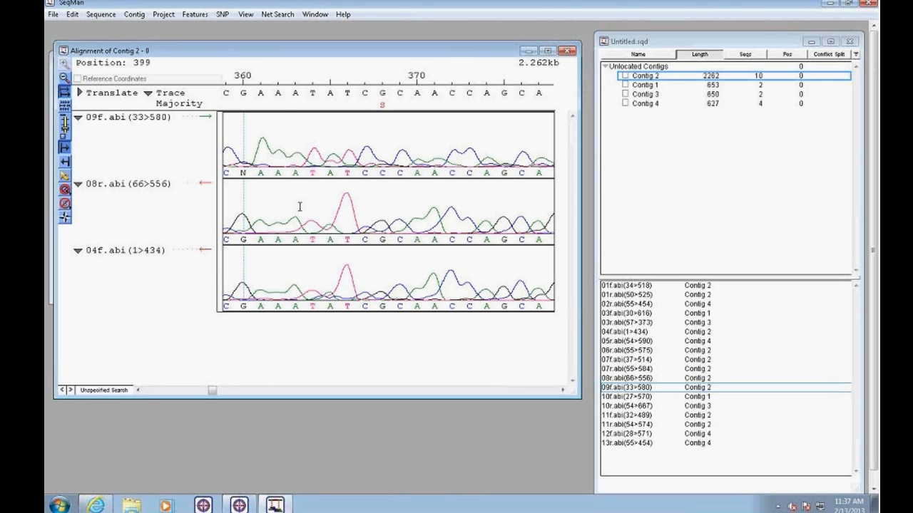
Compare the conflicting base at consensus position 406 in 09f.abi, 08r.abi and 04f.abi with the consensus call.
{"action": "left_click", "coordinate": [562, 391]}
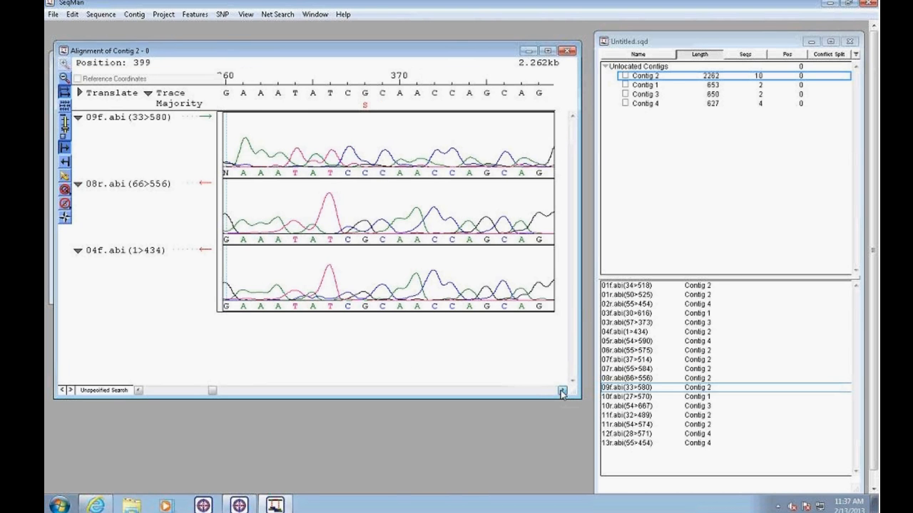
{"action": "left_click", "coordinate": [562, 390]}
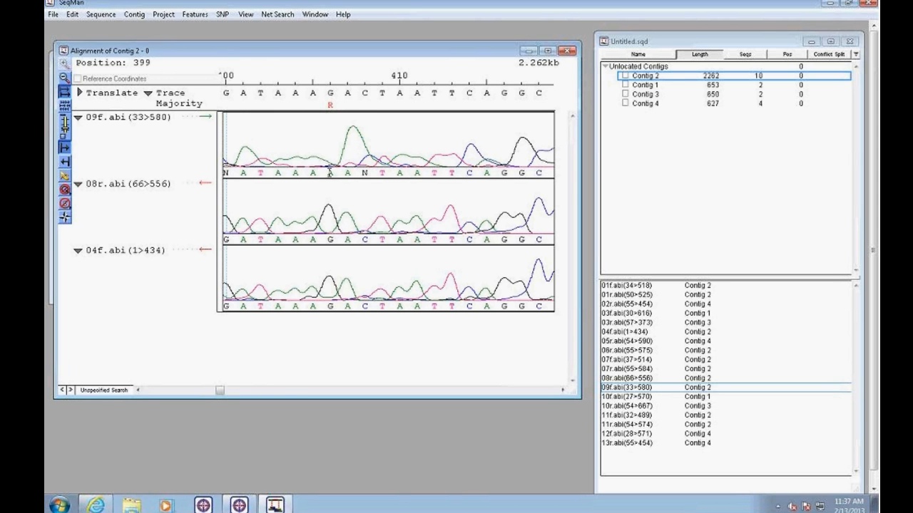
{"action": "left_click", "coordinate": [331, 173]}
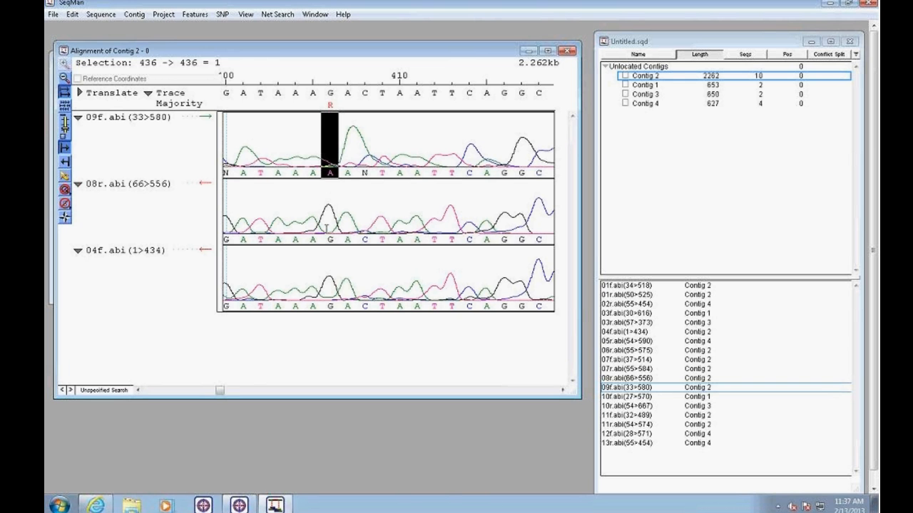
{"action": "left_click", "coordinate": [330, 239]}
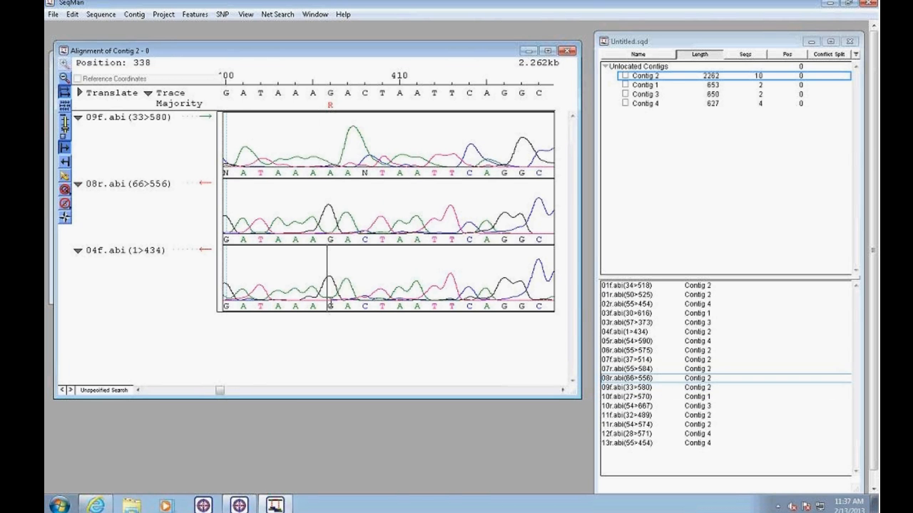
{"action": "left_click", "coordinate": [331, 263]}
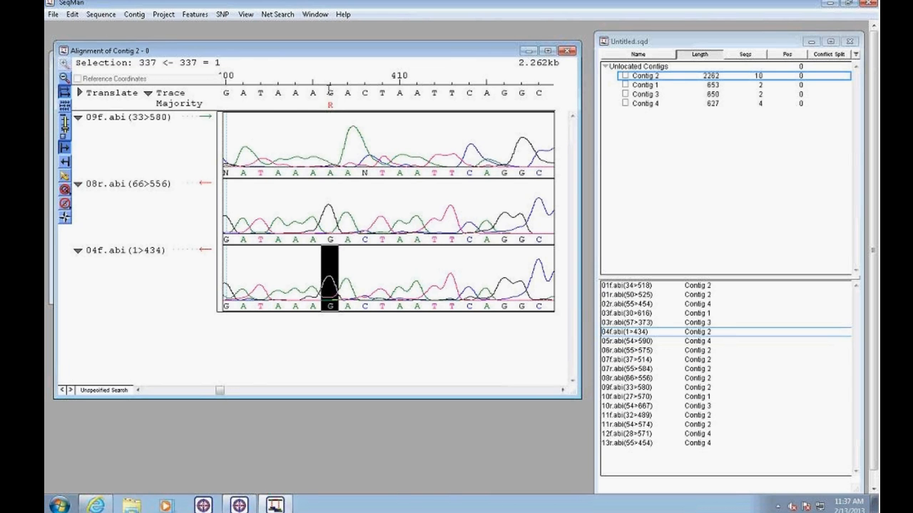
{"action": "left_click", "coordinate": [330, 93]}
Examine the conflicts and gaps between positions 720 and 735 of Contig 2 across all the overlapping reads.
{"action": "left_click", "coordinate": [563, 391]}
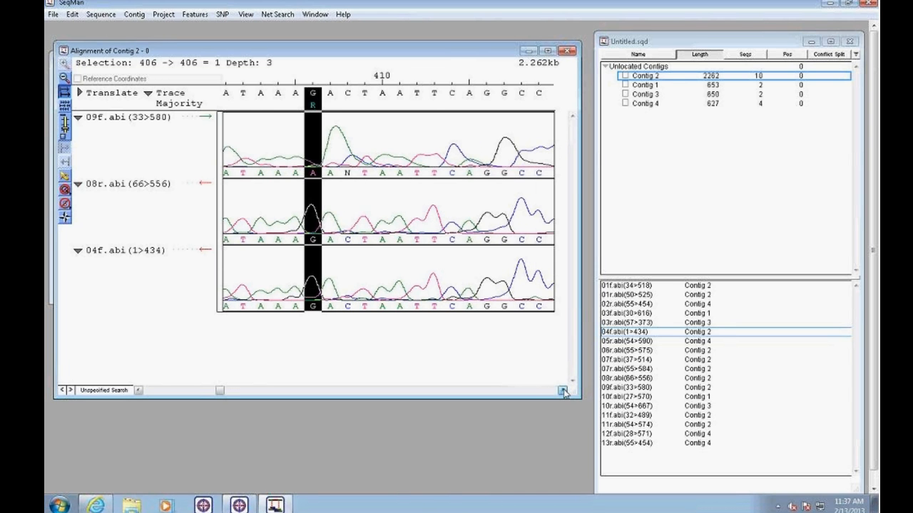
{"action": "left_click", "coordinate": [563, 391]}
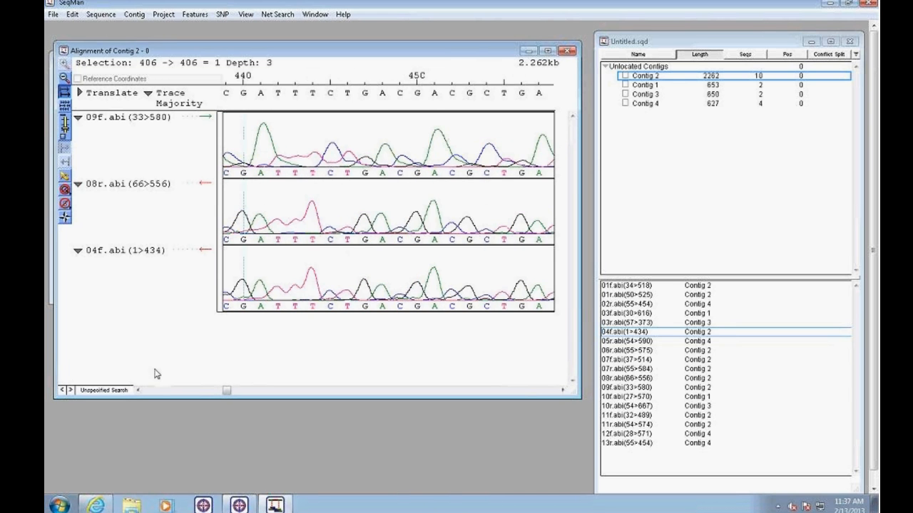
{"action": "left_click_drag", "start_coordinate": [226, 390], "coordinate": [276, 390]}
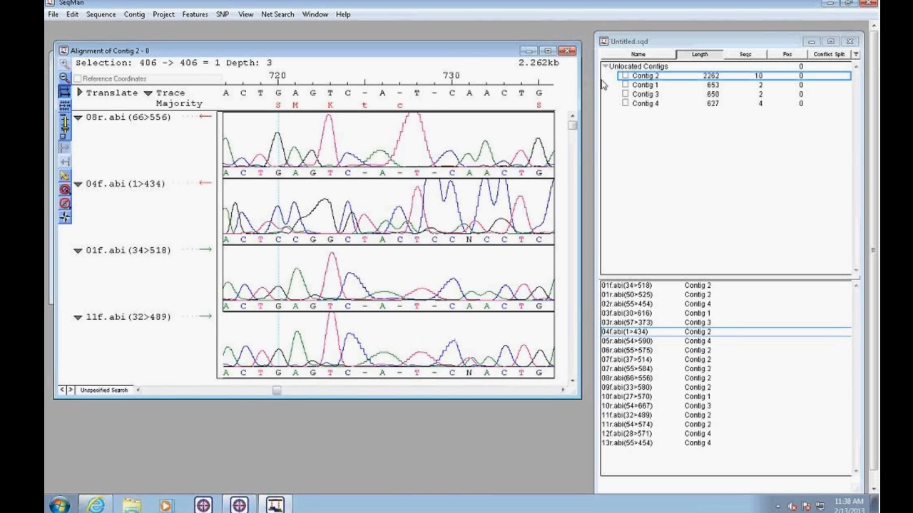
{"action": "left_click_drag", "start_coordinate": [572, 127], "coordinate": [572, 370]}
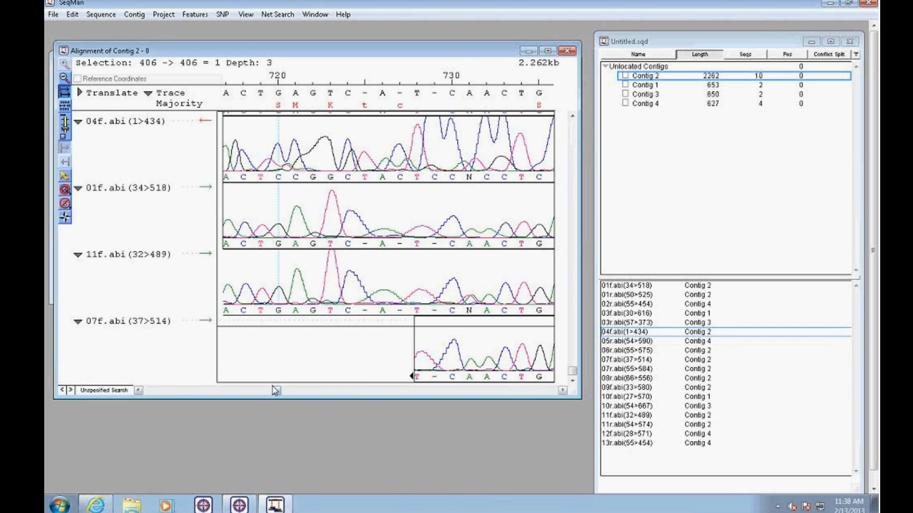
Display the individual quality scores beside the base calls and examine them in Contig 2's reads between positions 385 and 460.
{"action": "left_click_drag", "start_coordinate": [274, 390], "coordinate": [227, 390]}
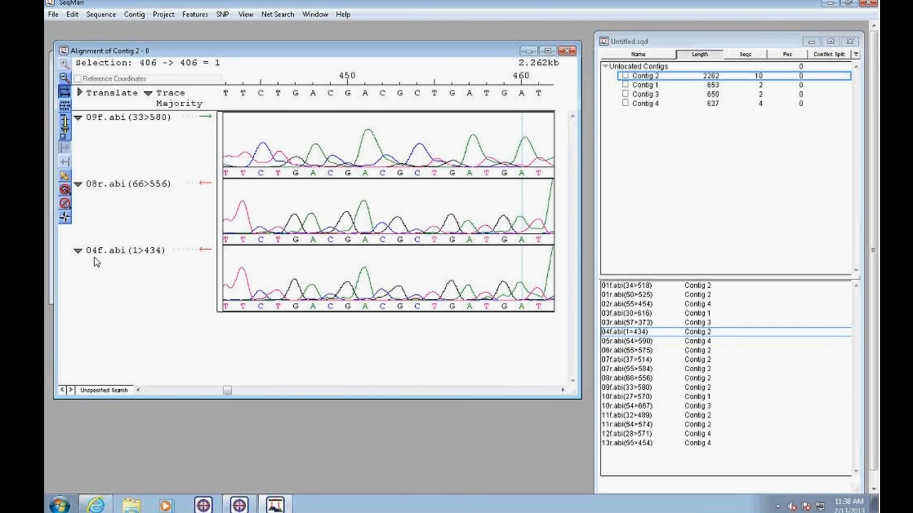
{"action": "left_click", "coordinate": [66, 192]}
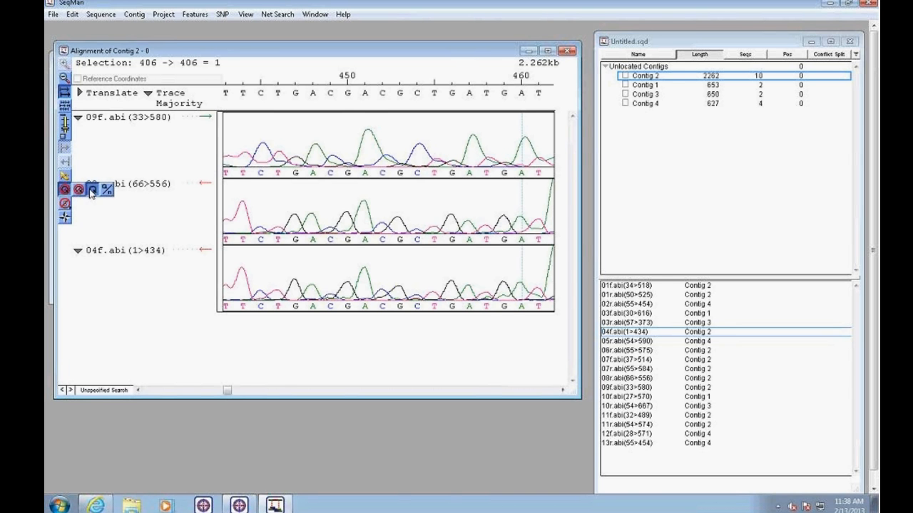
{"action": "left_click", "coordinate": [92, 190]}
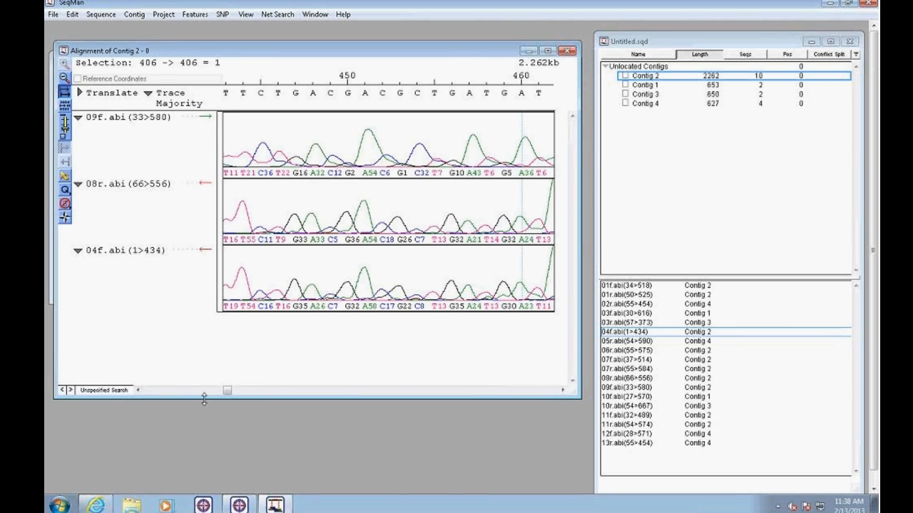
{"action": "left_click_drag", "start_coordinate": [231, 391], "coordinate": [217, 391]}
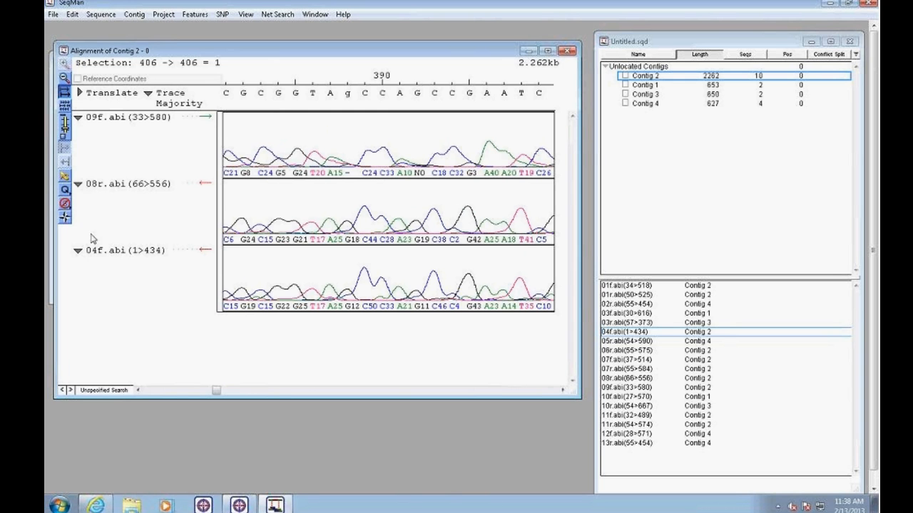
Display averaged quality scores beside the base calls and examine them around positions 350 to 400 of Contig 2.
{"action": "left_click", "coordinate": [67, 191]}
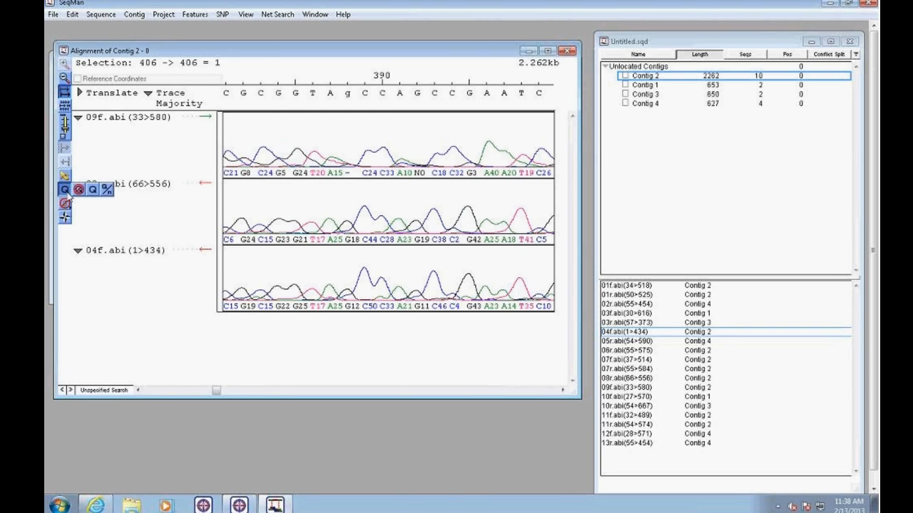
{"action": "left_click", "coordinate": [108, 194]}
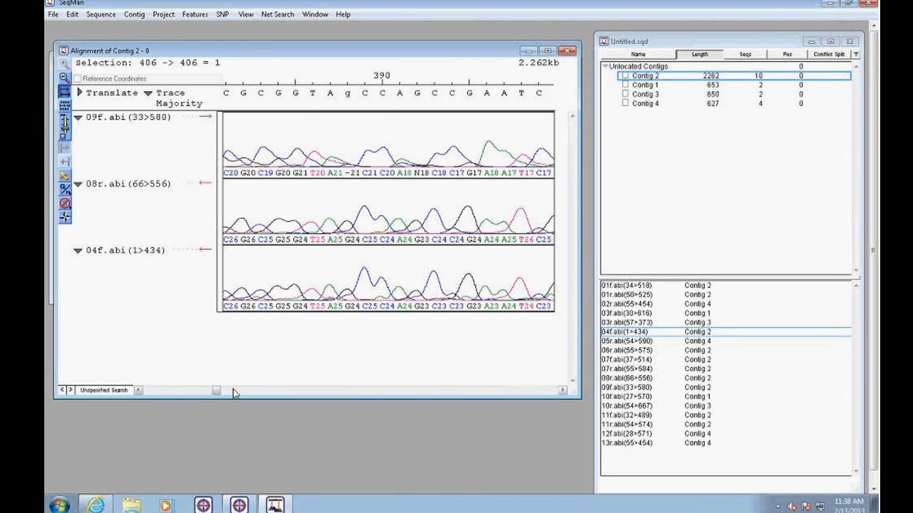
{"action": "mouse_move", "coordinate": [220, 392]}
{"action": "left_mouse_down"}
{"action": "mouse_move", "coordinate": [202, 391]}
{"action": "mouse_move", "coordinate": [211, 392]}
{"action": "left_mouse_up"}
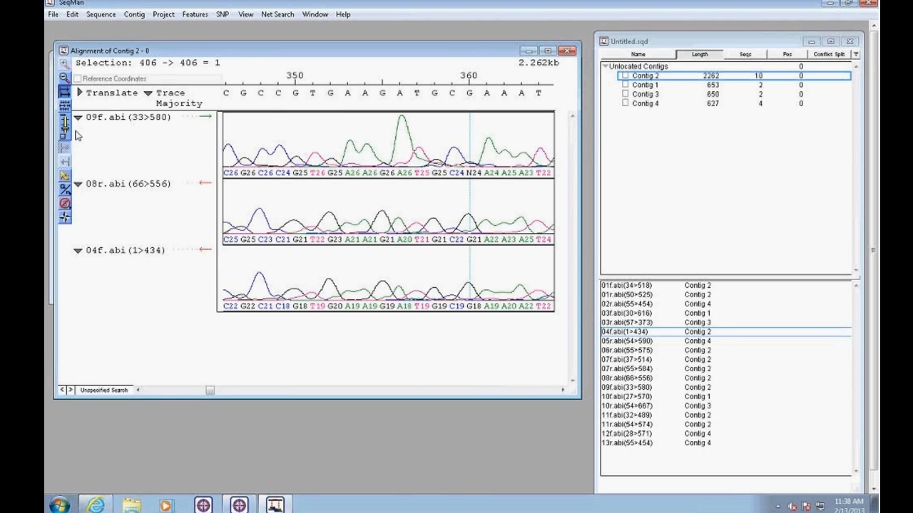
Hide the quality scores and collapse the traces of 09f.abi, 08r.abi and 04f.abi, with the alignment zoomed out.
{"action": "left_click", "coordinate": [65, 188]}
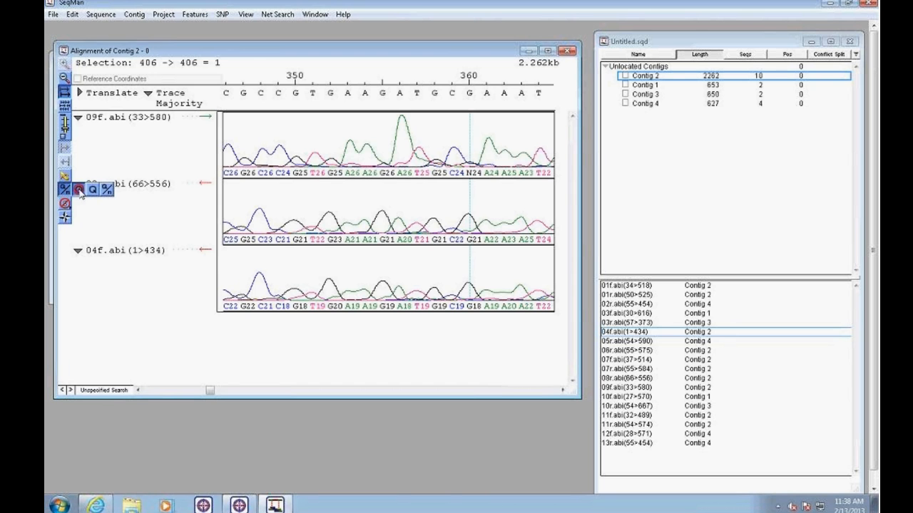
{"action": "left_click", "coordinate": [79, 189]}
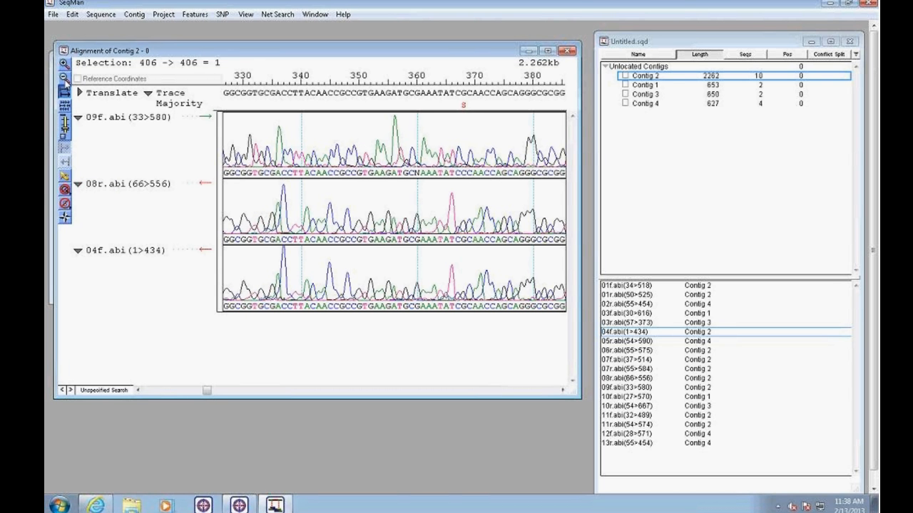
{"action": "left_click", "coordinate": [79, 119]}
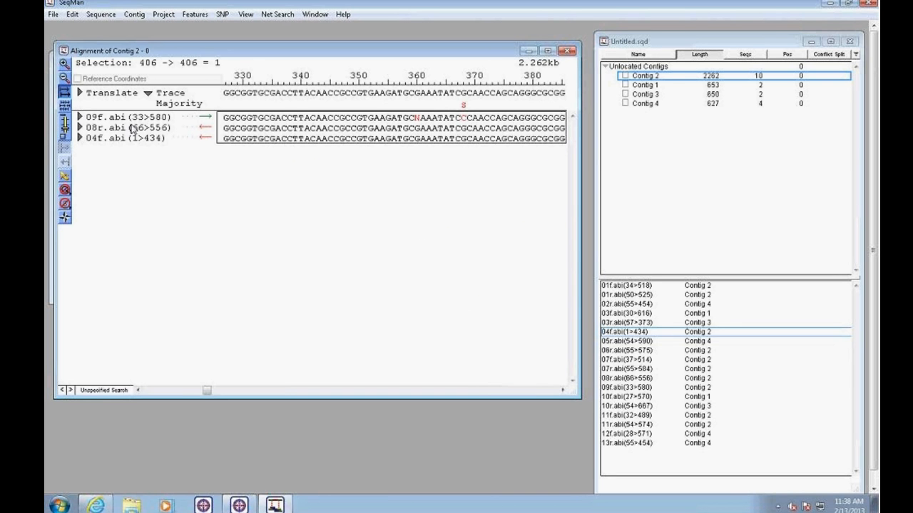
Hide the read names in the Contig 2 alignment and shrink the height of its window.
{"action": "left_click", "coordinate": [65, 104]}
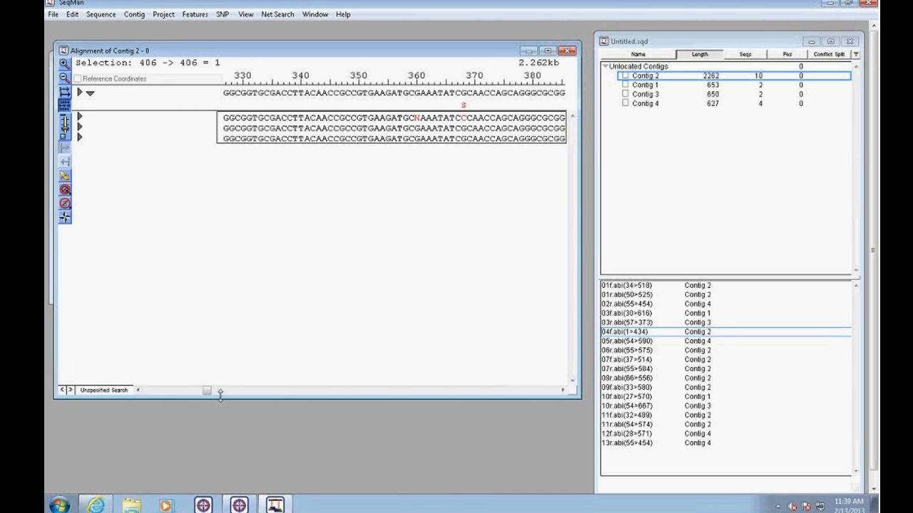
{"action": "left_click_drag", "start_coordinate": [220, 394], "coordinate": [178, 377]}
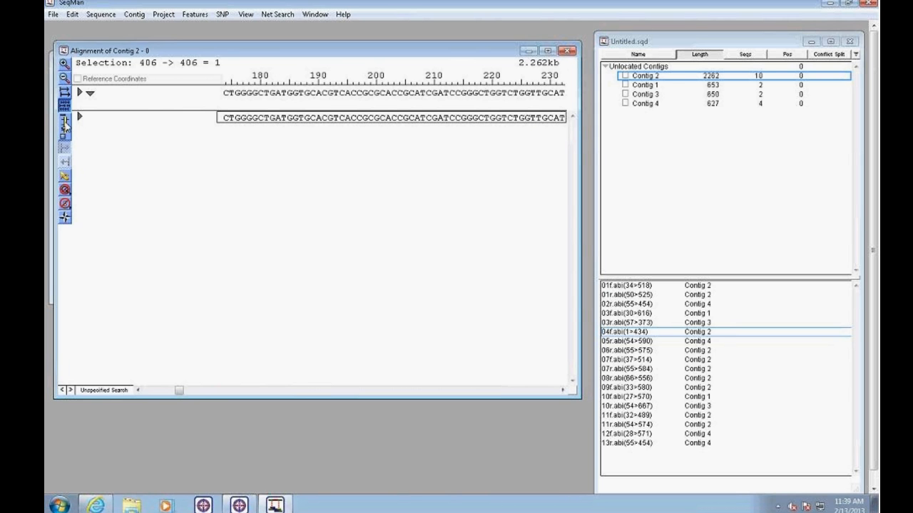
{"action": "left_click", "coordinate": [65, 124]}
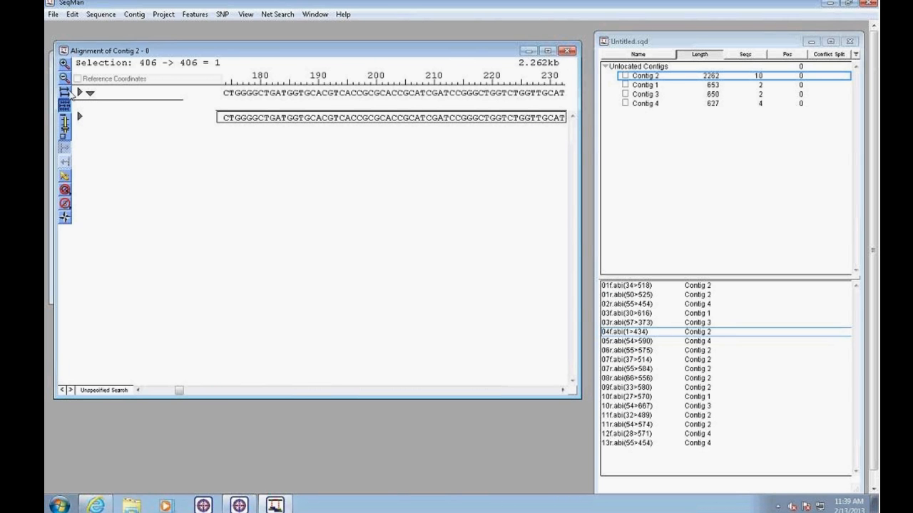
{"action": "left_click_drag", "start_coordinate": [125, 44], "coordinate": [126, 40]}
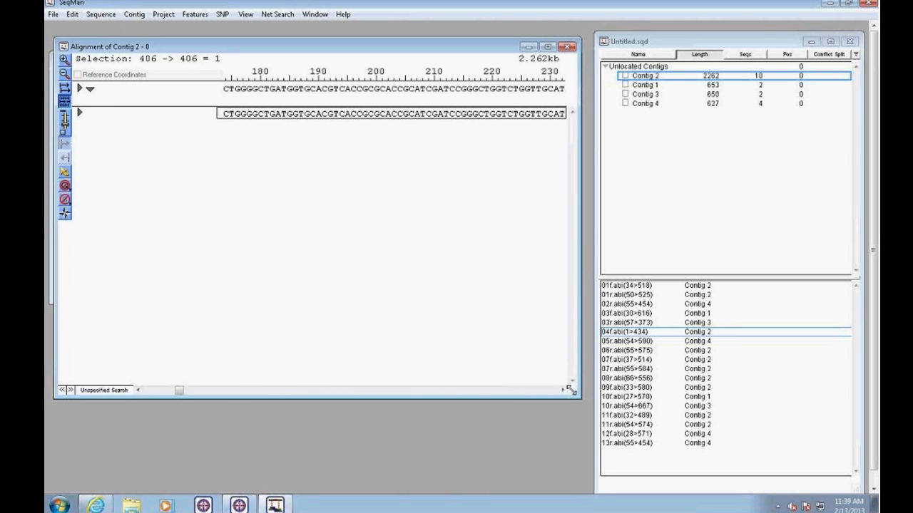
{"action": "left_click_drag", "start_coordinate": [572, 391], "coordinate": [579, 243]}
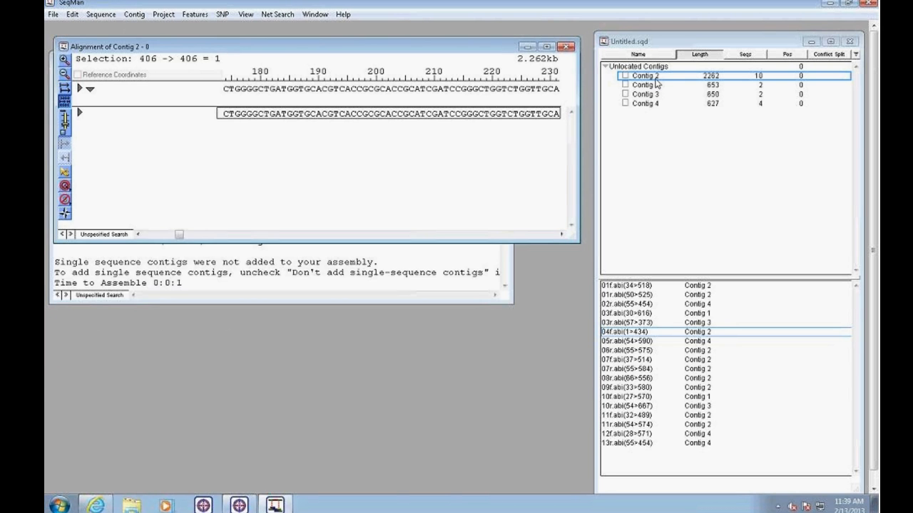
Open the strategy view for Contig 2.
{"action": "left_click", "coordinate": [663, 77]}
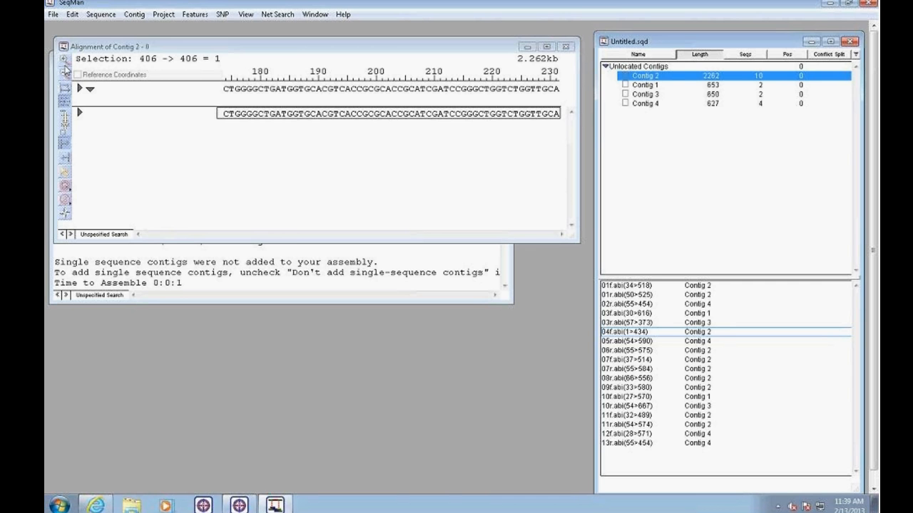
{"action": "left_click", "coordinate": [163, 15]}
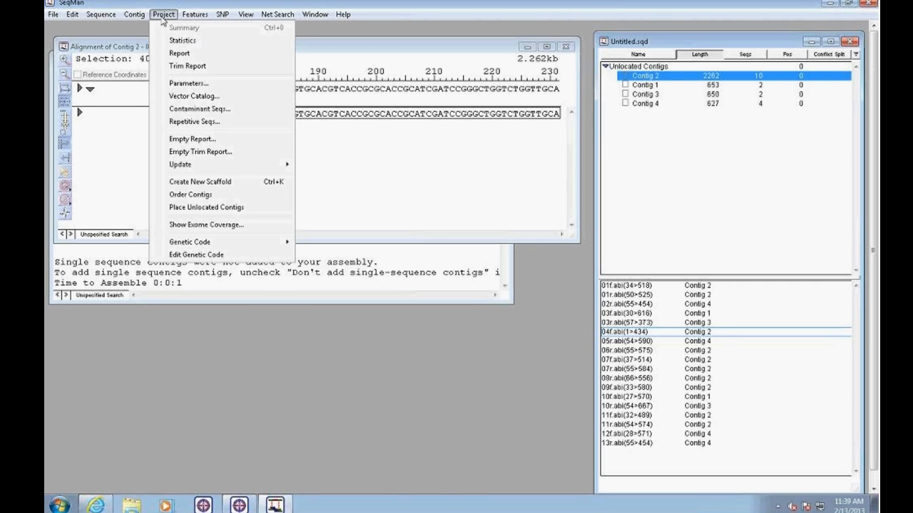
{"action": "mouse_move", "coordinate": [139, 19]}
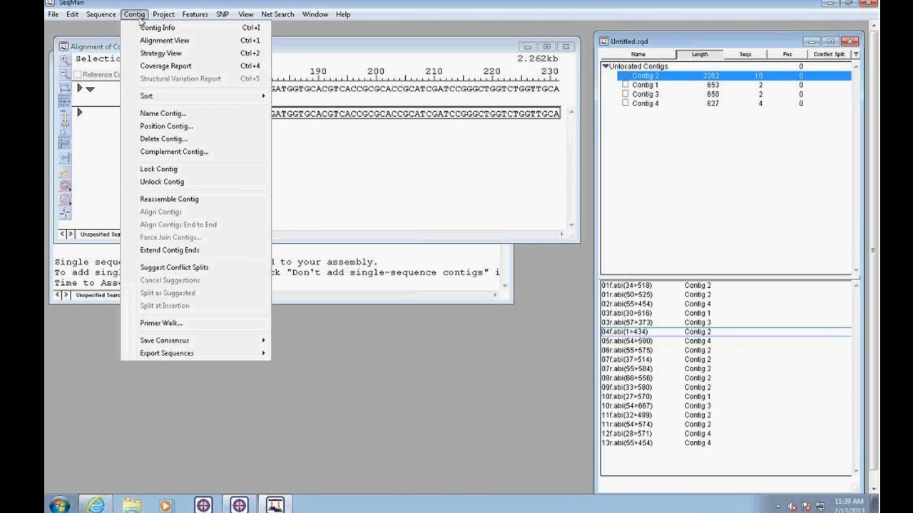
{"action": "left_click", "coordinate": [172, 55]}
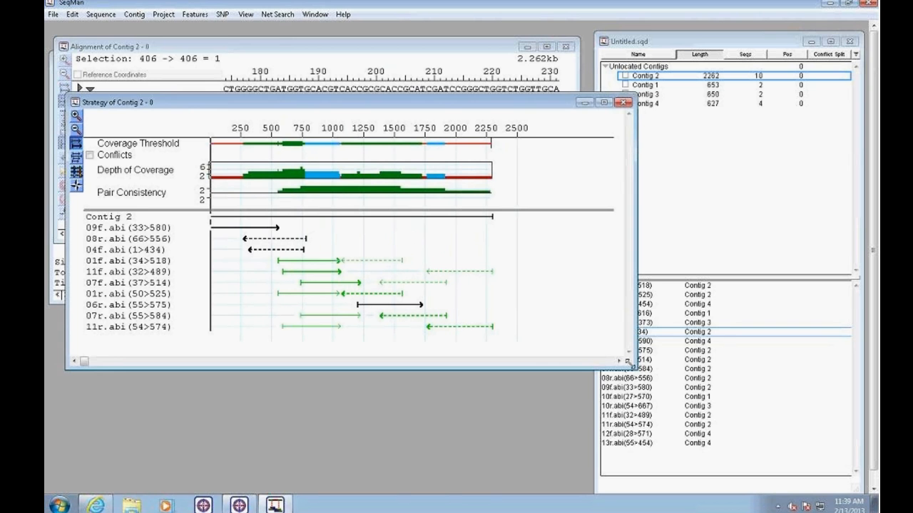
Enlarge the strategy window and heighten its coverage and pair consistency graphs to inspect them along Contig 2.
{"action": "left_click_drag", "start_coordinate": [627, 362], "coordinate": [687, 460]}
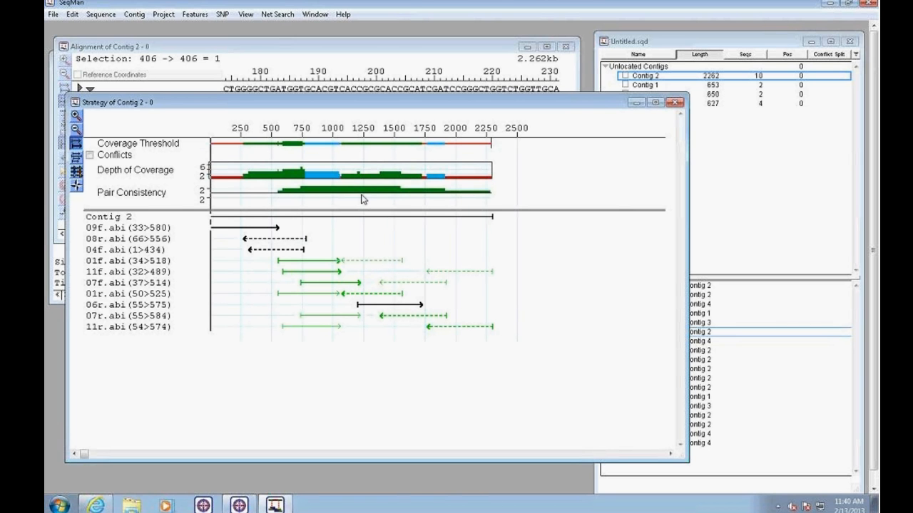
{"action": "left_click_drag", "start_coordinate": [347, 211], "coordinate": [349, 244]}
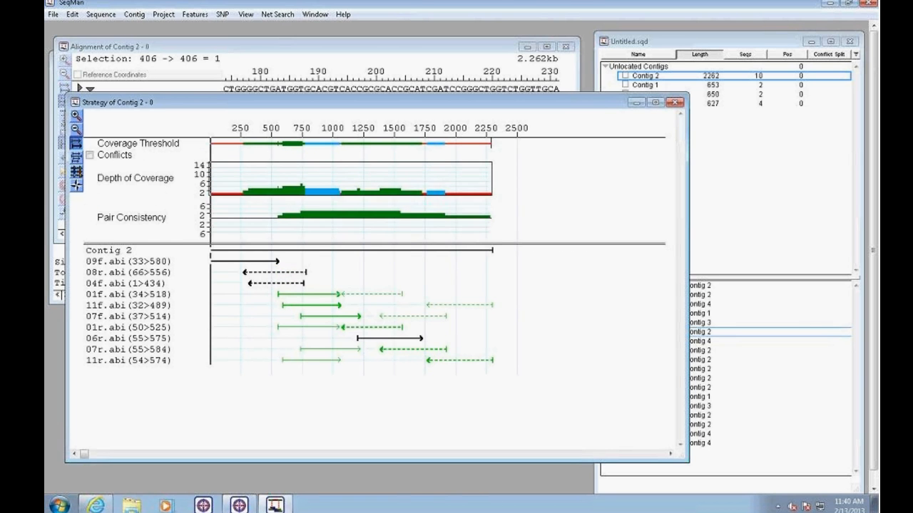
{"action": "left_click", "coordinate": [75, 116]}
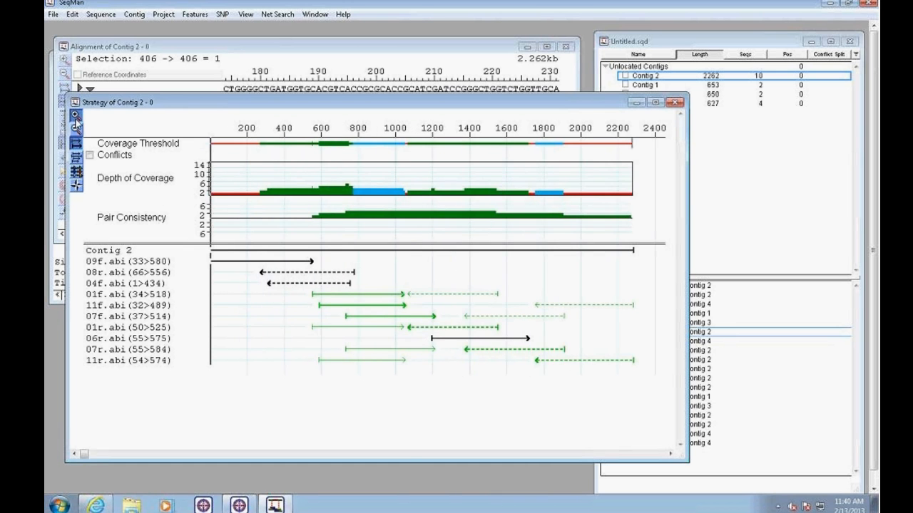
{"action": "left_click", "coordinate": [74, 116]}
{"action": "left_click", "coordinate": [75, 129]}
{"action": "left_click", "coordinate": [75, 129]}
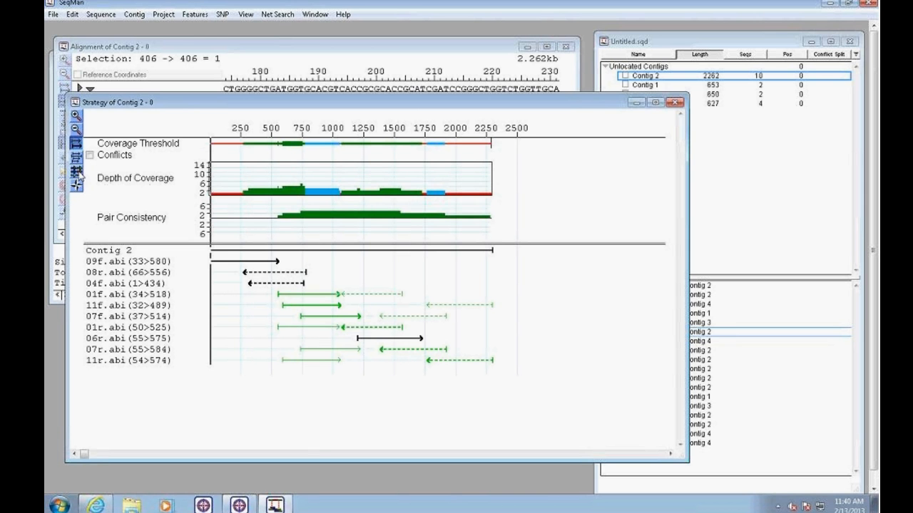
Filter the strategy view of Contig 2 to pairs only and to unpaired reads only, and restore the display of all reads.
{"action": "left_click", "coordinate": [77, 171]}
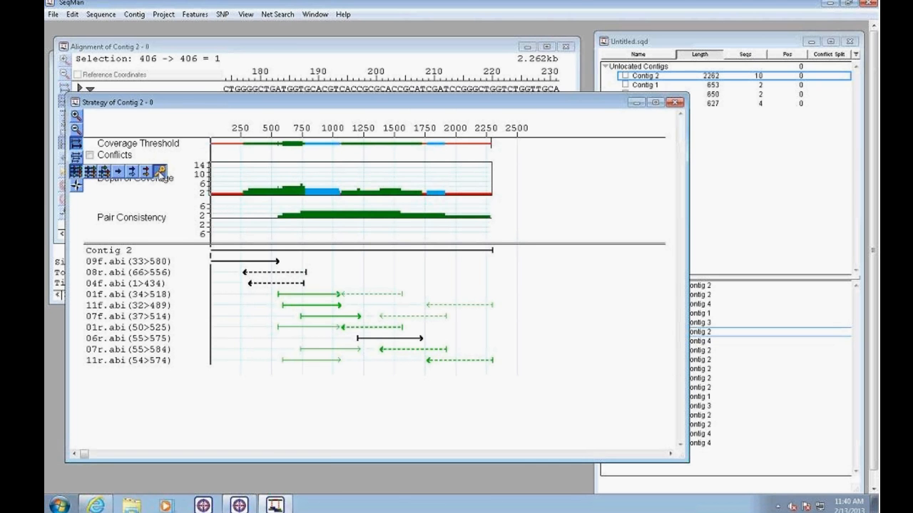
{"action": "left_click", "coordinate": [160, 172]}
{"action": "left_click_drag", "start_coordinate": [460, 371], "coordinate": [635, 175]}
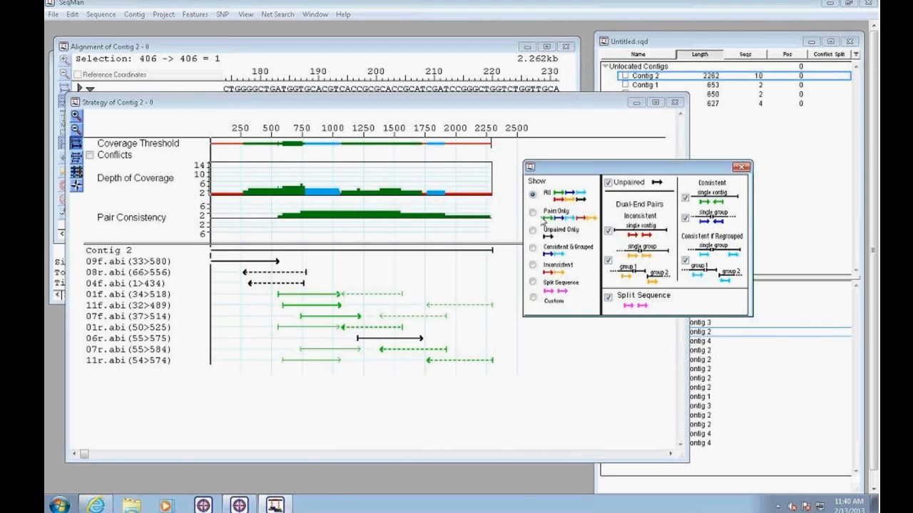
{"action": "left_click", "coordinate": [533, 213]}
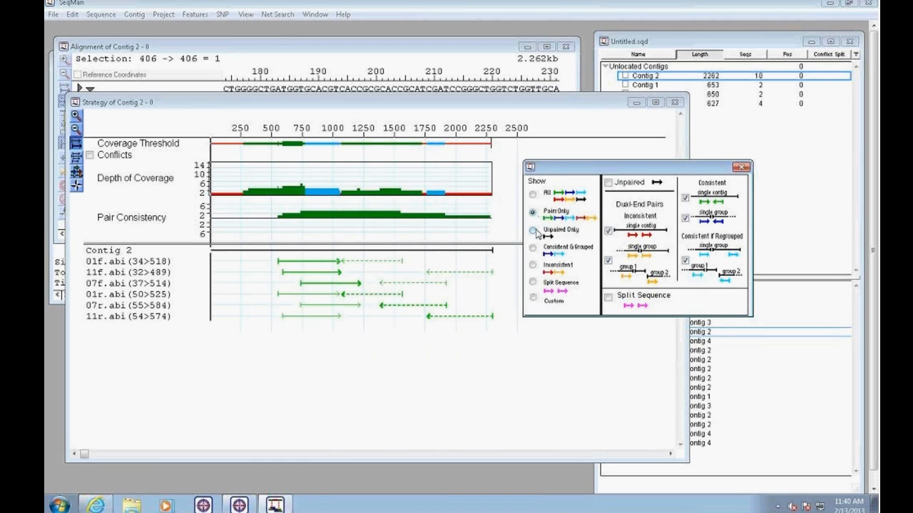
{"action": "left_click", "coordinate": [534, 230]}
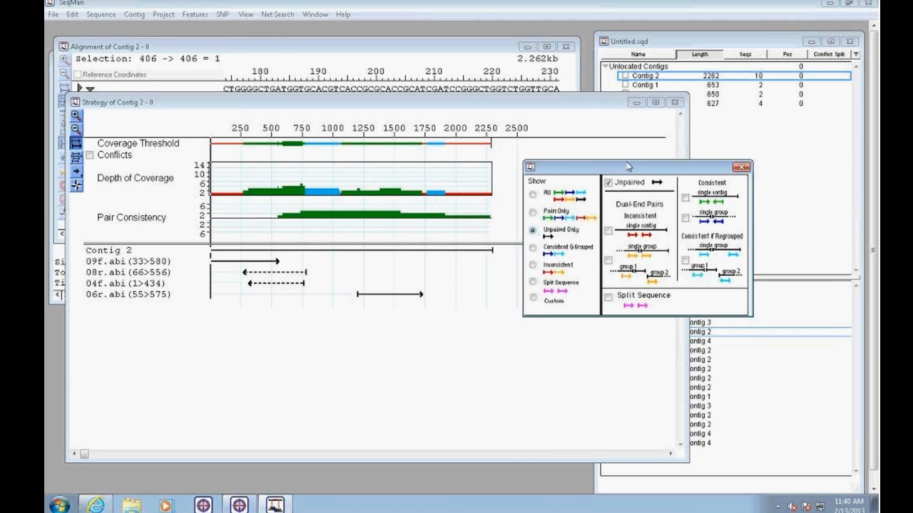
{"action": "left_click", "coordinate": [533, 195]}
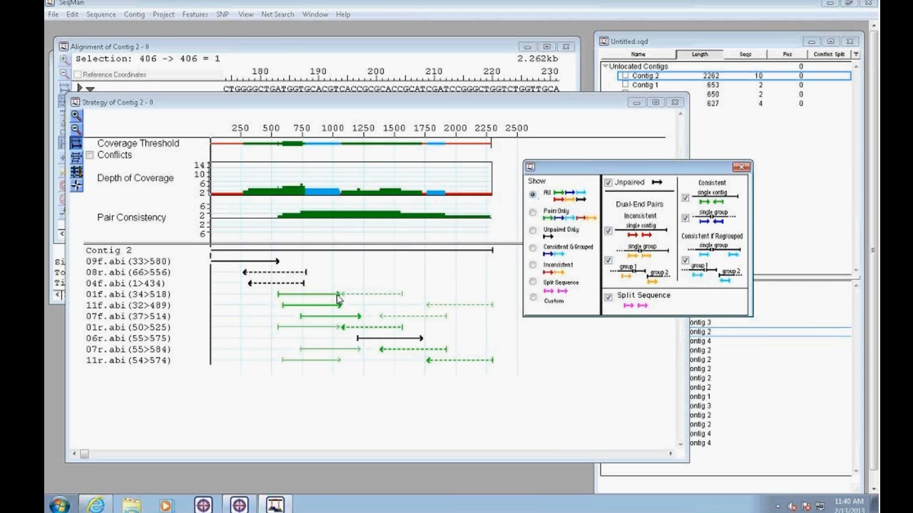
Close the strategy view of Contig 2.
{"action": "mouse_move", "coordinate": [338, 298]}
{"action": "left_click_drag", "start_coordinate": [449, 111], "coordinate": [468, 111]}
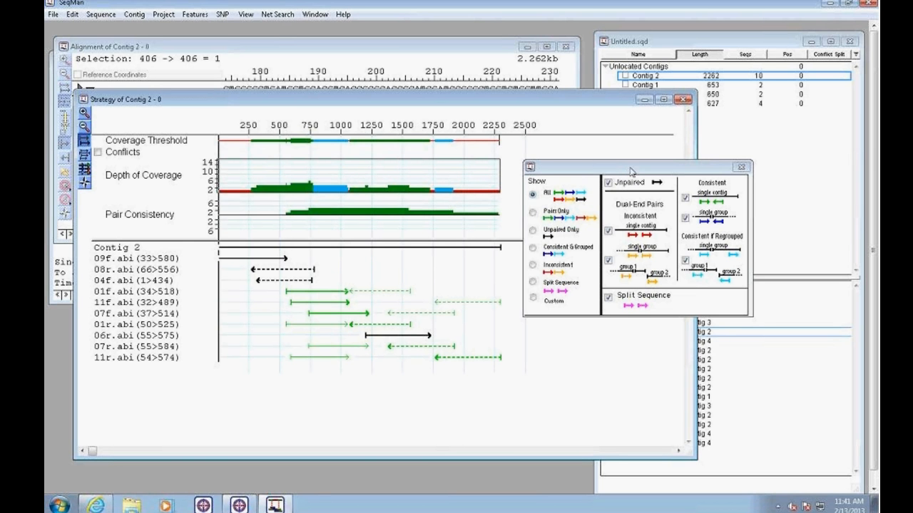
{"action": "left_click", "coordinate": [154, 16]}
{"action": "mouse_move", "coordinate": [143, 17]}
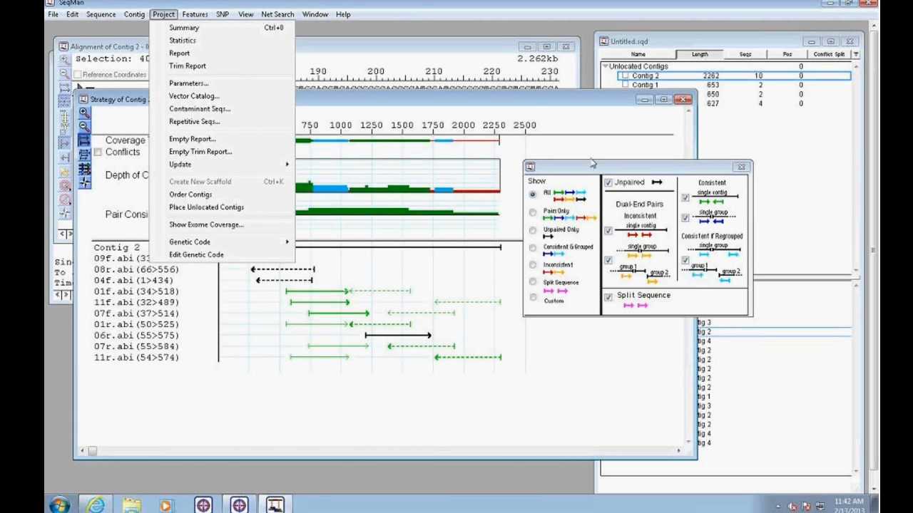
{"action": "left_click", "coordinate": [534, 107]}
{"action": "left_click_drag", "start_coordinate": [532, 104], "coordinate": [519, 122]}
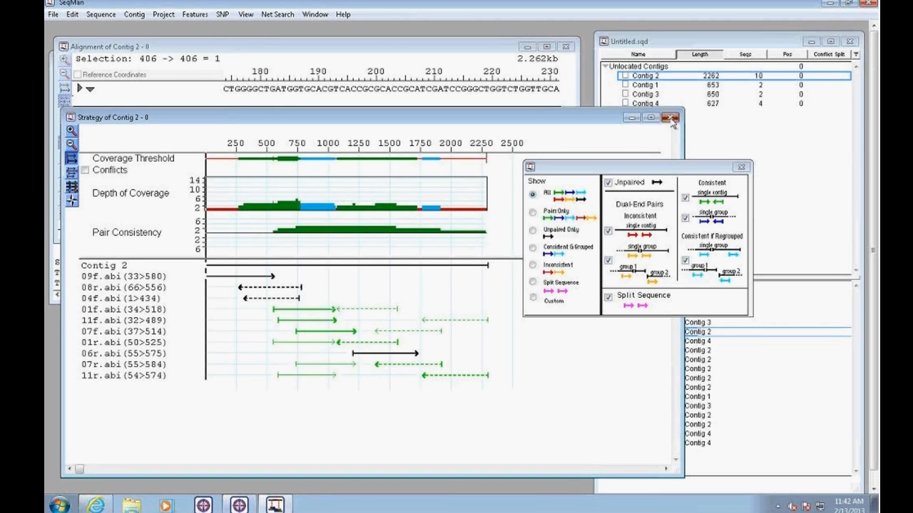
{"action": "left_click", "coordinate": [671, 118]}
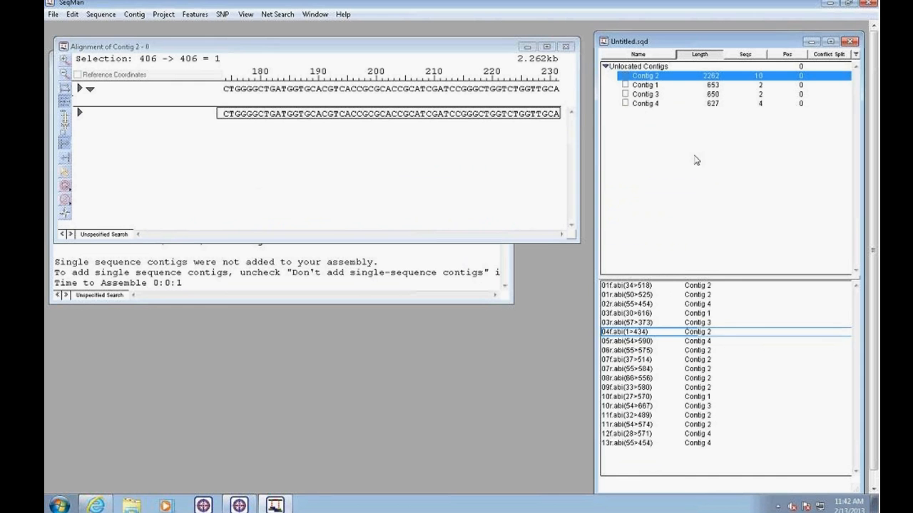
Run a BLAST search of Contig 2 using the blastn program against the nr database.
{"action": "left_click", "coordinate": [657, 85]}
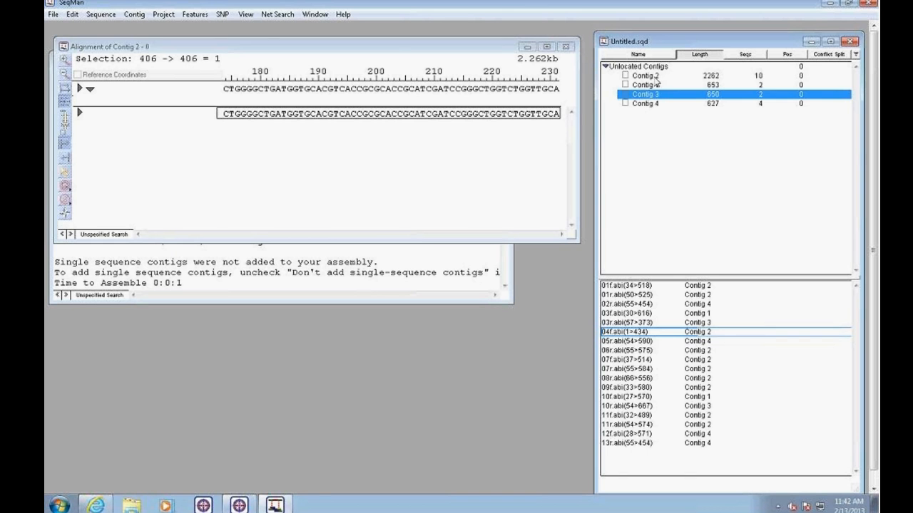
{"action": "left_click", "coordinate": [657, 76]}
{"action": "left_click", "coordinate": [276, 15]}
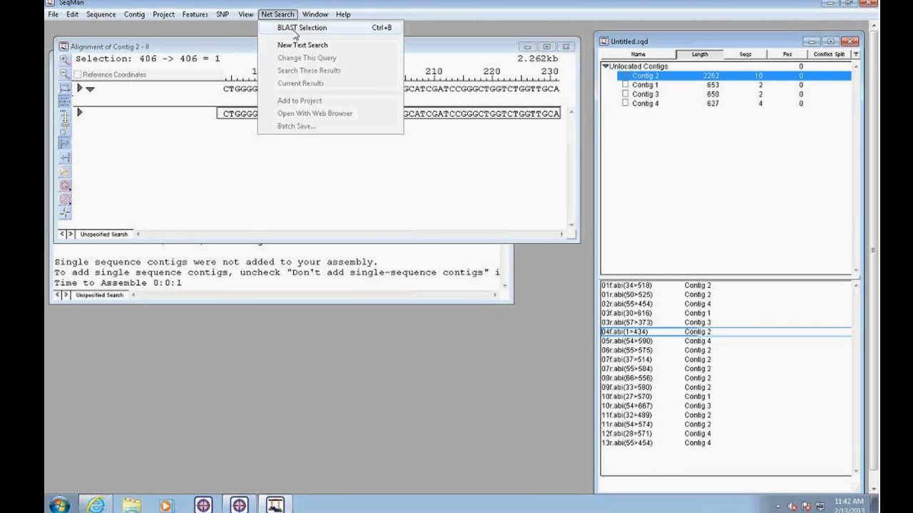
{"action": "left_click", "coordinate": [295, 30]}
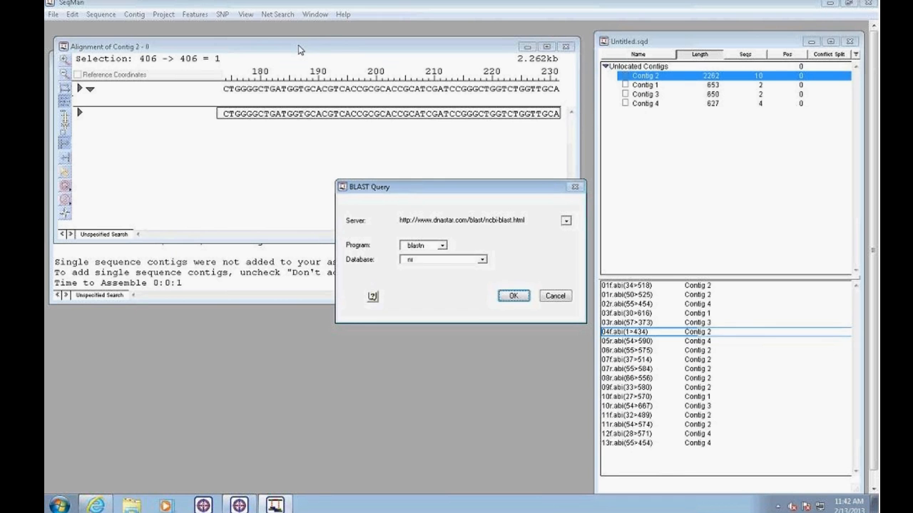
{"action": "left_click", "coordinate": [428, 245]}
{"action": "left_click", "coordinate": [469, 261]}
{"action": "left_click", "coordinate": [474, 262]}
{"action": "left_click", "coordinate": [475, 263]}
{"action": "left_click", "coordinate": [472, 193]}
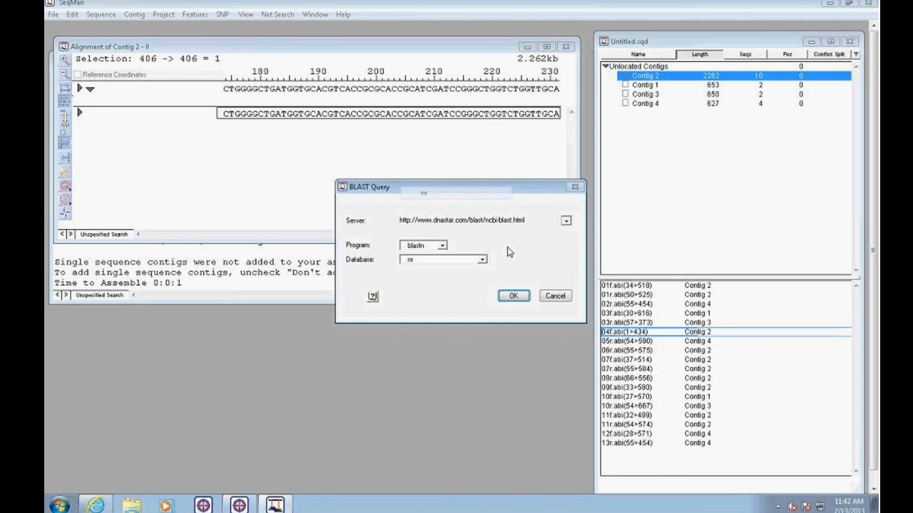
{"action": "left_click", "coordinate": [514, 296]}
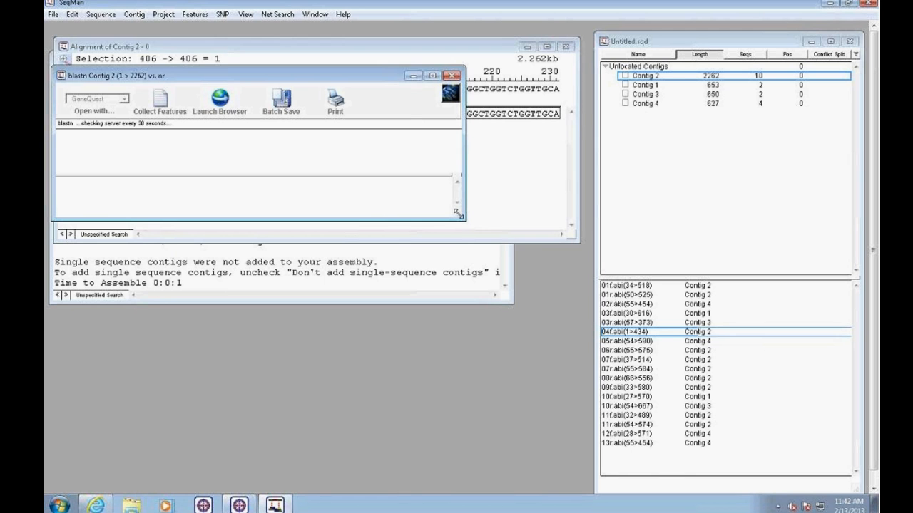
Enlarge the BLAST results window to review the matches for Contig 2, and close it.
{"action": "left_click_drag", "start_coordinate": [456, 213], "coordinate": [603, 308]}
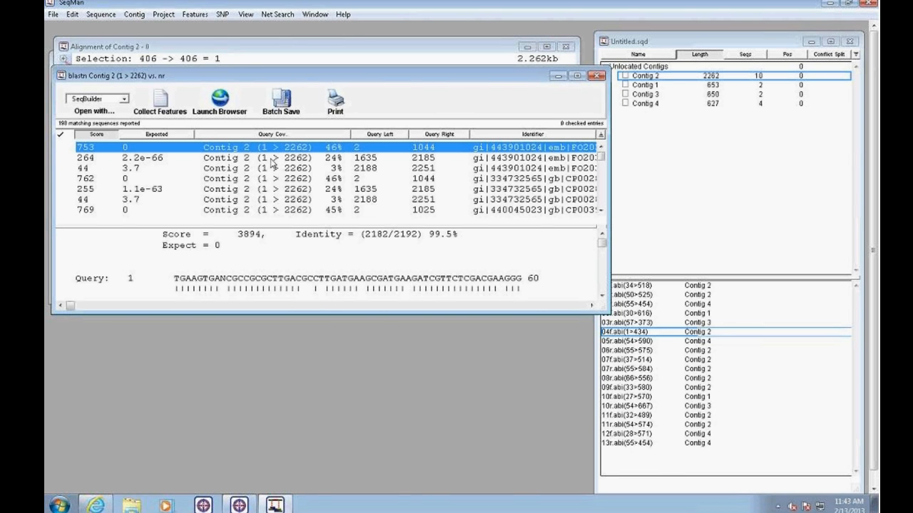
{"action": "left_click", "coordinate": [72, 308]}
{"action": "mouse_move", "coordinate": [72, 307]}
{"action": "left_mouse_down"}
{"action": "mouse_move", "coordinate": [435, 303]}
{"action": "mouse_move", "coordinate": [65, 302]}
{"action": "left_mouse_up"}
{"action": "left_click", "coordinate": [597, 75]}
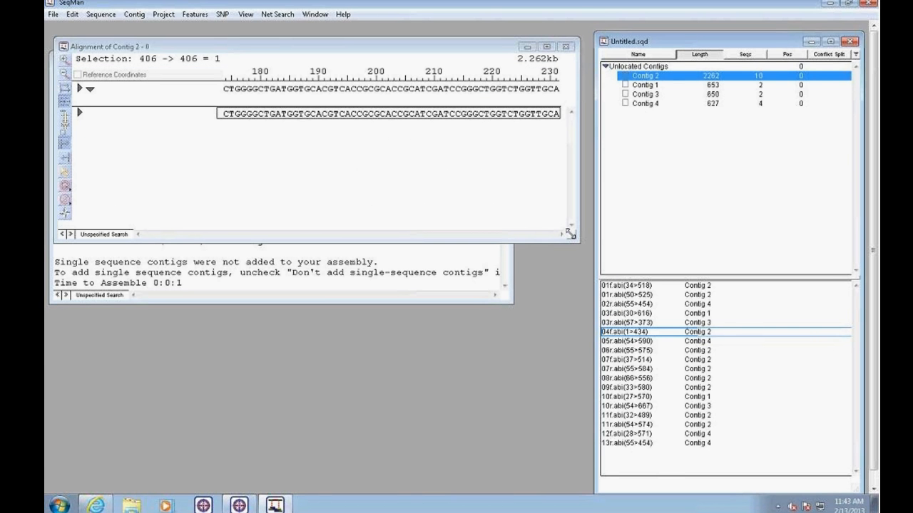
Select bases 452 to 592 of Contig 2's consensus and start a new consensus feature titled "feature".
{"action": "left_click", "coordinate": [310, 94]}
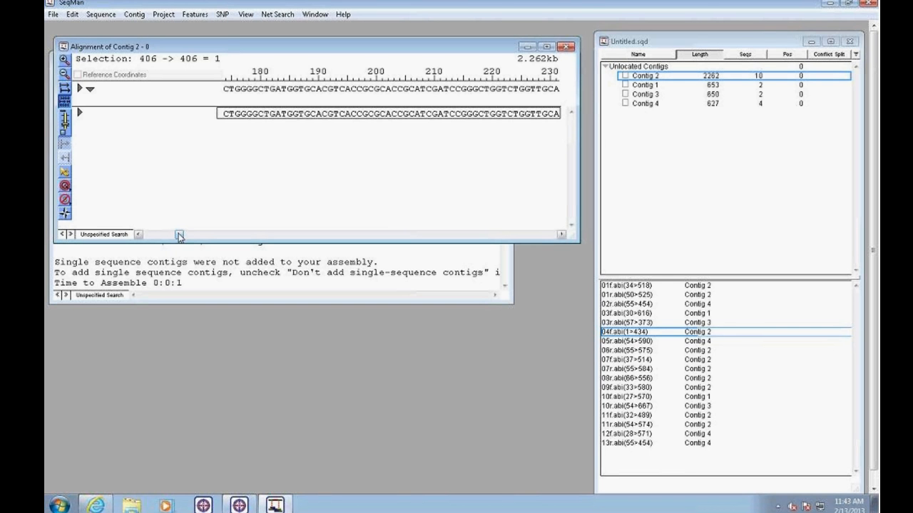
{"action": "left_click_drag", "start_coordinate": [180, 237], "coordinate": [228, 234]}
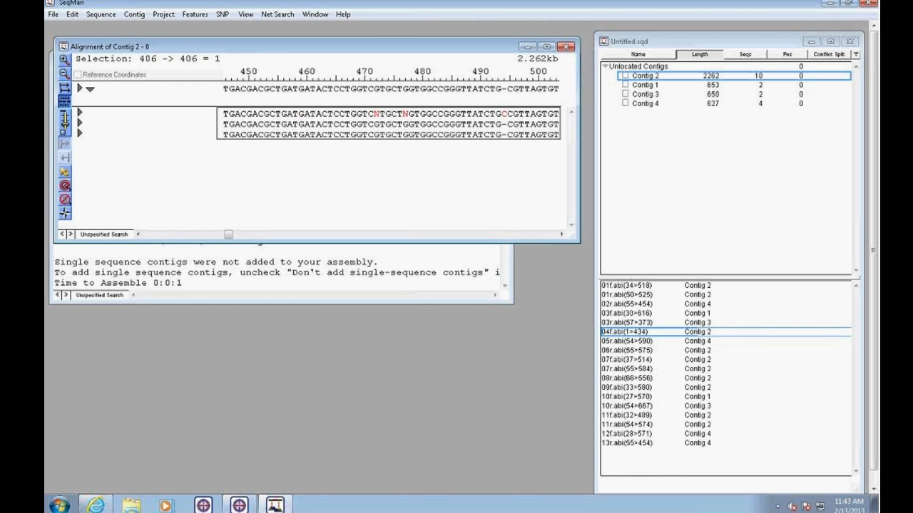
{"action": "left_click_drag", "start_coordinate": [259, 112], "coordinate": [536, 90]}
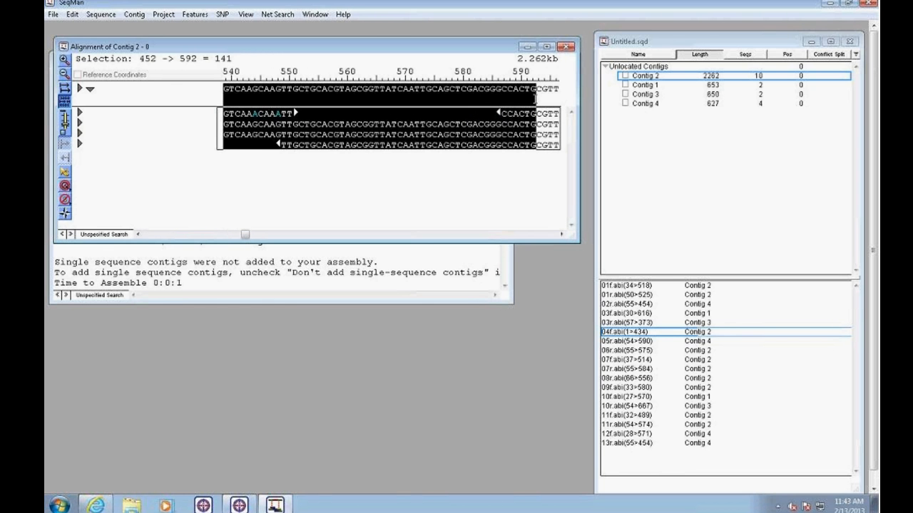
{"action": "left_click", "coordinate": [195, 14]}
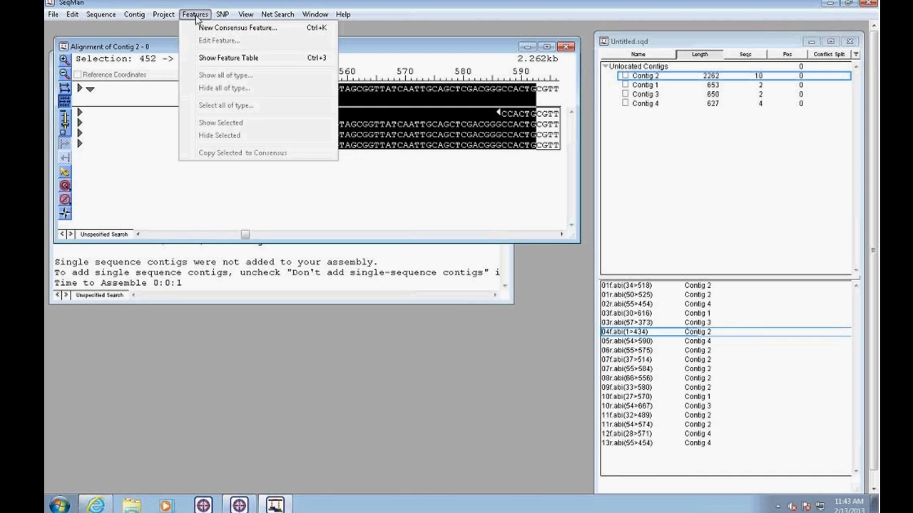
{"action": "left_click", "coordinate": [203, 30]}
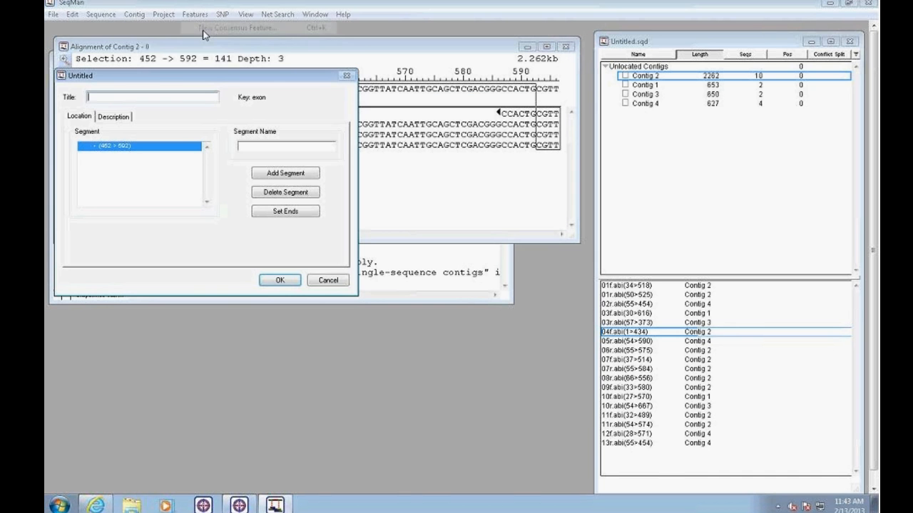
{"action": "left_click_drag", "start_coordinate": [184, 82], "coordinate": [194, 80]}
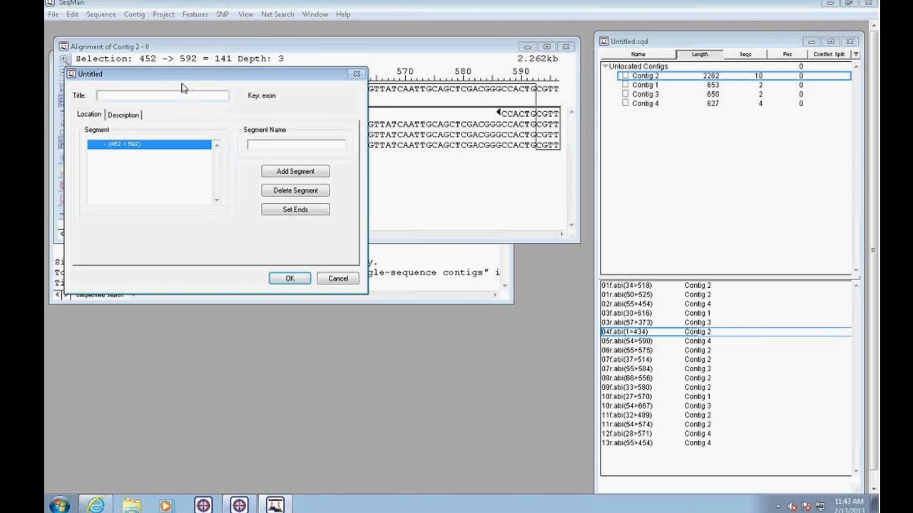
{"action": "type", "text": "feature"}
Set the feature's key to misc_feature, create it, and close the consensus feature table.
{"action": "left_click", "coordinate": [125, 115]}
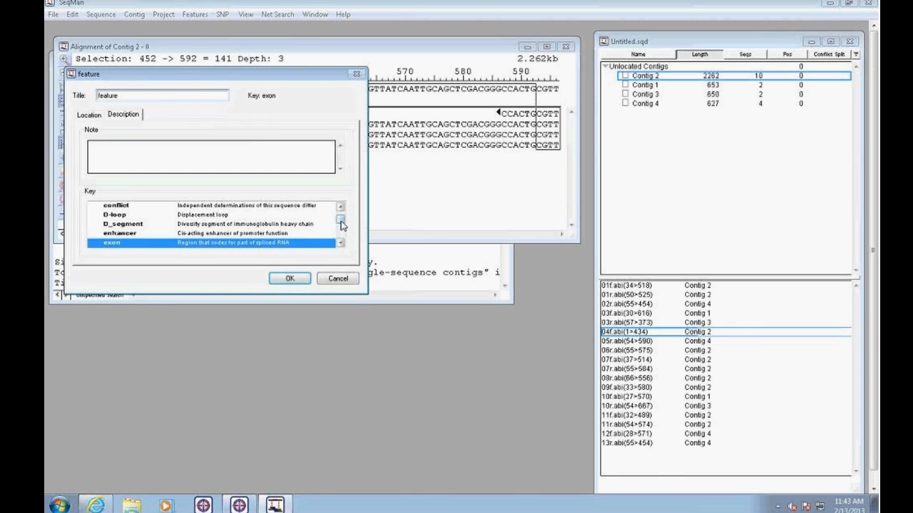
{"action": "left_click_drag", "start_coordinate": [341, 224], "coordinate": [343, 239]}
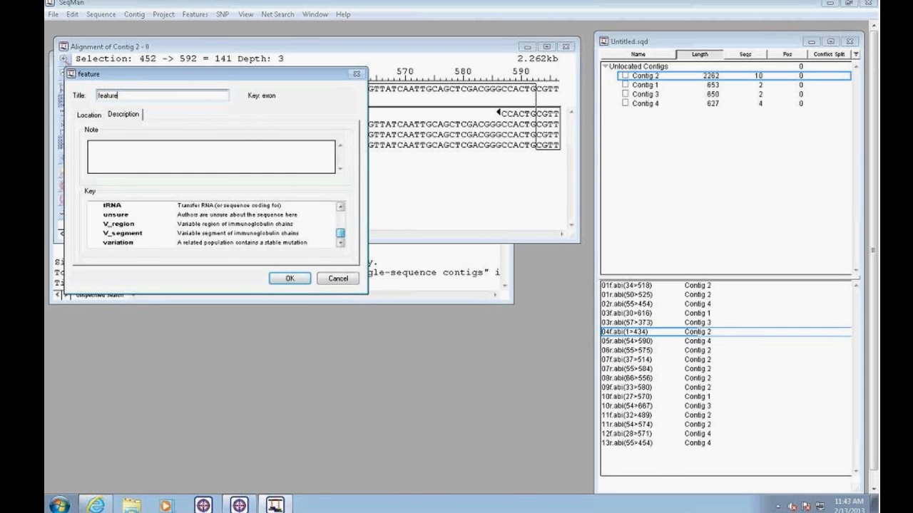
{"action": "left_click", "coordinate": [251, 206]}
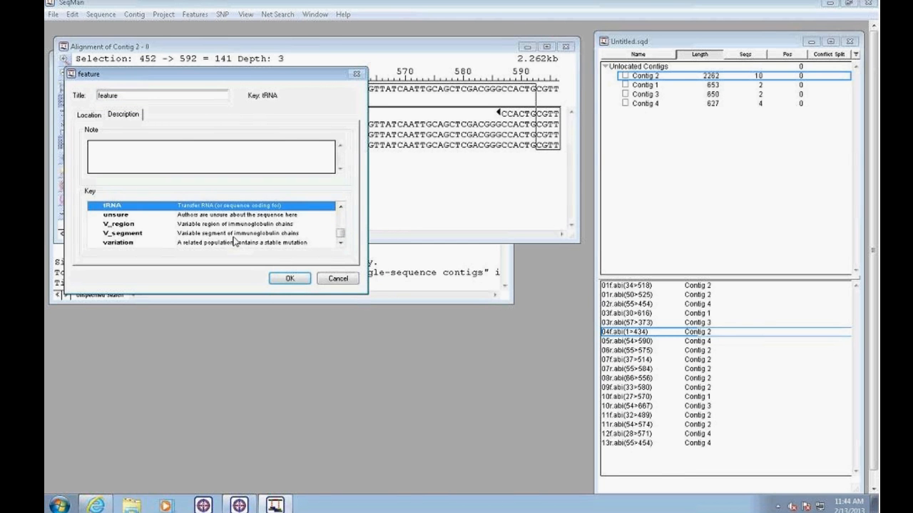
{"action": "left_click", "coordinate": [237, 243]}
{"action": "left_click_drag", "start_coordinate": [342, 235], "coordinate": [342, 207]}
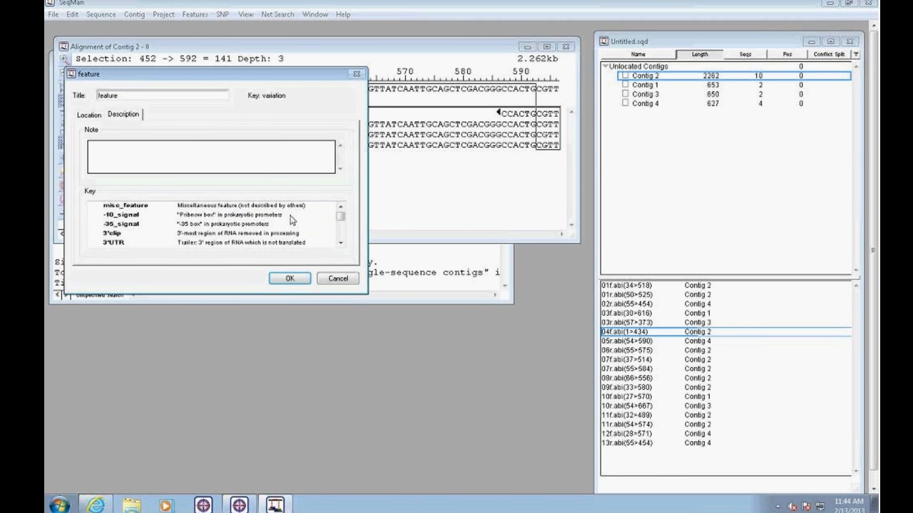
{"action": "left_click", "coordinate": [244, 207]}
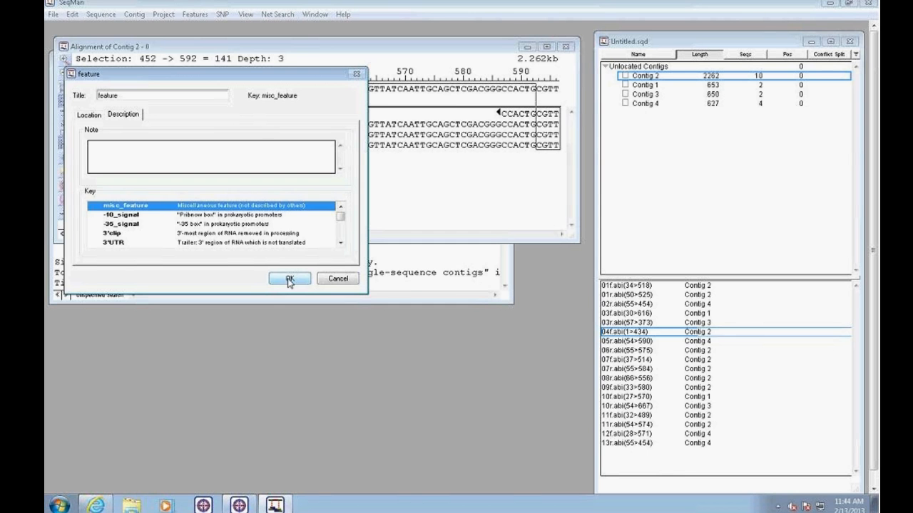
{"action": "left_click", "coordinate": [290, 279]}
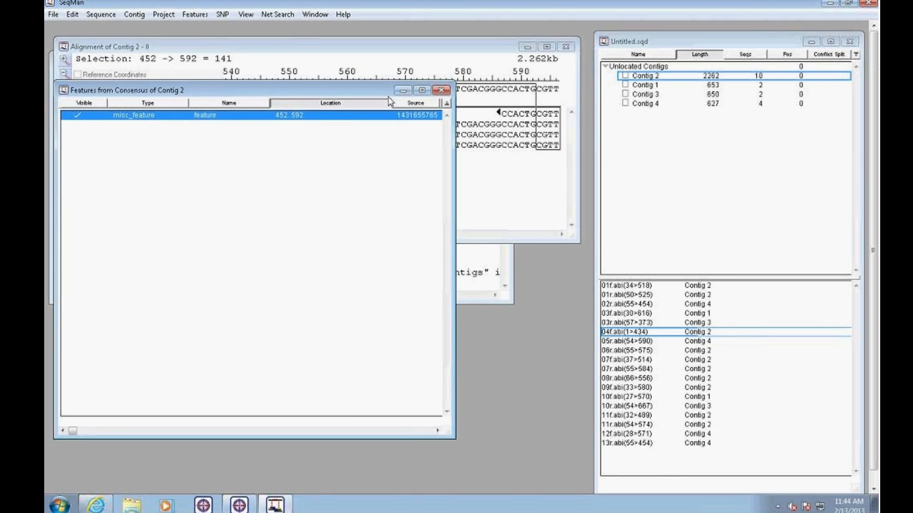
{"action": "left_click", "coordinate": [441, 92]}
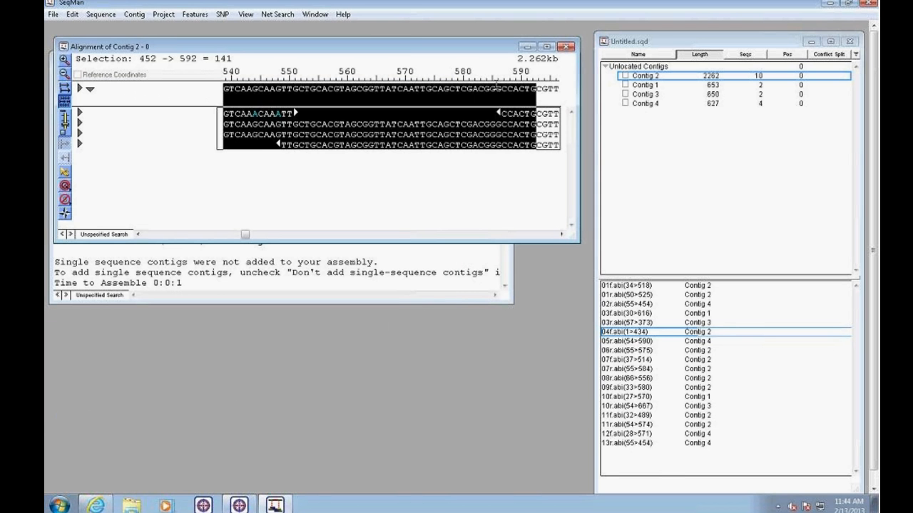
Open the strategy view for Contig 2 with bases 452 to 592 still selected, and reposition and enlarge its window.
{"action": "left_click_drag", "start_coordinate": [408, 50], "coordinate": [409, 39]}
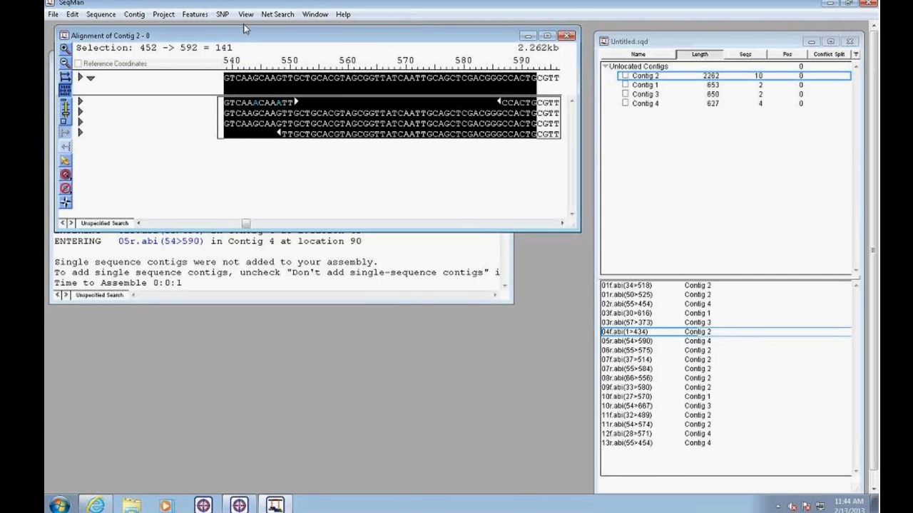
{"action": "left_click", "coordinate": [195, 15]}
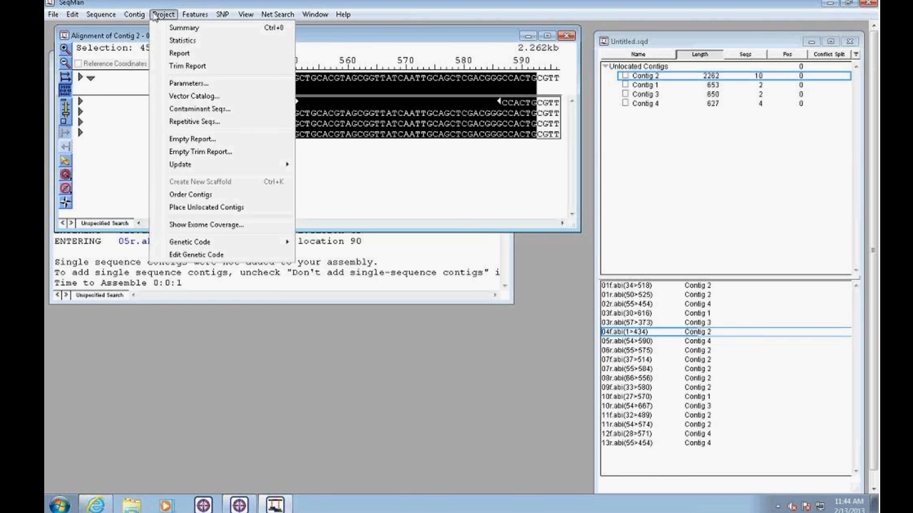
{"action": "mouse_move", "coordinate": [141, 16]}
{"action": "left_click", "coordinate": [153, 53]}
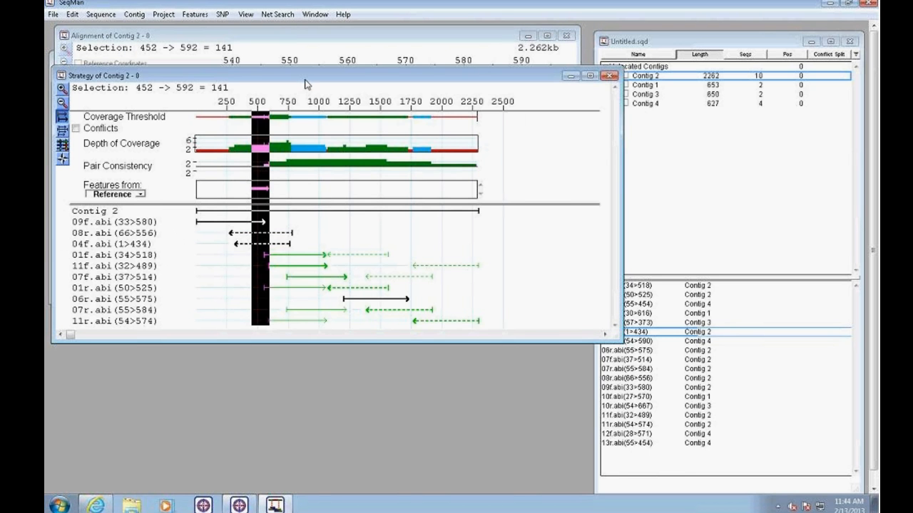
{"action": "left_click_drag", "start_coordinate": [309, 77], "coordinate": [321, 113]}
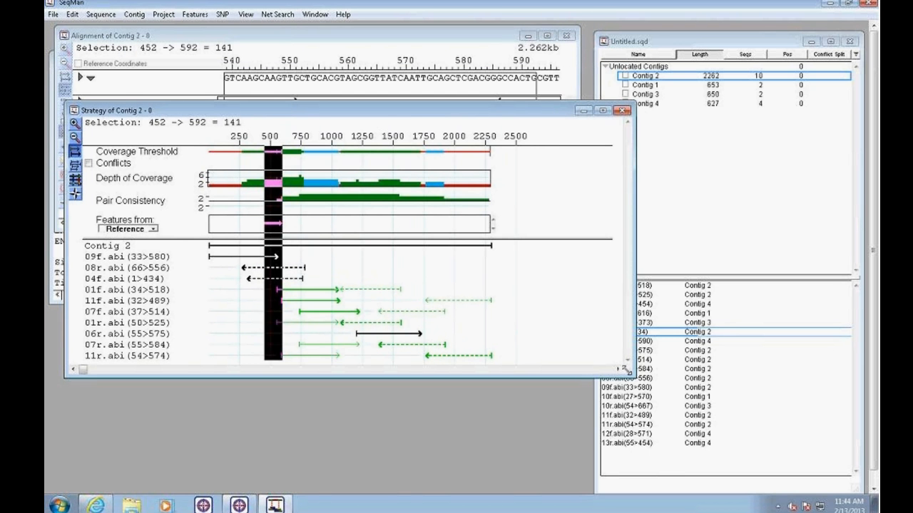
{"action": "left_click_drag", "start_coordinate": [634, 377], "coordinate": [696, 434]}
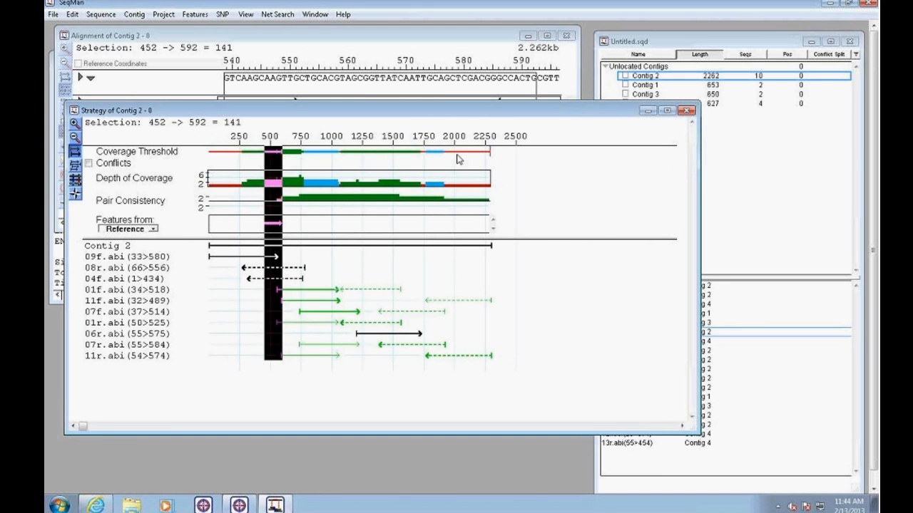
Examine Contig 2's coverage graphs at position 880, across bases 1 to 627, and at position 1024.
{"action": "mouse_move", "coordinate": [458, 178]}
{"action": "left_click", "coordinate": [318, 165]}
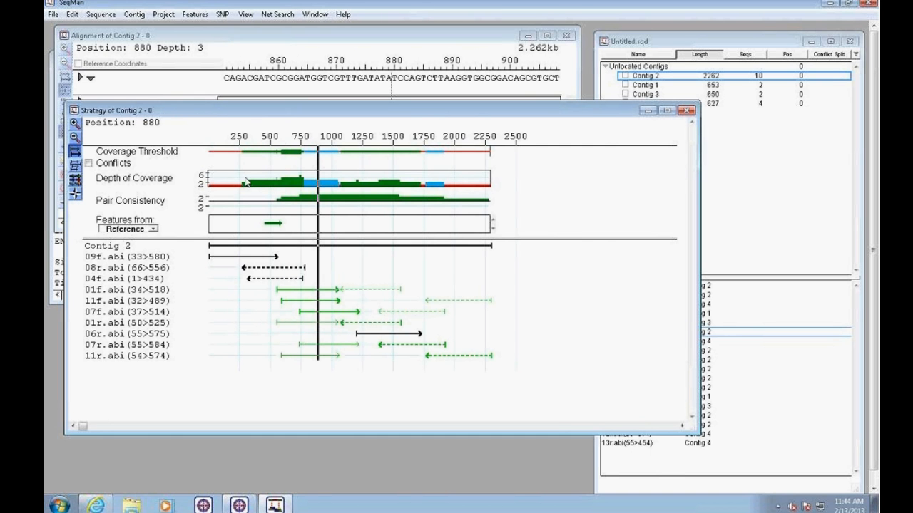
{"action": "left_click_drag", "start_coordinate": [213, 187], "coordinate": [286, 194]}
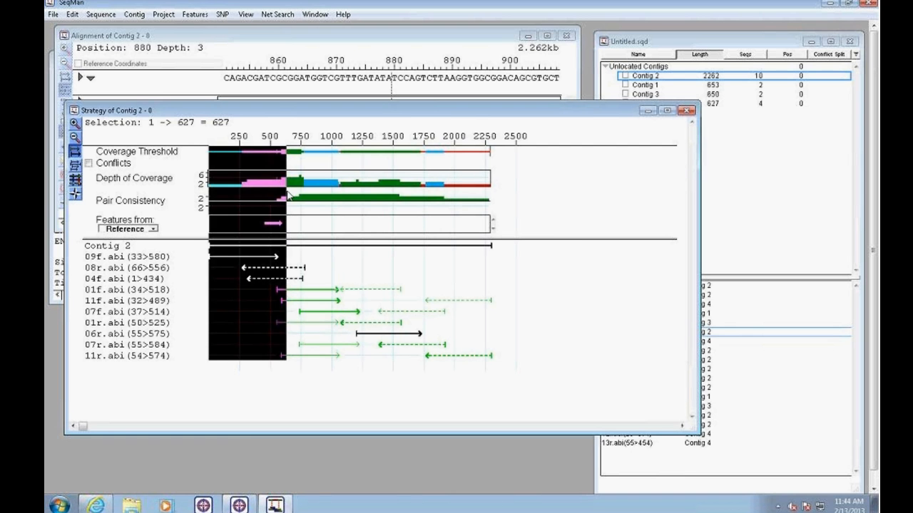
{"action": "left_click", "coordinate": [336, 201]}
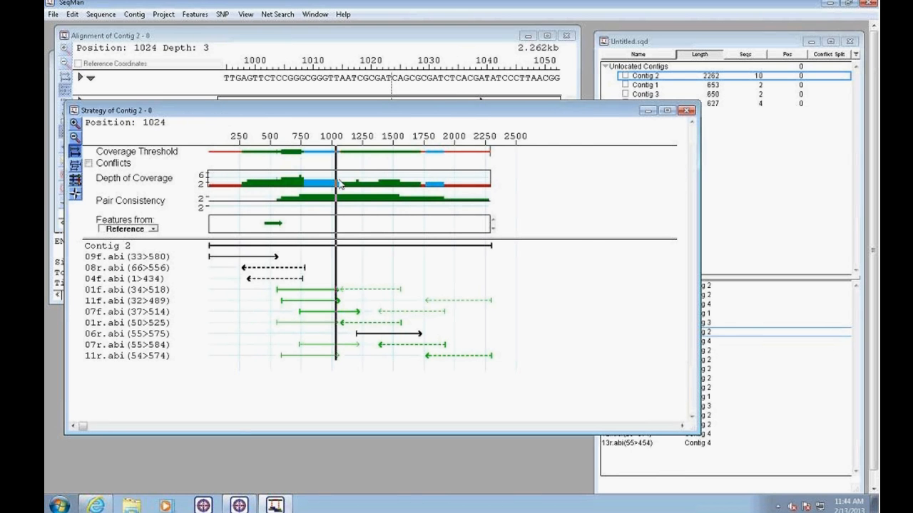
Consult the primer walking help and generate a primer walking report for Contig 2 with the primer search set to Improve Coverage.
{"action": "left_click", "coordinate": [134, 14]}
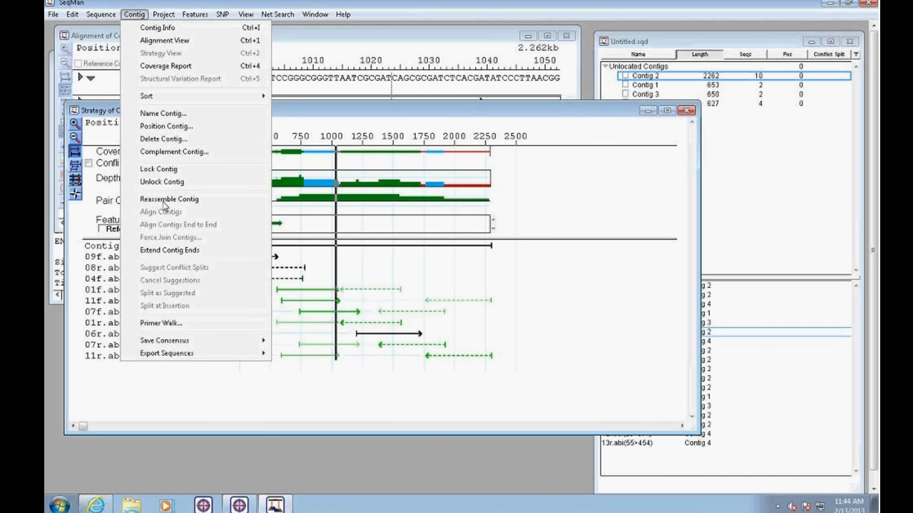
{"action": "left_click", "coordinate": [210, 328]}
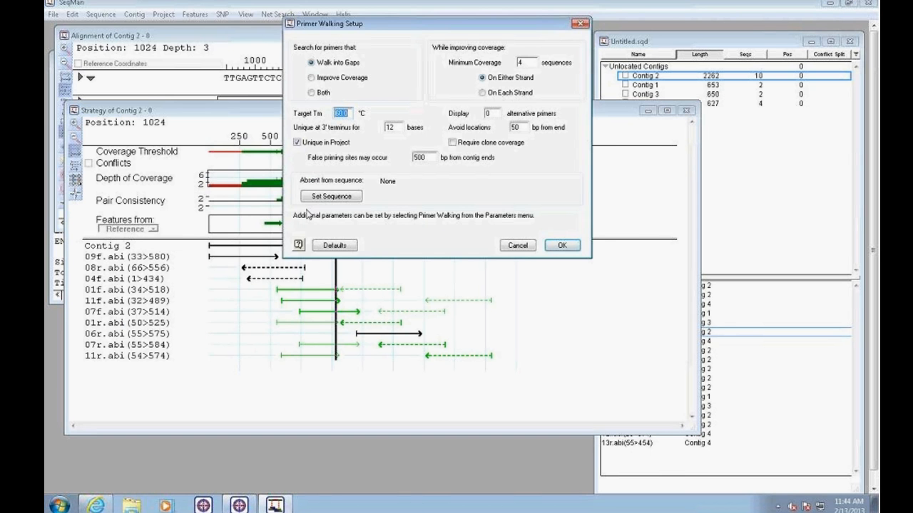
{"action": "left_click_drag", "start_coordinate": [350, 28], "coordinate": [334, 86]}
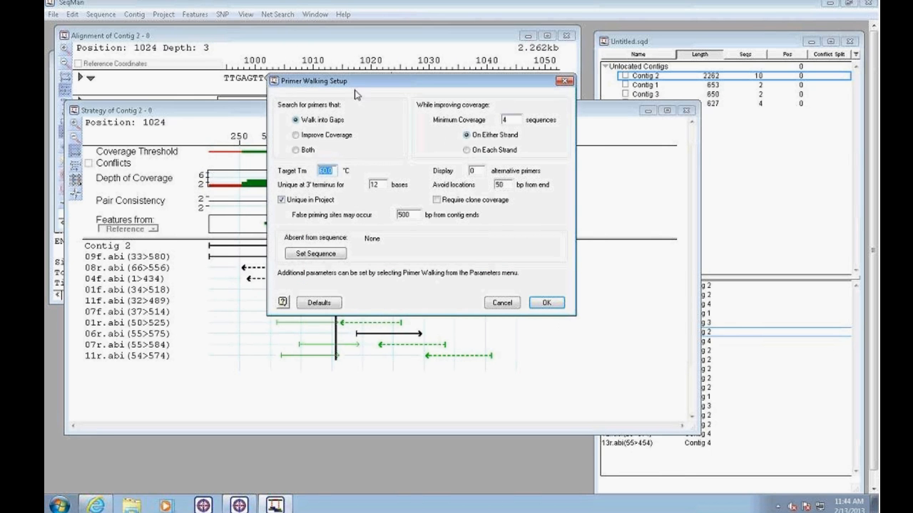
{"action": "left_click", "coordinate": [315, 138]}
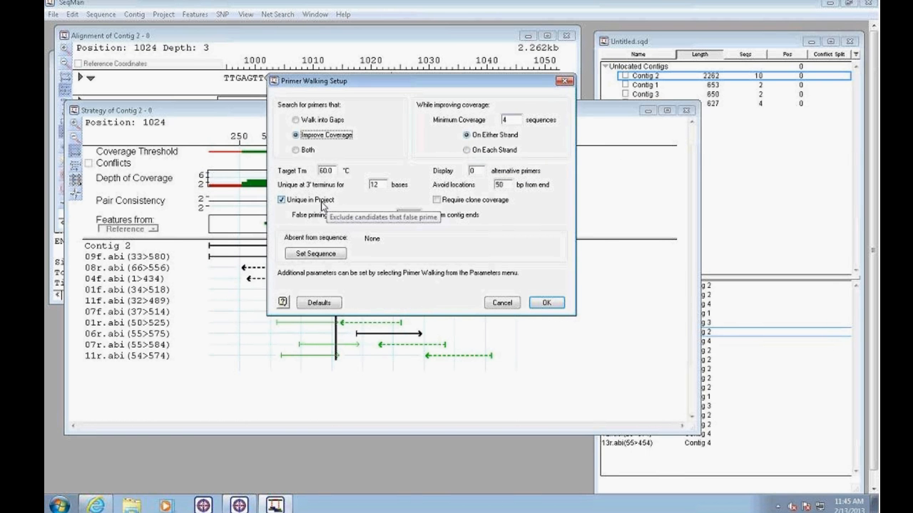
{"action": "left_click", "coordinate": [282, 302]}
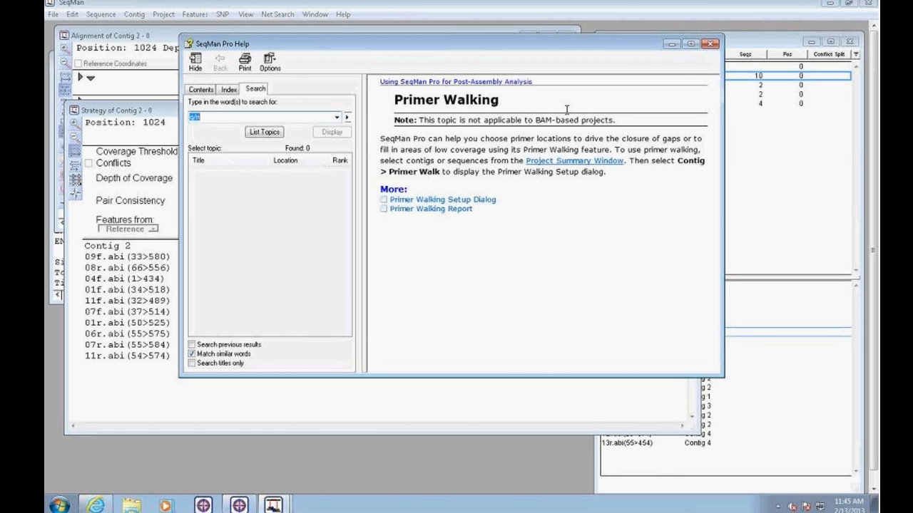
{"action": "left_click", "coordinate": [711, 45]}
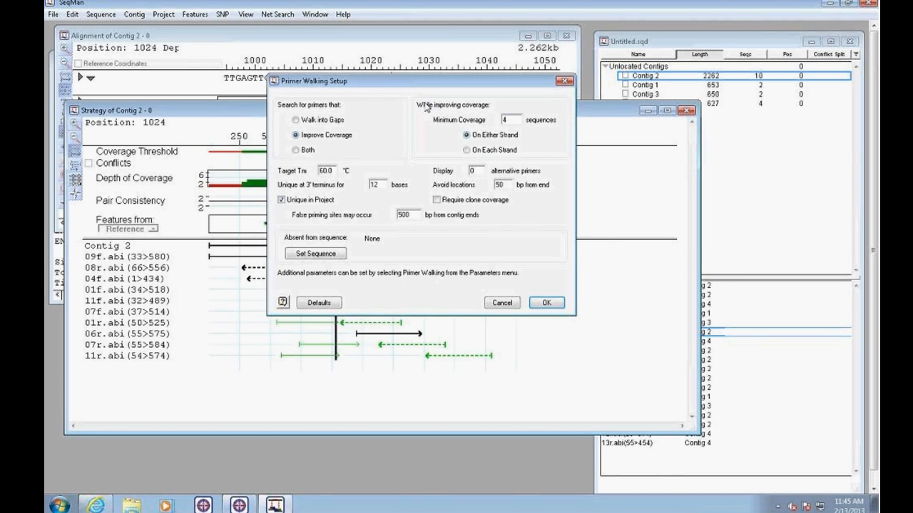
{"action": "left_click", "coordinate": [551, 303]}
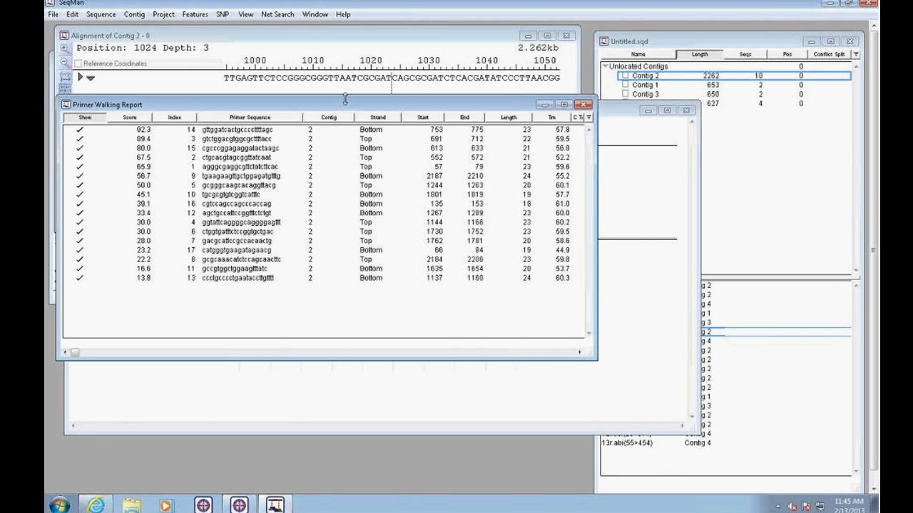
Locate the top-listed primer, index 14, in Contig 2 and arrange the report and strategy windows so the coverage graphs show.
{"action": "left_click_drag", "start_coordinate": [318, 107], "coordinate": [471, 170]}
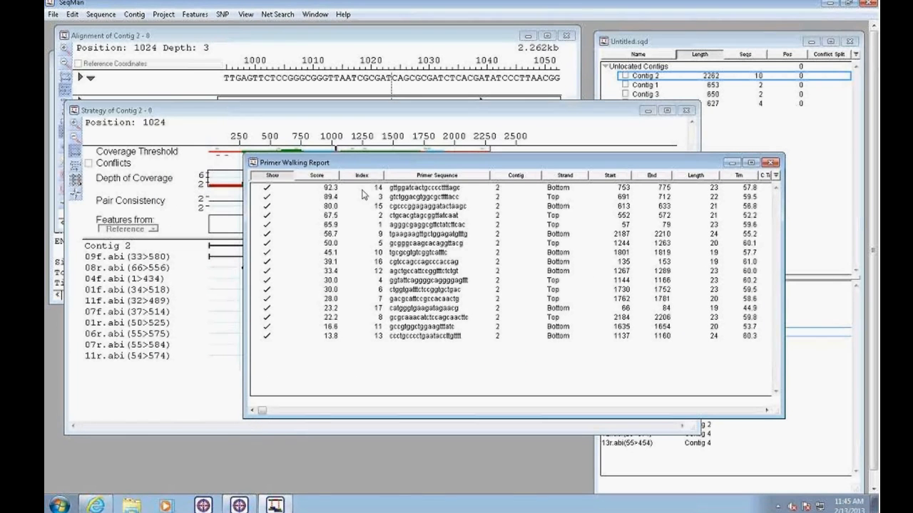
{"action": "left_click", "coordinate": [365, 188]}
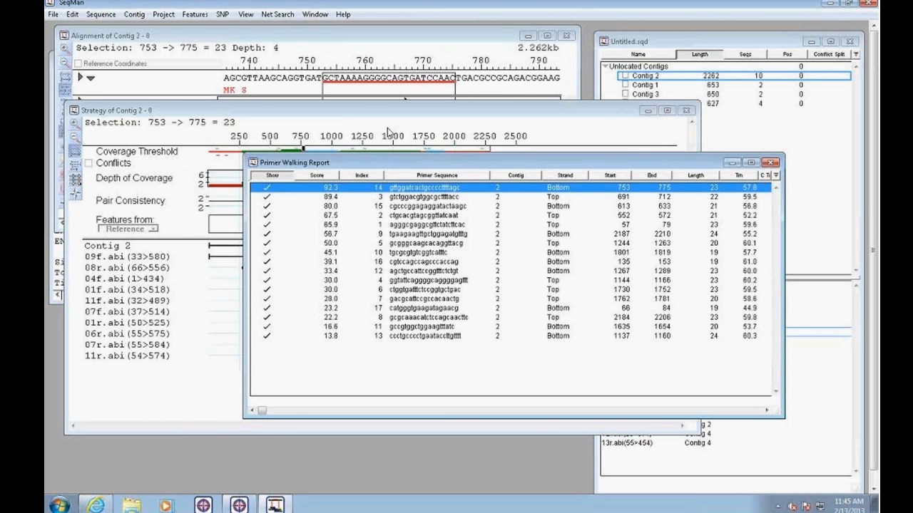
{"action": "left_click_drag", "start_coordinate": [418, 169], "coordinate": [488, 225]}
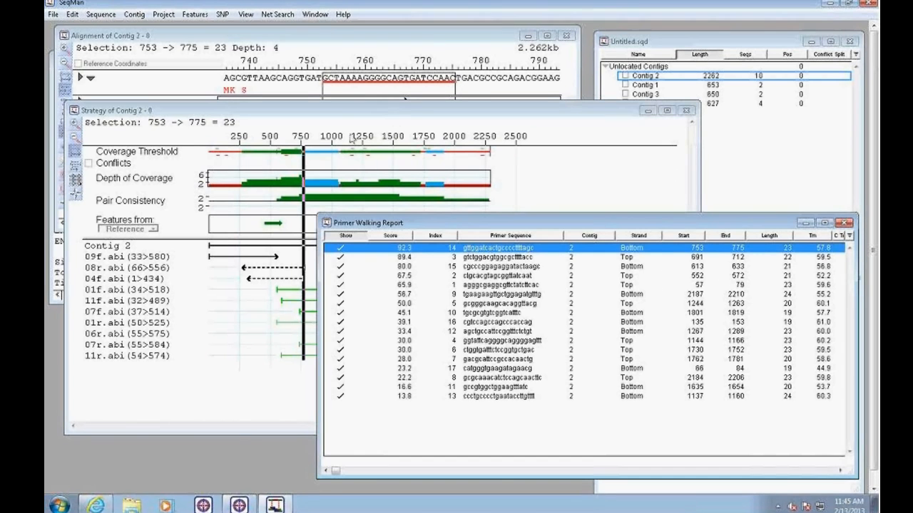
{"action": "left_click_drag", "start_coordinate": [353, 114], "coordinate": [538, 249]}
{"action": "left_click", "coordinate": [775, 228]}
{"action": "left_click_drag", "start_coordinate": [630, 225], "coordinate": [676, 59]}
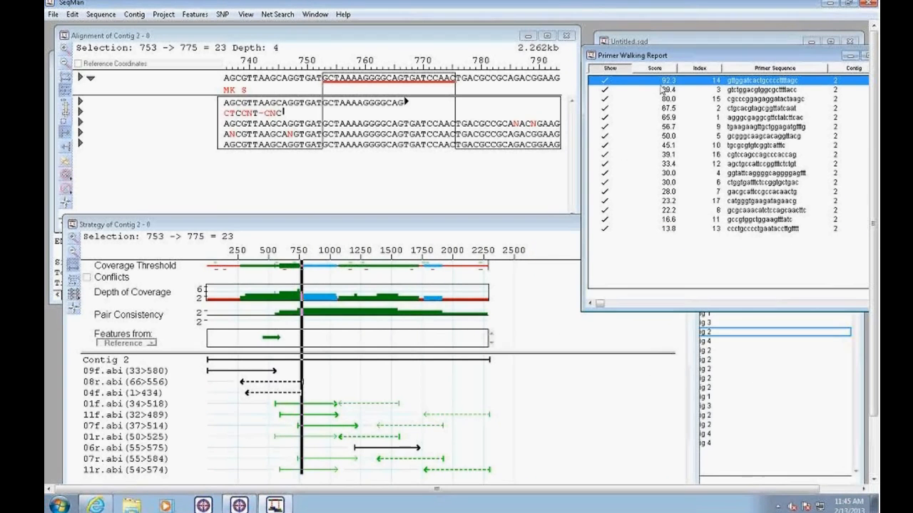
Step down through the primers from index 3 to index 7, examining each one's location in the alignment and strategy views.
{"action": "key", "text": "Down"}
{"action": "key", "text": "Down"}
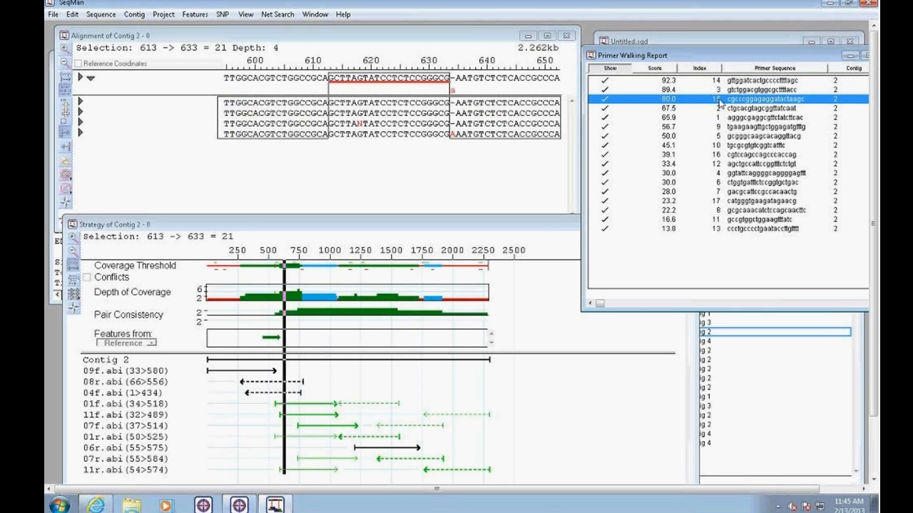
{"action": "key", "text": "Down"}
{"action": "key", "text": "Down"}
{"action": "key", "text": "Down"}
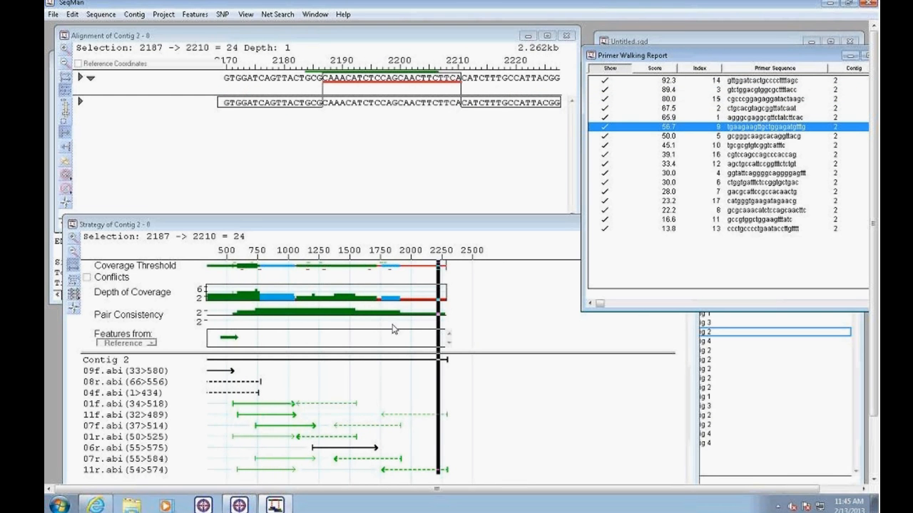
{"action": "mouse_move", "coordinate": [457, 272]}
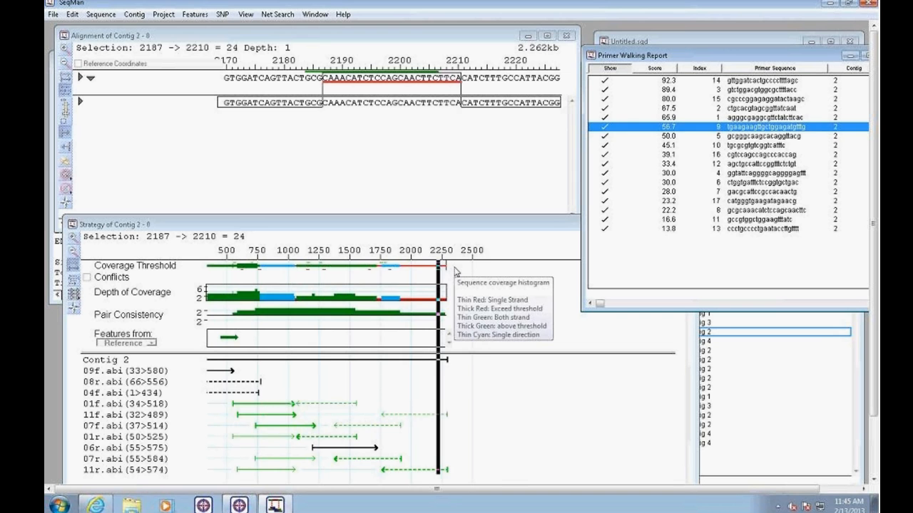
{"action": "key", "text": "Down"}
{"action": "key", "text": "Down"}
{"action": "key", "text": "Down"}
{"action": "key", "text": "Down"}
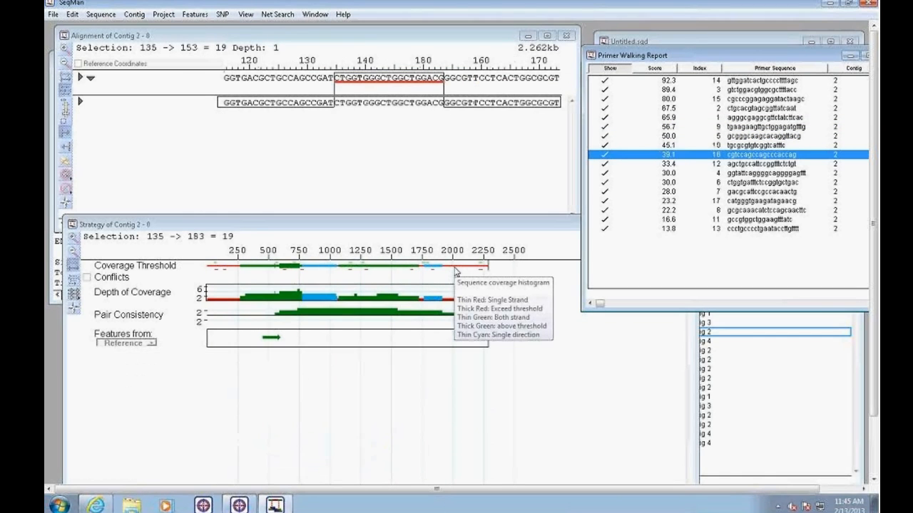
{"action": "key", "text": "Down"}
{"action": "key", "text": "Down"}
{"action": "key", "text": "Down"}
{"action": "key", "text": "Down"}
{"action": "key", "text": "Down"}
{"action": "key", "text": "Down"}
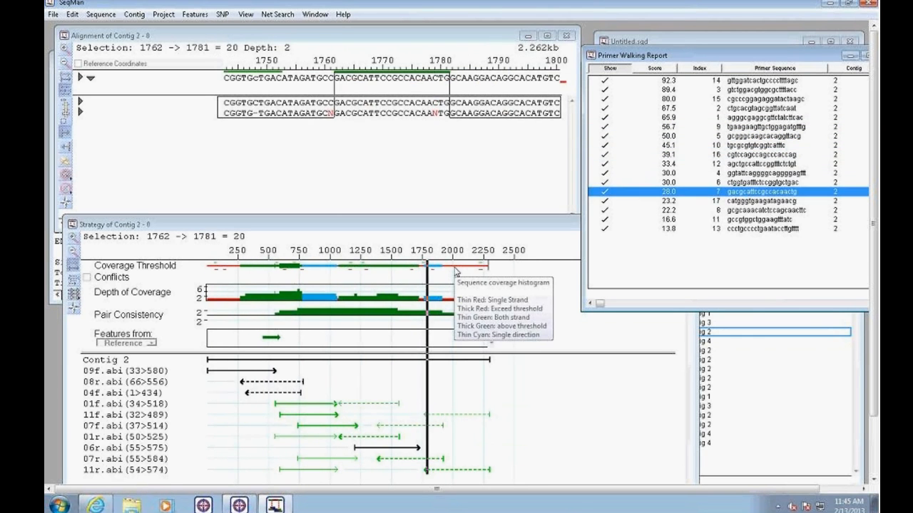
Locate primer 2 in the report and step back up through the list to primer 14.
{"action": "left_click", "coordinate": [713, 109]}
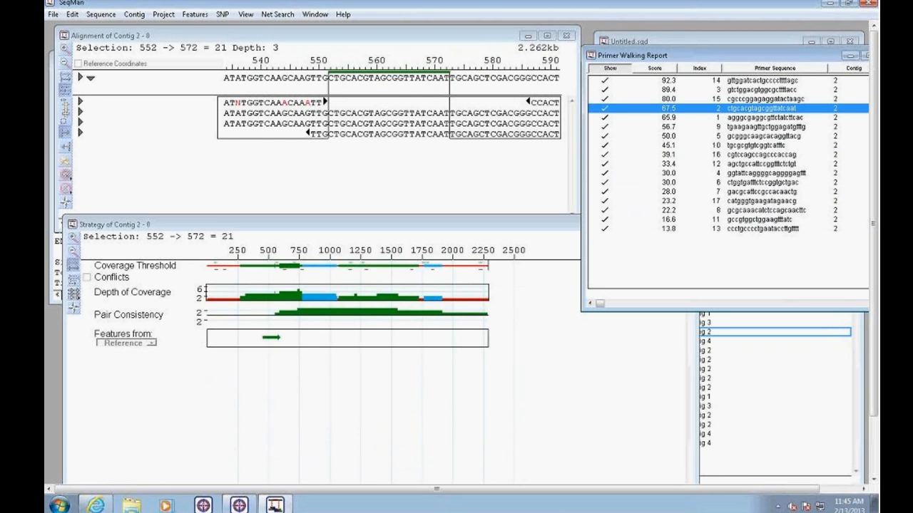
{"action": "key", "text": "Up"}
{"action": "key", "text": "Up"}
{"action": "key", "text": "Up"}
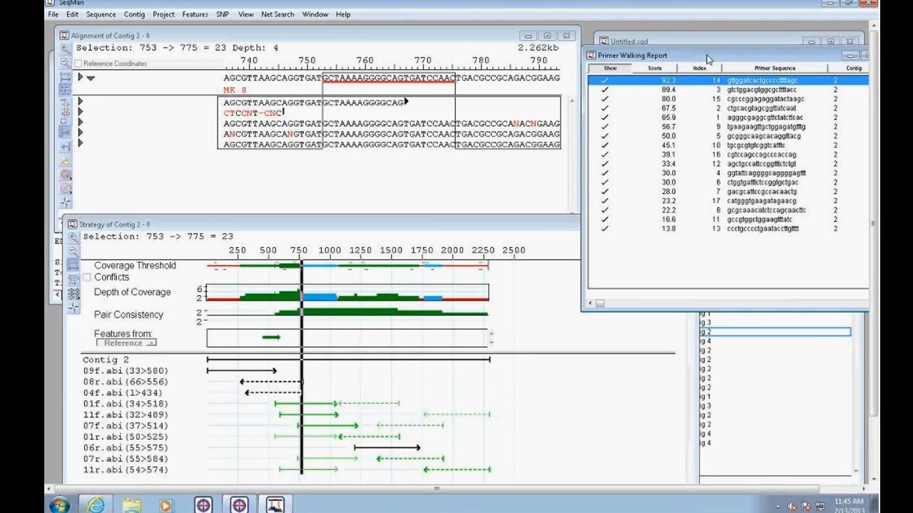
Move the primer report beside the coverage graphs and sort its primers by score, then by index.
{"action": "left_click_drag", "start_coordinate": [710, 57], "coordinate": [595, 69]}
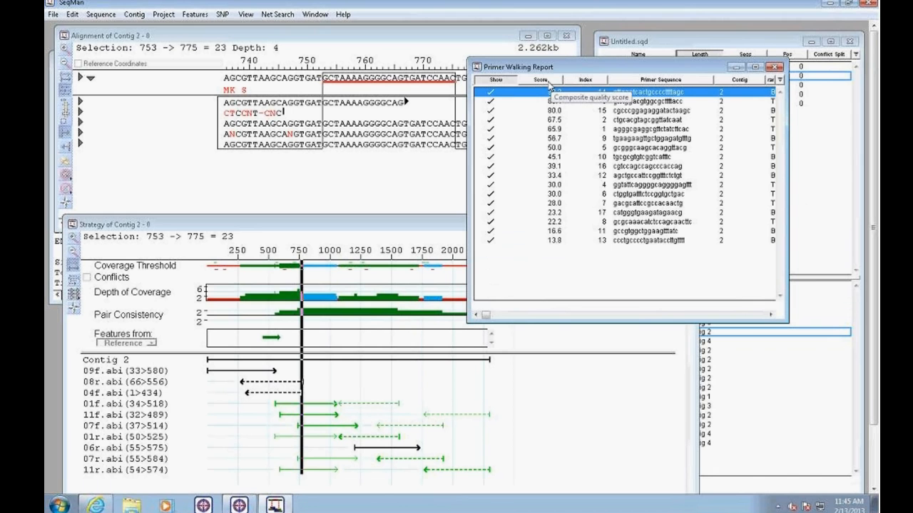
{"action": "left_click", "coordinate": [549, 83]}
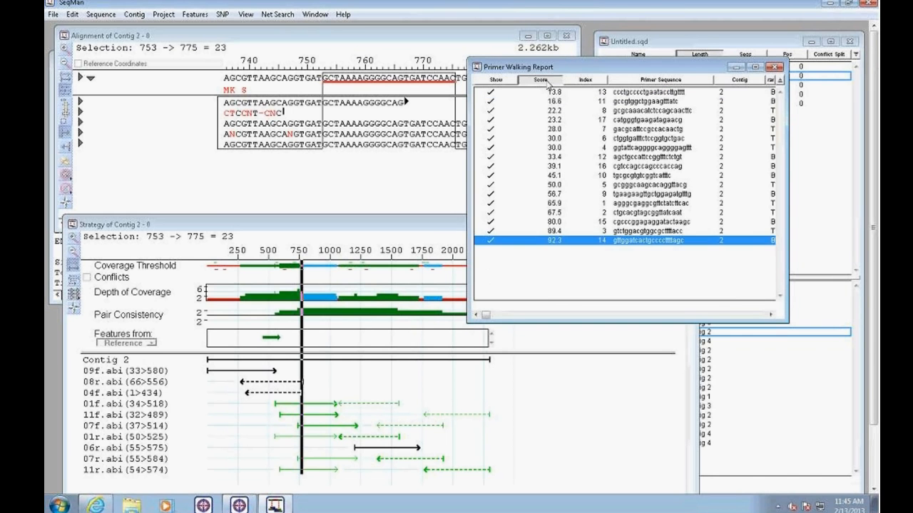
{"action": "left_click", "coordinate": [591, 81]}
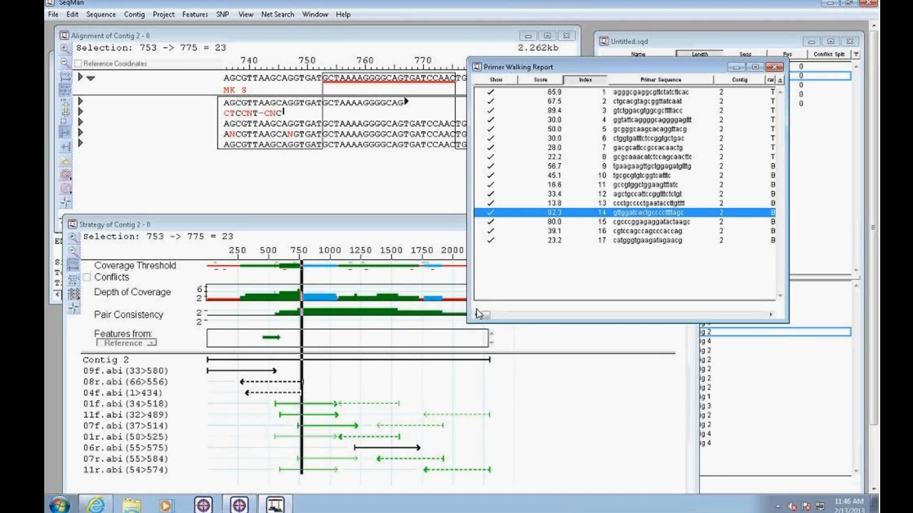
Sort the primer report by contig, place the Contig column before Primer Sequence, and shift the report window slightly.
{"action": "left_click_drag", "start_coordinate": [485, 316], "coordinate": [539, 316]}
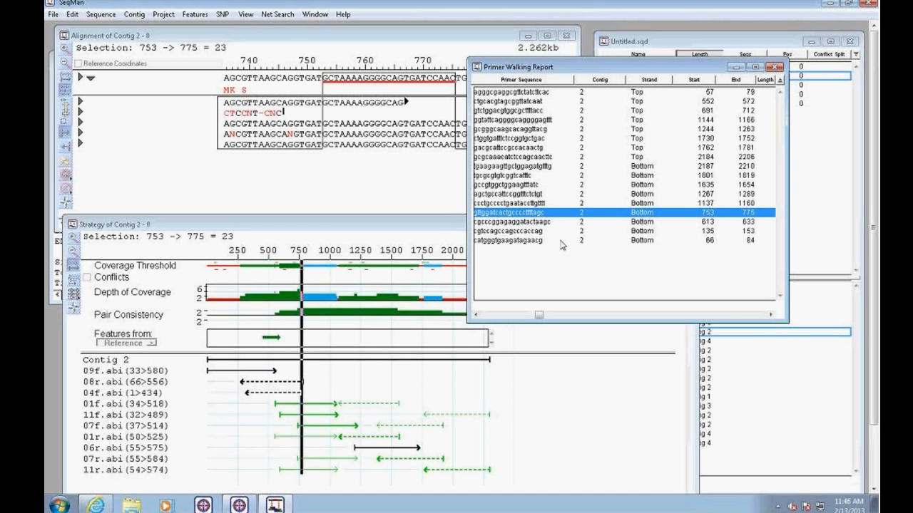
{"action": "left_click_drag", "start_coordinate": [540, 315], "coordinate": [514, 314]}
{"action": "left_click", "coordinate": [645, 80]}
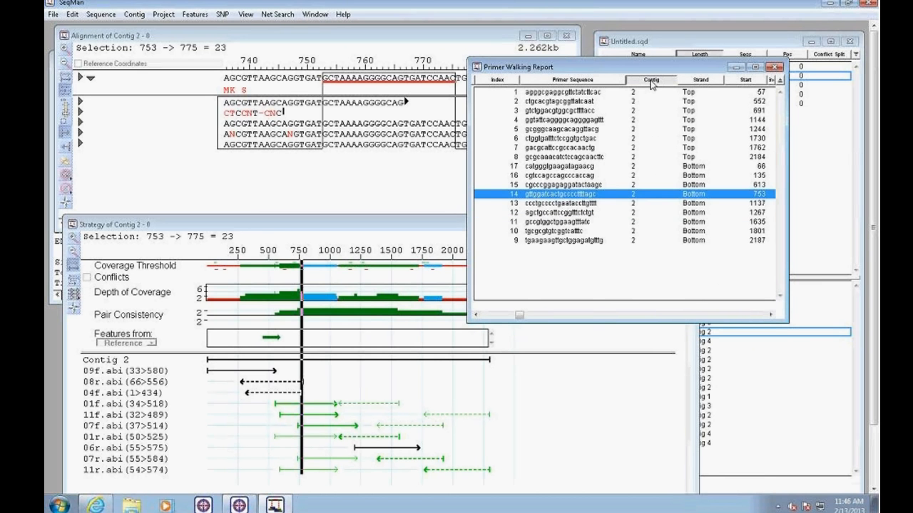
{"action": "left_click_drag", "start_coordinate": [650, 82], "coordinate": [557, 63]}
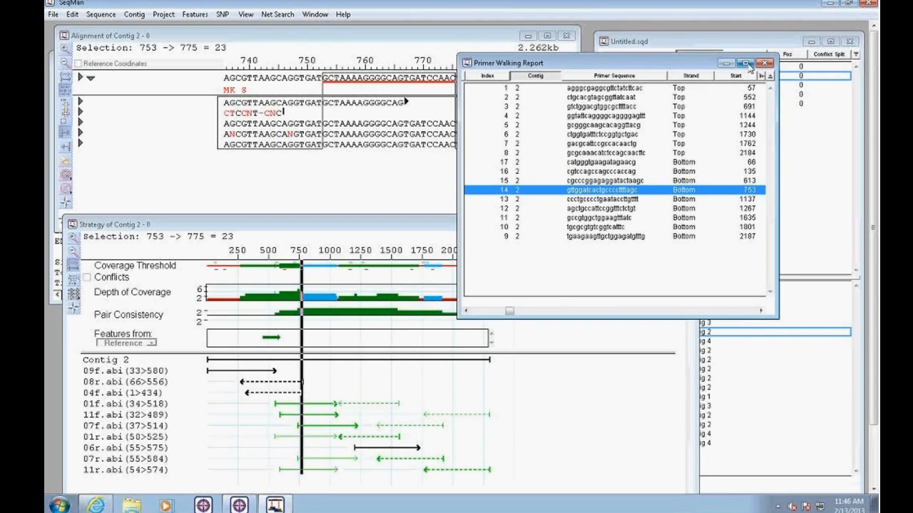
Locate primer 1 in Contig 2 and look up the Save Primer Info command without saving.
{"action": "left_click", "coordinate": [592, 88]}
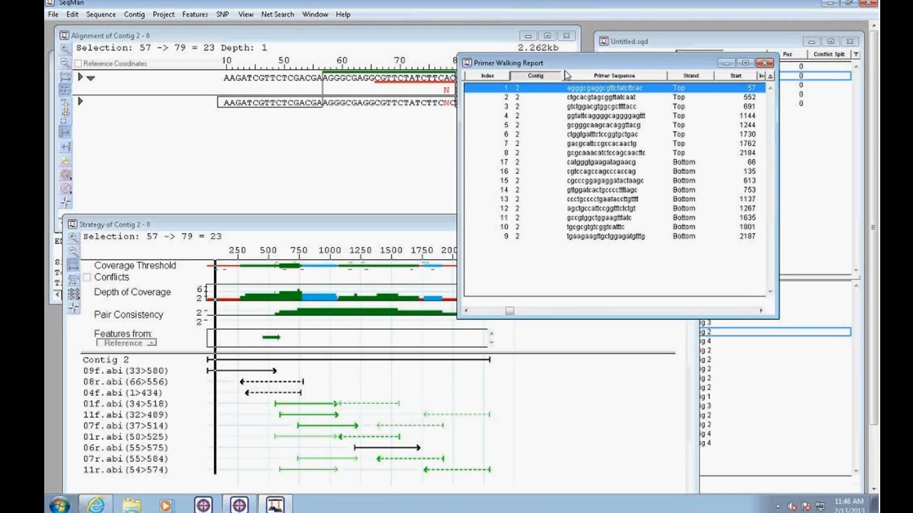
{"action": "left_click", "coordinate": [54, 15]}
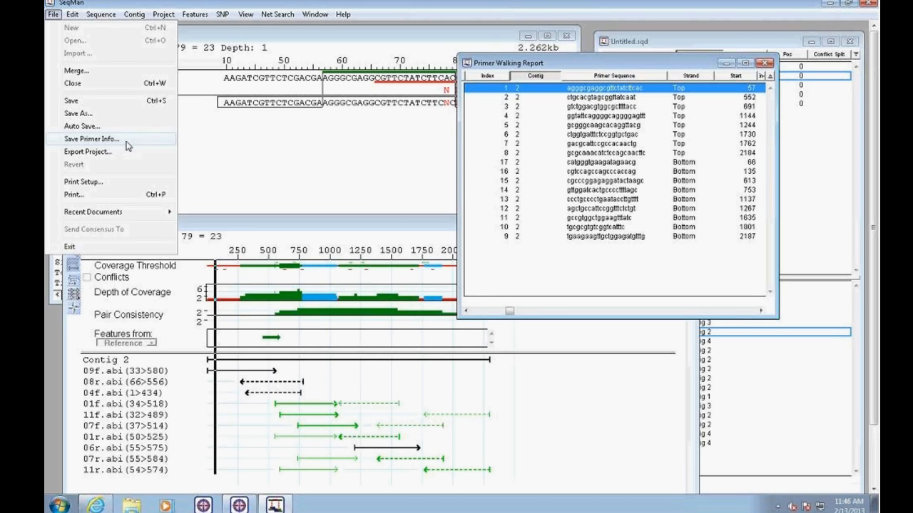
{"action": "left_click", "coordinate": [748, 64]}
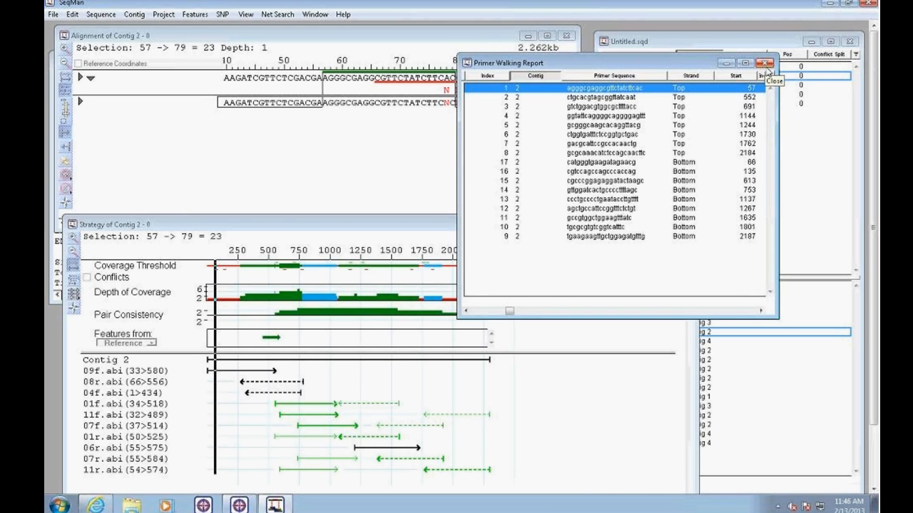
Close the Primer Walking Report and Contig 2's strategy view.
{"action": "left_click_drag", "start_coordinate": [703, 63], "coordinate": [638, 117]}
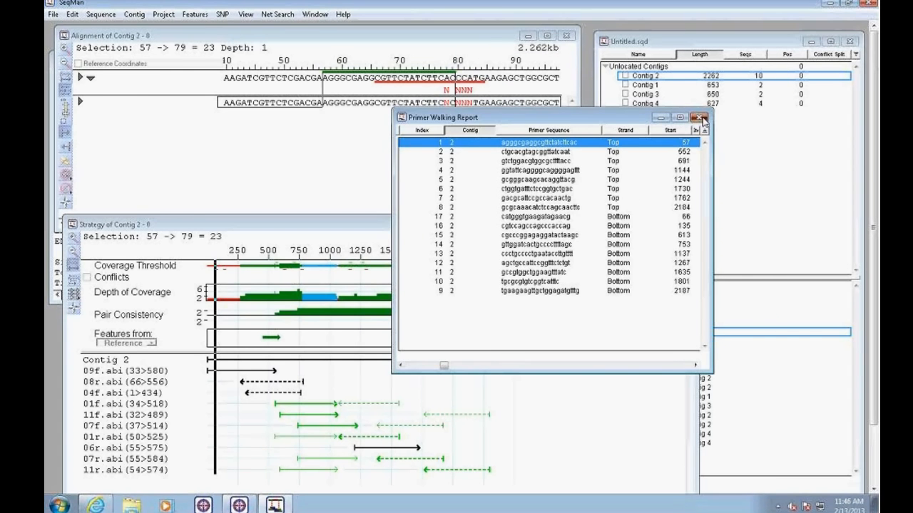
{"action": "left_click", "coordinate": [700, 118]}
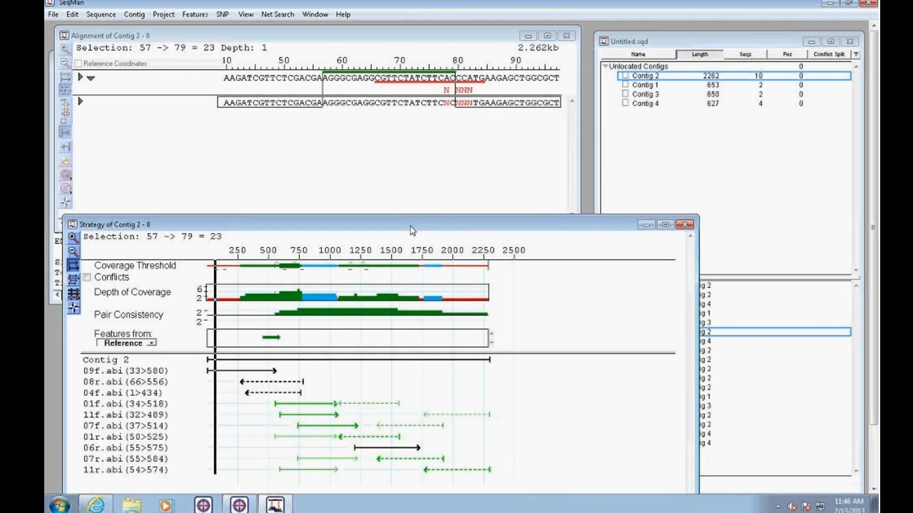
{"action": "left_click_drag", "start_coordinate": [411, 231], "coordinate": [414, 155]}
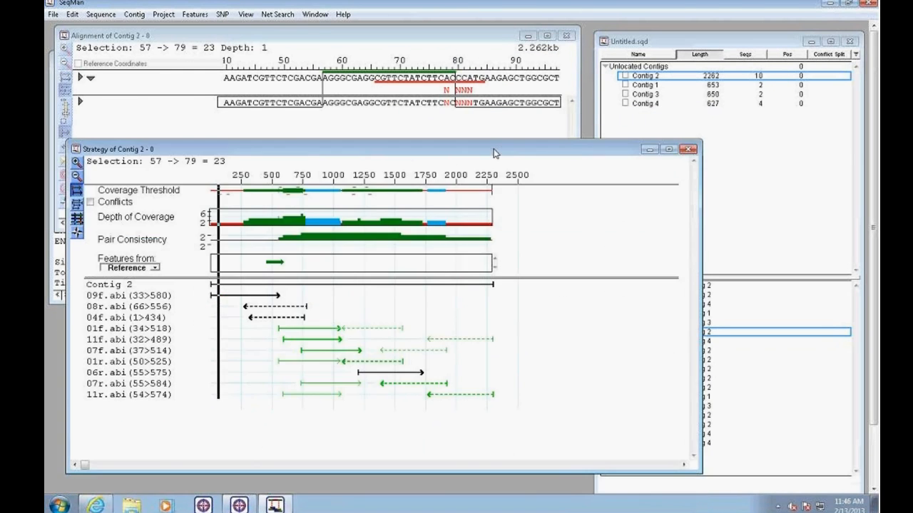
{"action": "left_click", "coordinate": [689, 150]}
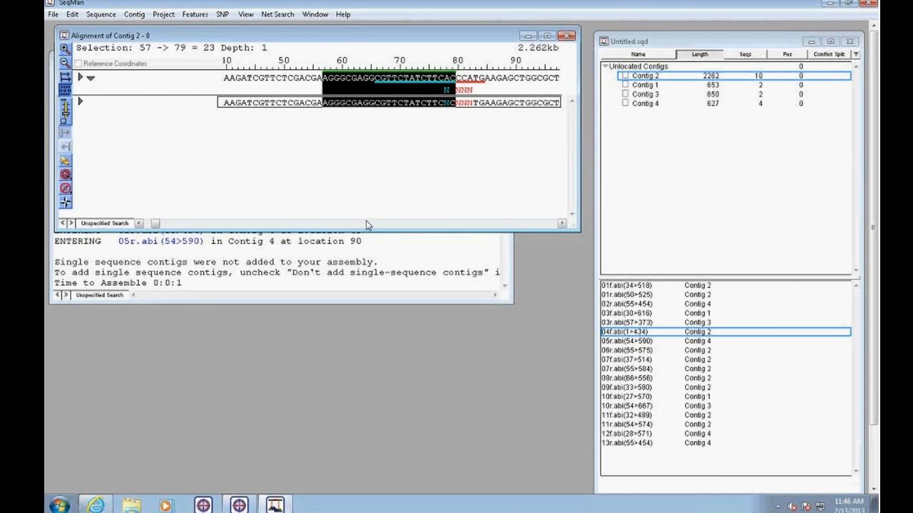
Move the assembly report below the alignment and place the editing cursor at position 69 of Contig 2's consensus.
{"action": "left_click", "coordinate": [370, 254]}
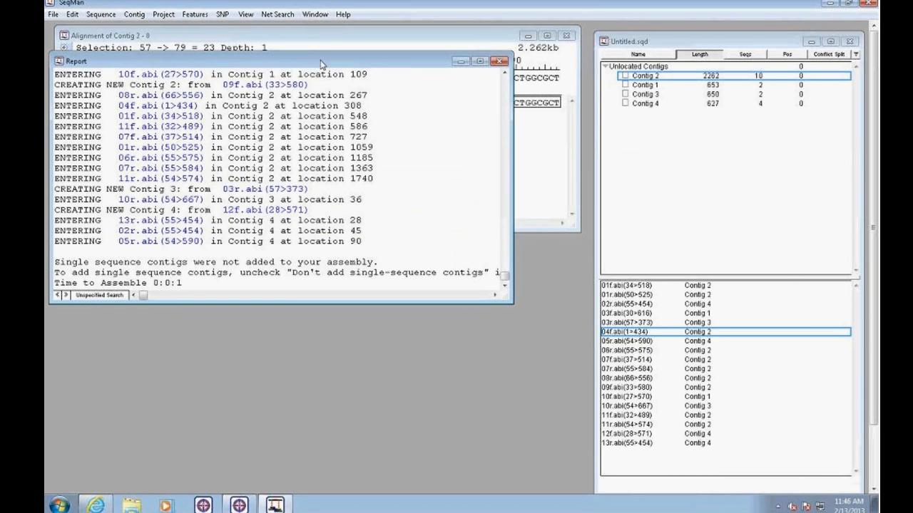
{"action": "left_click_drag", "start_coordinate": [320, 64], "coordinate": [350, 289]}
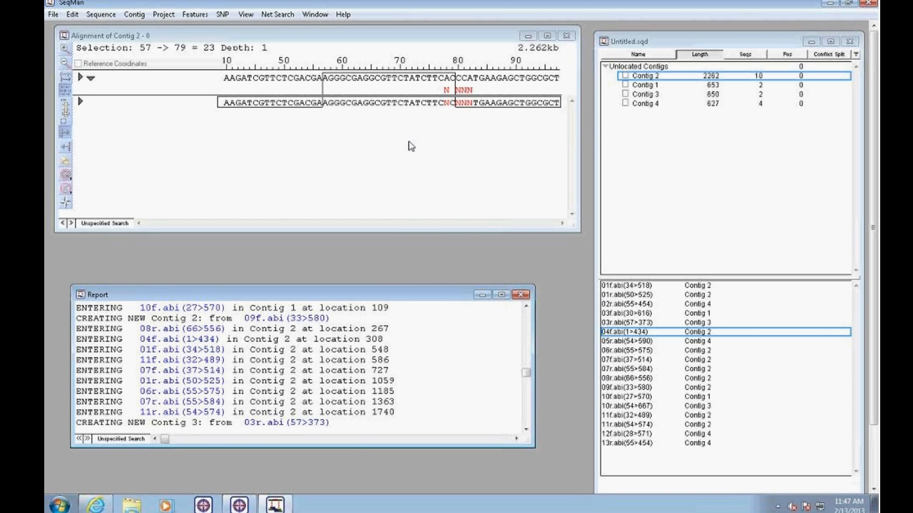
{"action": "left_click", "coordinate": [395, 91]}
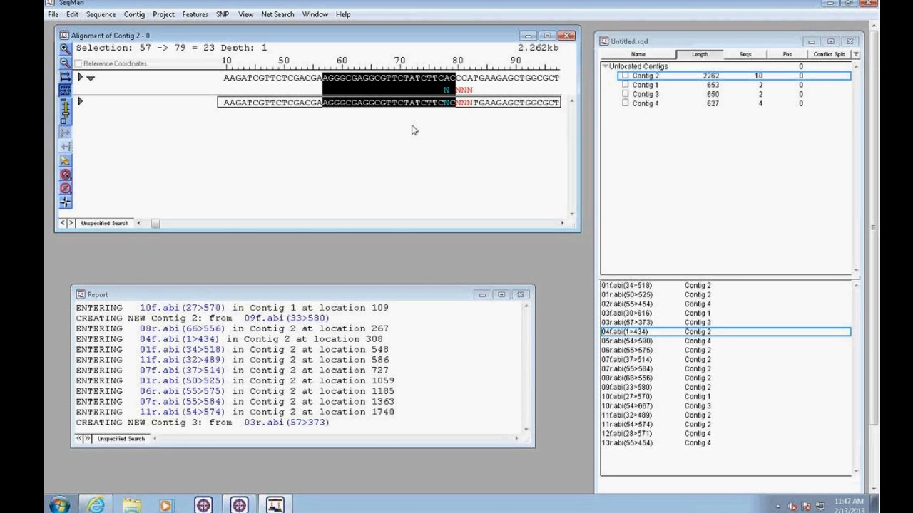
{"action": "left_click", "coordinate": [394, 78]}
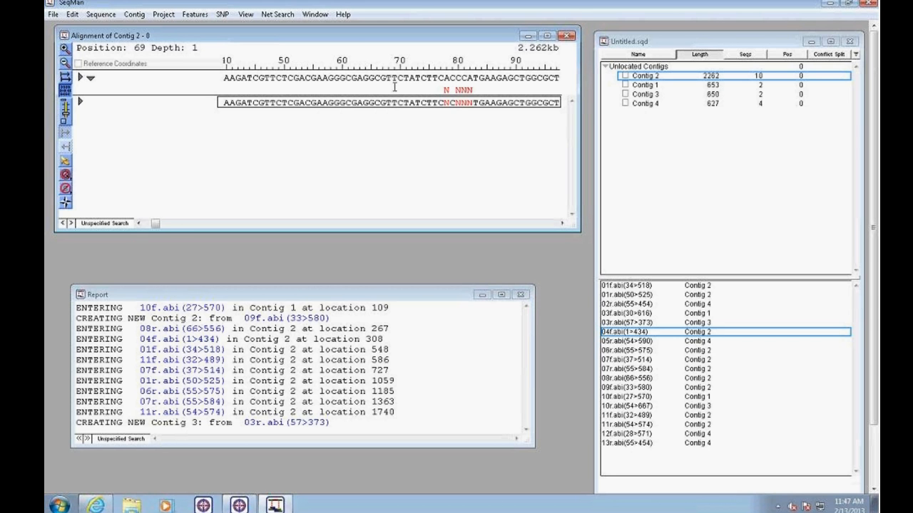
Insert a gap at position 102 of Contig 2's consensus.
{"action": "mouse_move", "coordinate": [156, 224]}
{"action": "left_mouse_down"}
{"action": "mouse_move", "coordinate": [175, 224]}
{"action": "mouse_move", "coordinate": [159, 224]}
{"action": "left_mouse_up"}
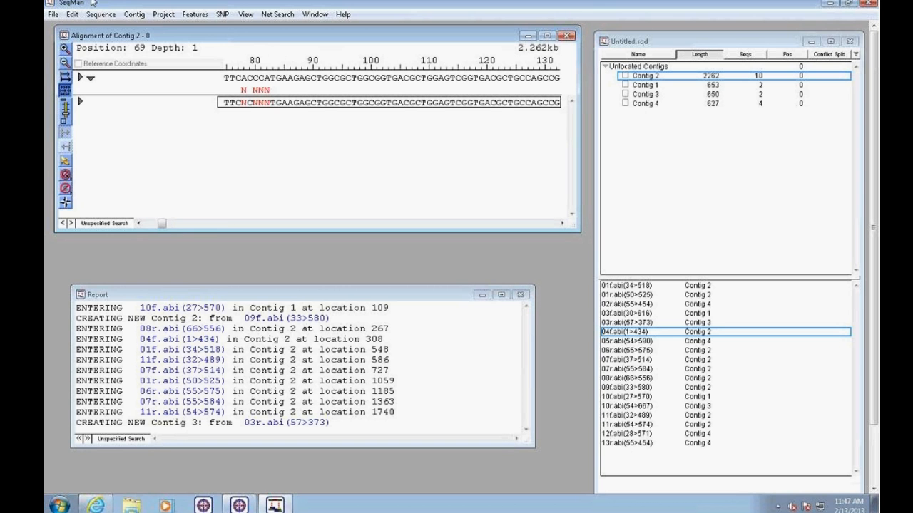
{"action": "left_click", "coordinate": [72, 14]}
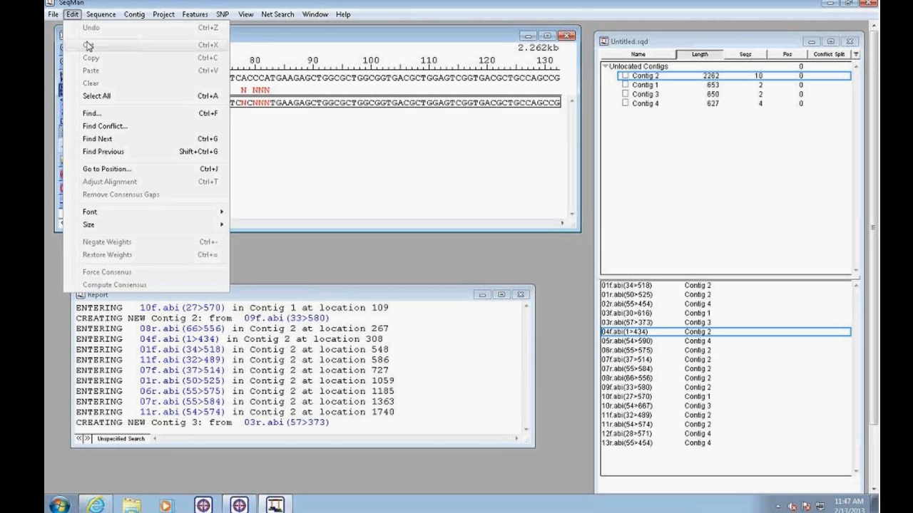
{"action": "left_click", "coordinate": [124, 16]}
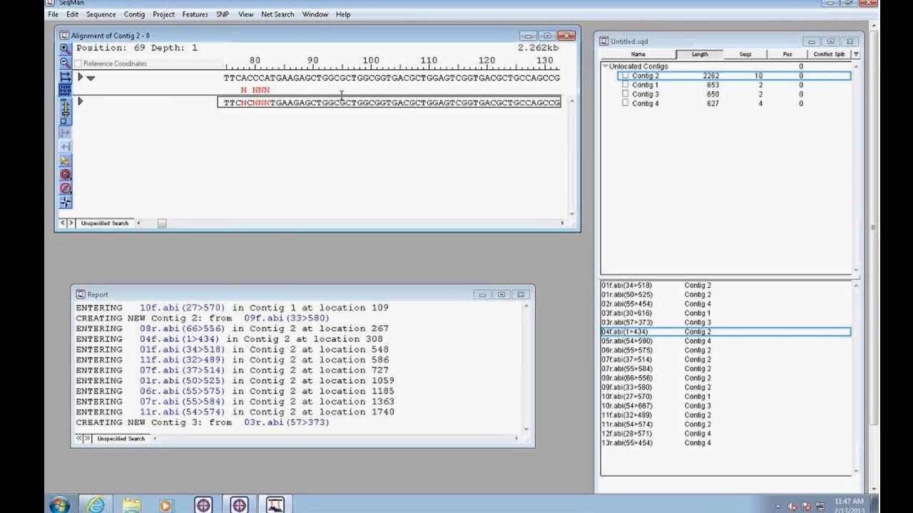
{"action": "left_click", "coordinate": [378, 77]}
{"action": "type", "text": "-"}
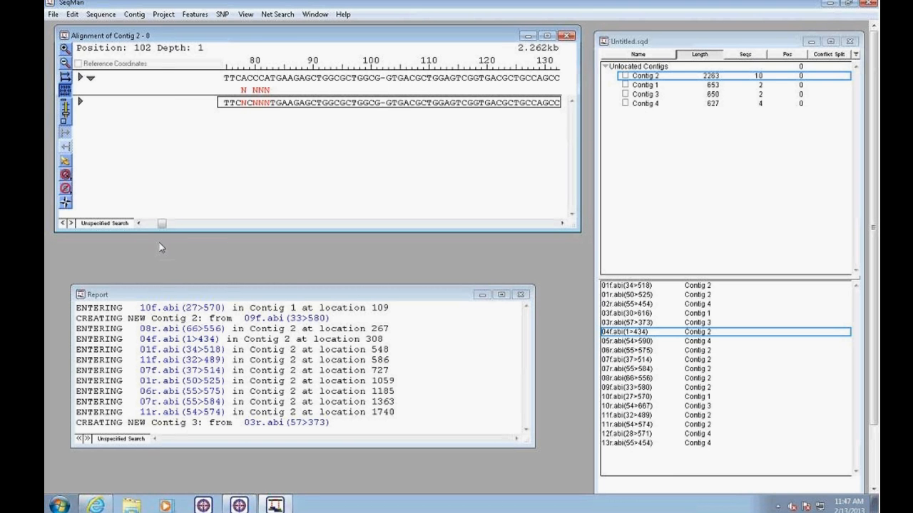
Replace the inserted gap and the G before it with tt at positions 101 to 102 of Contig 2's consensus.
{"action": "left_click_drag", "start_coordinate": [163, 223], "coordinate": [171, 225]}
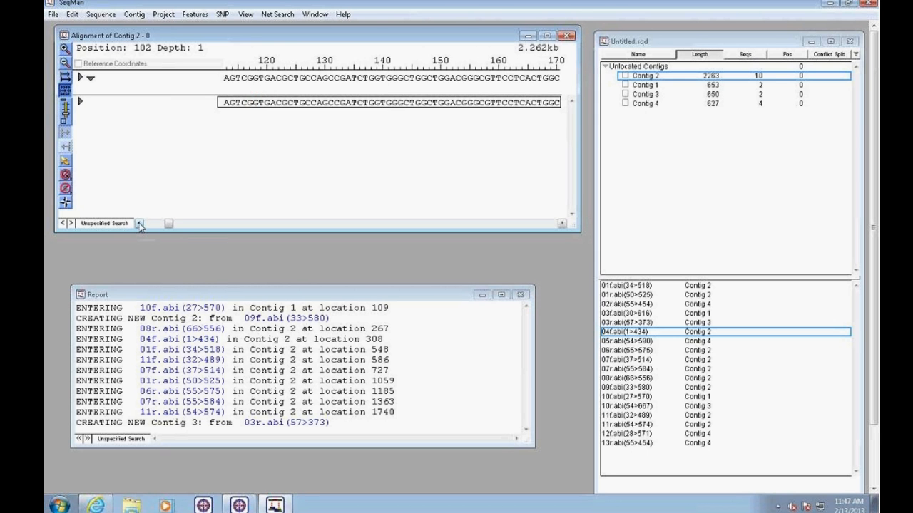
{"action": "left_click", "coordinate": [139, 223]}
{"action": "left_click", "coordinate": [139, 223]}
{"action": "left_click", "coordinate": [139, 224]}
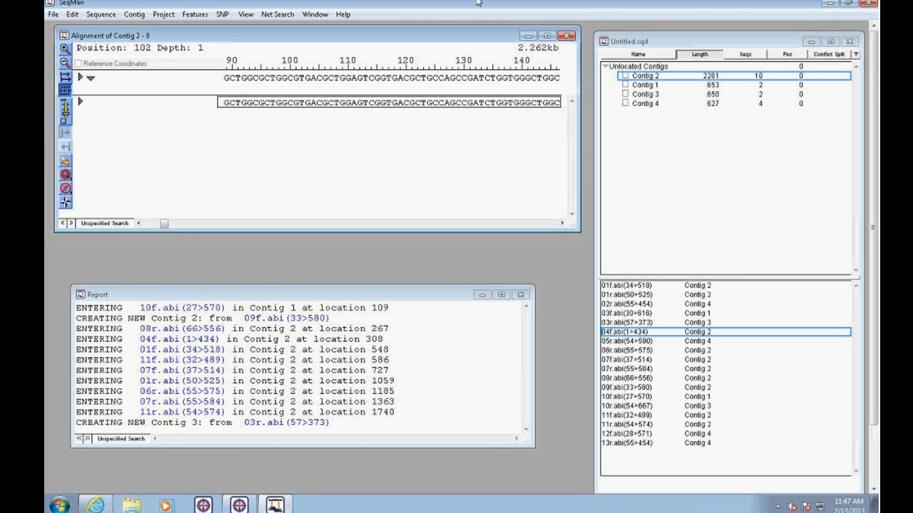
{"action": "type", "text": "tt"}
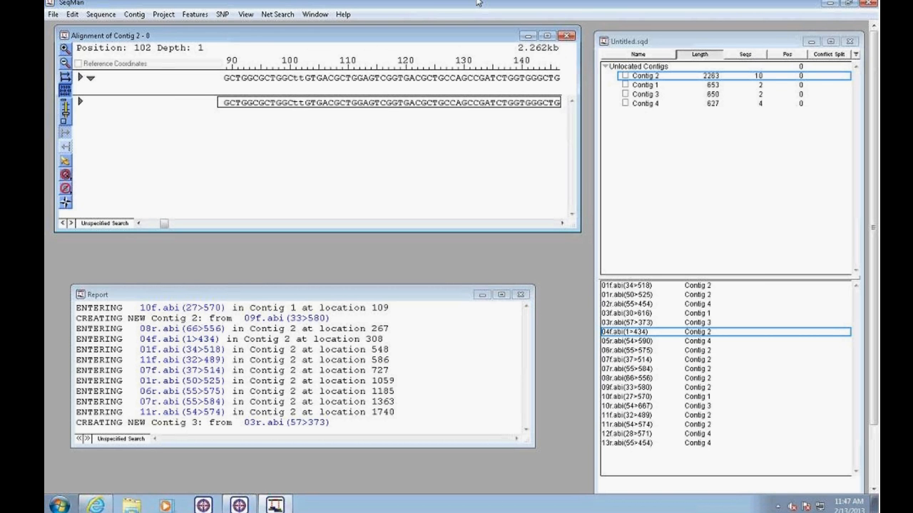
Replace the lowercase tt at positions 101 to 102 of Contig 2's consensus with TTT.
{"action": "key", "text": "BackSpace"}
{"action": "key", "text": "BackSpace"}
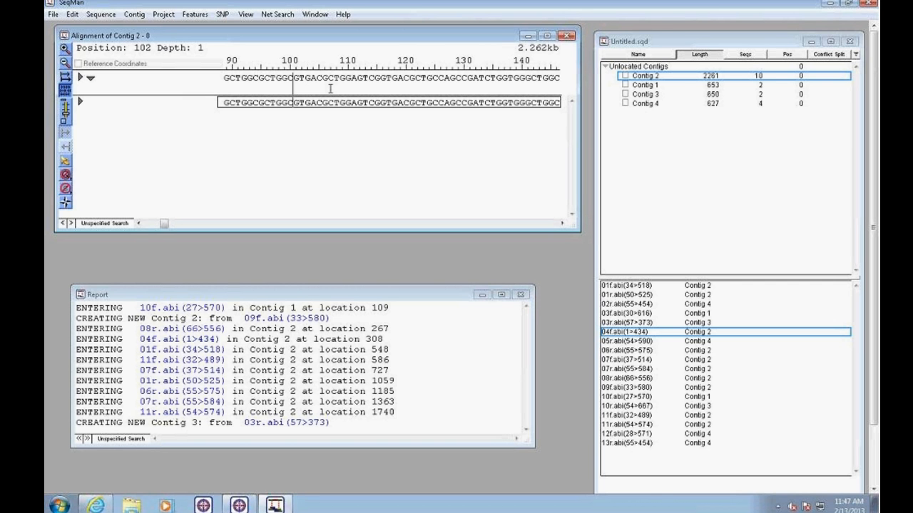
{"action": "type", "text": "TT"}
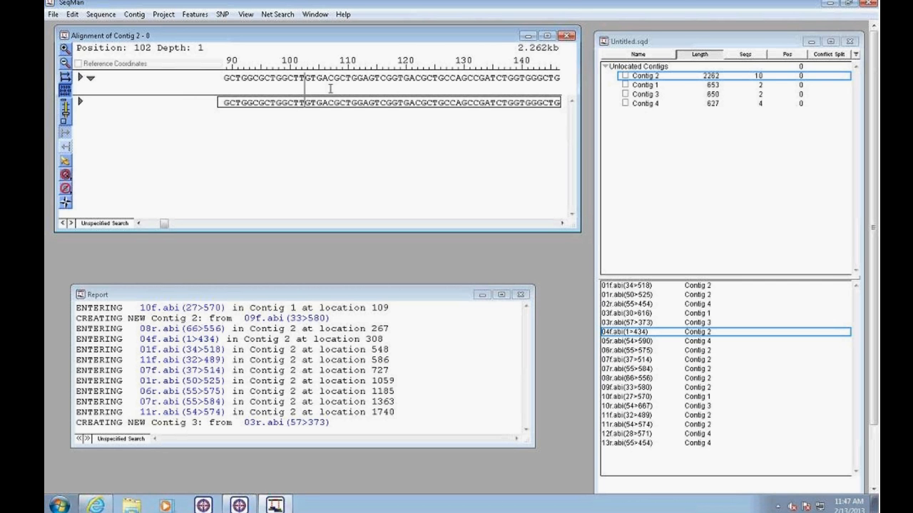
{"action": "type", "text": "T"}
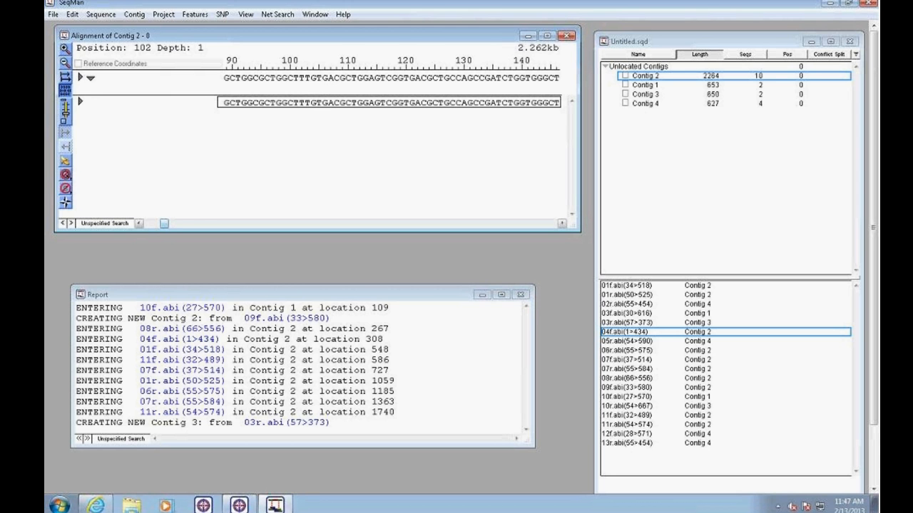
Compare the base calls of the three reads with Contig 2's consensus at position 402.
{"action": "left_click_drag", "start_coordinate": [164, 224], "coordinate": [220, 224]}
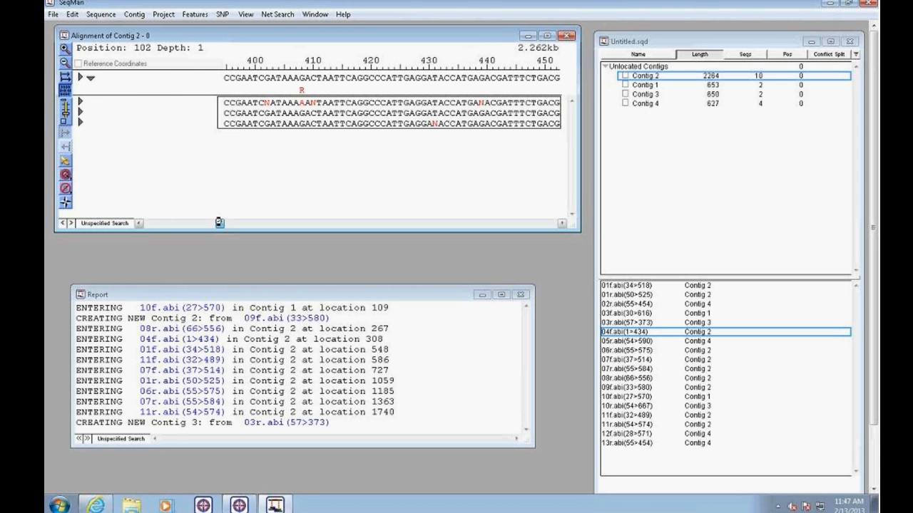
{"action": "left_click", "coordinate": [269, 103]}
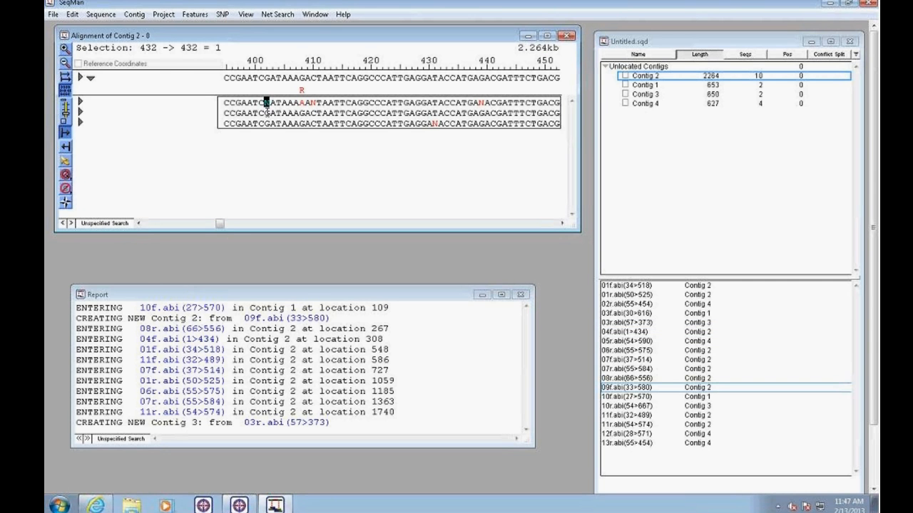
{"action": "left_click", "coordinate": [267, 112]}
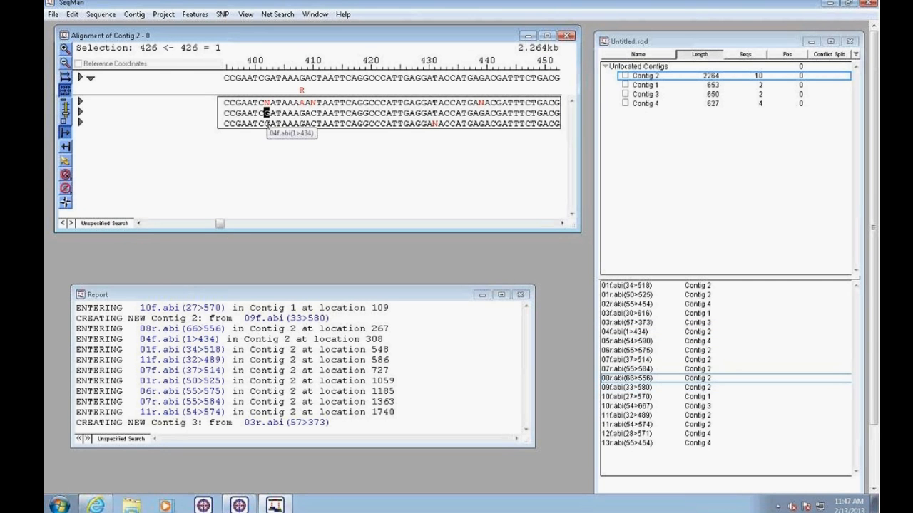
{"action": "left_click", "coordinate": [266, 123]}
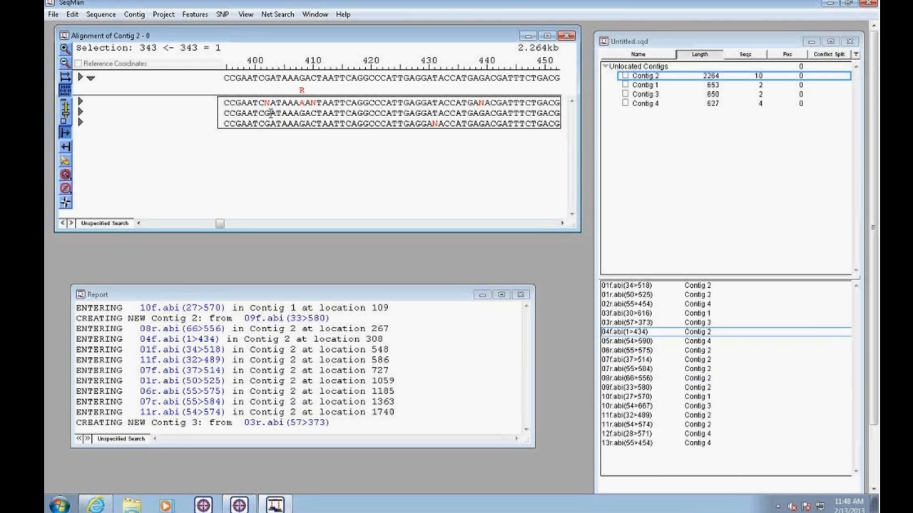
{"action": "left_click", "coordinate": [268, 113]}
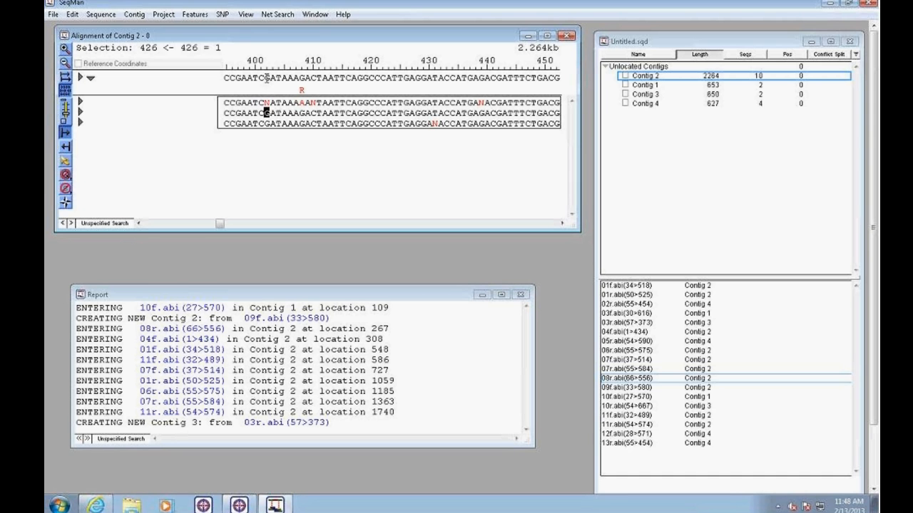
{"action": "left_click", "coordinate": [267, 77]}
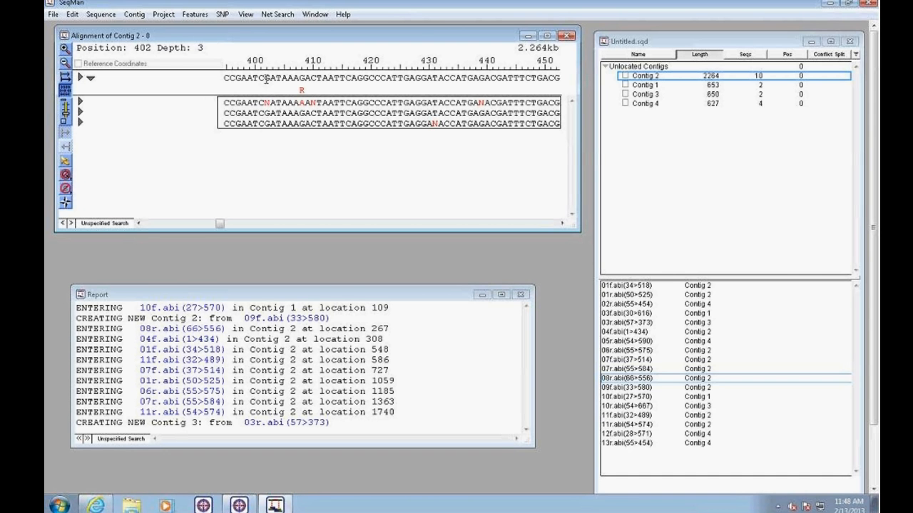
{"action": "left_click", "coordinate": [267, 78]}
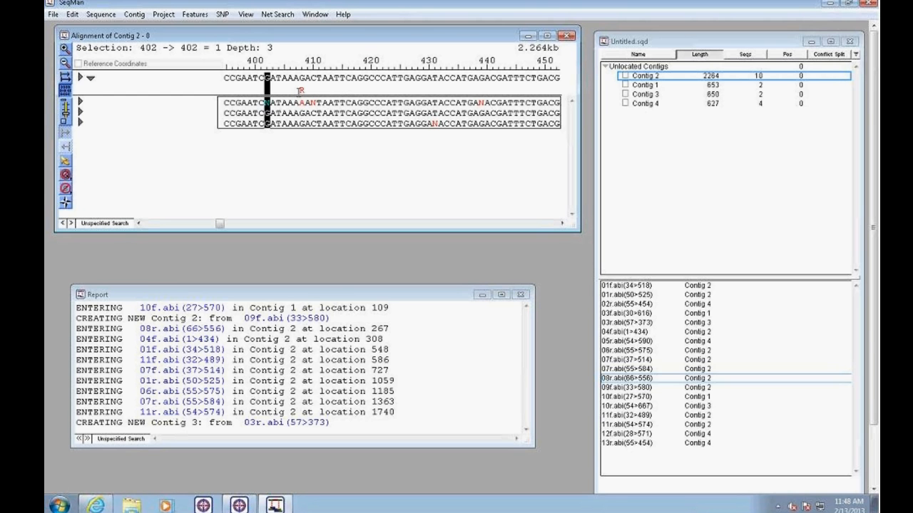
{"action": "left_click", "coordinate": [344, 105]}
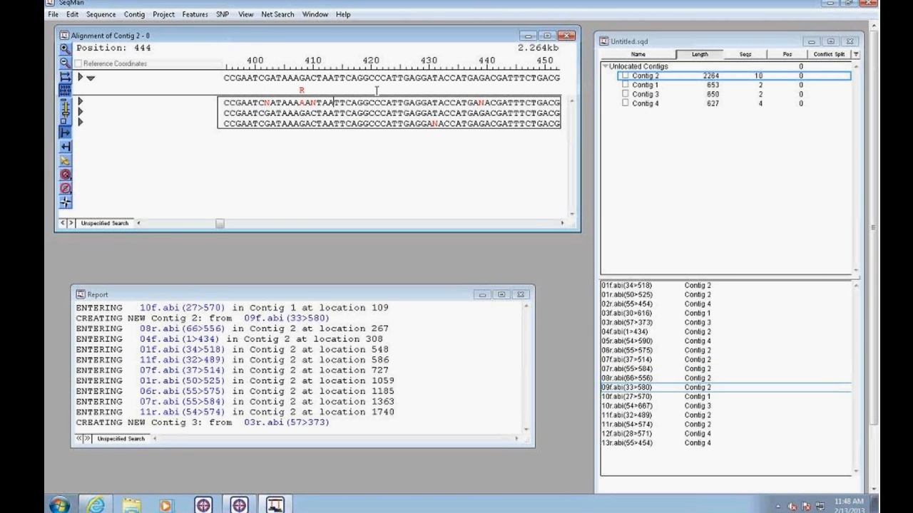
Close Contig 2's alignment, the assembly report and the project without saving the changes.
{"action": "left_click", "coordinate": [570, 37]}
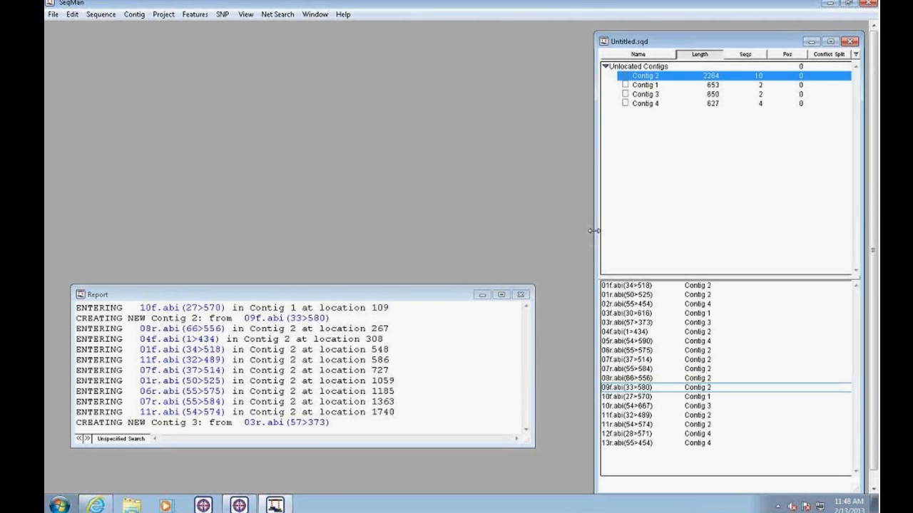
{"action": "left_click", "coordinate": [838, 50]}
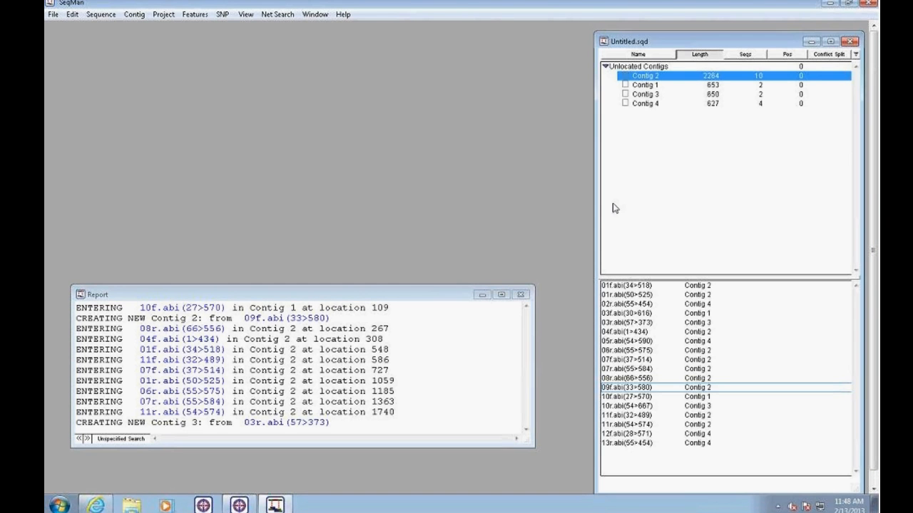
{"action": "left_click", "coordinate": [521, 295]}
{"action": "left_click", "coordinate": [853, 47]}
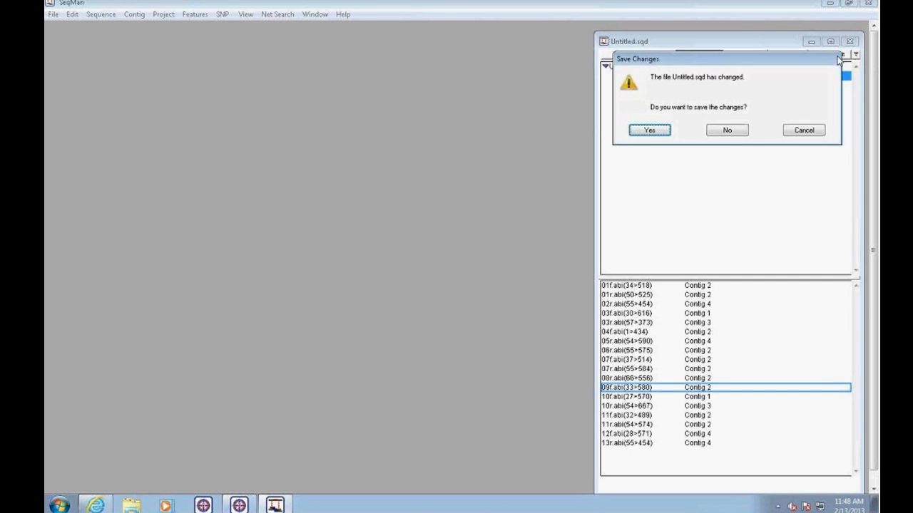
{"action": "left_click", "coordinate": [733, 129]}
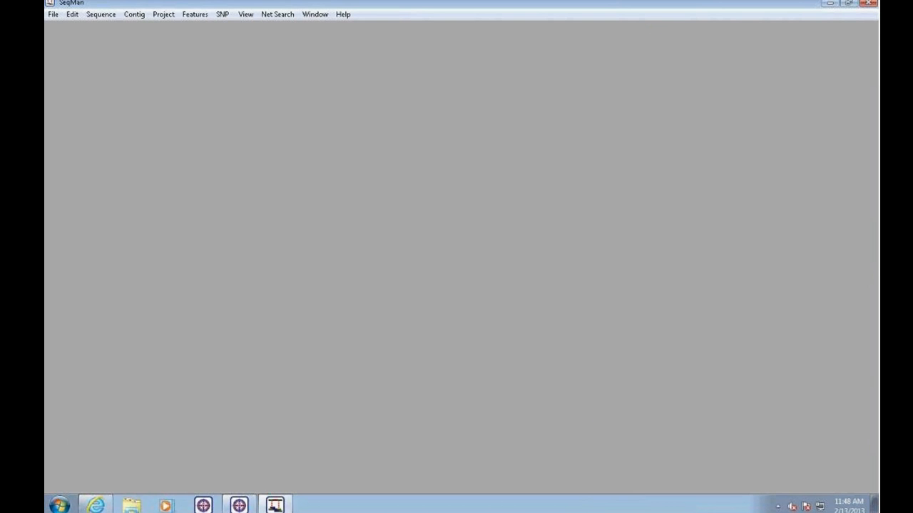
Create a new project and add the six SCF traces Sample1_f through Sample3_r from the SNP Demo folder.
{"action": "left_click", "coordinate": [53, 14]}
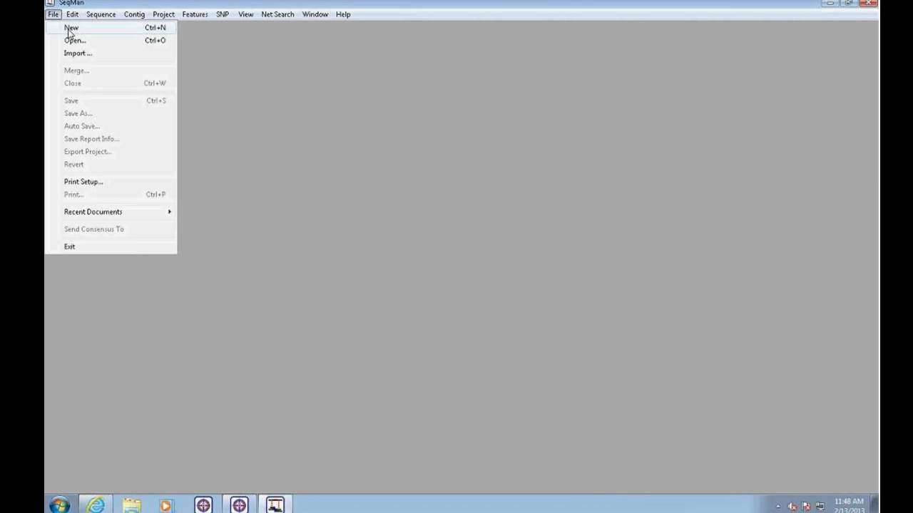
{"action": "left_click", "coordinate": [82, 30]}
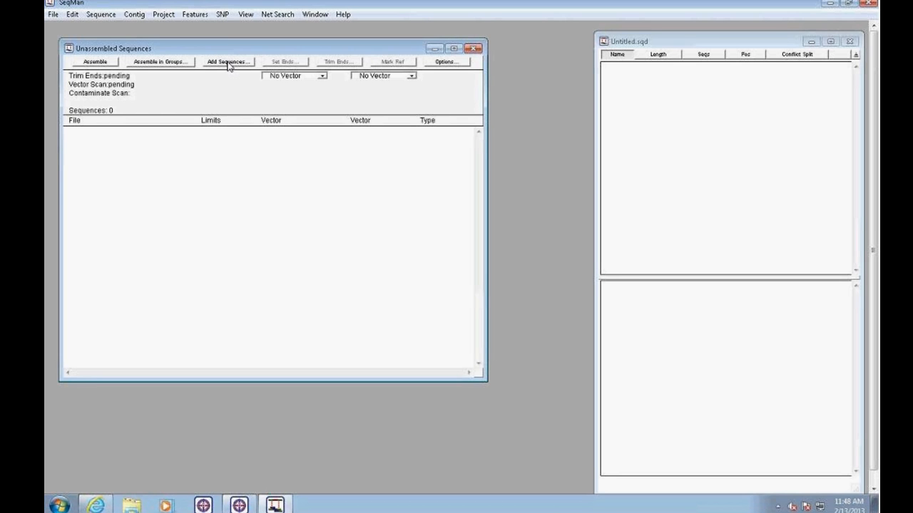
{"action": "left_click", "coordinate": [228, 62]}
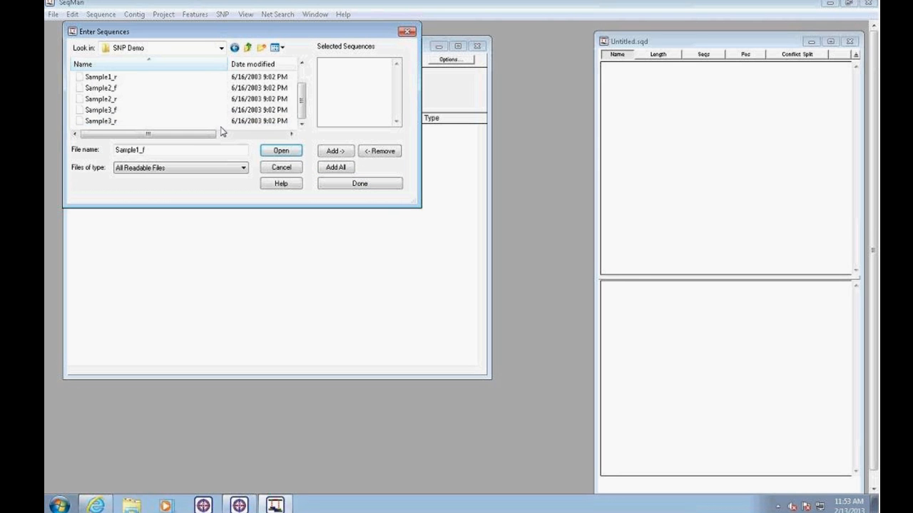
{"action": "left_click", "coordinate": [101, 120], "text": "shift"}
{"action": "left_click", "coordinate": [335, 150]}
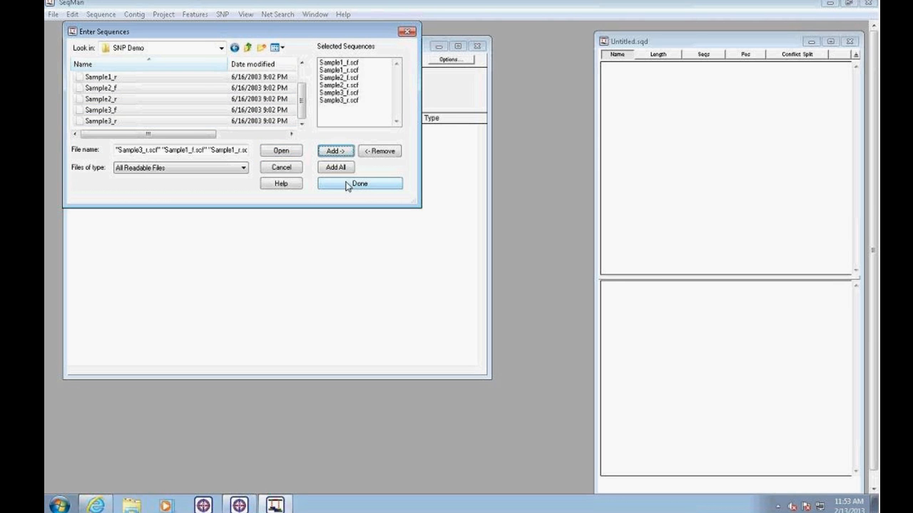
{"action": "left_click", "coordinate": [360, 184]}
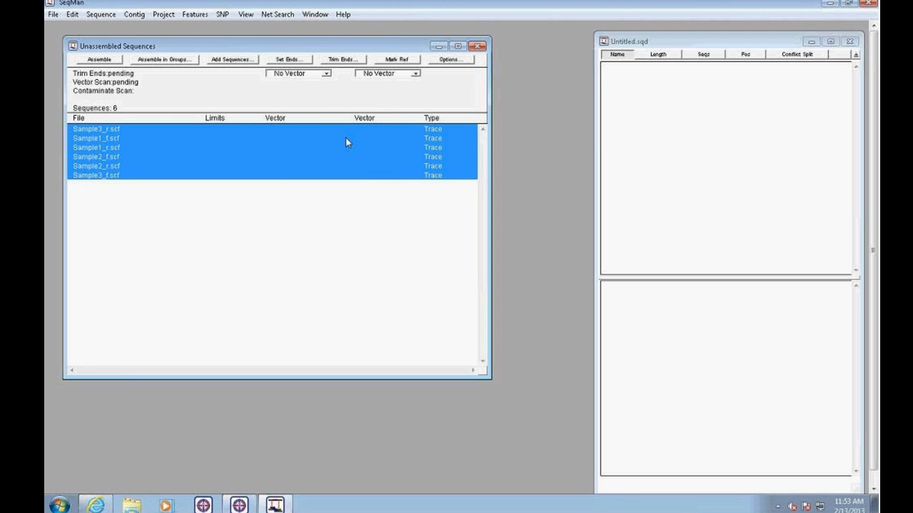
Assemble the traces in groups, using the "Sample3" portion of the example sequence name as the group identifier.
{"action": "left_click", "coordinate": [180, 62]}
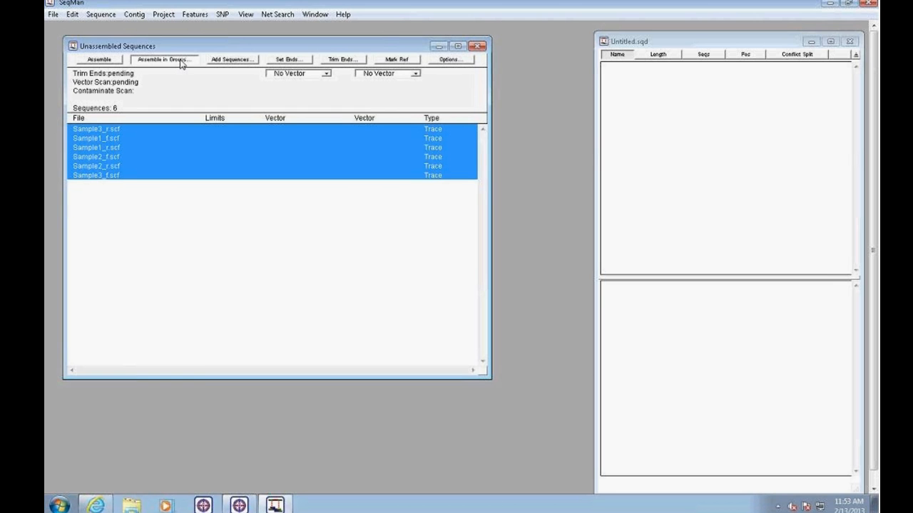
{"action": "left_click", "coordinate": [181, 62]}
{"action": "left_click_drag", "start_coordinate": [191, 317], "coordinate": [154, 318]}
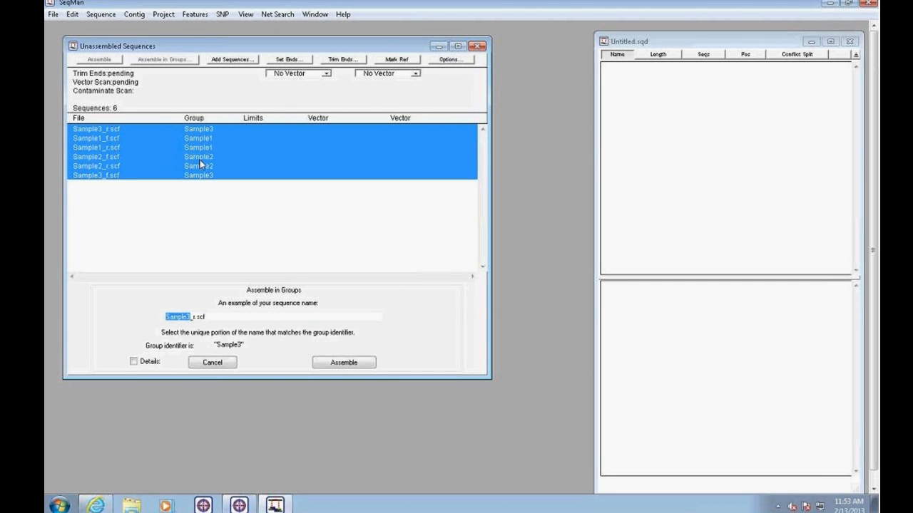
{"action": "left_click", "coordinate": [348, 365]}
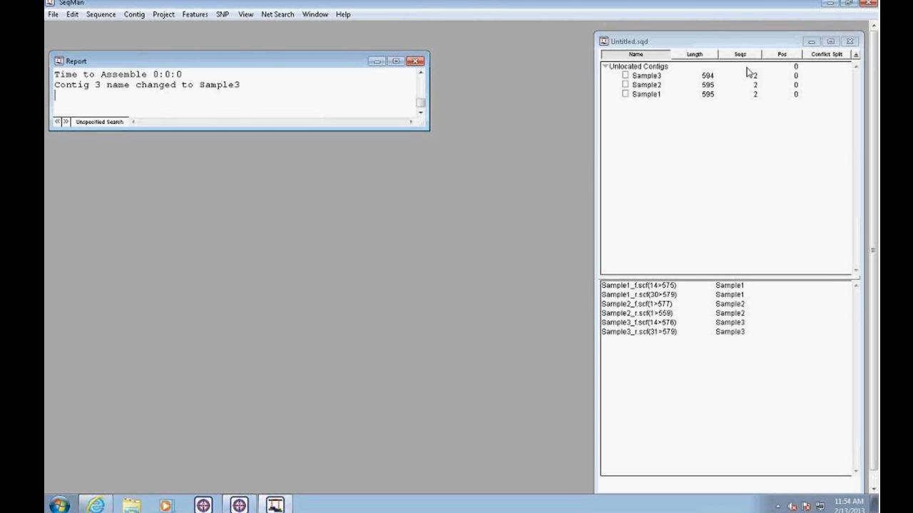
Open the Sample3 contig's alignment, check its forward and reverse reads, and close it.
{"action": "left_click", "coordinate": [660, 79]}
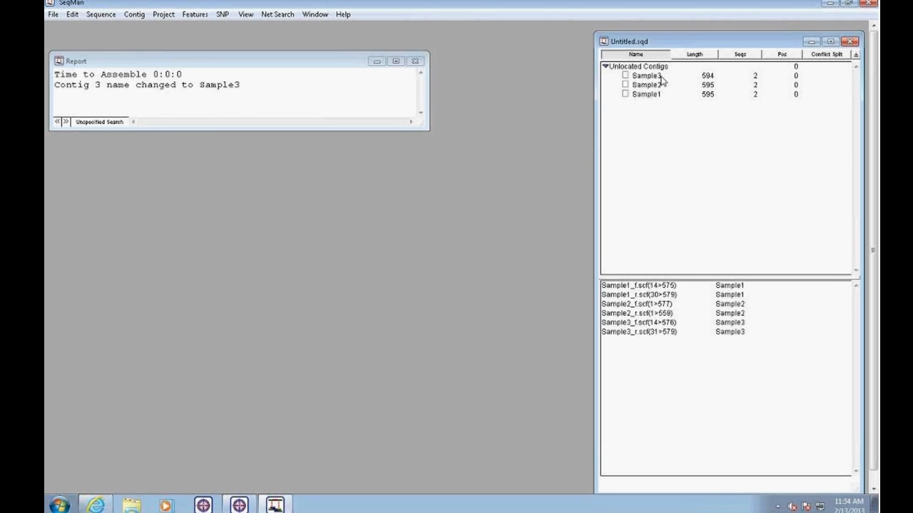
{"action": "left_click", "coordinate": [664, 79]}
{"action": "double_click", "coordinate": [664, 80]}
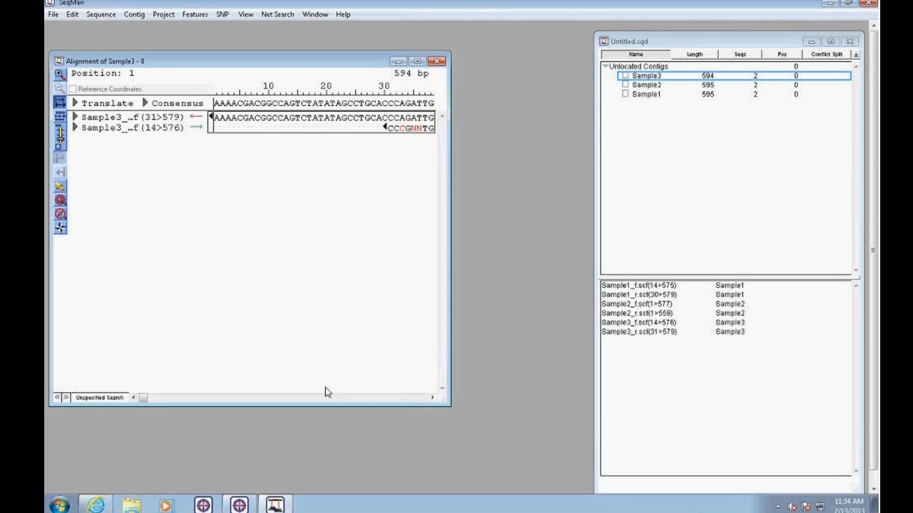
{"action": "mouse_move", "coordinate": [137, 398]}
{"action": "left_mouse_down"}
{"action": "mouse_move", "coordinate": [418, 390]}
{"action": "mouse_move", "coordinate": [137, 402]}
{"action": "left_mouse_up"}
{"action": "left_click", "coordinate": [437, 61]}
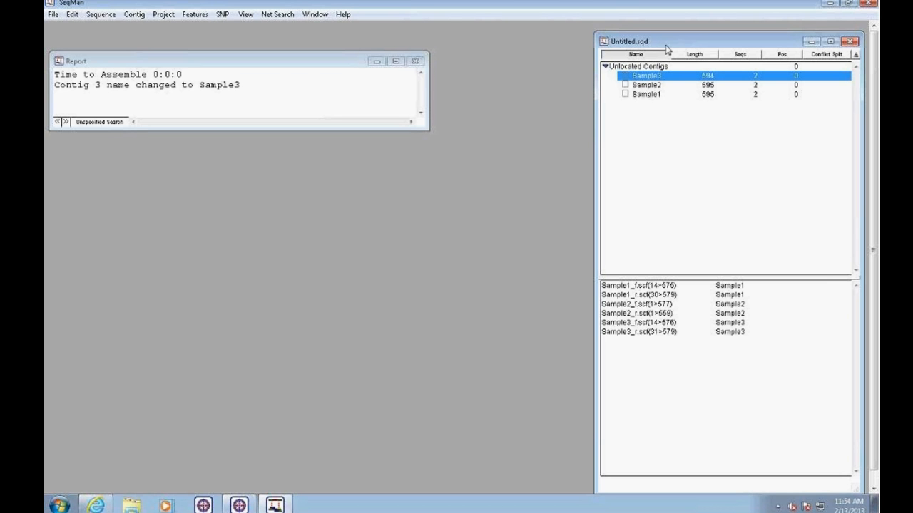
Send the consensus sequences of Sample3, Sample2 and Sample1 to MegAlign and widen the sequence name column there to show the full names.
{"action": "left_click", "coordinate": [659, 99], "text": "shift"}
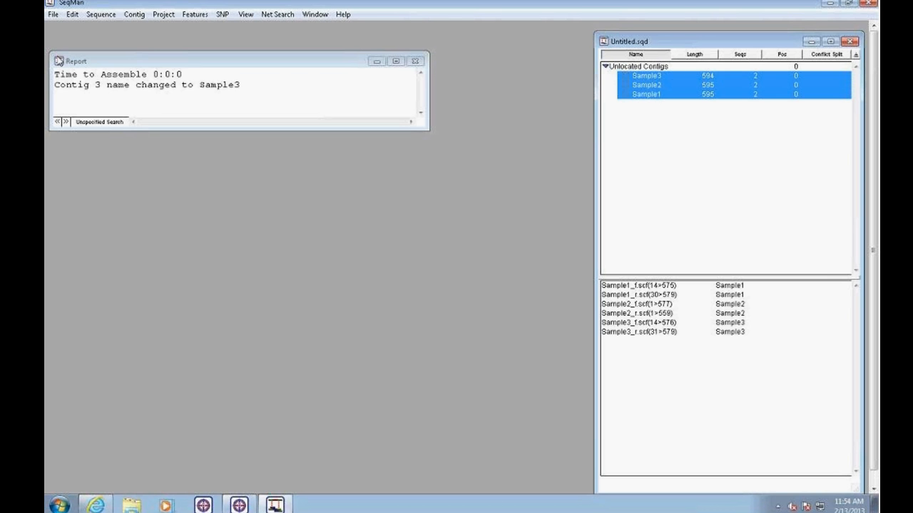
{"action": "left_click", "coordinate": [55, 15]}
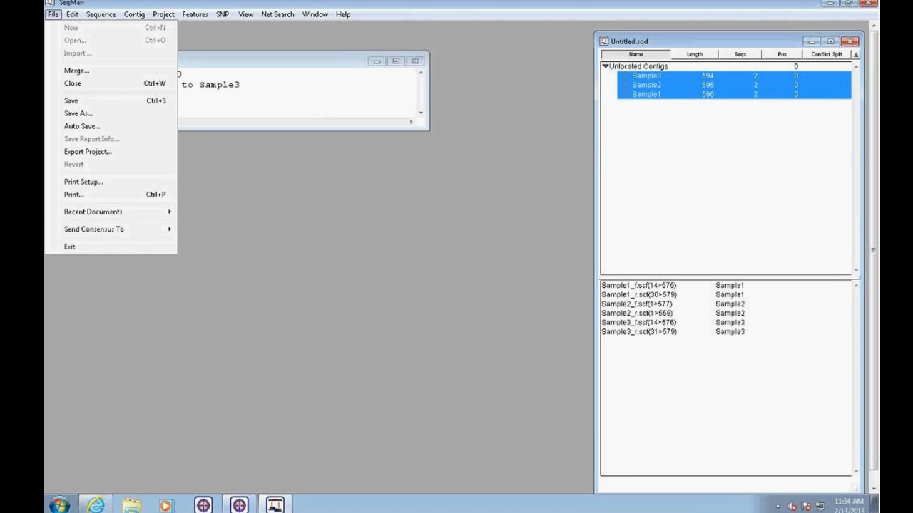
{"action": "mouse_move", "coordinate": [136, 222]}
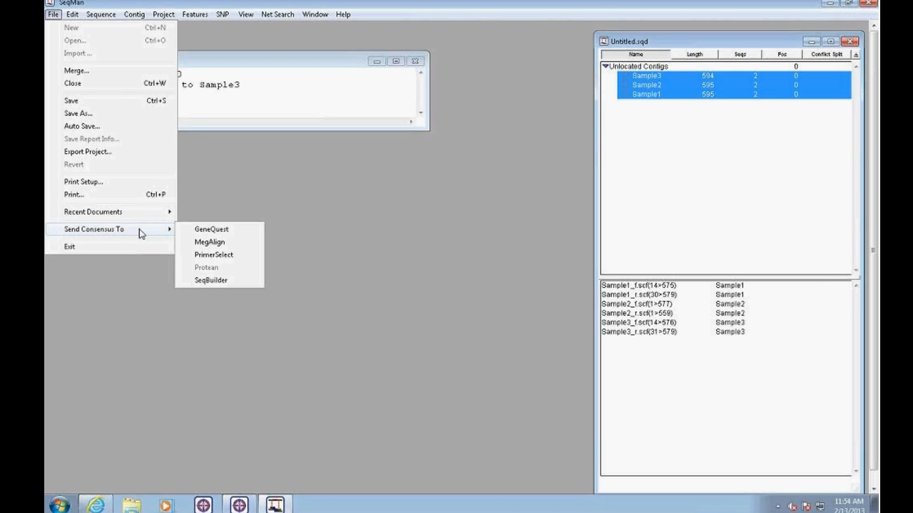
{"action": "left_click", "coordinate": [219, 243]}
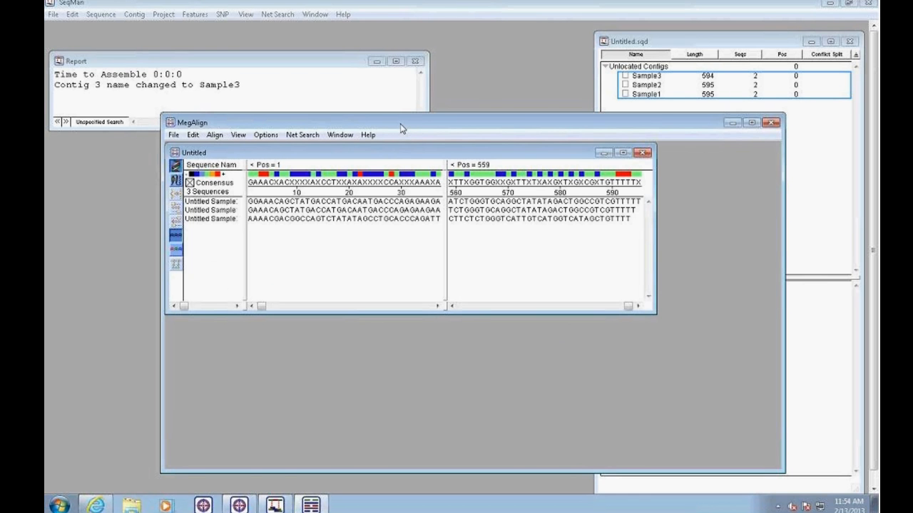
{"action": "left_click_drag", "start_coordinate": [400, 124], "coordinate": [387, 95]}
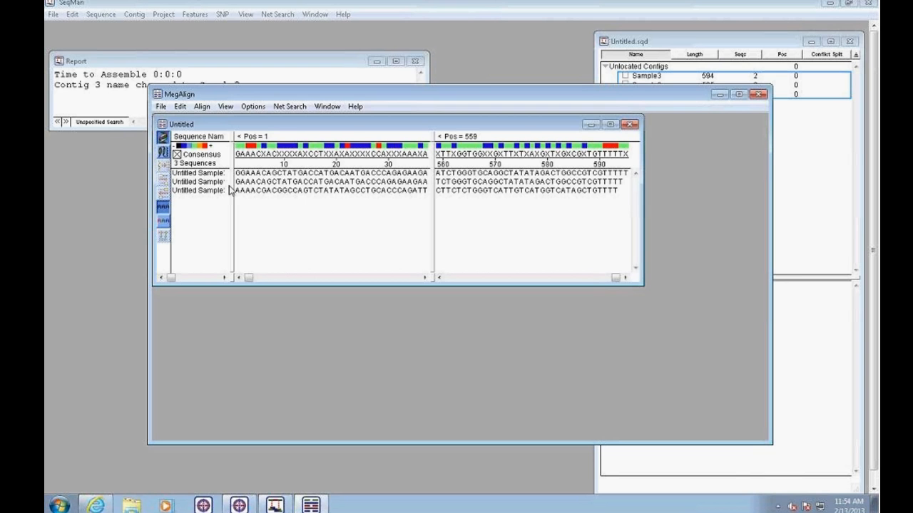
{"action": "left_click_drag", "start_coordinate": [233, 189], "coordinate": [267, 187]}
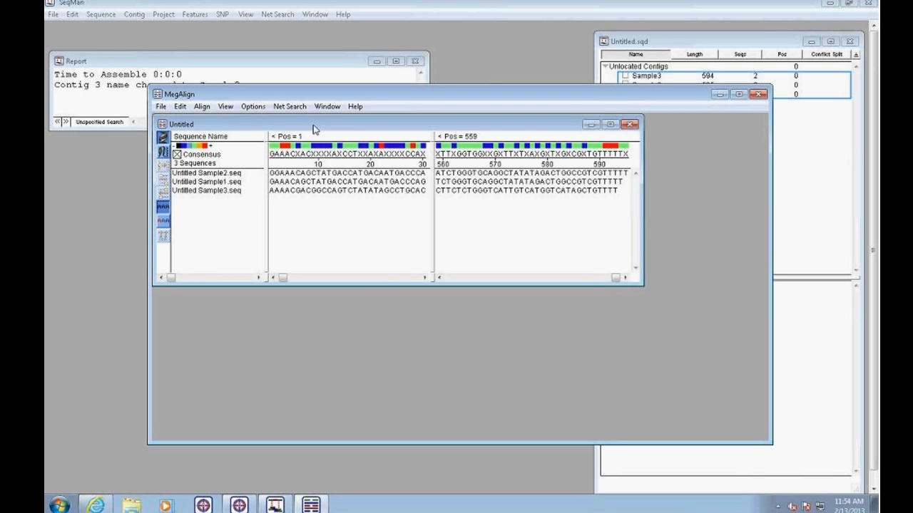
Align the three sample consensus sequences by the Clustal W method and inspect the aligned bases.
{"action": "left_click", "coordinate": [209, 108]}
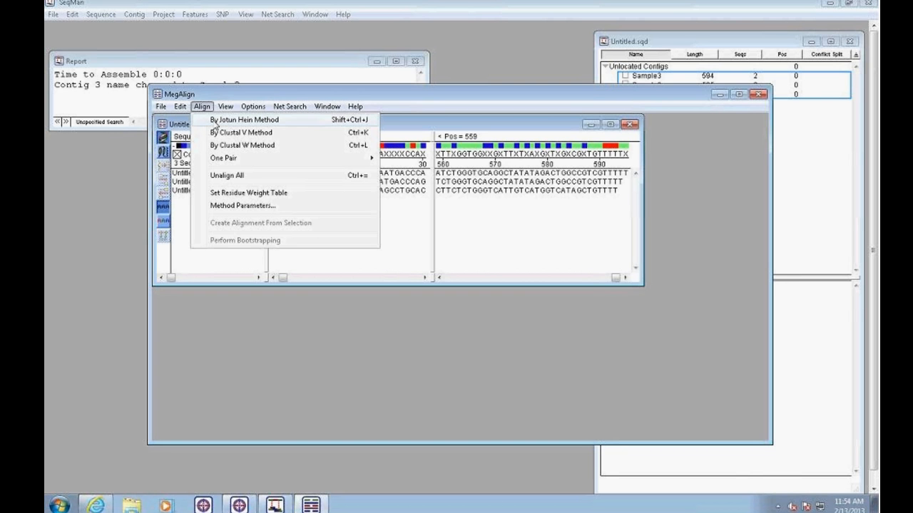
{"action": "left_click", "coordinate": [284, 146]}
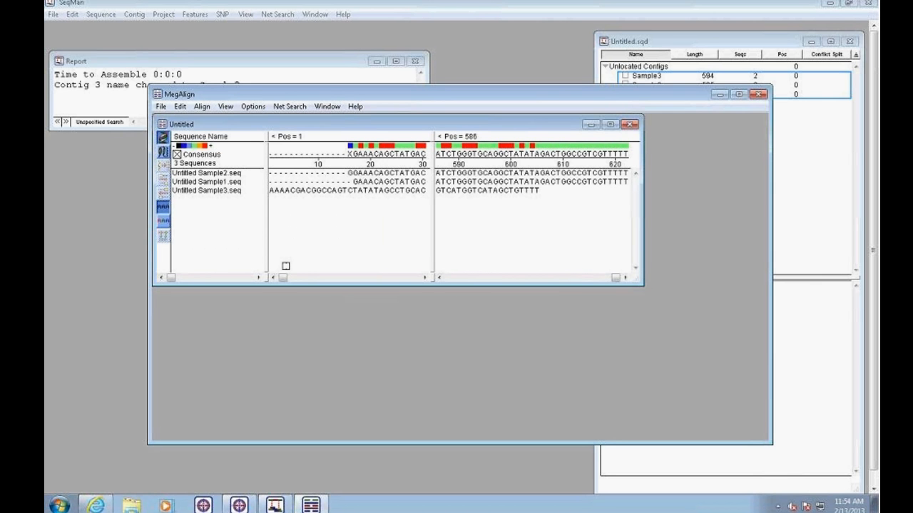
{"action": "left_click_drag", "start_coordinate": [285, 278], "coordinate": [301, 278]}
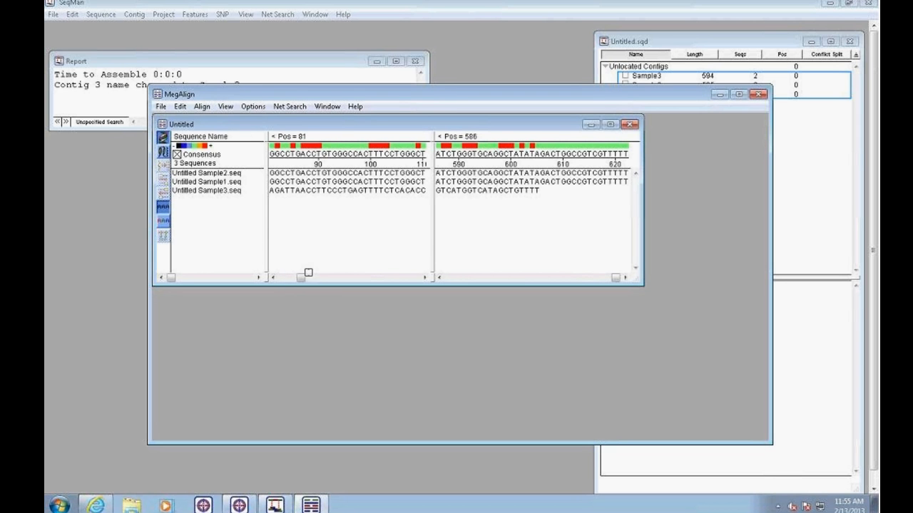
Display the phylogenetic tree of the three aligned samples, then move and narrow the MegAlign window to uncover the SeqMan project window.
{"action": "left_click", "coordinate": [225, 107]}
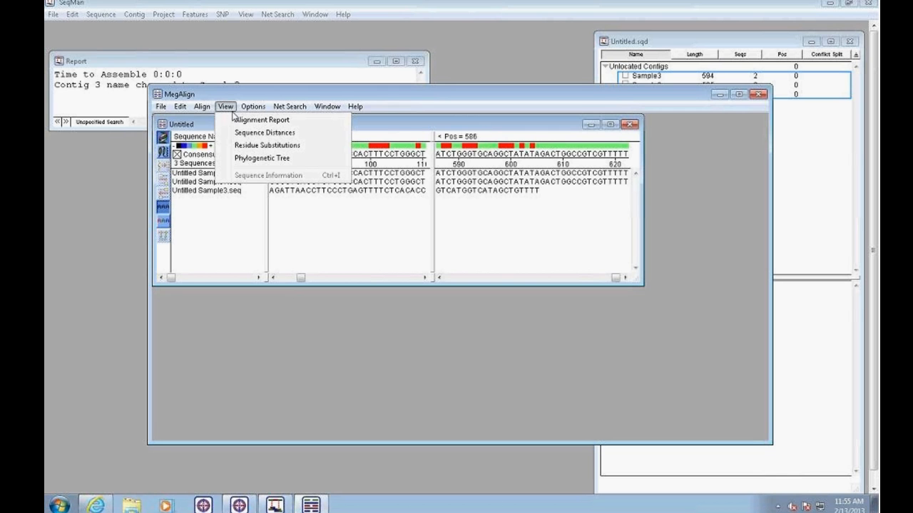
{"action": "left_click", "coordinate": [310, 163]}
{"action": "left_click_drag", "start_coordinate": [433, 278], "coordinate": [764, 399]}
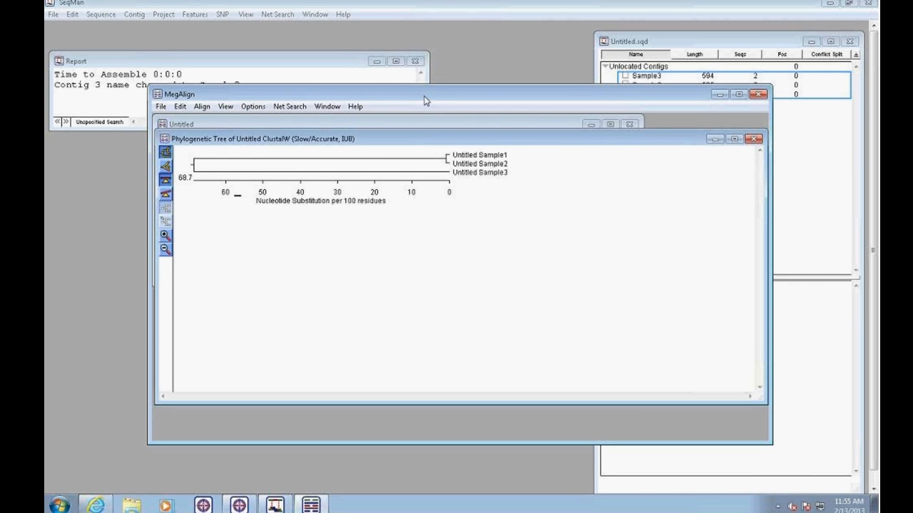
{"action": "left_click_drag", "start_coordinate": [426, 100], "coordinate": [361, 97]}
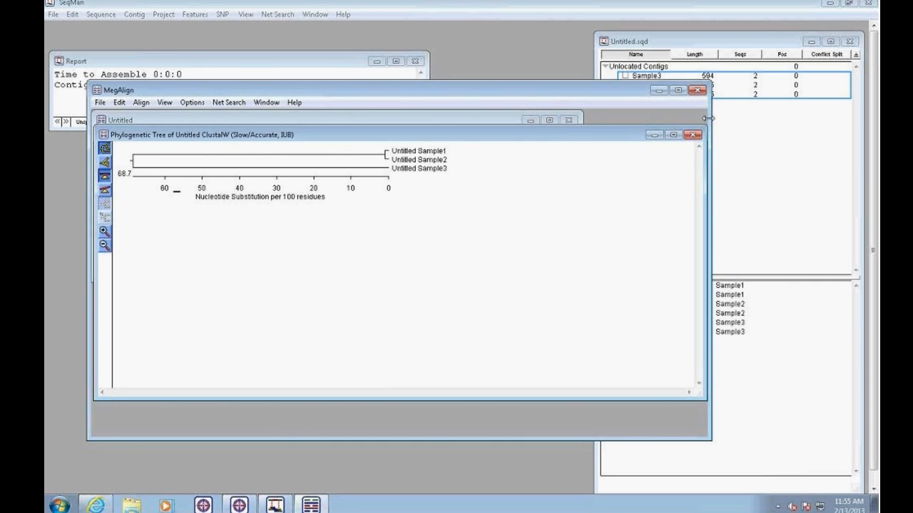
{"action": "left_click_drag", "start_coordinate": [708, 118], "coordinate": [584, 119]}
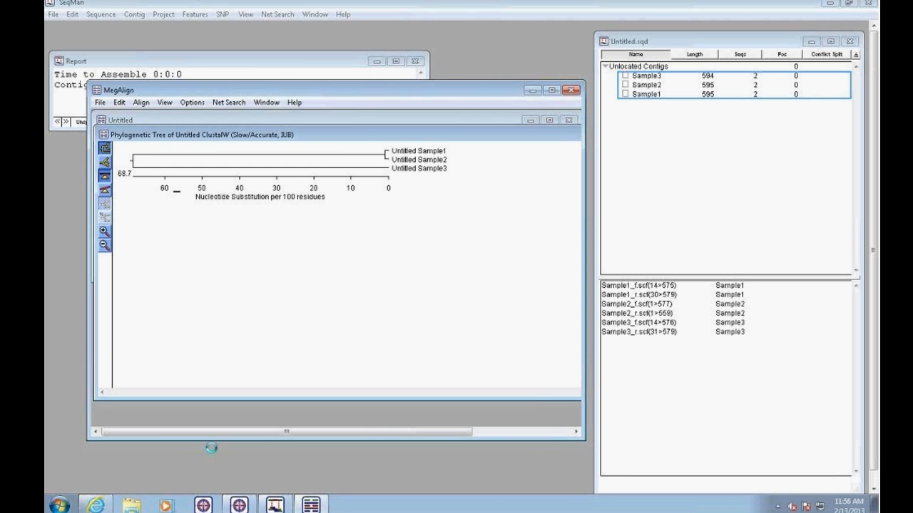
Switch to Internet Explorer, open the Webinars page of the DNASTAR website, and look through the upcoming and archived webinars.
{"action": "left_click", "coordinate": [99, 506]}
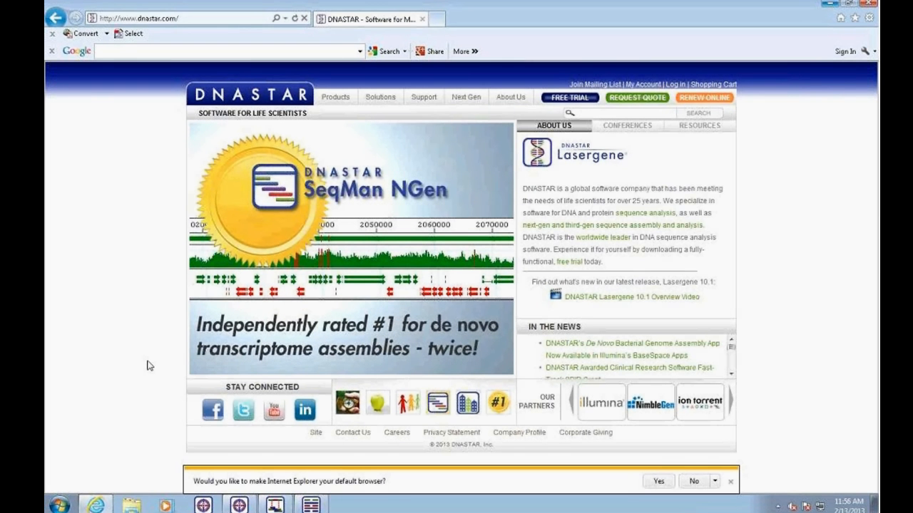
{"action": "mouse_move", "coordinate": [418, 98]}
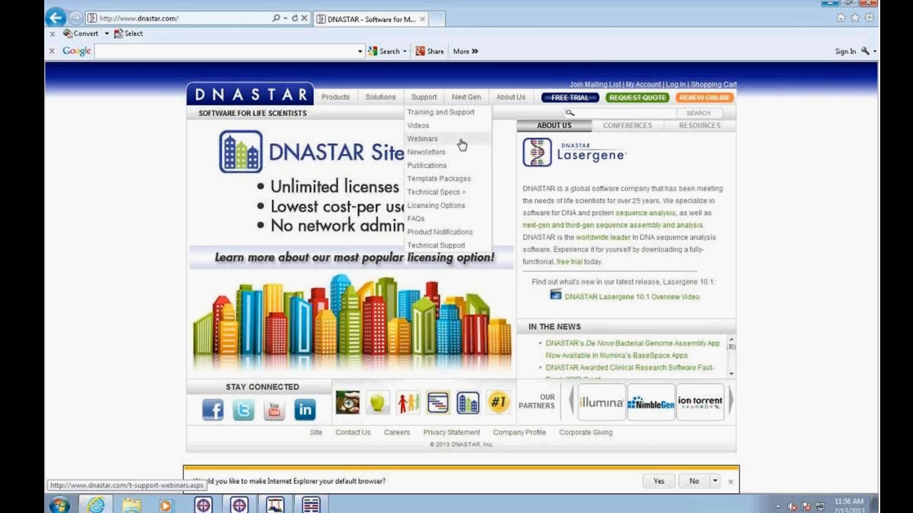
{"action": "left_click", "coordinate": [462, 145]}
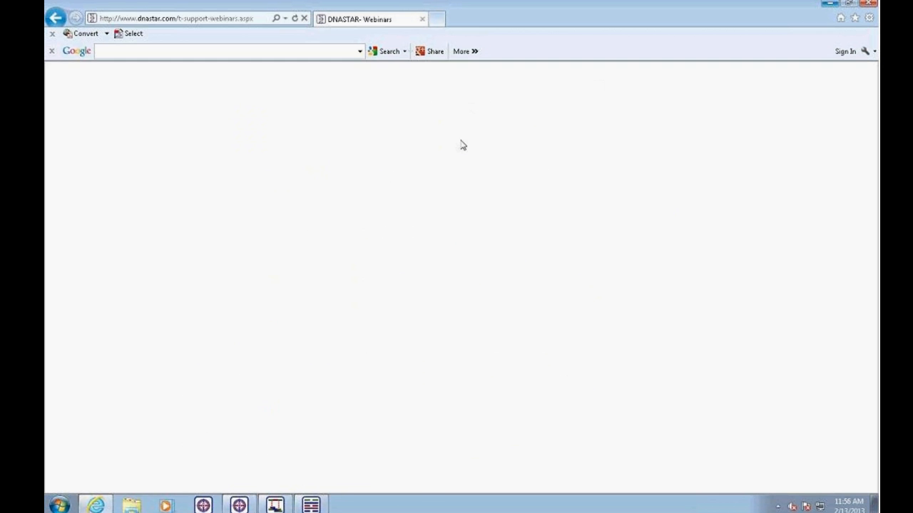
{"action": "scroll", "coordinate": [449, 292], "scroll_direction": "down", "scroll_amount": 4}
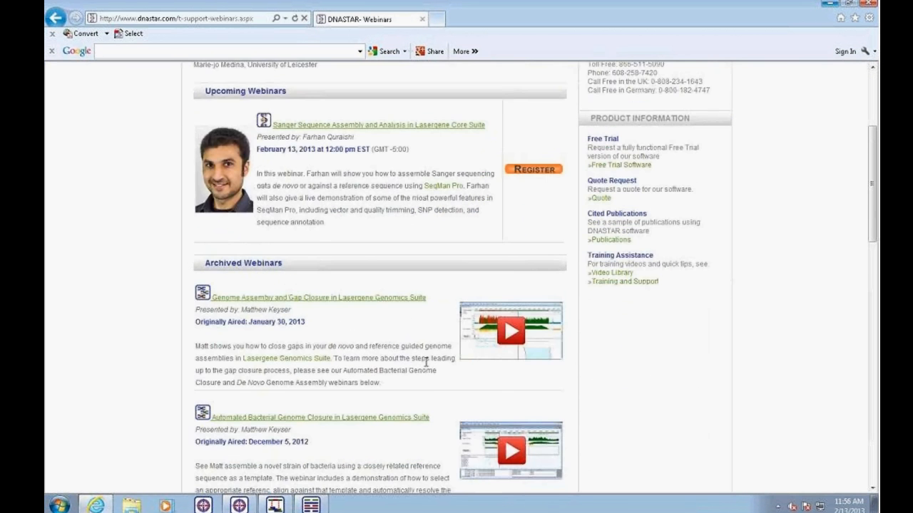
{"action": "scroll", "coordinate": [332, 328], "scroll_direction": "down", "scroll_amount": 1}
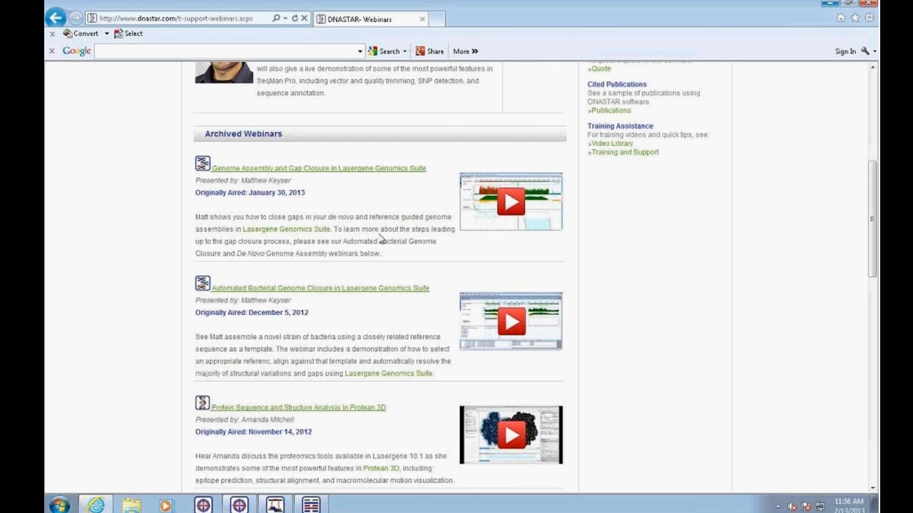
{"action": "scroll", "coordinate": [383, 243], "scroll_direction": "down", "scroll_amount": 3}
{"action": "scroll", "coordinate": [383, 242], "scroll_direction": "up", "scroll_amount": 4}
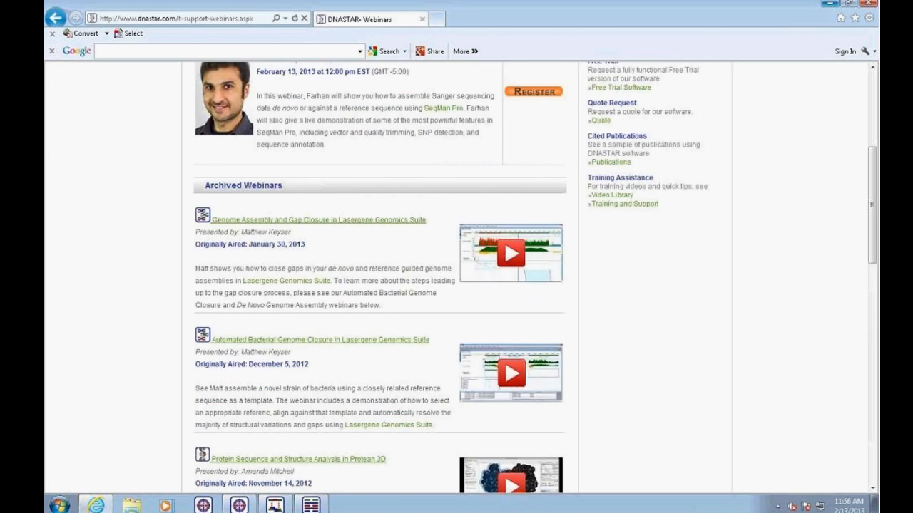
{"action": "scroll", "coordinate": [379, 254], "scroll_direction": "up", "scroll_amount": 4}
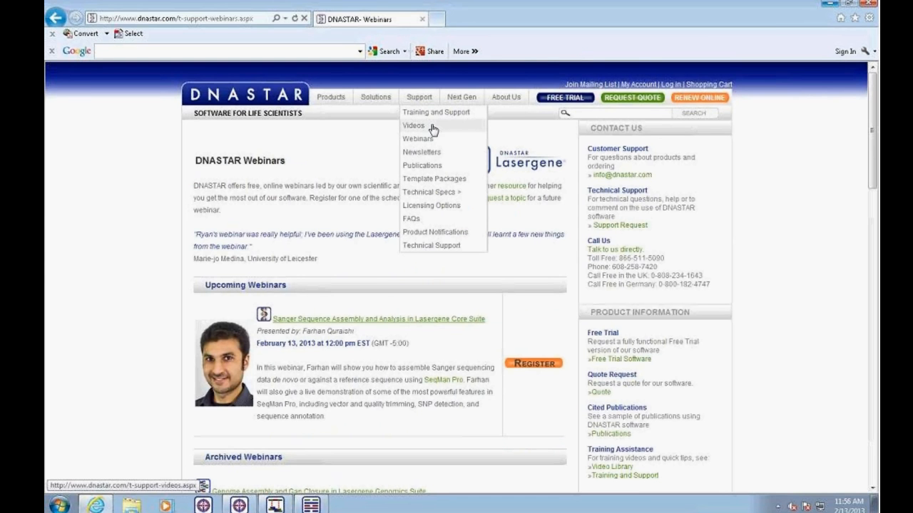
Open DNASTAR's training video library and look through its topics, highlighting the "Sequence Assembly and Analysis" heading.
{"action": "left_click", "coordinate": [442, 132]}
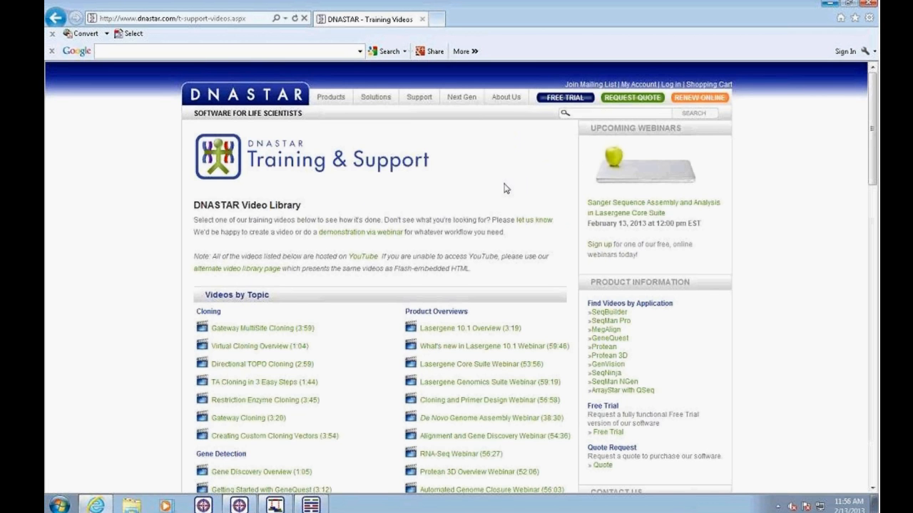
{"action": "left_click_drag", "start_coordinate": [872, 167], "coordinate": [875, 237]}
{"action": "scroll", "coordinate": [456, 278], "scroll_direction": "down", "scroll_amount": 3}
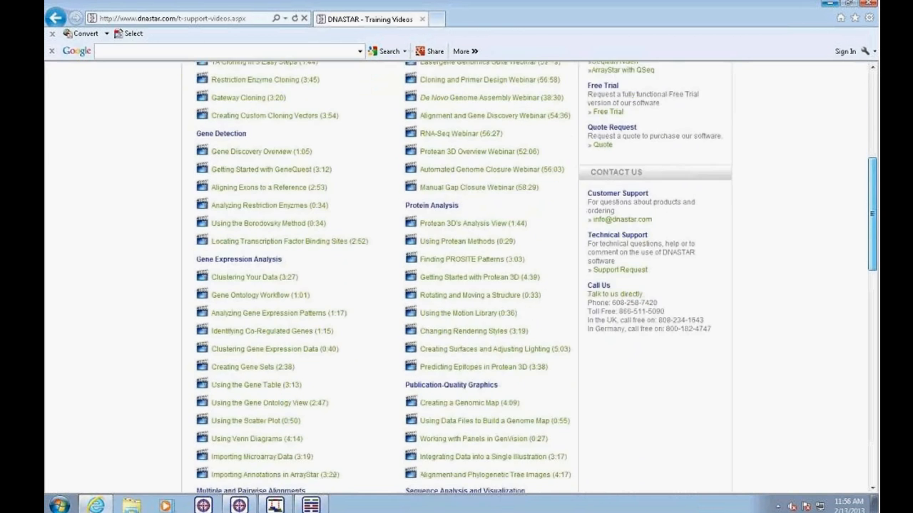
{"action": "scroll", "coordinate": [456, 278], "scroll_direction": "down", "scroll_amount": 5}
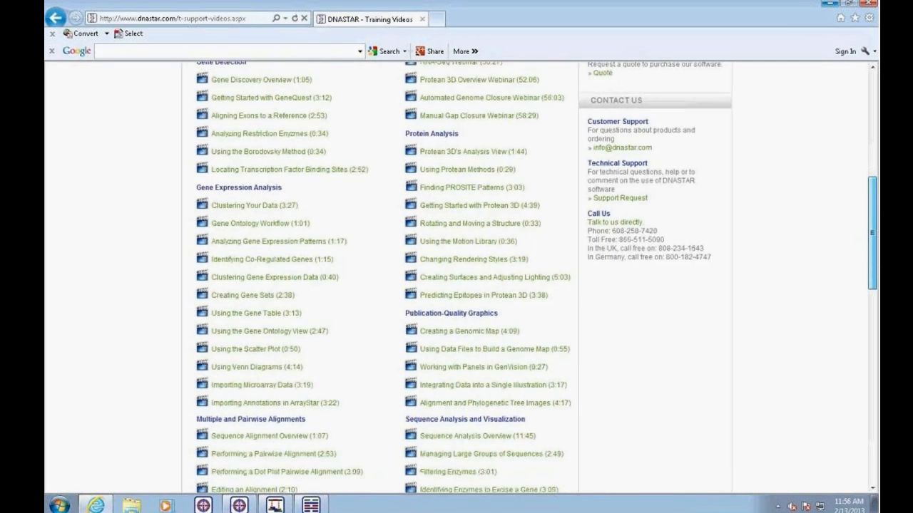
{"action": "left_click_drag", "start_coordinate": [872, 264], "coordinate": [868, 404]}
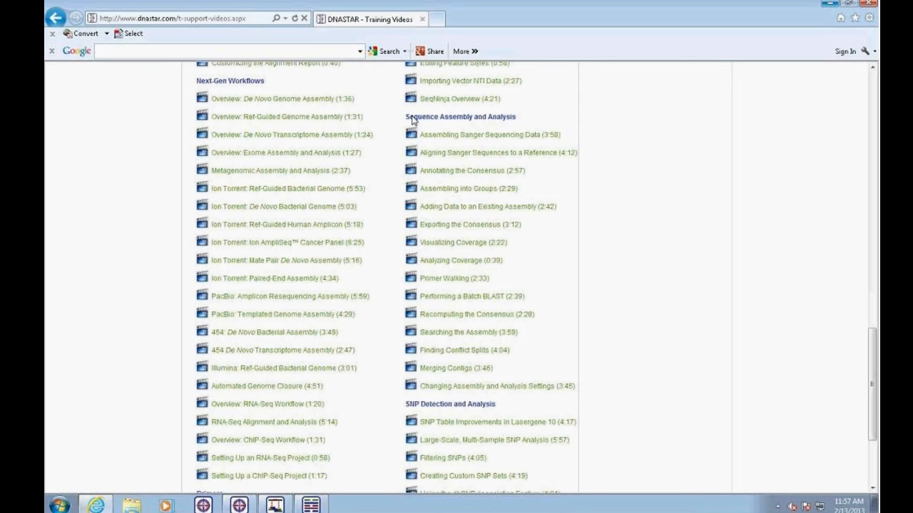
{"action": "left_click_drag", "start_coordinate": [407, 118], "coordinate": [517, 122]}
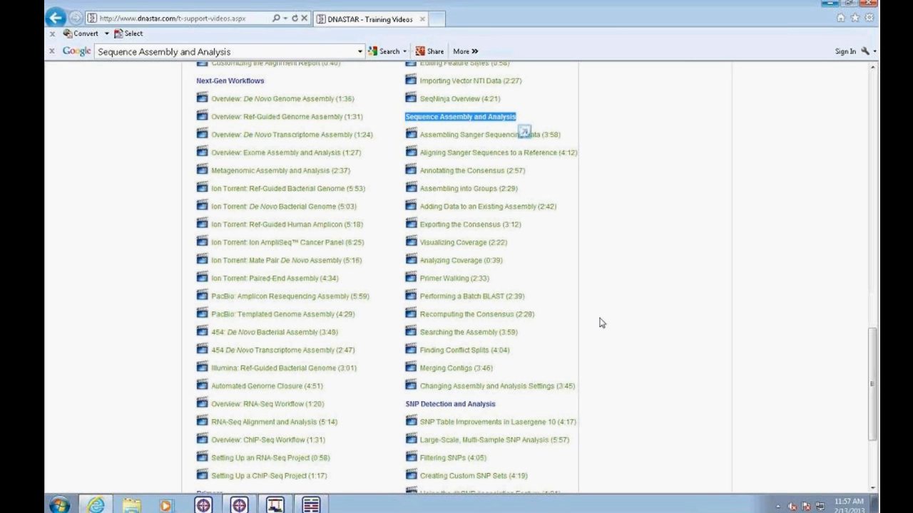
{"action": "scroll", "coordinate": [499, 421], "scroll_direction": "down", "scroll_amount": 3}
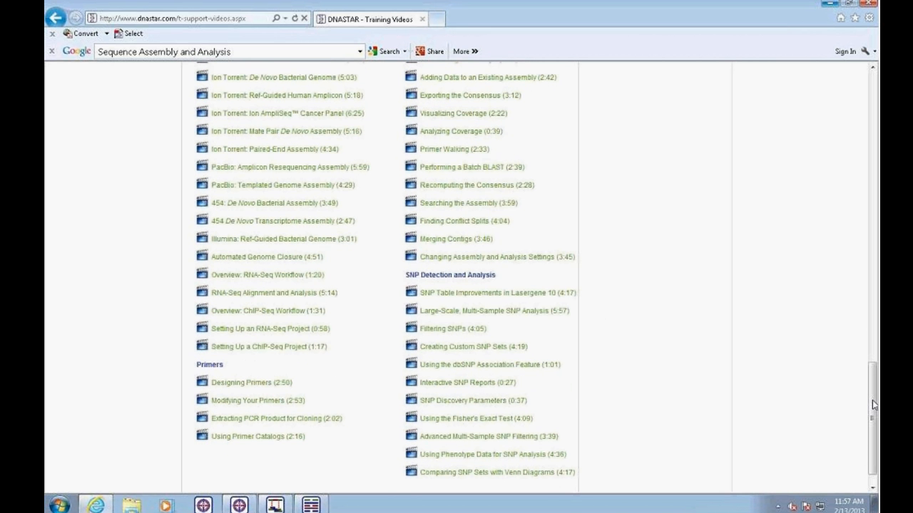
{"action": "scroll", "coordinate": [875, 405], "scroll_direction": "up", "scroll_amount": 15}
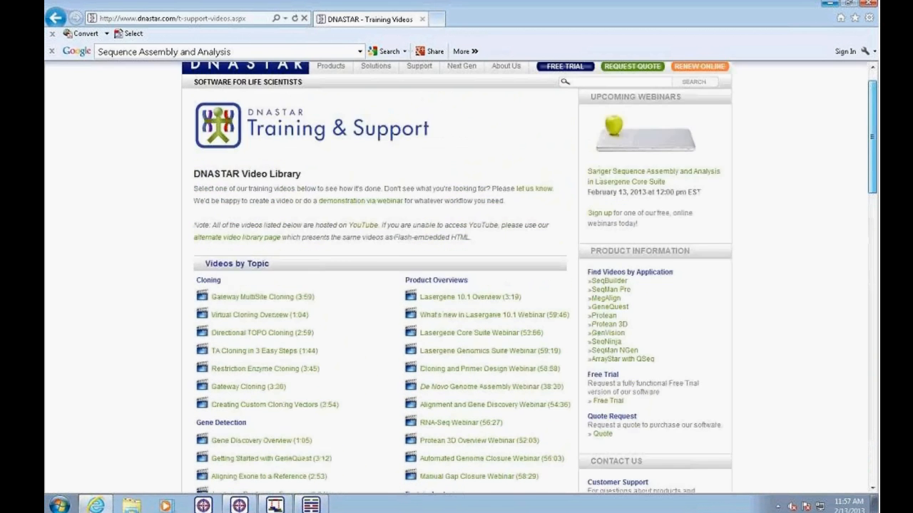